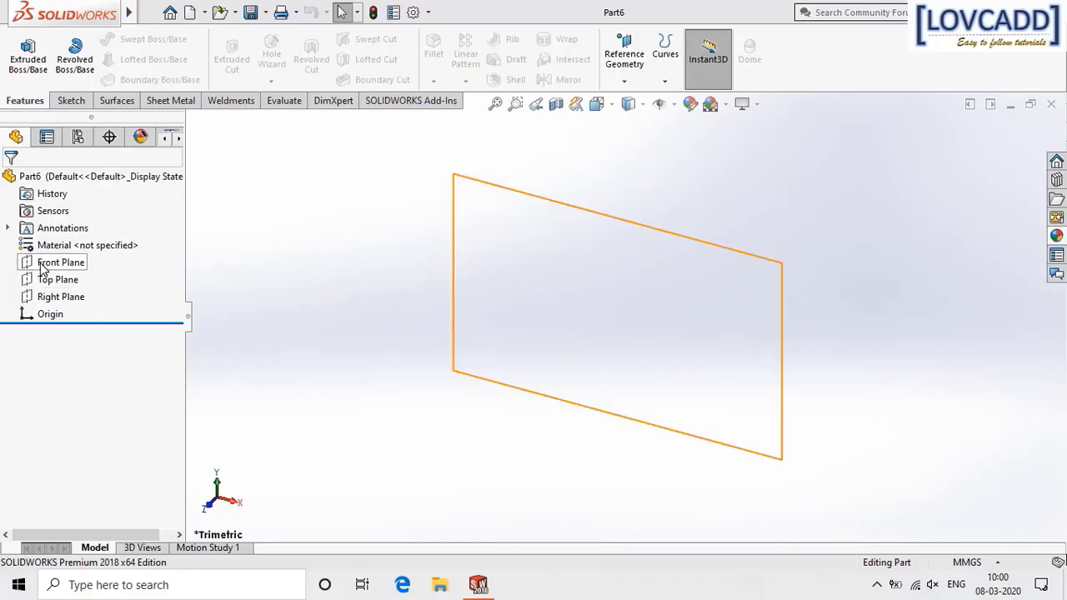
# Sketch two concentric circles at the origin on the Front Plane, about 142 mm and 33 mm in diameter.
pyautogui.click(41, 267)
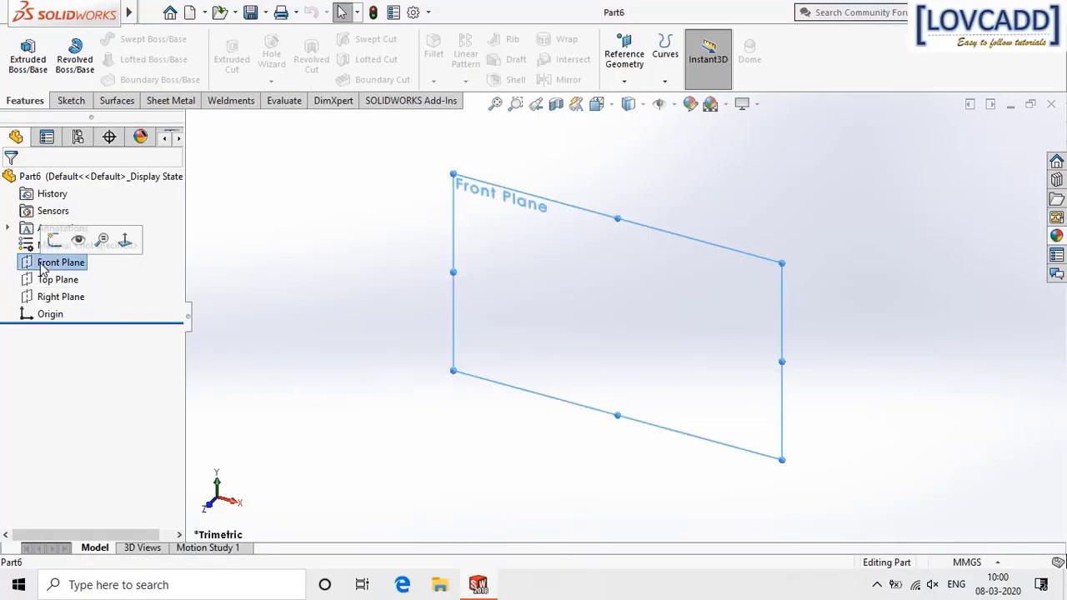
pyautogui.click(53, 244)
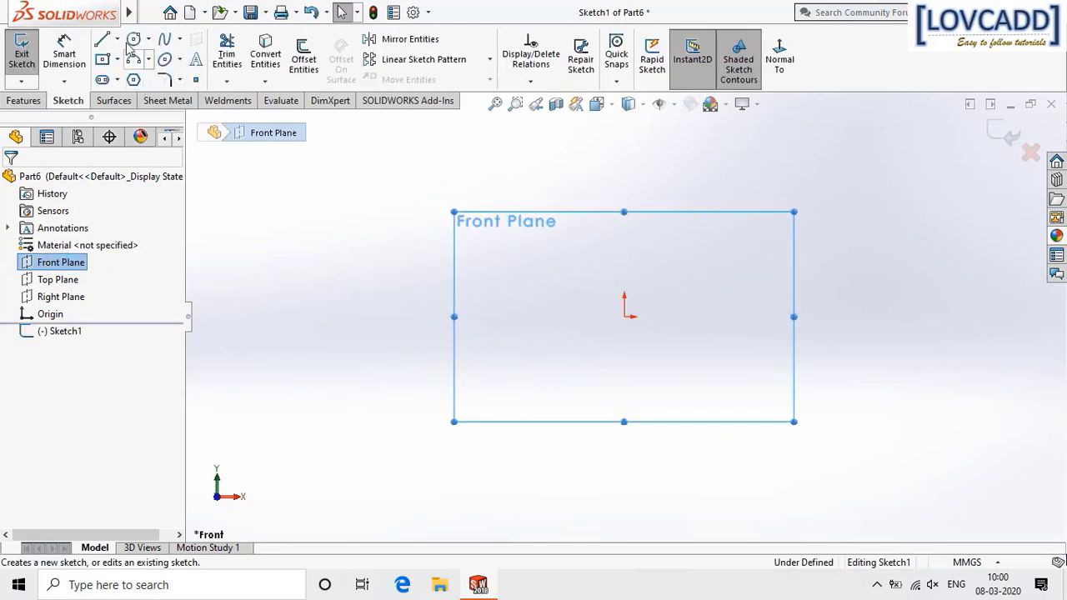
pyautogui.click(134, 39)
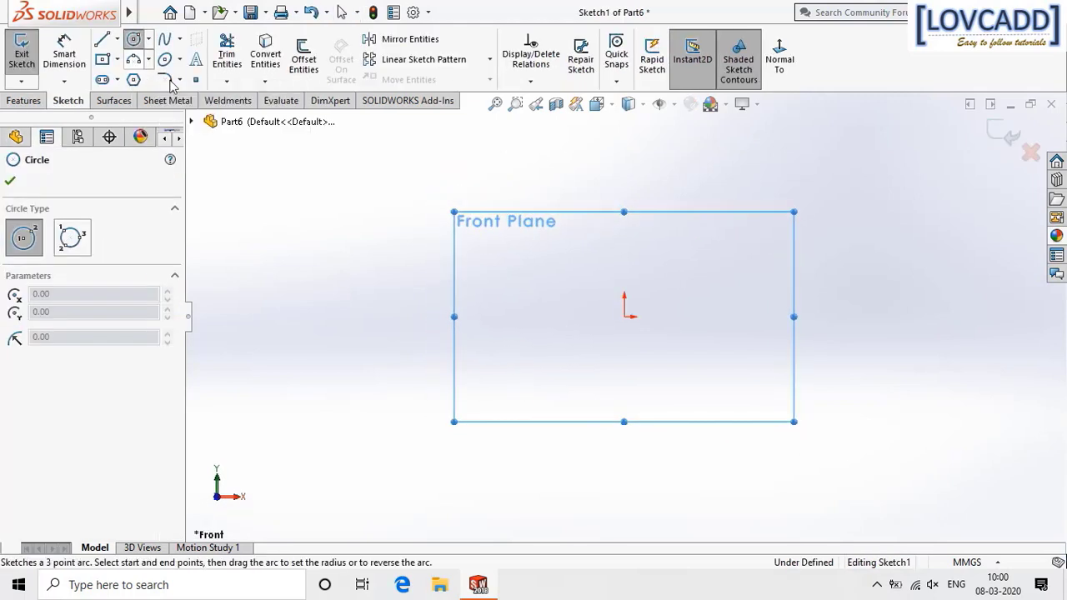
pyautogui.click(624, 317)
pyautogui.click(729, 402)
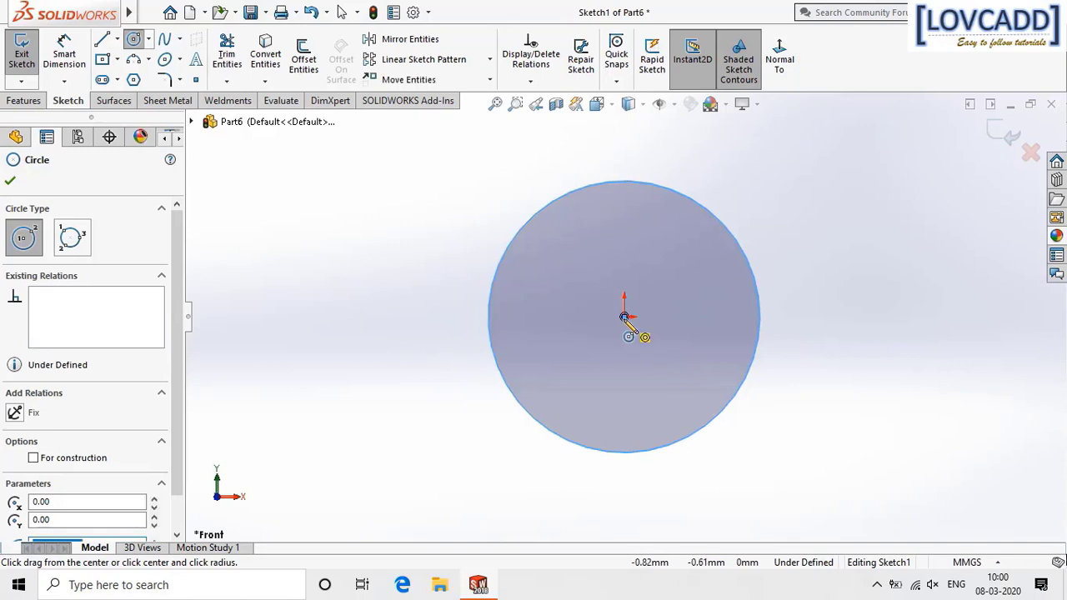
pyautogui.click(624, 317)
pyautogui.click(648, 345)
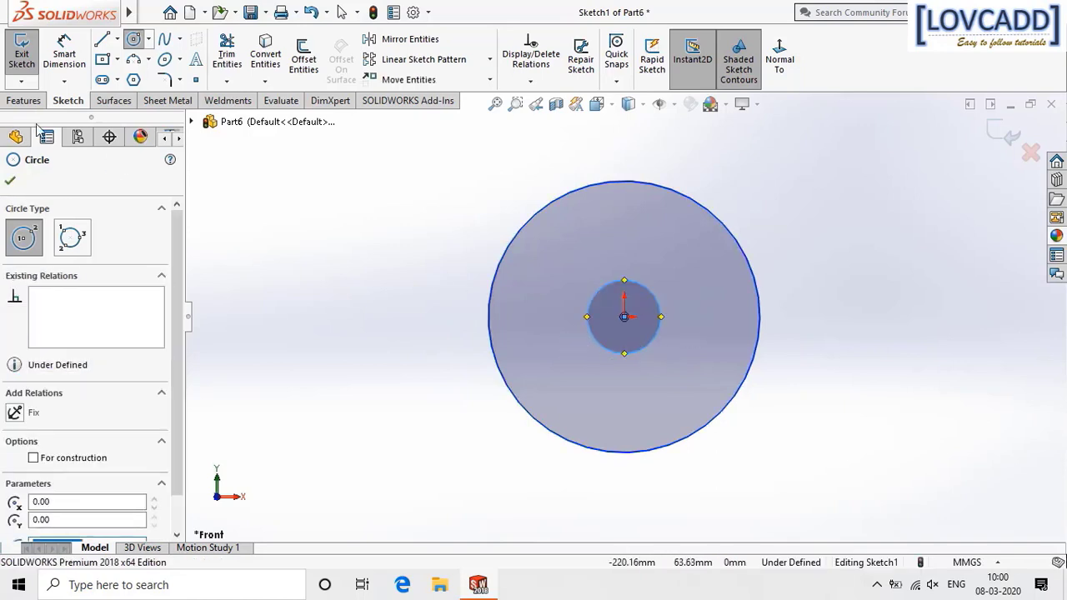
# Dimension the outer circle to 120 mm diameter and the inner circle to 25 mm diameter.
pyautogui.click(58, 58)
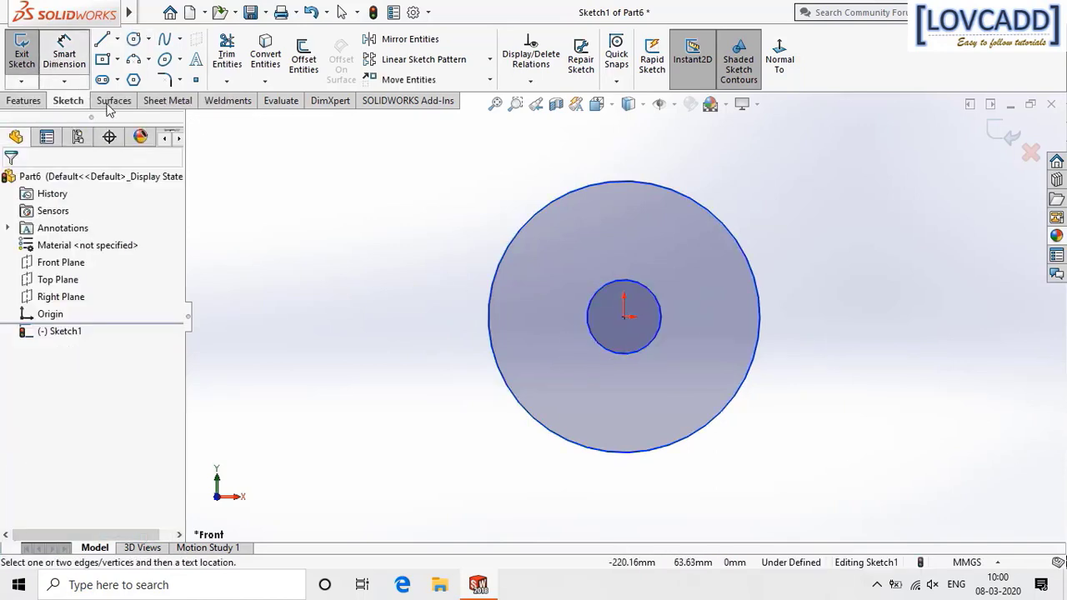
pyautogui.click(734, 232)
pyautogui.click(826, 171)
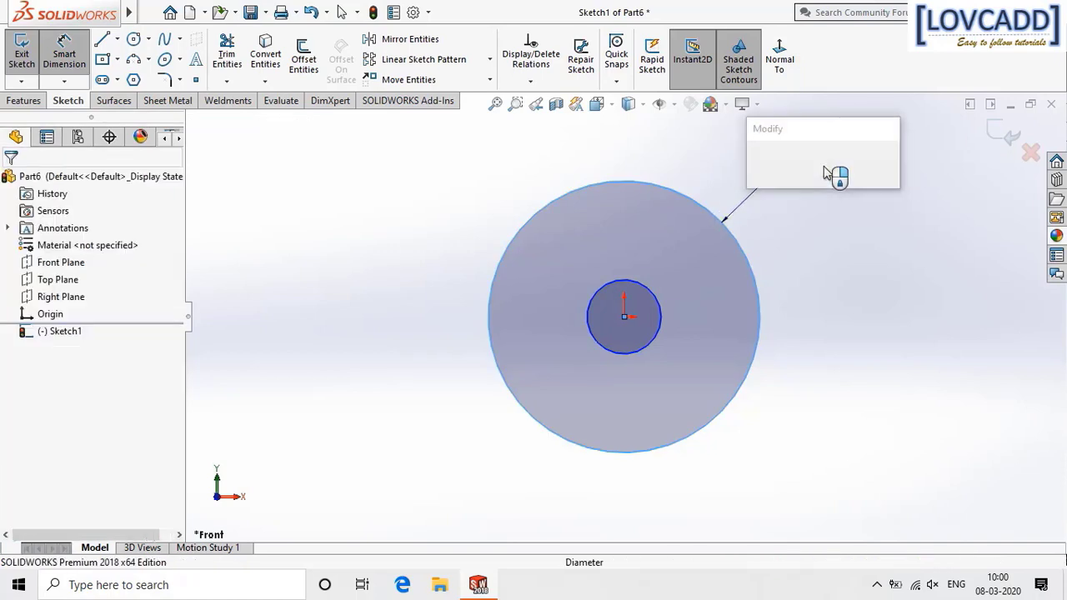
pyautogui.write('120')
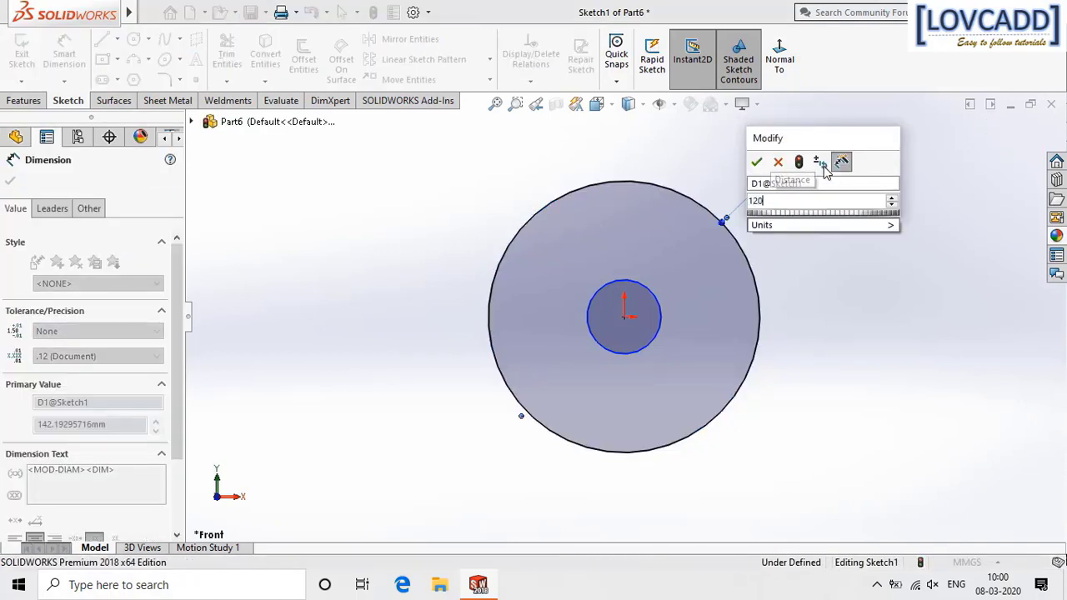
pyautogui.press('Return')
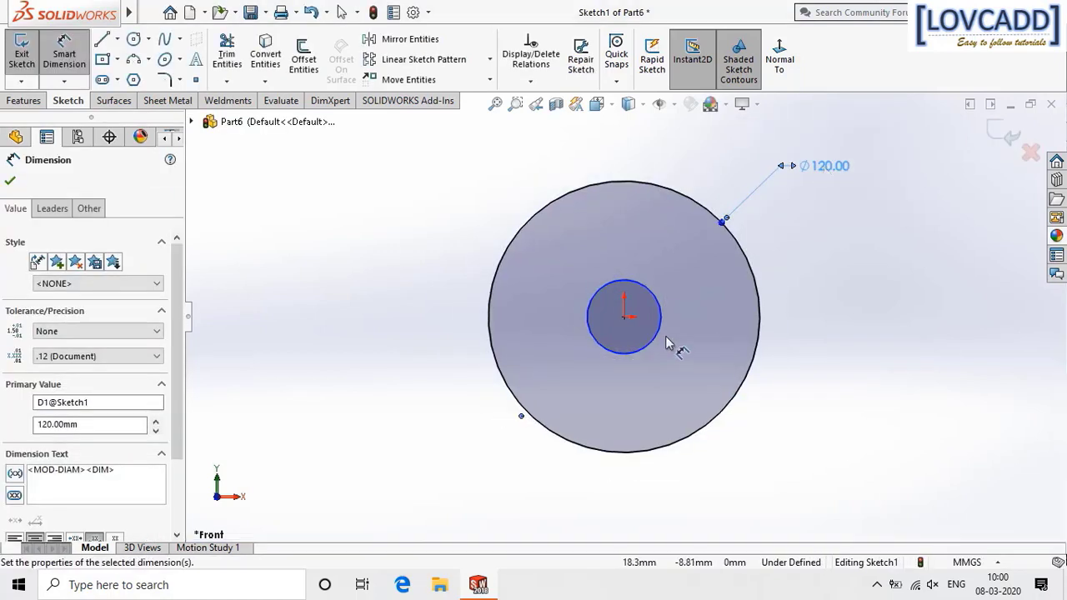
pyautogui.click(659, 342)
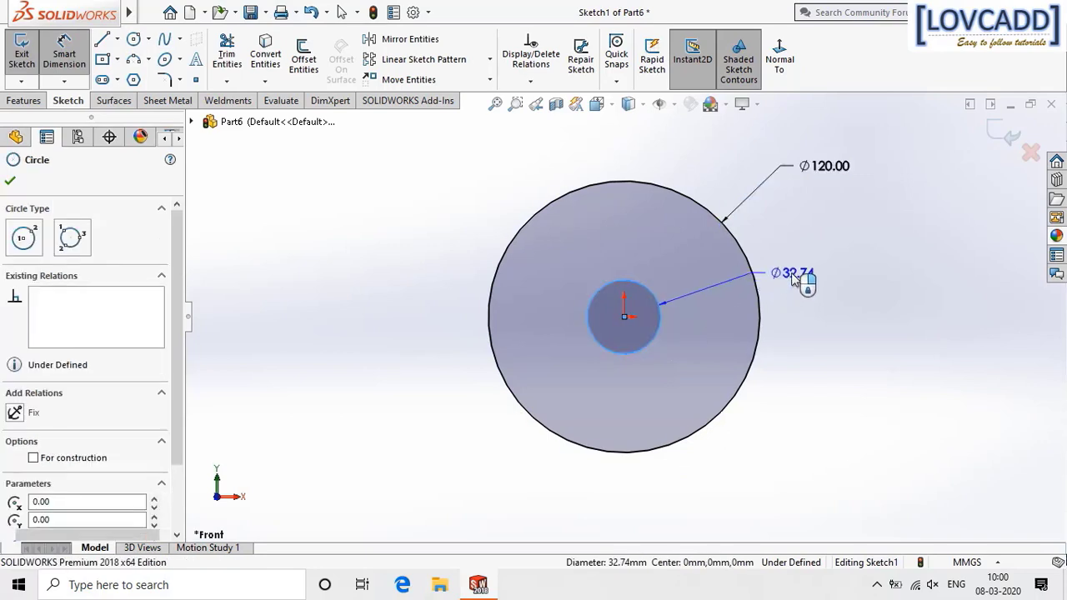
pyautogui.click(797, 281)
pyautogui.write('25')
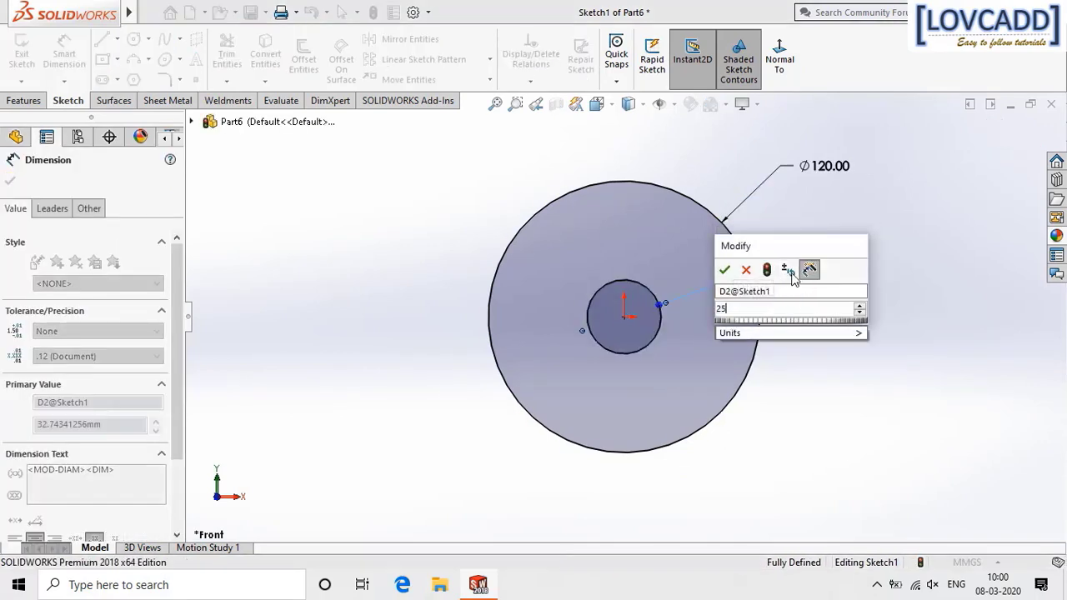
pyautogui.press('Return')
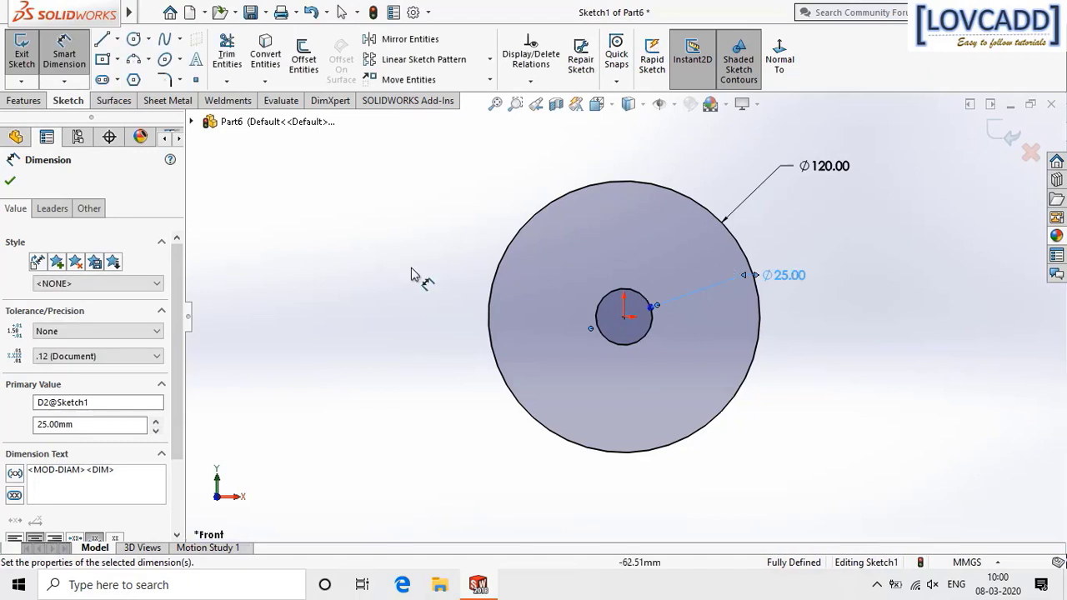
# Extrude the ring profile 25 mm with the Mid Plane end condition.
pyautogui.click(24, 100)
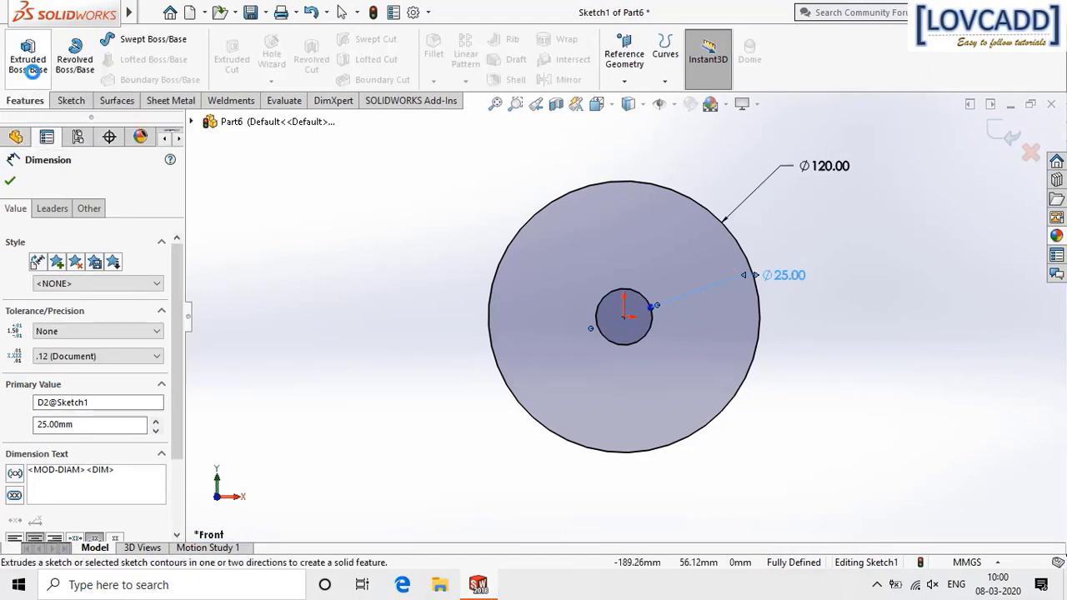
pyautogui.click(28, 54)
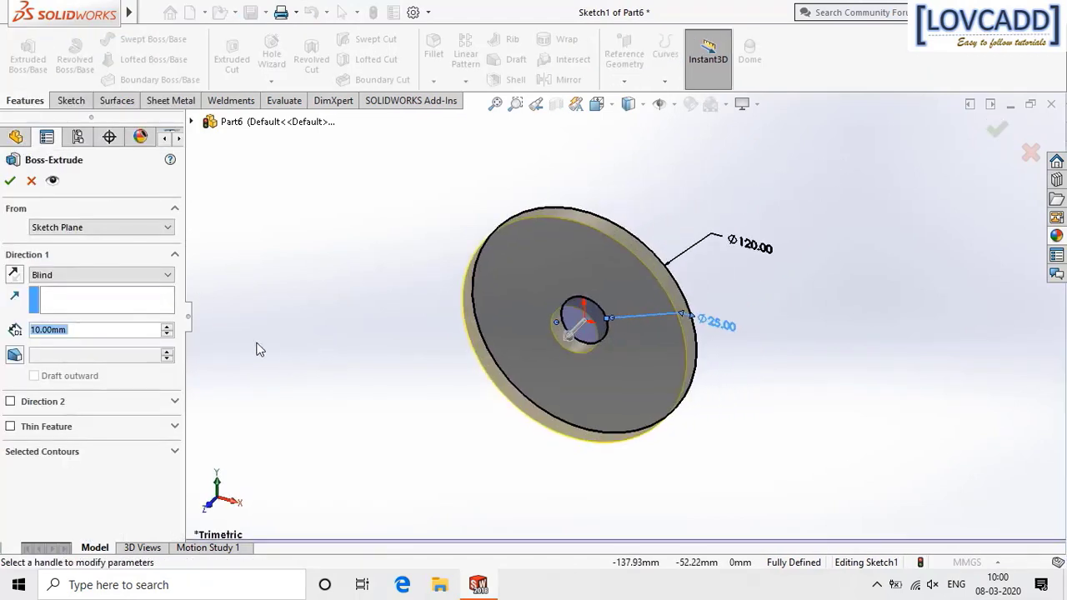
pyautogui.click(65, 274)
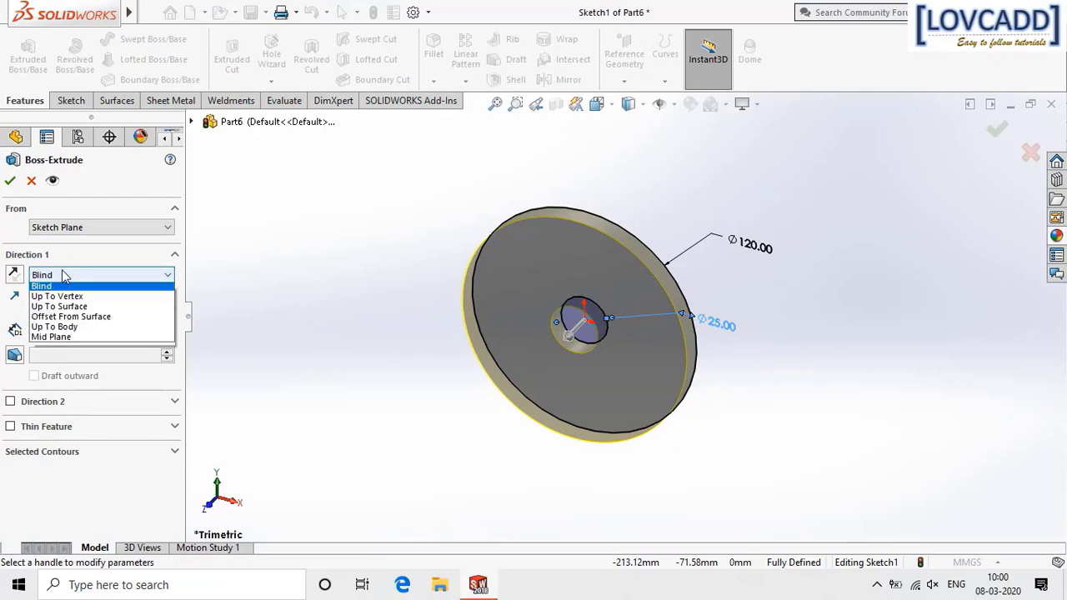
pyautogui.click(60, 338)
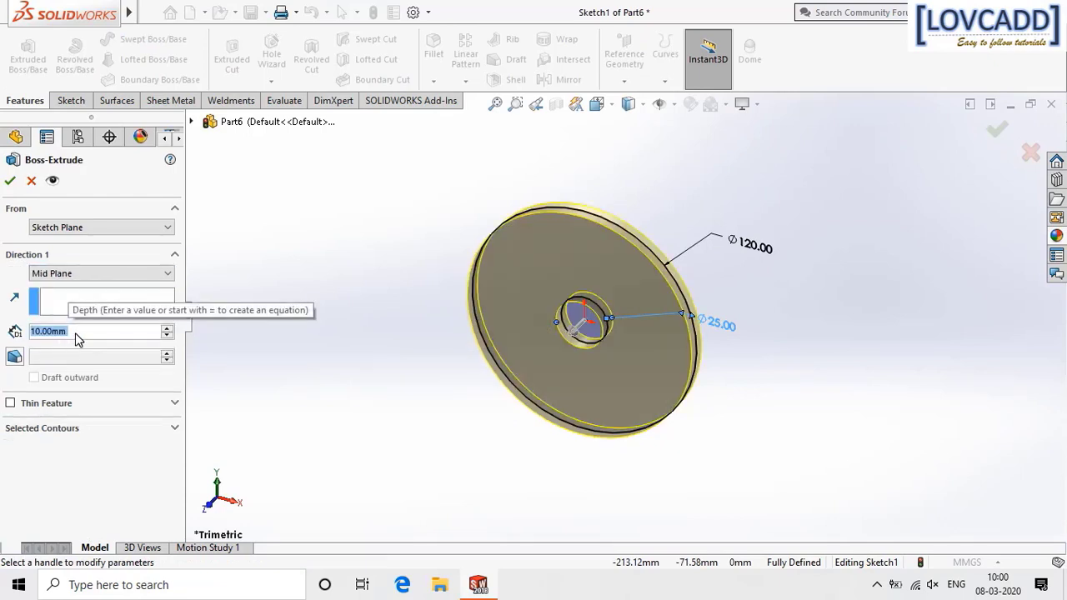
pyautogui.write('25')
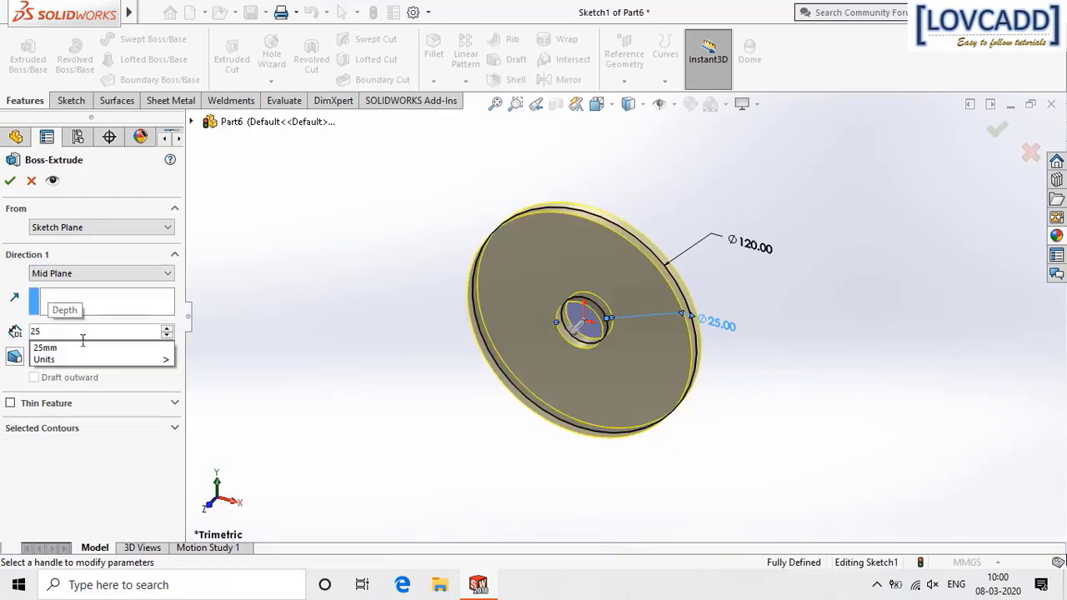
pyautogui.press('Return')
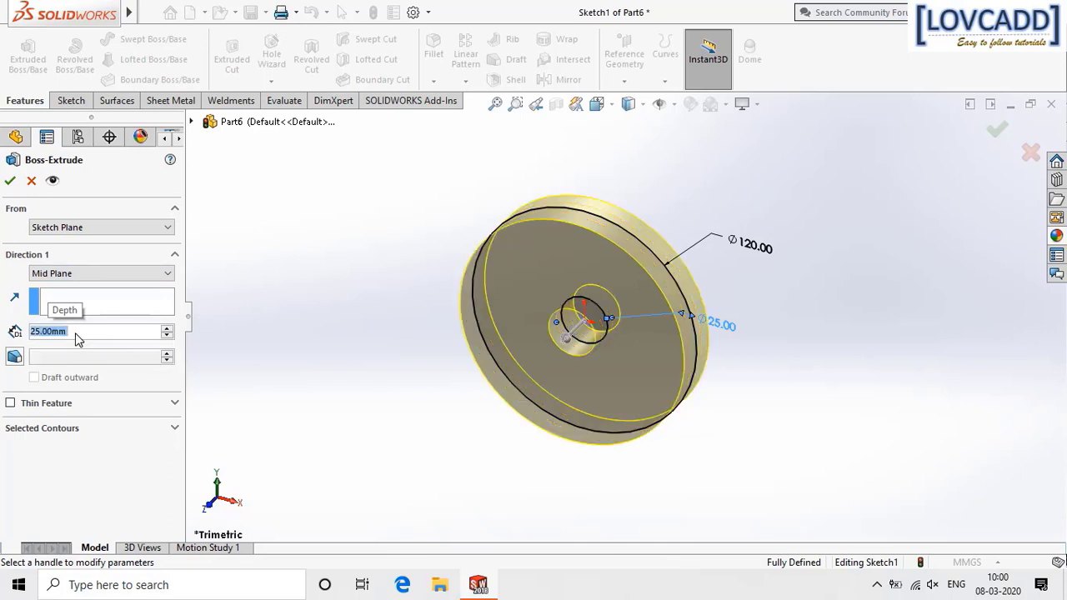
pyautogui.click(11, 181)
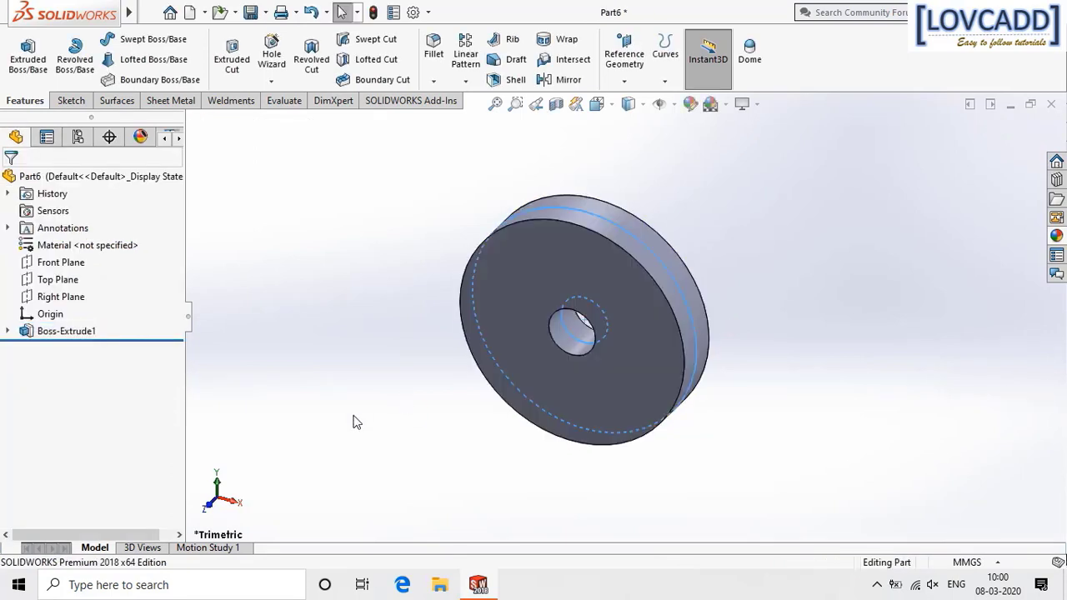
# Sketch a circle about 87 mm in diameter on the disc's front face, centred on the origin and viewed normal to the face.
pyautogui.rightClick(487, 328)
pyautogui.click(533, 230)
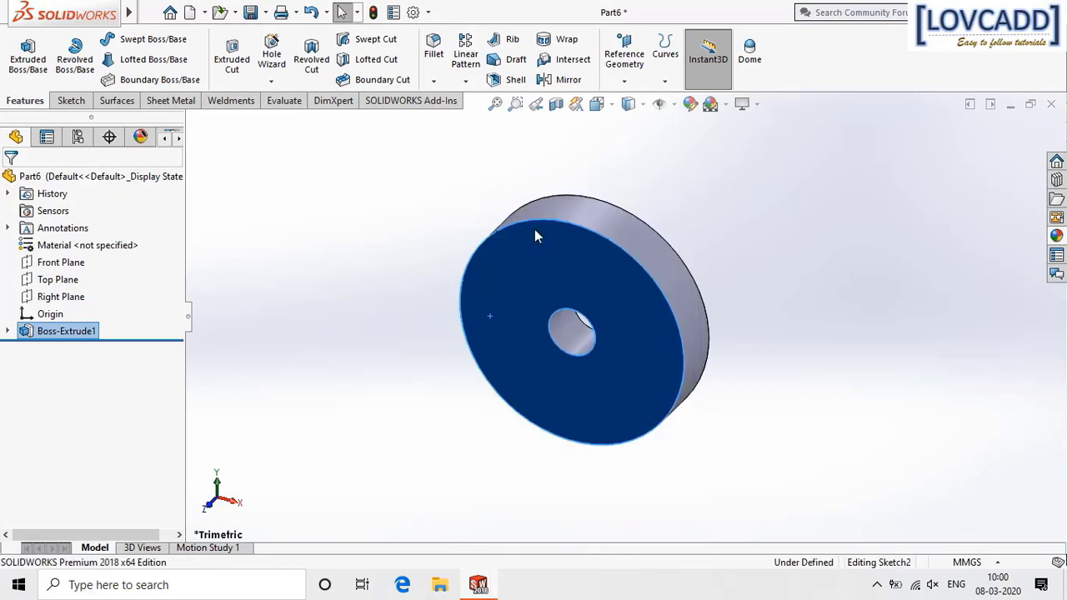
pyautogui.click(780, 58)
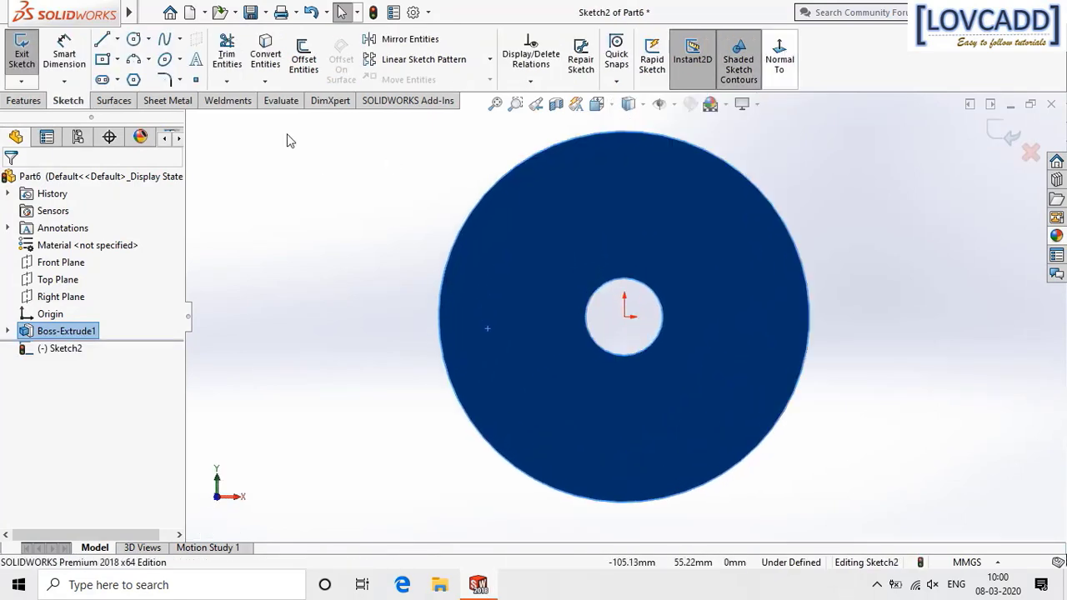
pyautogui.click(133, 39)
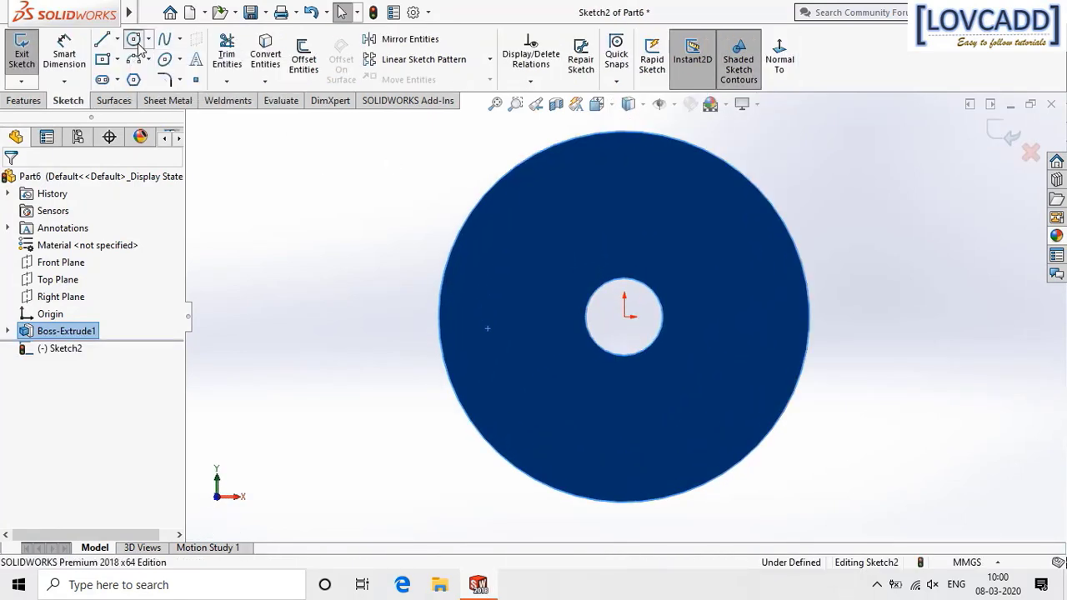
pyautogui.click(624, 316)
pyautogui.click(708, 430)
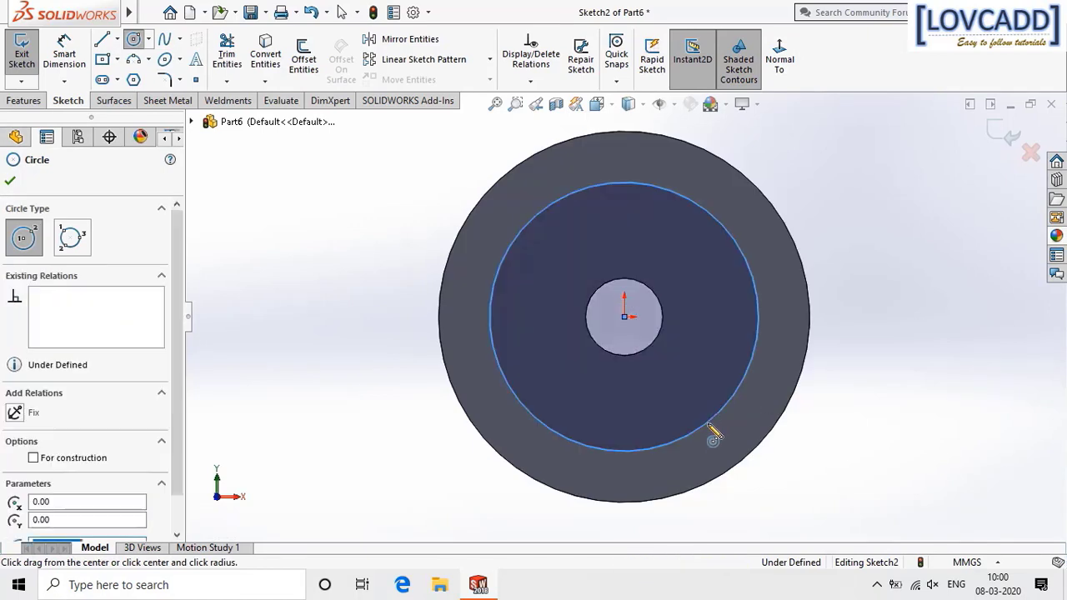
# Dimension the circle on the front face to 85 mm diameter.
pyautogui.click(64, 54)
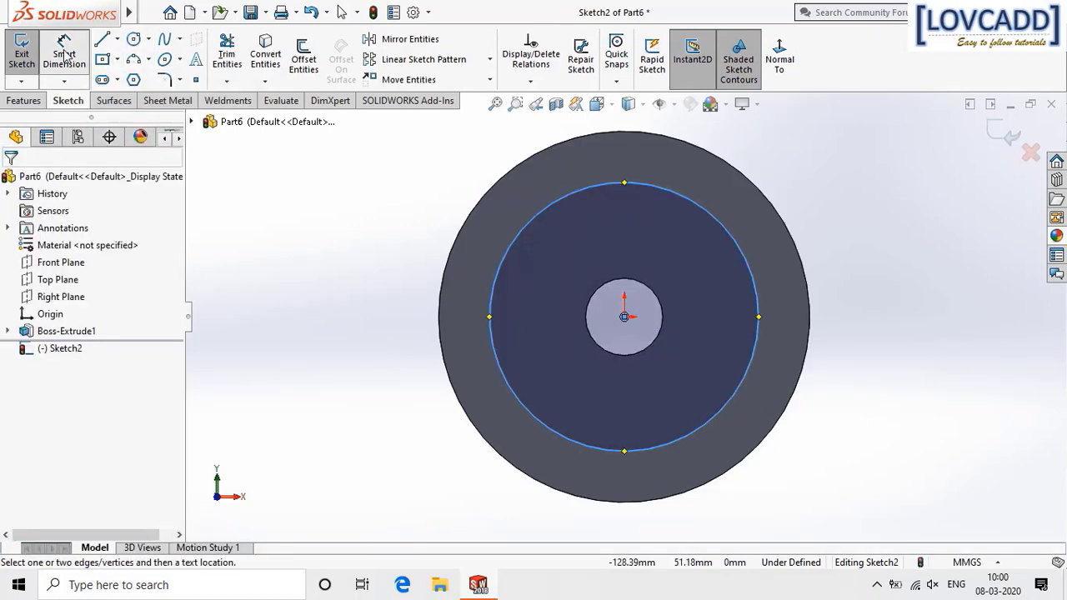
pyautogui.click(730, 241)
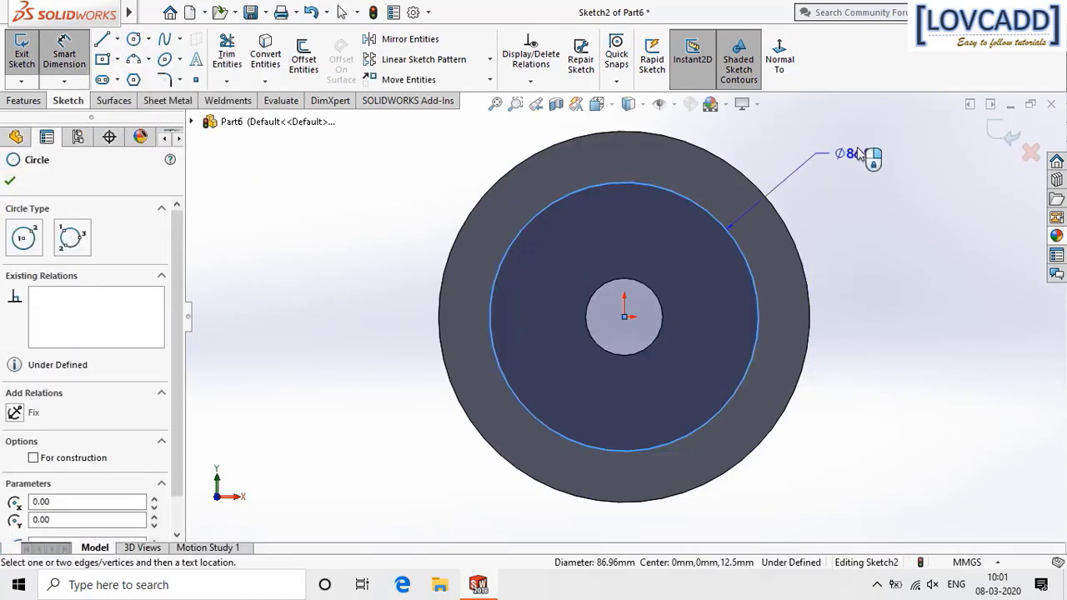
pyautogui.click(859, 152)
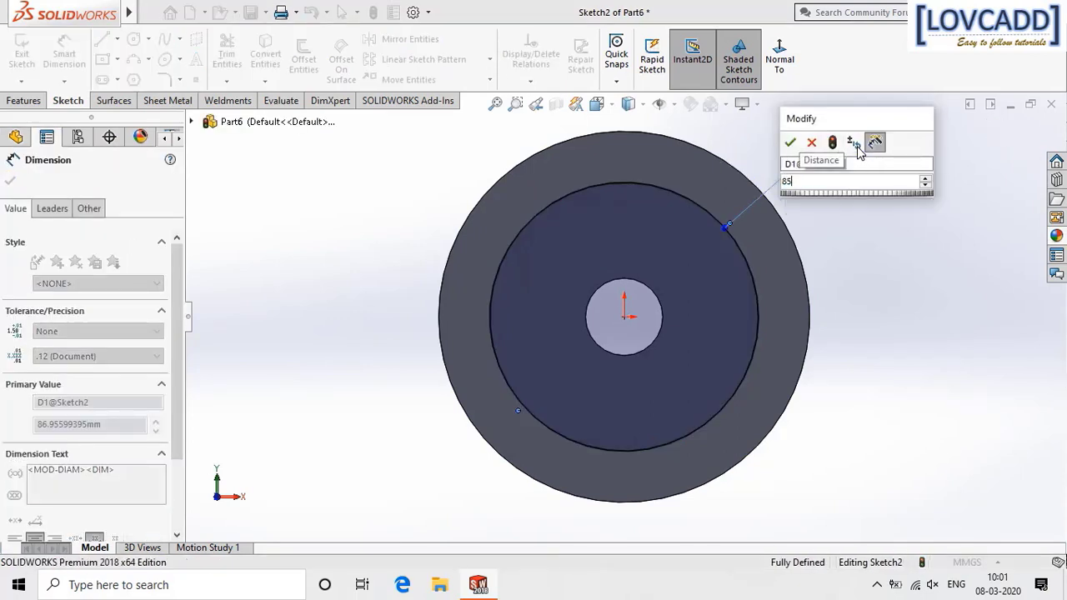
pyautogui.press('Return')
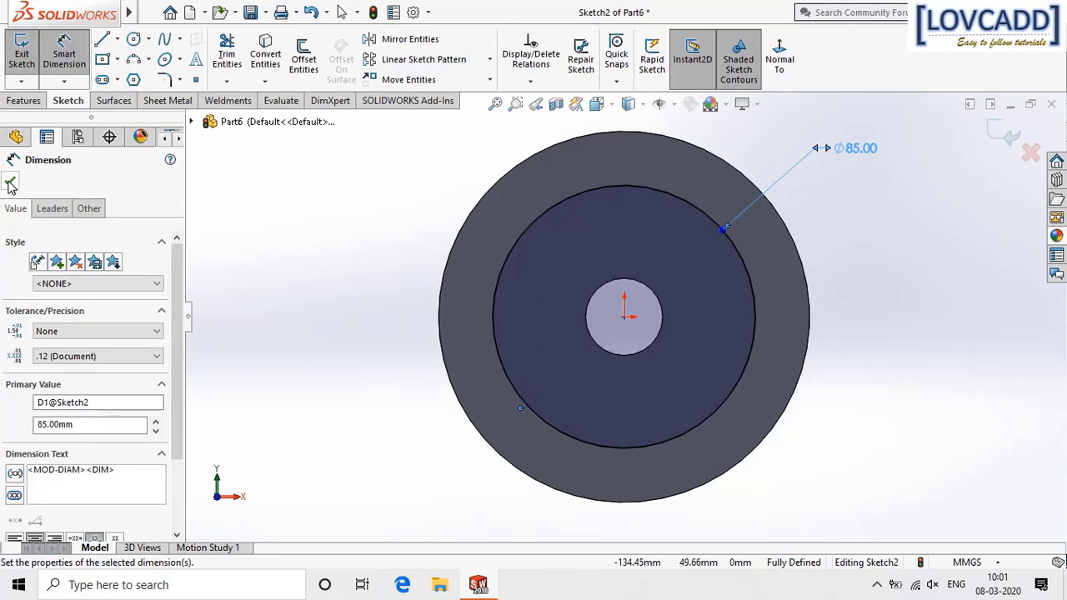
# Cut the 85 mm circle into the disc with a 10 mm blind Extruded Cut.
pyautogui.click(24, 101)
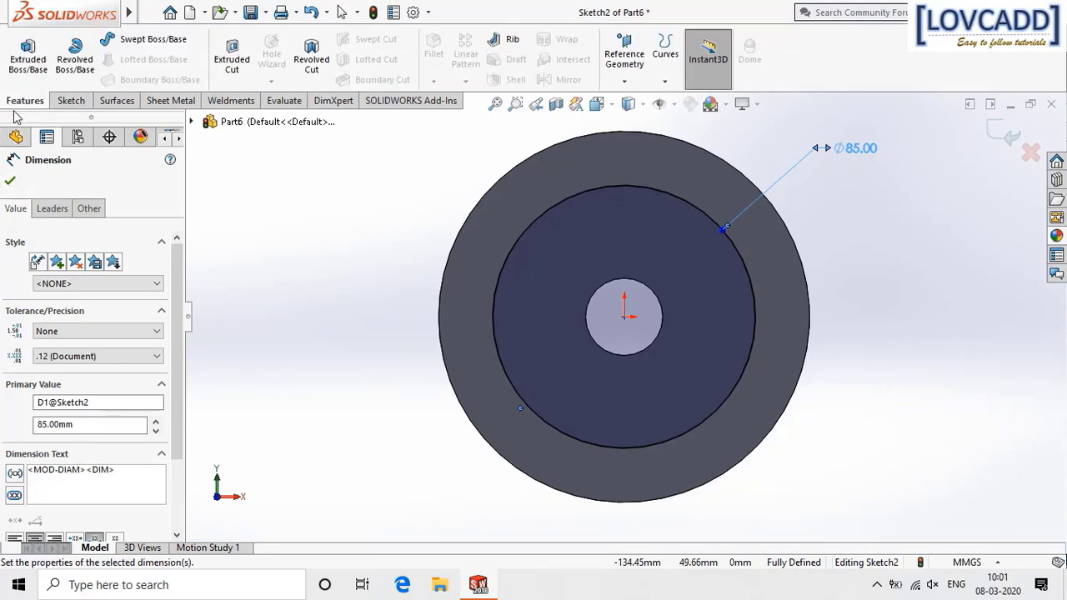
pyautogui.click(232, 58)
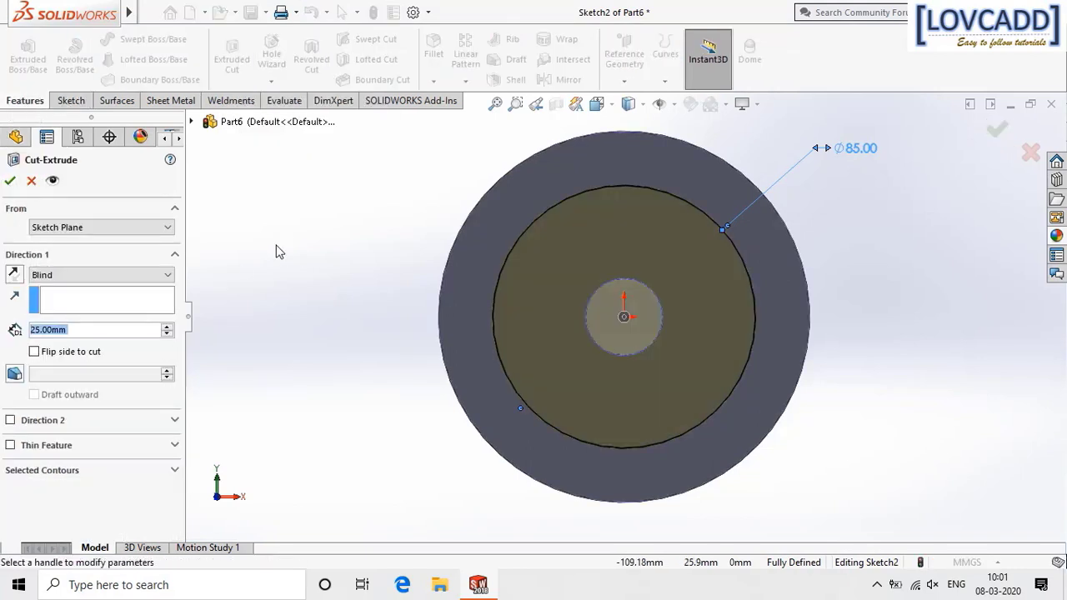
pyautogui.write('10')
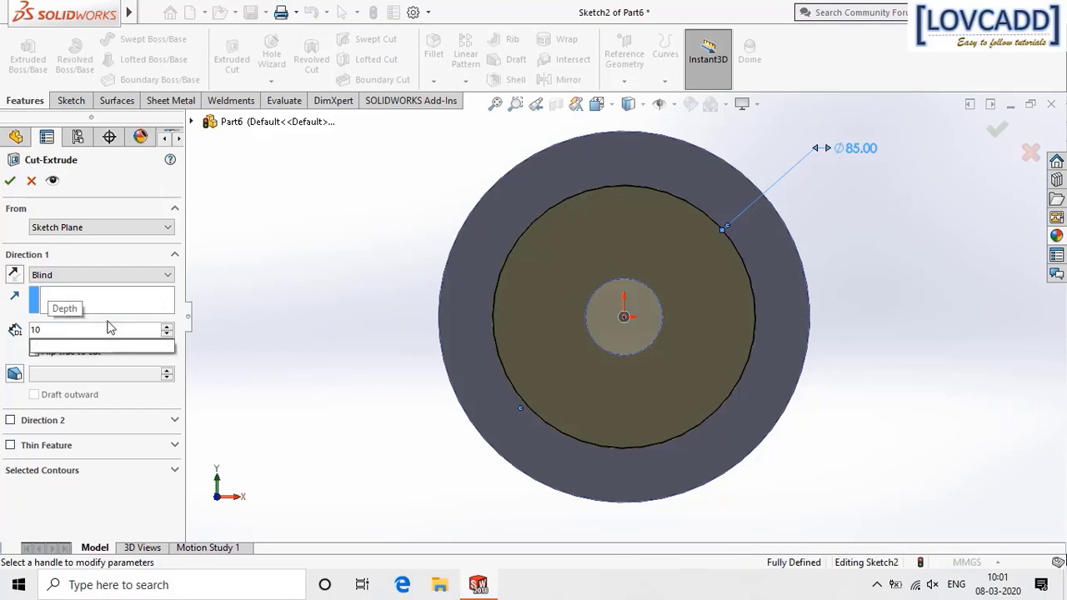
pyautogui.click(10, 181)
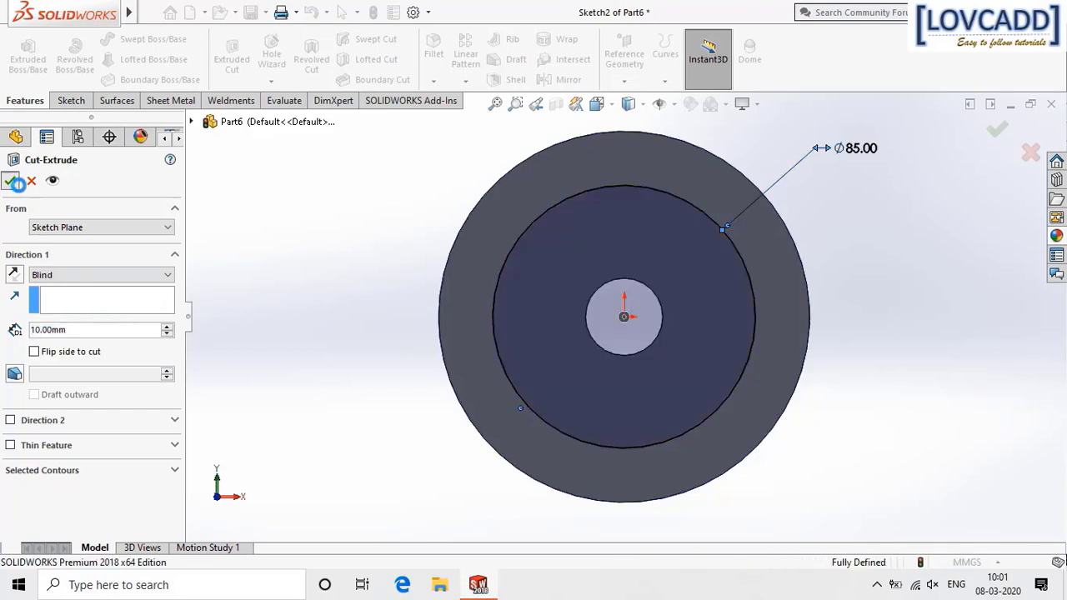
# Mirror the circular recess about the Front Plane onto the disc's opposite face.
pyautogui.moveTo(861, 410); pyautogui.dragTo(864, 365, button='middle')
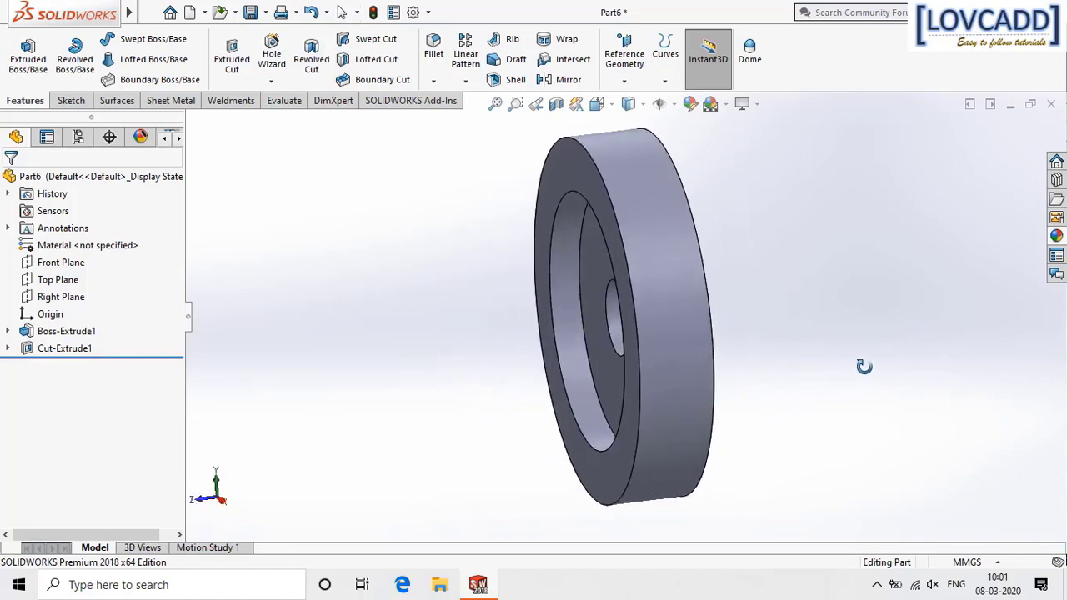
pyautogui.click(67, 264)
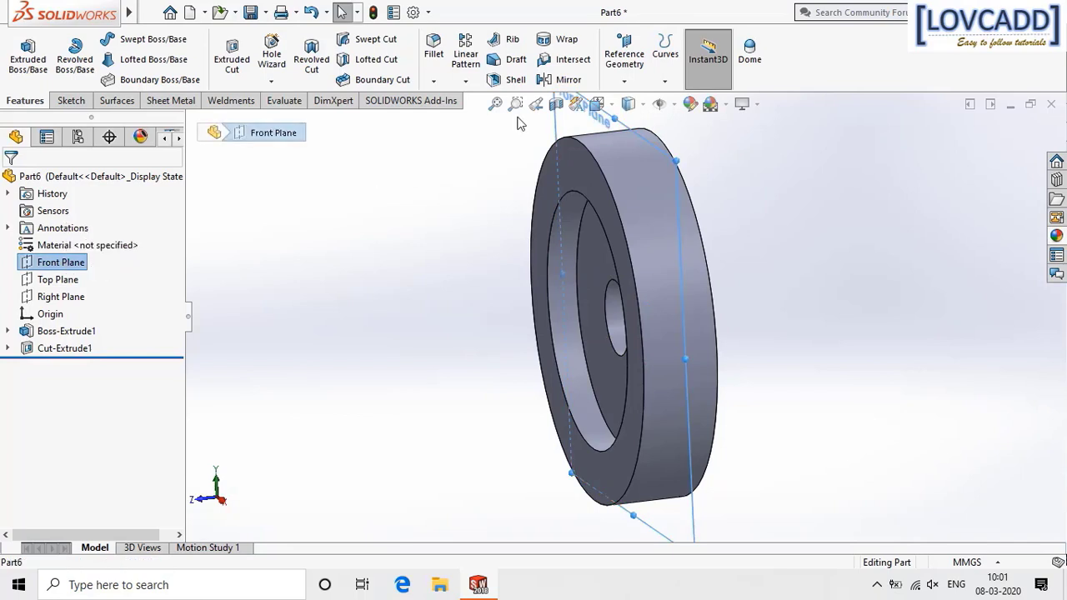
pyautogui.click(555, 82)
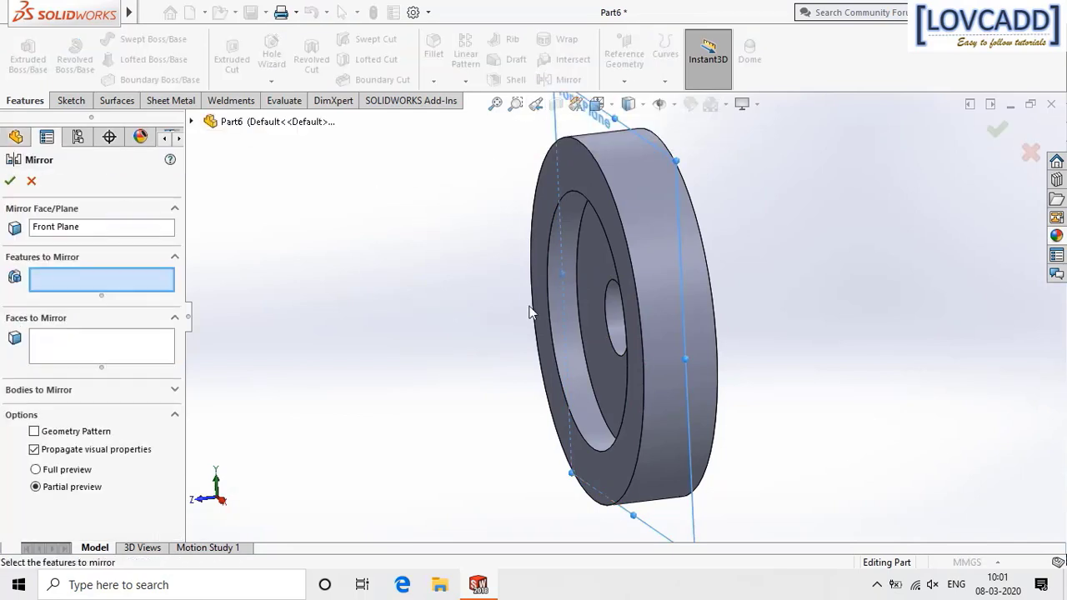
pyautogui.click(583, 291)
pyautogui.moveTo(745, 322); pyautogui.dragTo(928, 252, button='middle')
pyautogui.press('Return')
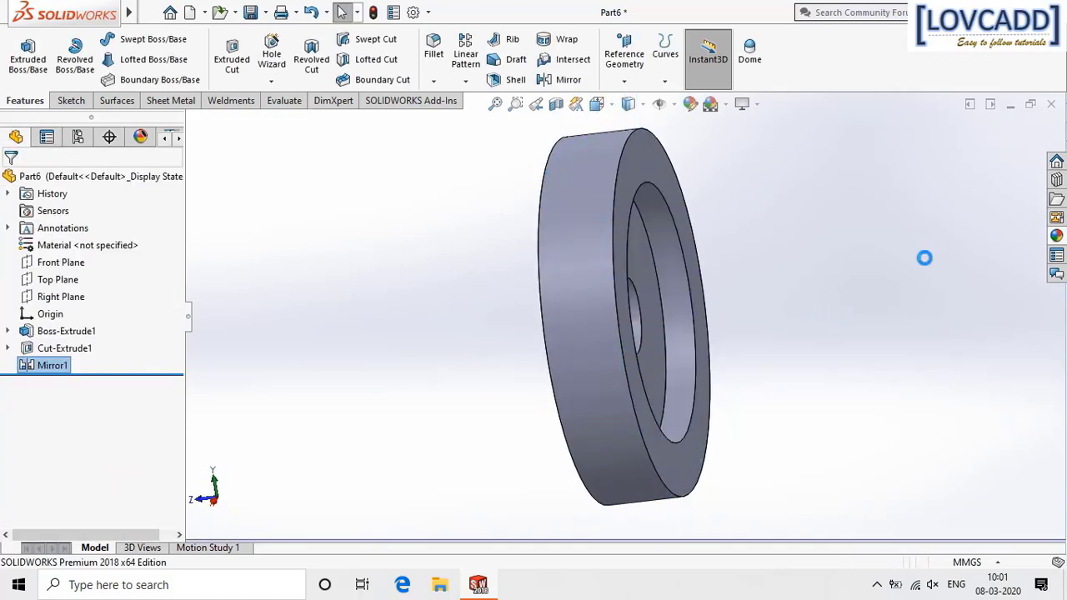
# Start a sketch on the front recess floor, viewed normal to it, and convert the bore's circular edge into sketch geometry.
pyautogui.moveTo(817, 312); pyautogui.dragTo(949, 273, button='middle')
pyautogui.rightClick(659, 252)
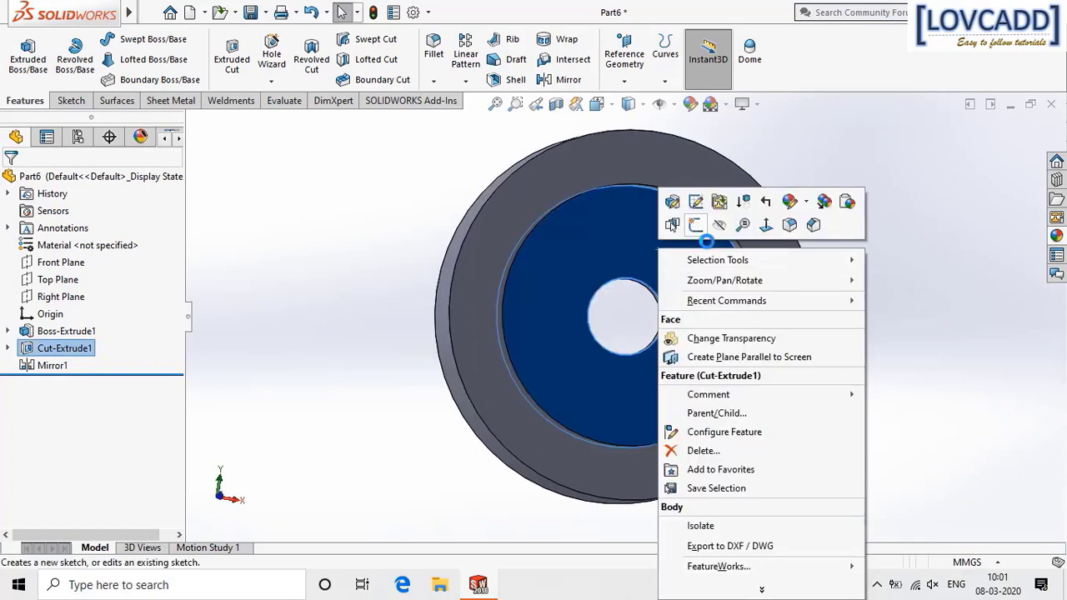
pyautogui.click(699, 227)
pyautogui.click(795, 75)
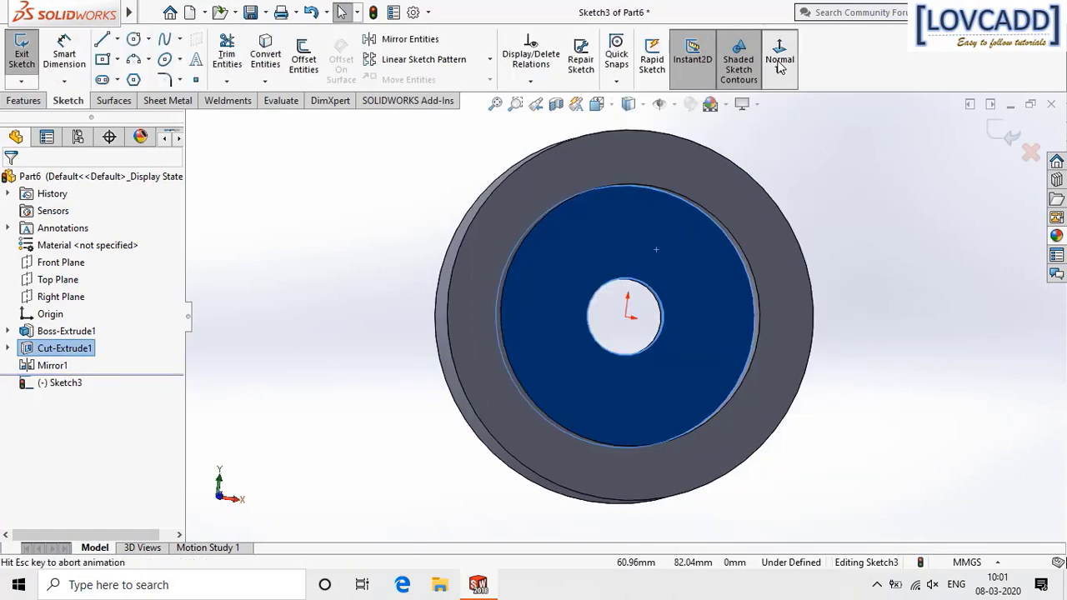
pyautogui.click(871, 293)
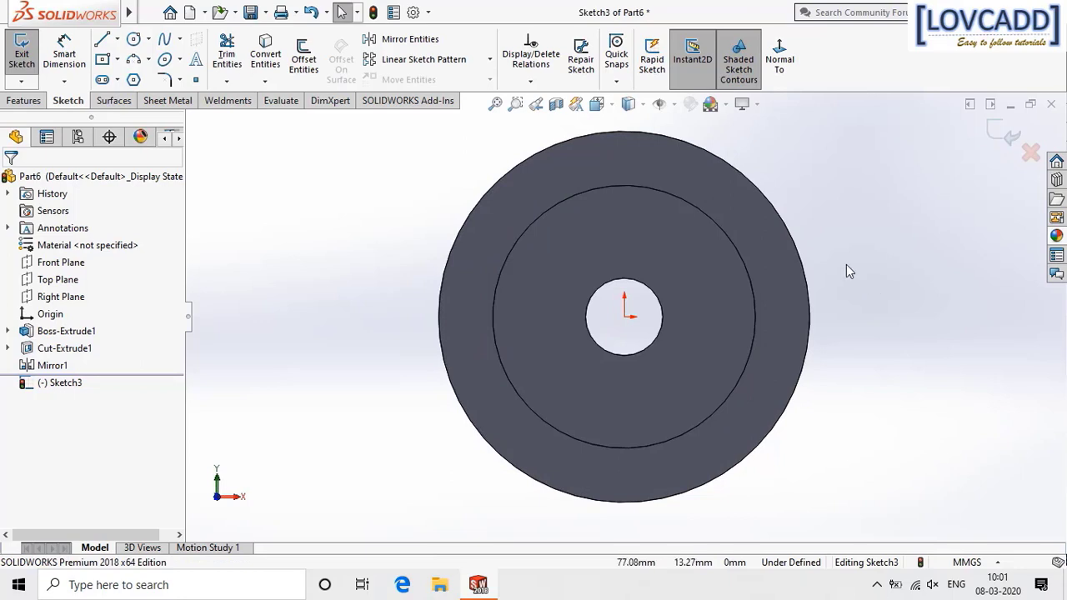
pyautogui.click(265, 61)
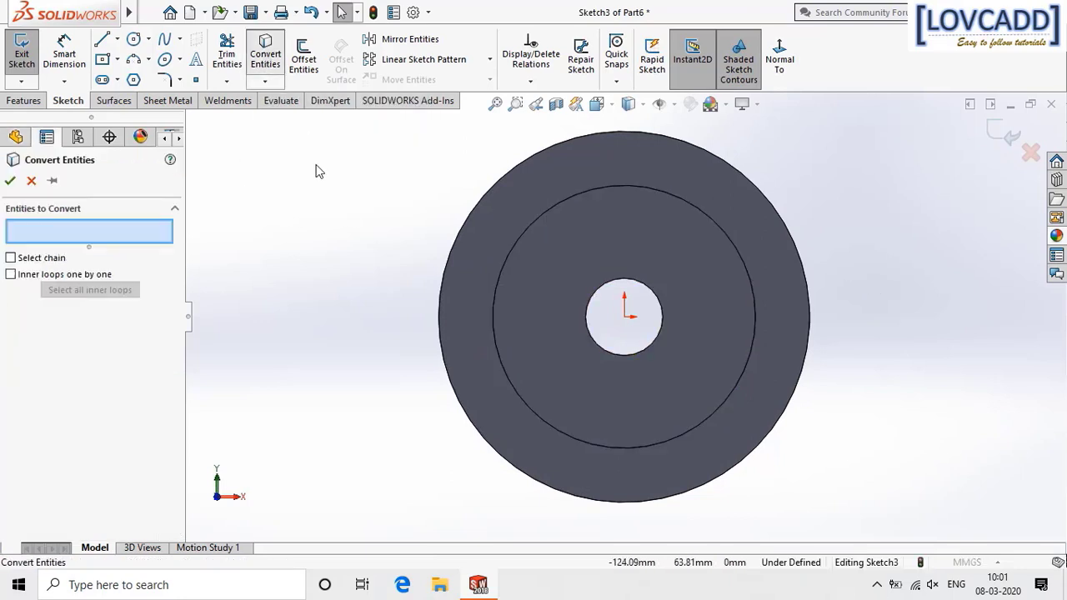
pyautogui.click(601, 294)
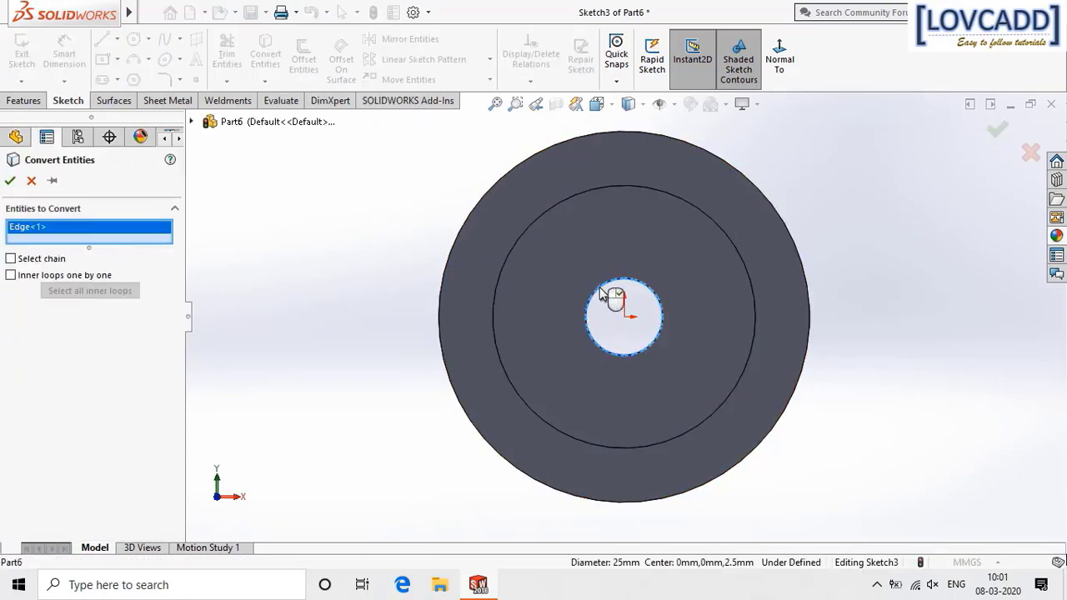
pyautogui.press('Return')
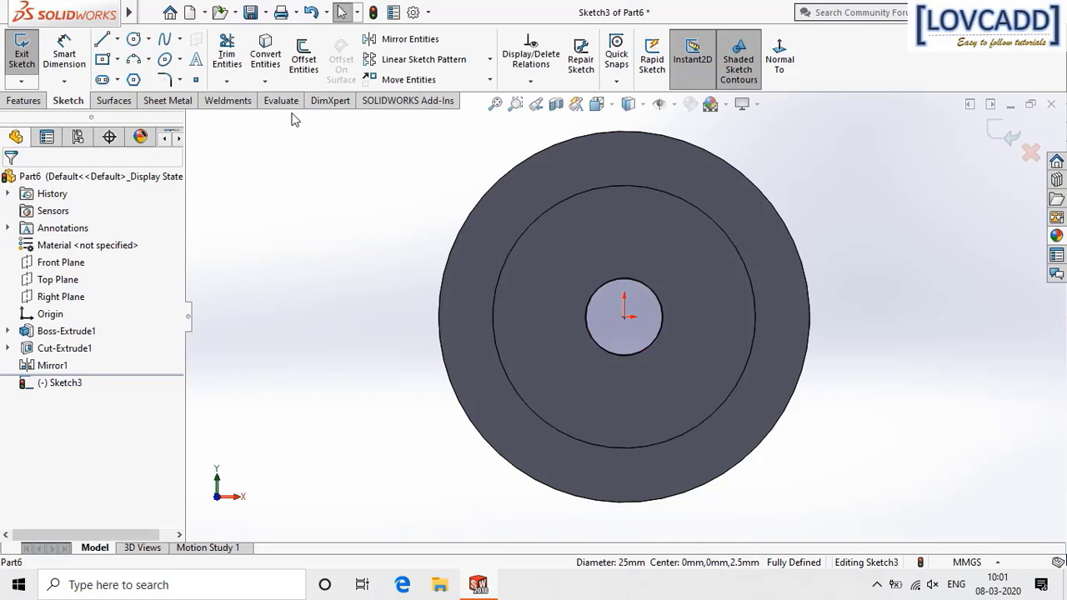
# Sketch a circle around the bore, centred on the origin, and dimension its diameter to 27 mm.
pyautogui.click(133, 39)
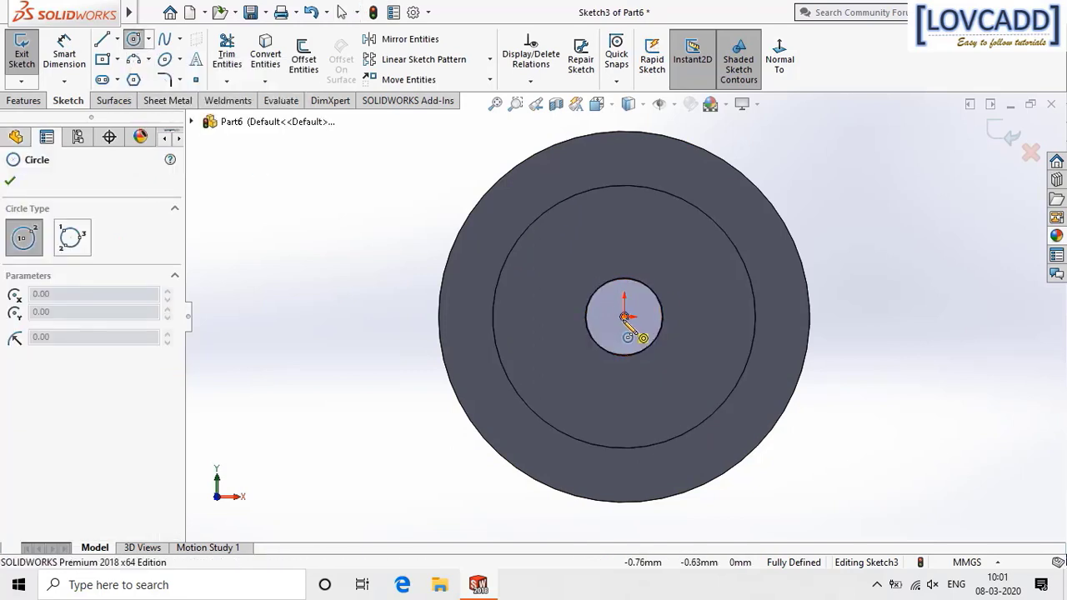
pyautogui.click(660, 373)
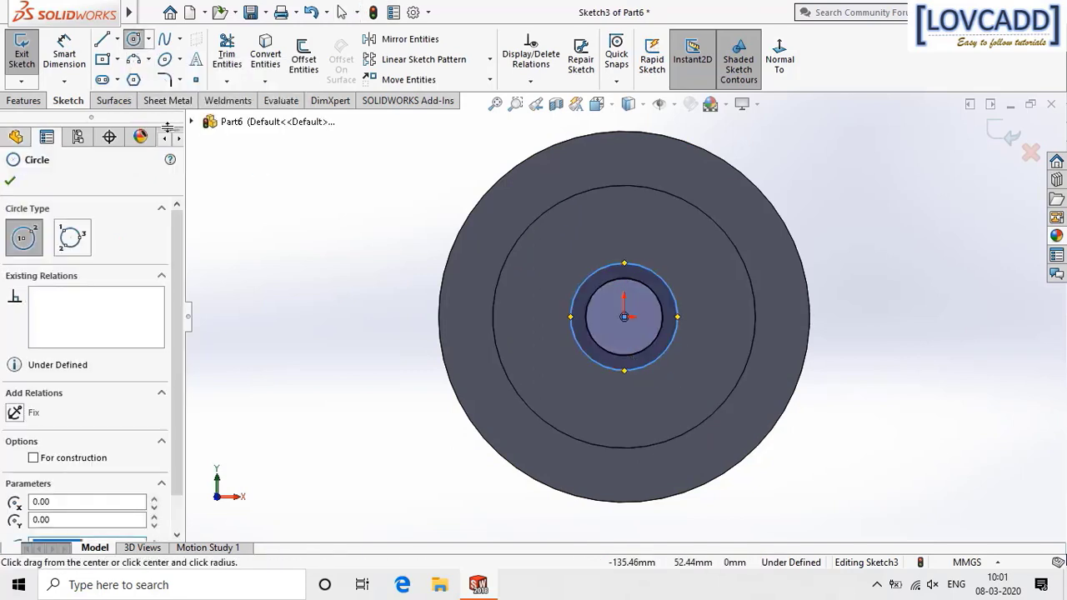
pyautogui.click(60, 50)
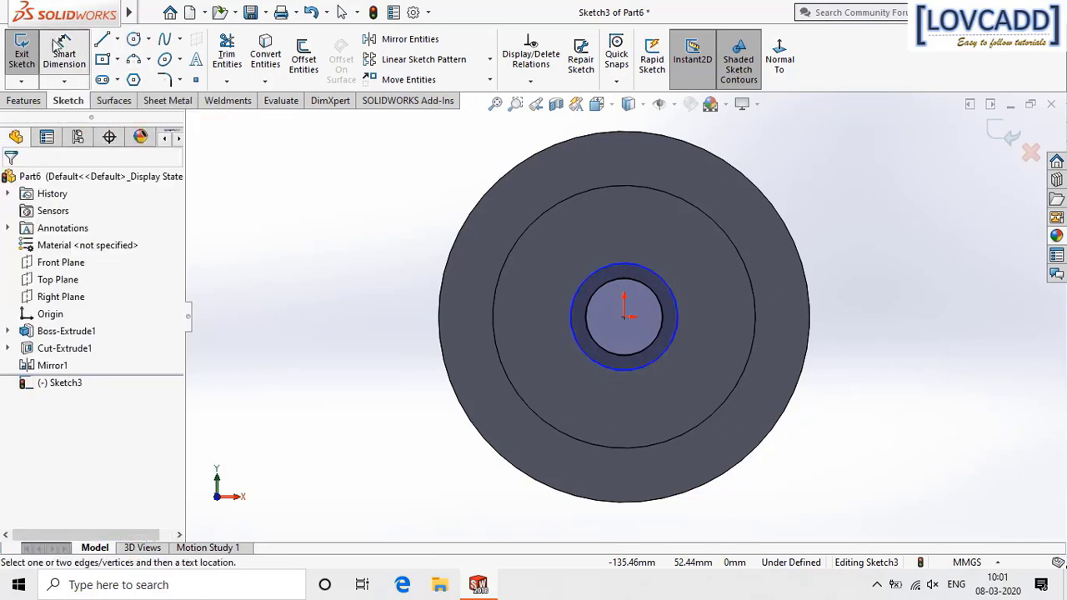
pyautogui.click(648, 275)
pyautogui.click(819, 181)
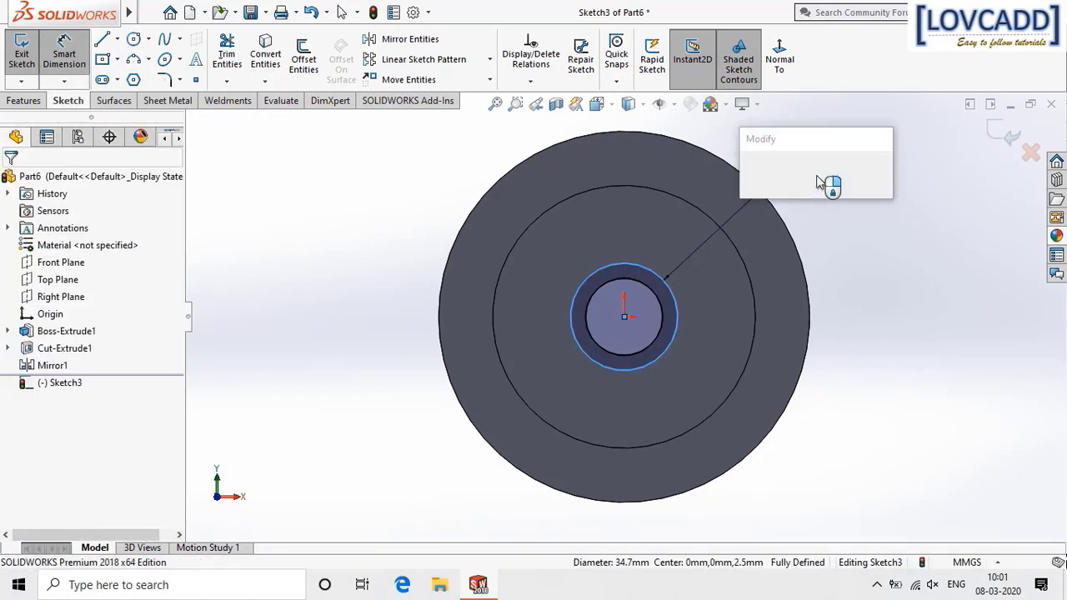
pyautogui.write('2')
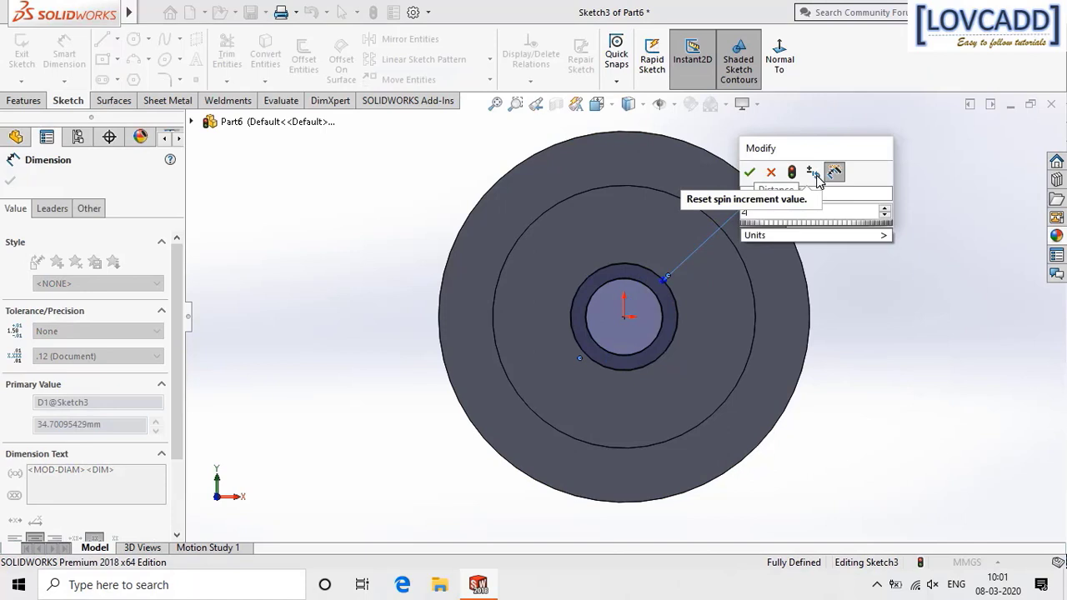
pyautogui.write('7')
pyautogui.press('Return')
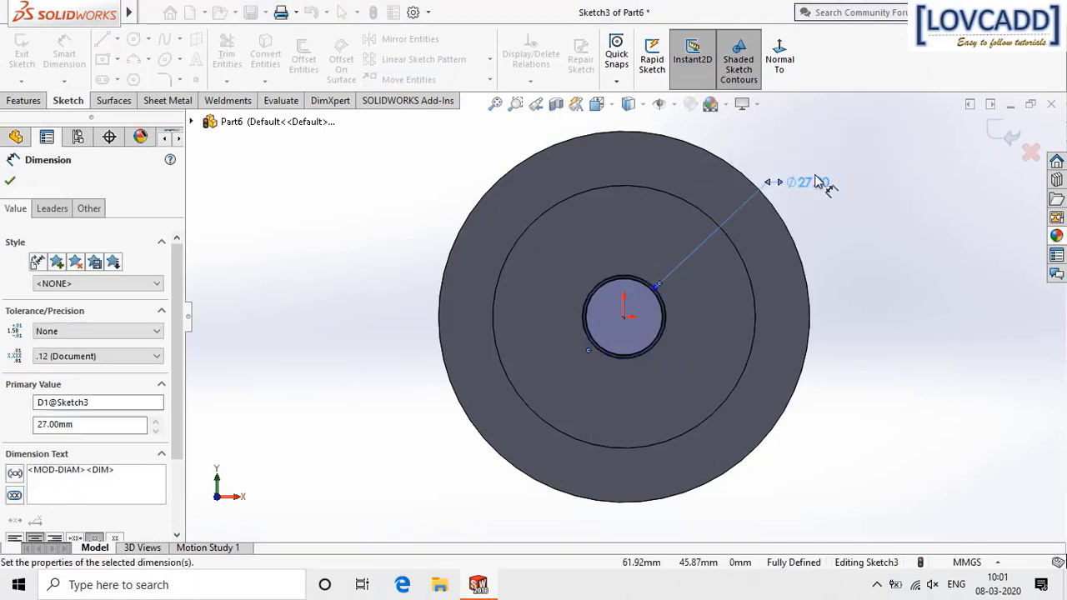
# Extrude the ring around the bore as a merged blind boss, 2 mm in Direction 1 and 7 mm in Direction 2.
pyautogui.click(19, 100)
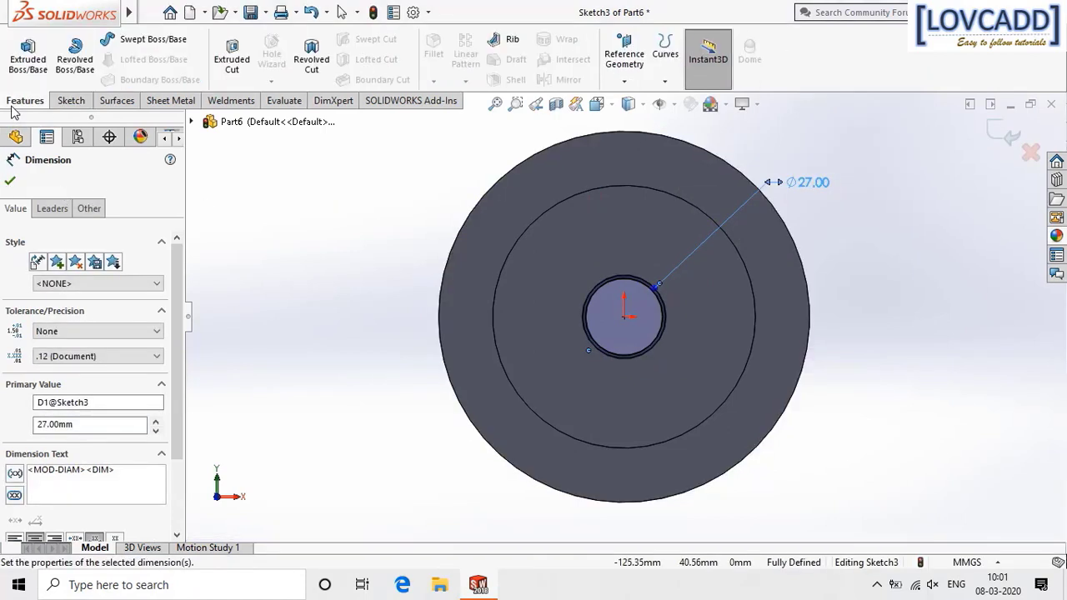
pyautogui.click(47, 74)
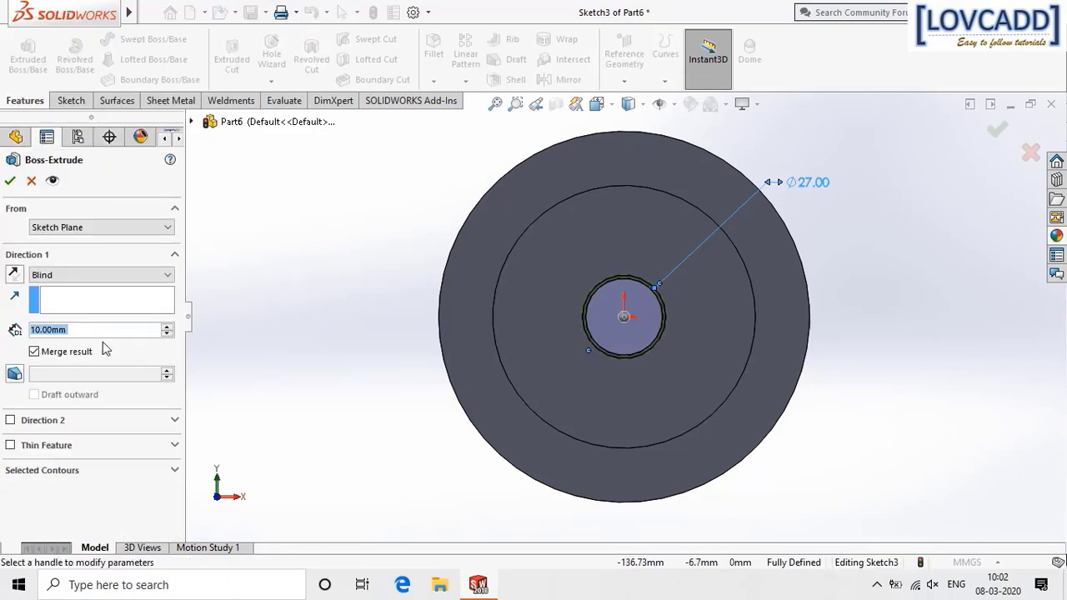
pyautogui.write('2')
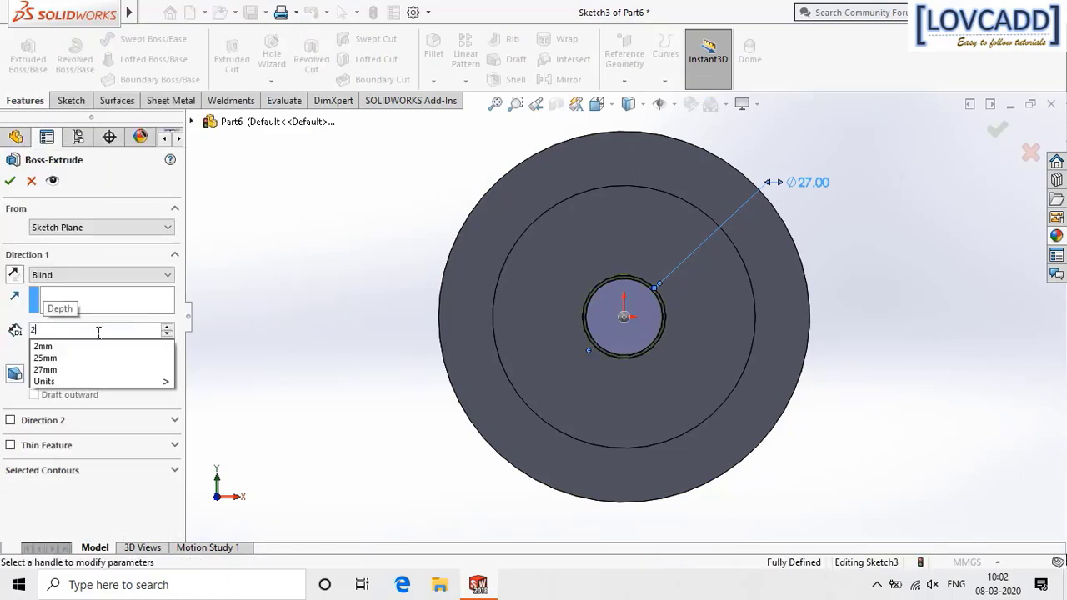
pyautogui.press('Return')
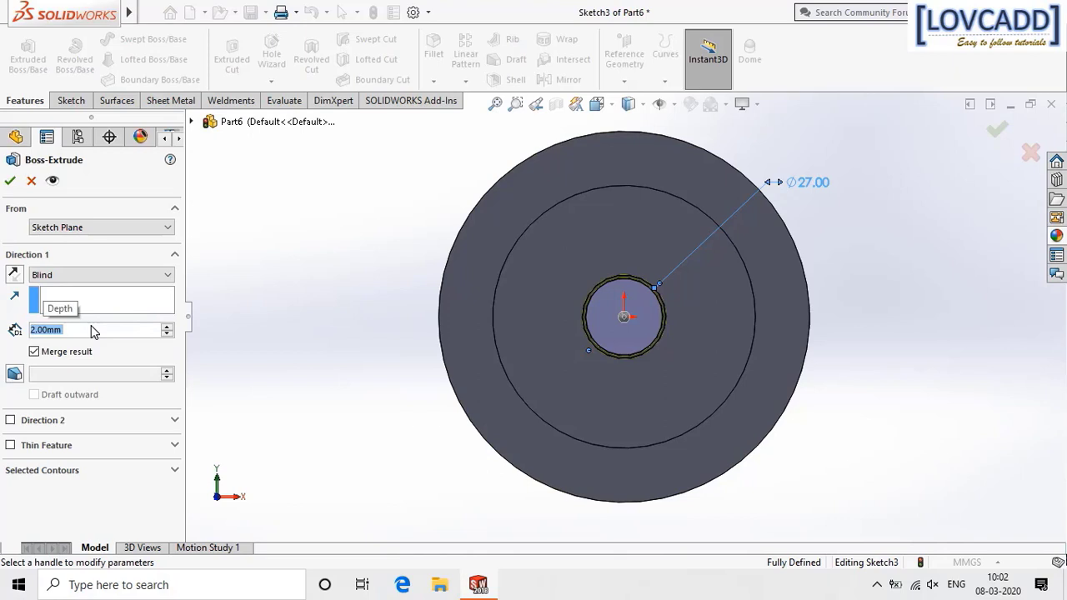
pyautogui.click(10, 421)
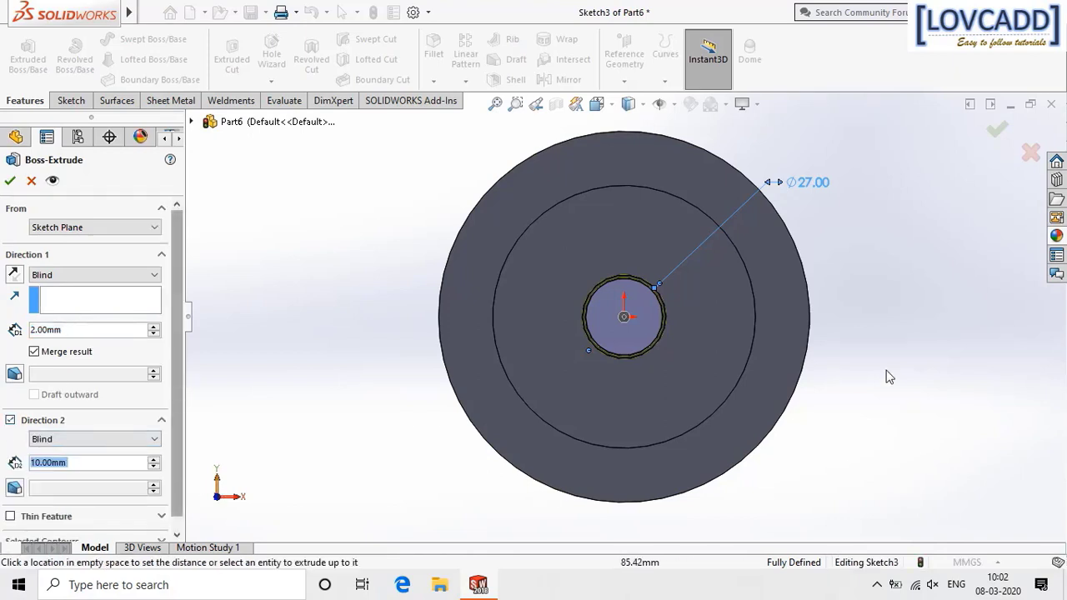
pyautogui.moveTo(889, 377); pyautogui.dragTo(709, 430, button='middle')
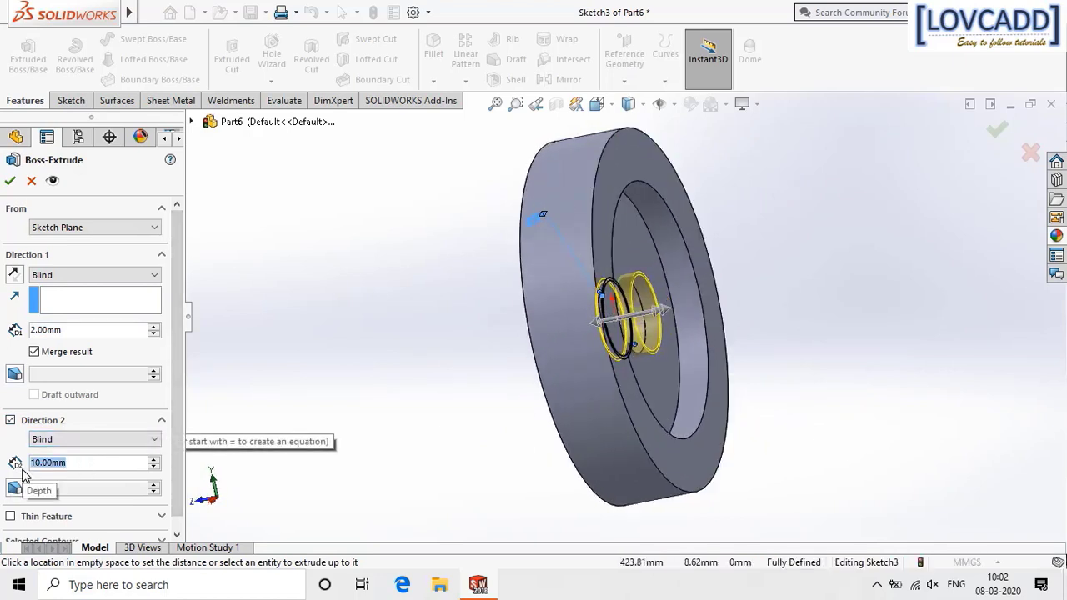
pyautogui.write('7')
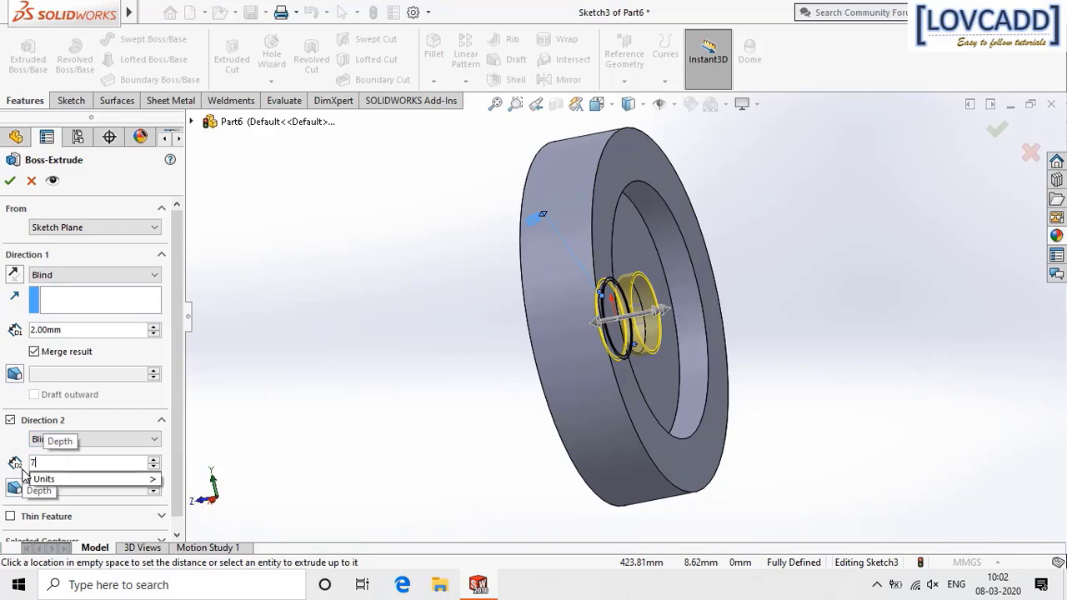
pyautogui.press('Return')
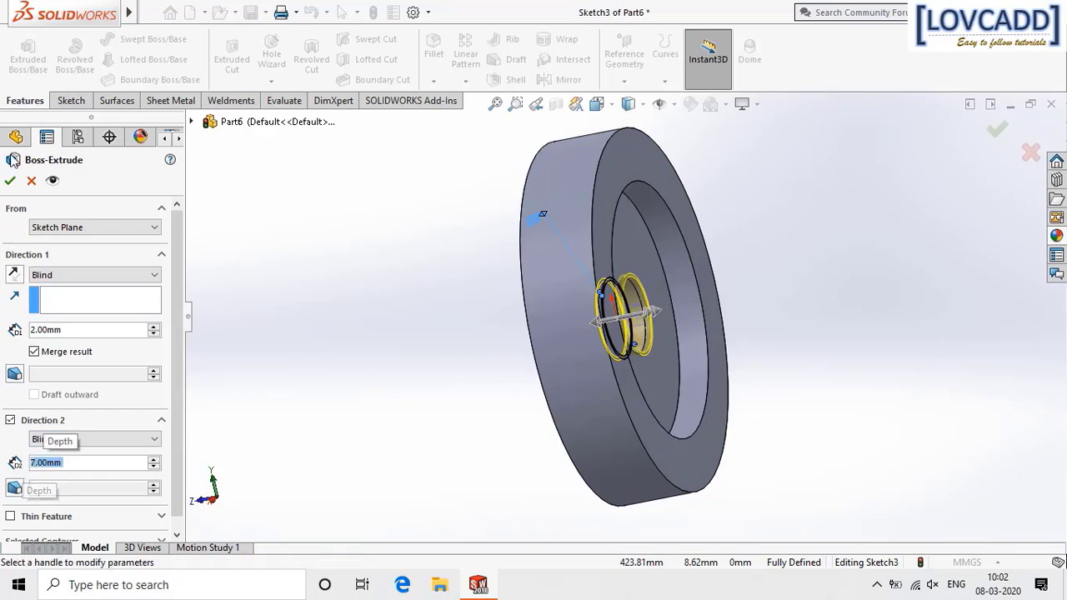
pyautogui.click(13, 181)
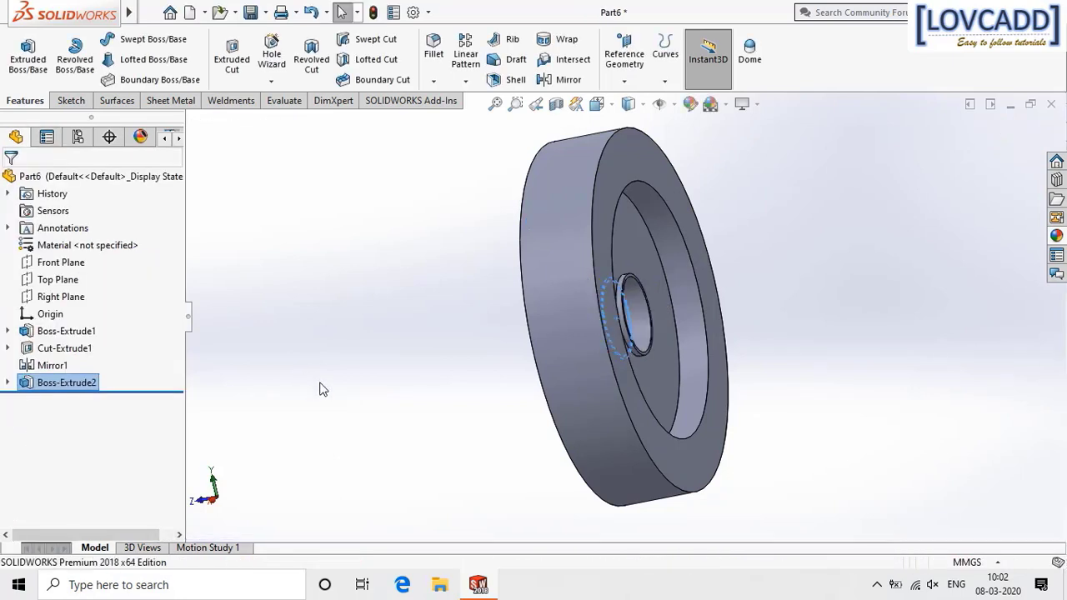
# Start a sketch on the front recess floor, viewed normal to it, and draw an origin-centred construction circle about 58 mm in diameter.
pyautogui.moveTo(324, 391); pyautogui.dragTo(399, 392, button='middle')
pyautogui.click(559, 268)
pyautogui.rightClick(559, 267)
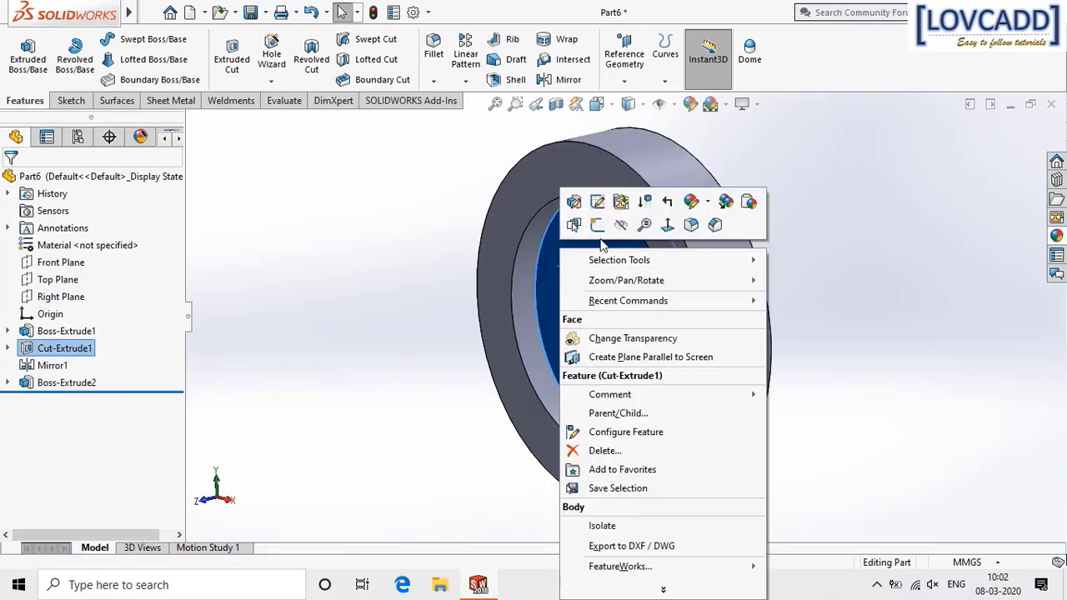
pyautogui.click(604, 228)
pyautogui.click(788, 56)
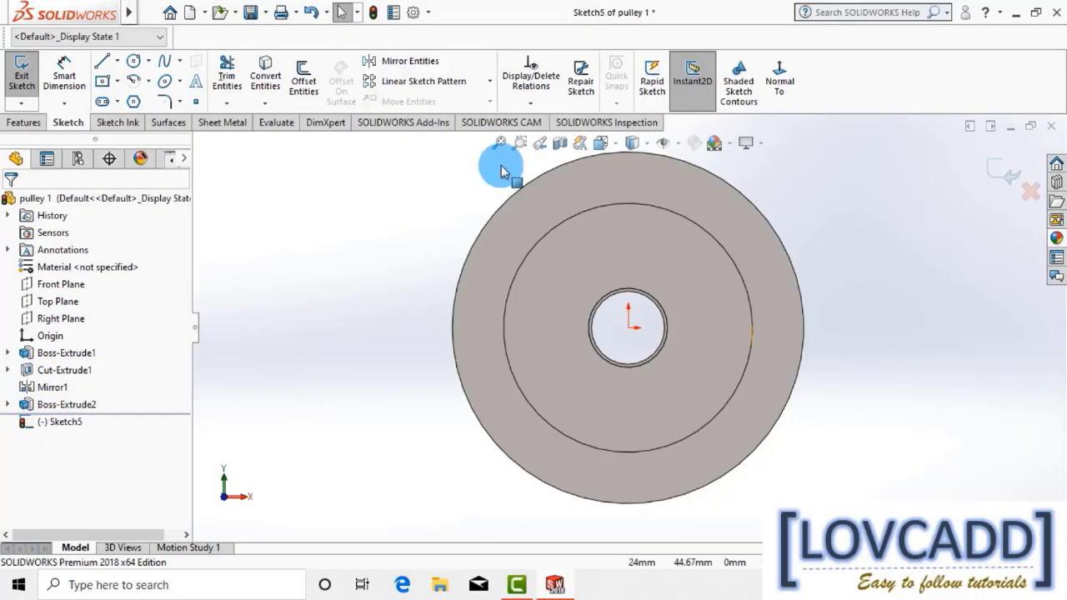
pyautogui.click(130, 65)
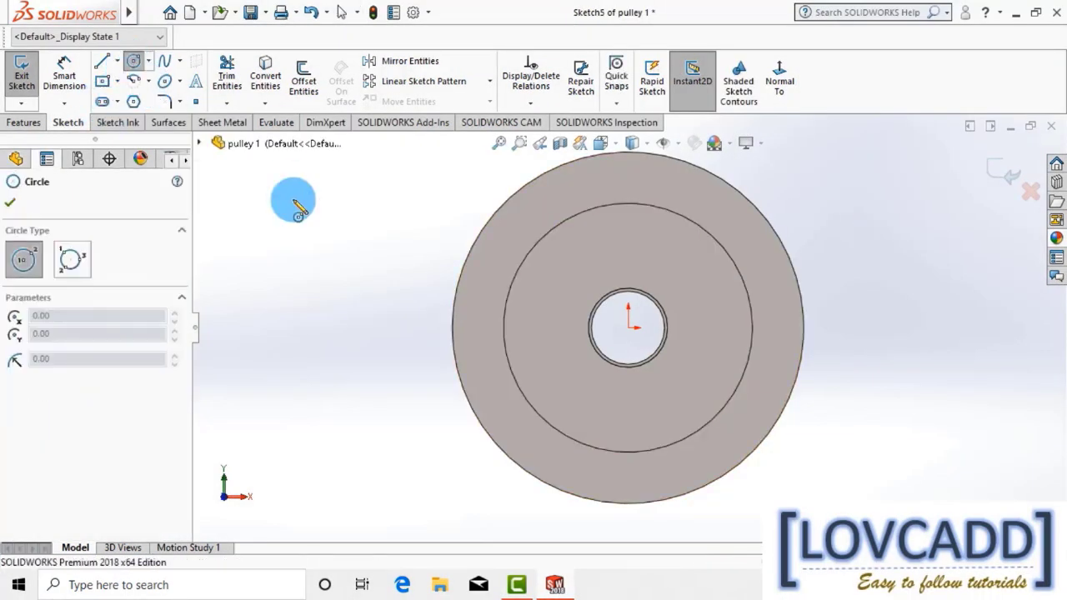
pyautogui.click(629, 327)
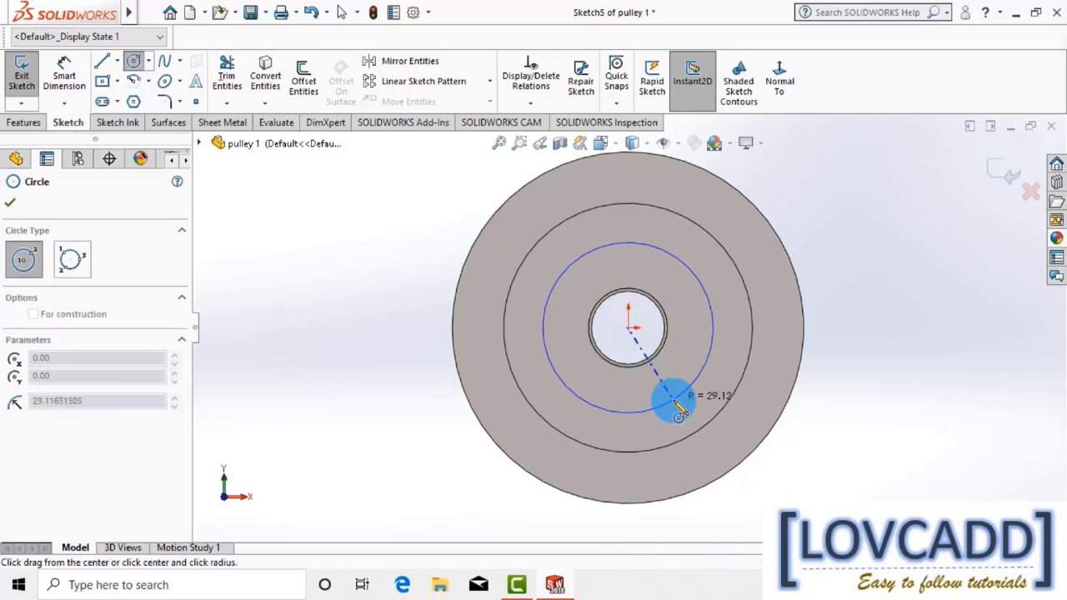
pyautogui.click(671, 405)
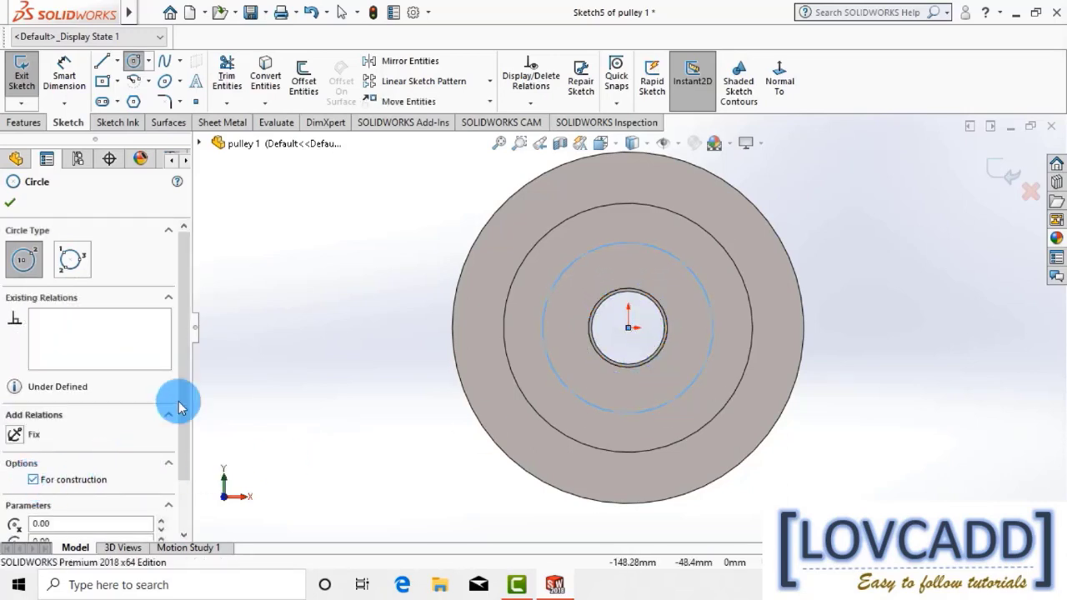
# Dimension the construction circle's diameter to 50 mm.
pyautogui.click(75, 75)
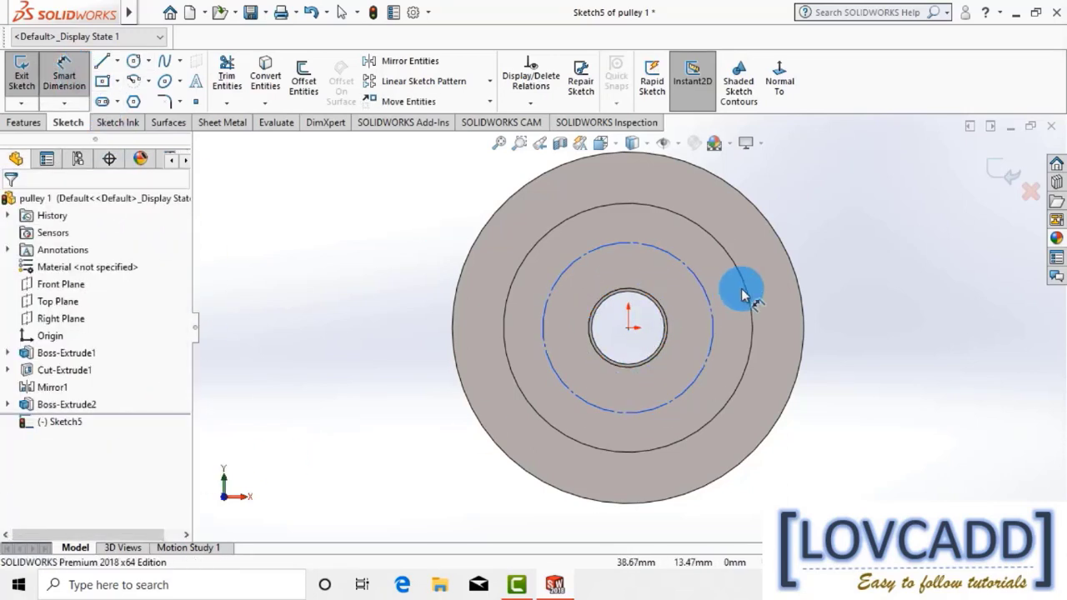
pyautogui.click(698, 281)
pyautogui.click(838, 204)
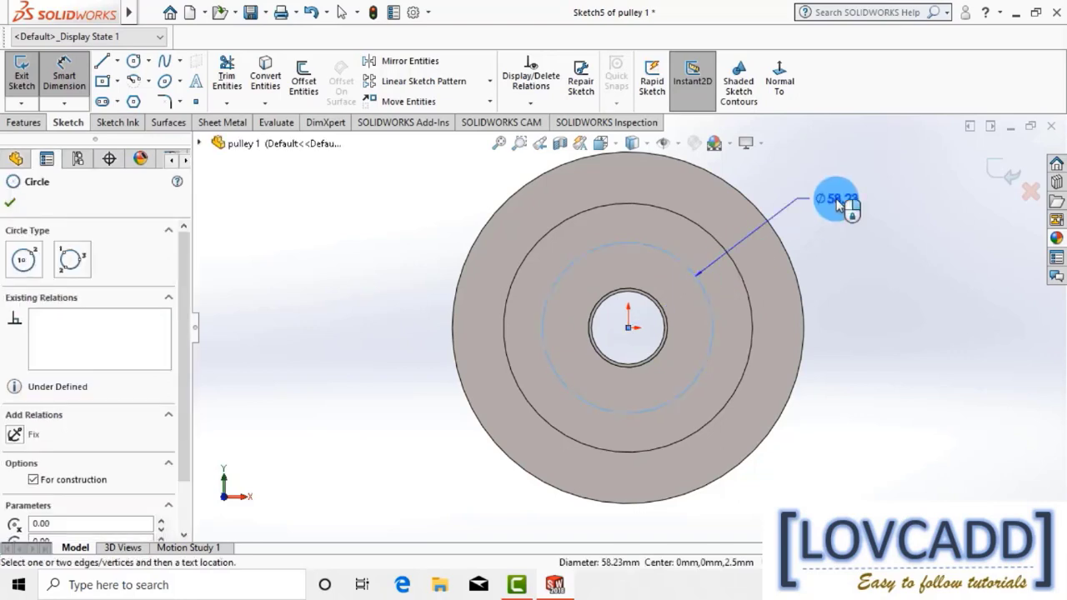
pyautogui.write('50')
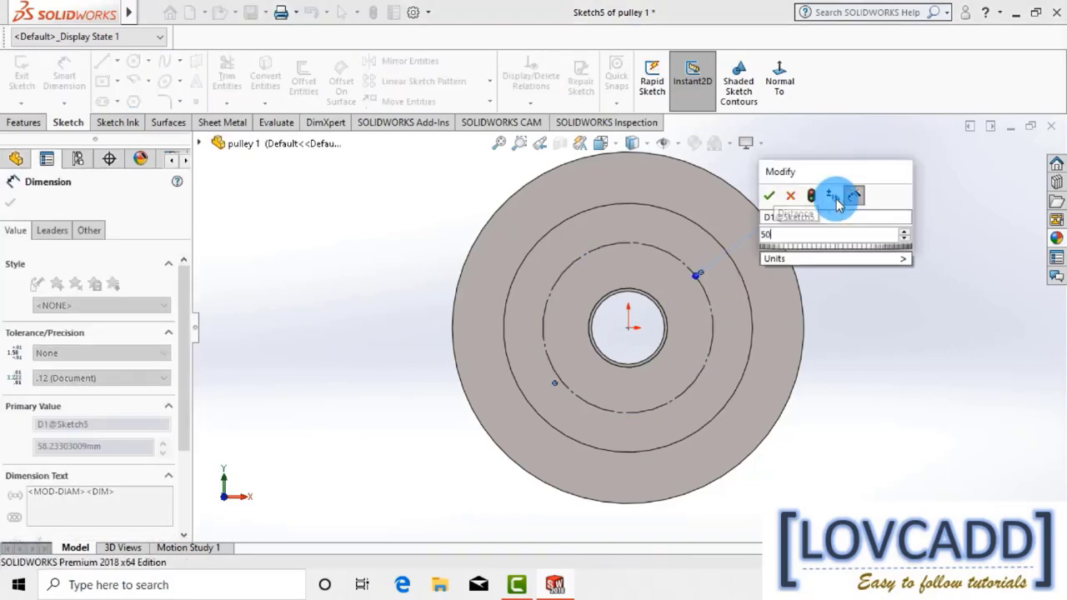
pyautogui.press('Return')
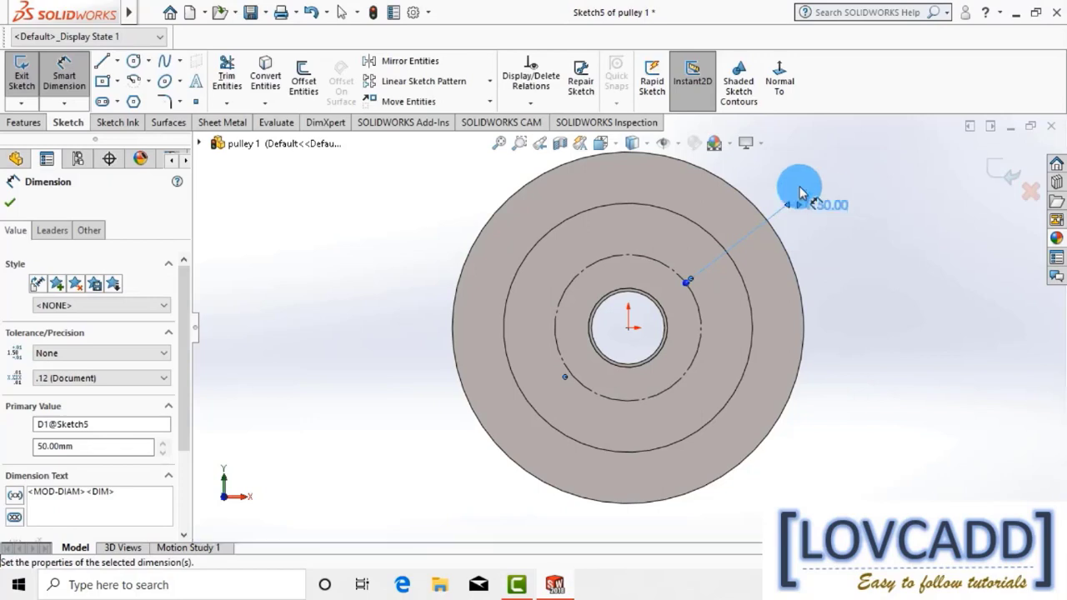
# Sketch a circle about 13 mm in diameter, centred on the construction circle directly above the origin.
pyautogui.click(132, 63)
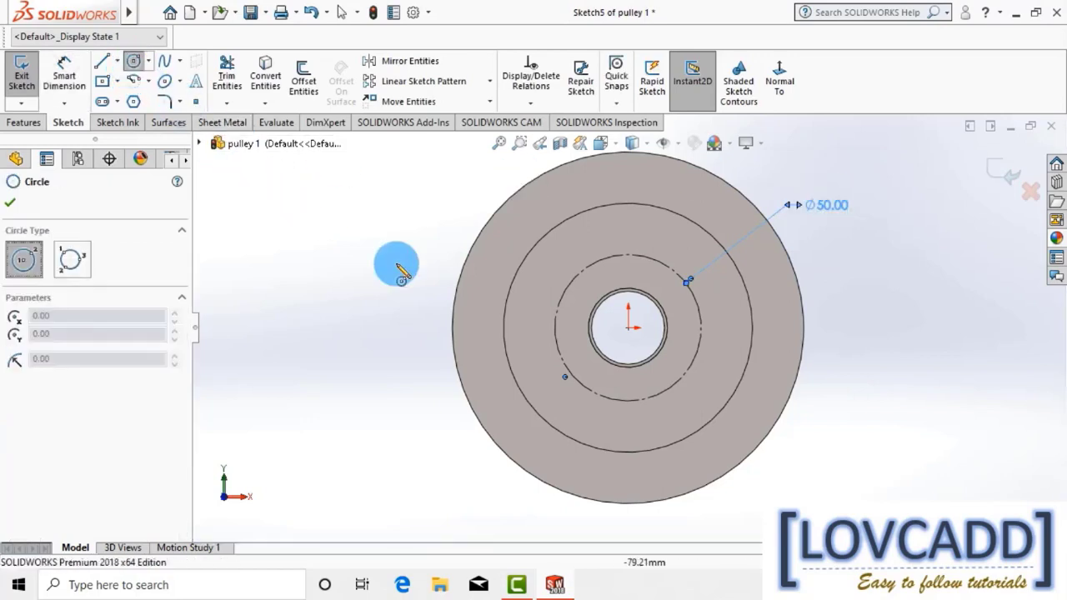
pyautogui.click(629, 255)
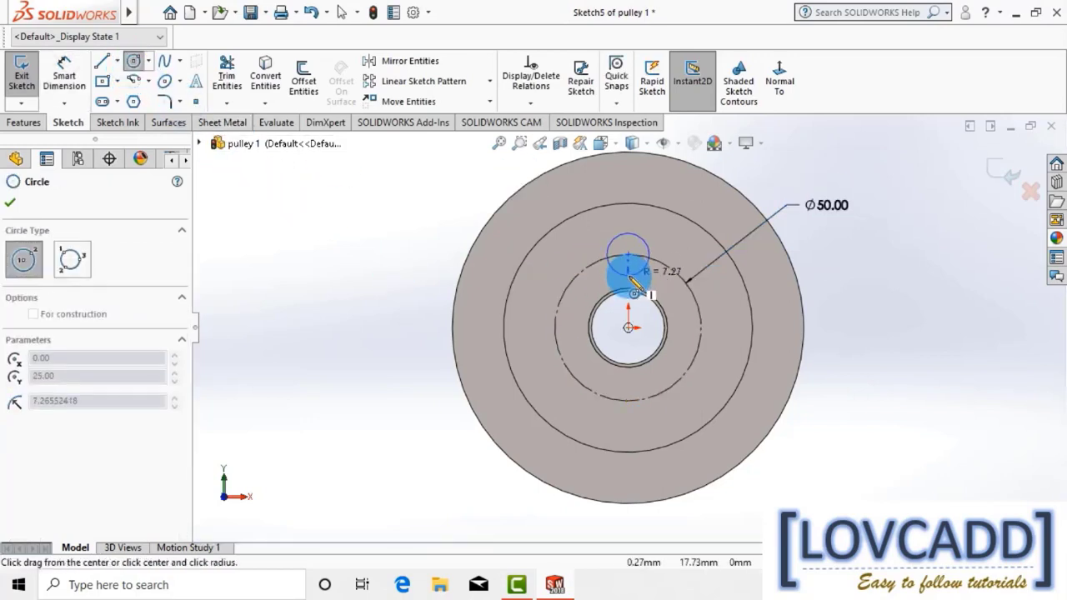
pyautogui.click(632, 273)
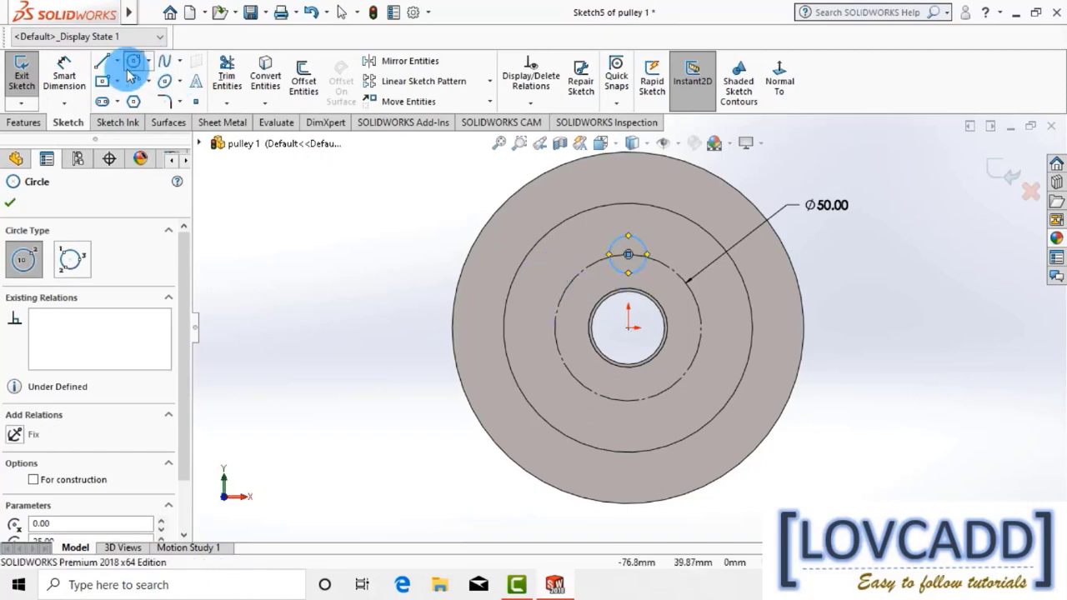
# Dimension the small hole circle's diameter to 12 mm.
pyautogui.click(74, 70)
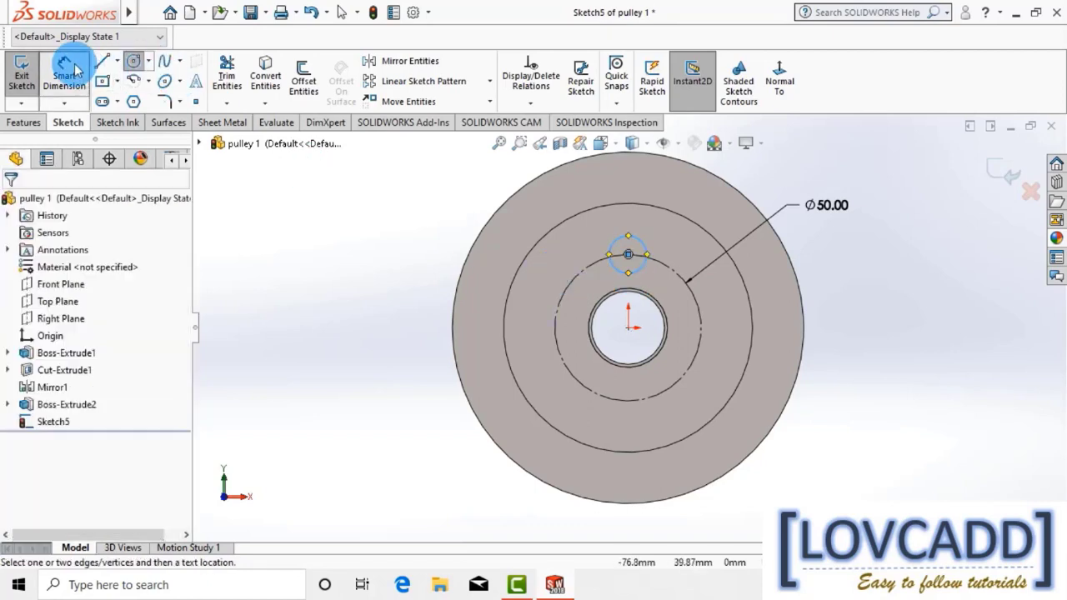
pyautogui.click(638, 243)
pyautogui.click(781, 168)
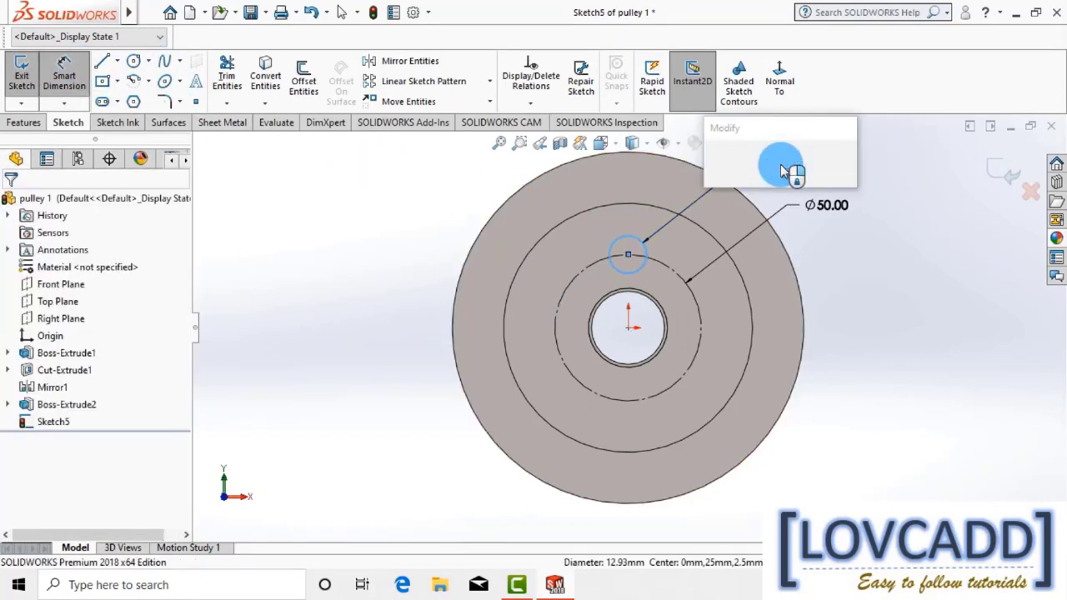
pyautogui.write('12')
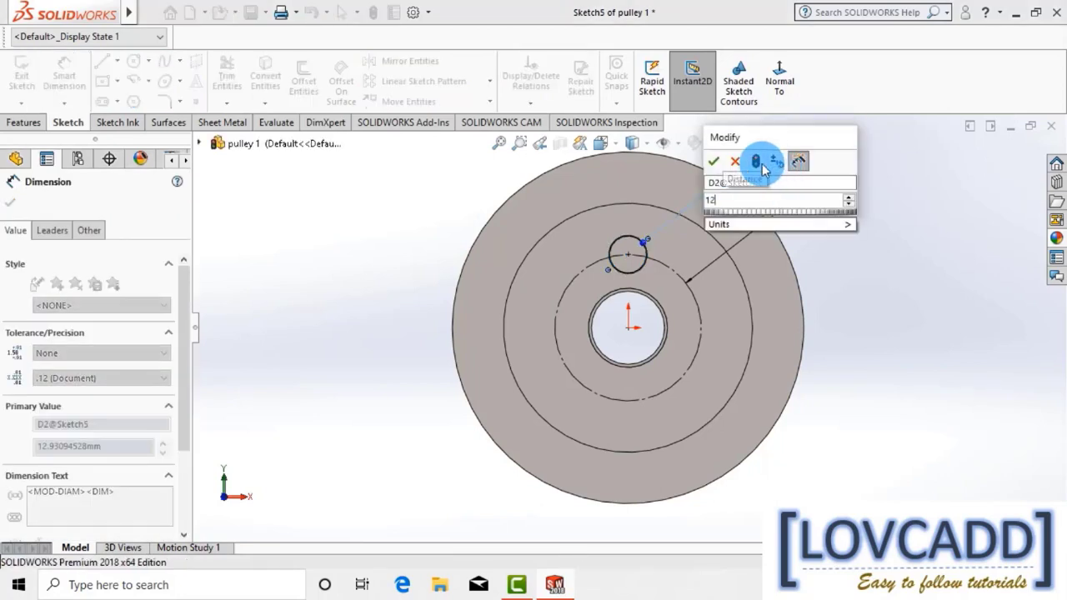
pyautogui.click(715, 163)
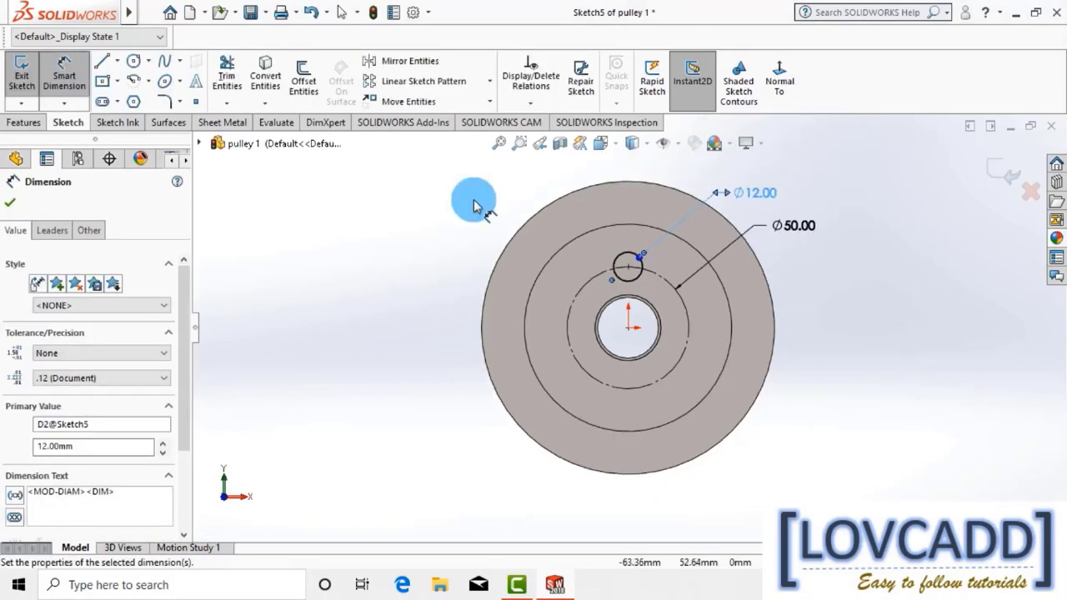
# Create a circular sketch pattern of the 12 mm circle around the origin with 5 equally spaced instances over 360 degrees.
pyautogui.click(489, 80)
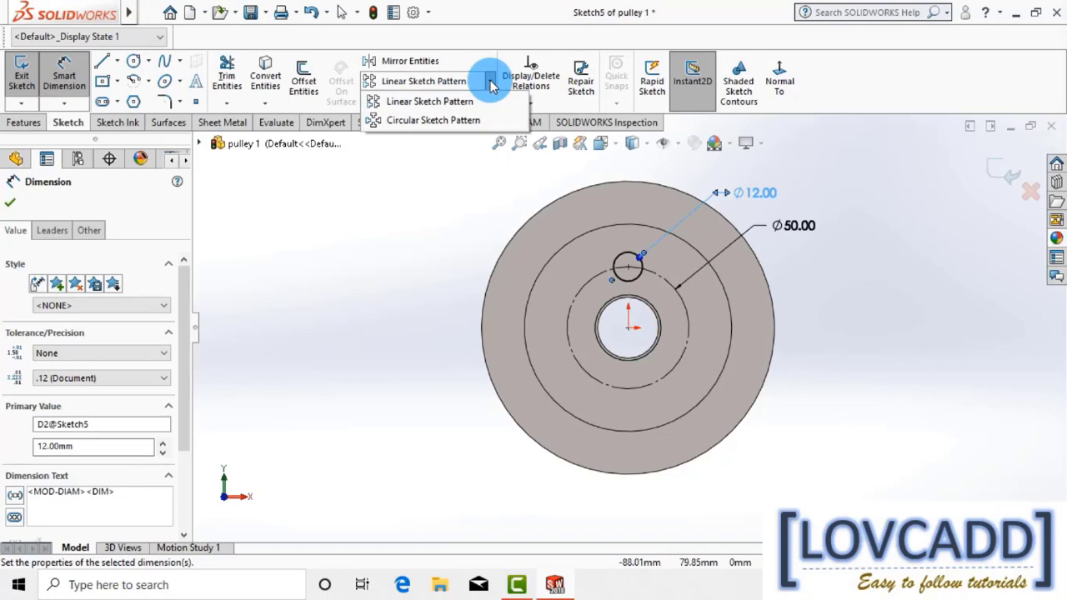
pyautogui.click(478, 120)
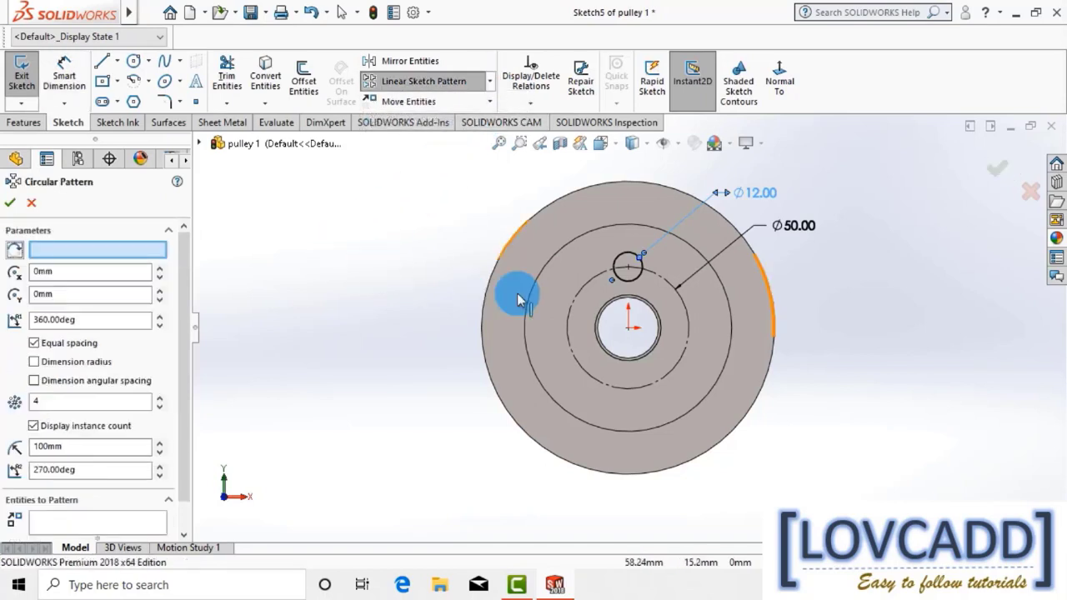
pyautogui.click(620, 255)
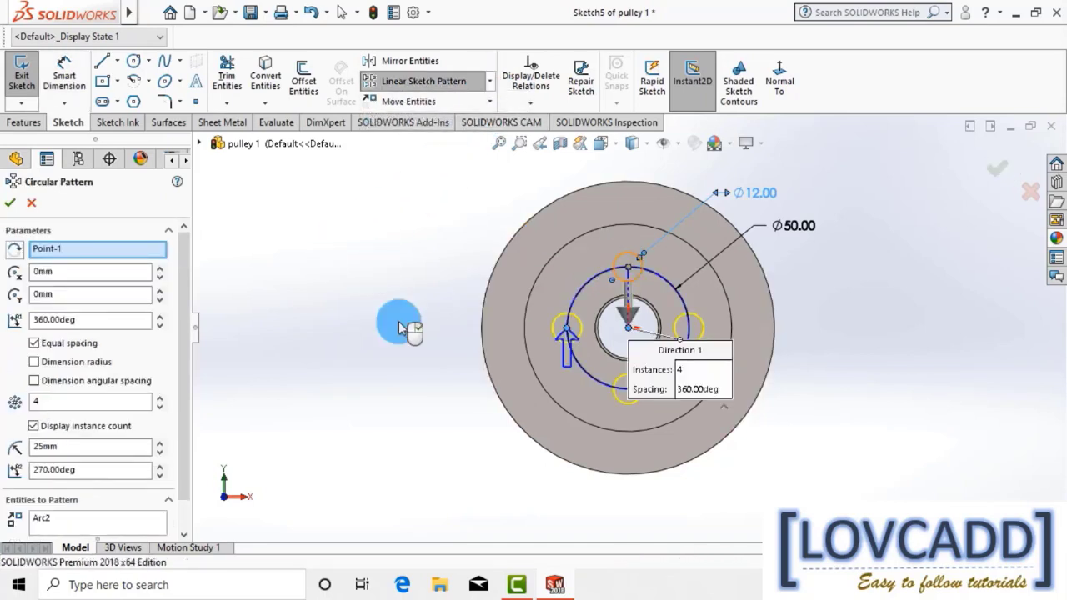
pyautogui.click(66, 403)
pyautogui.moveTo(65, 403); pyautogui.dragTo(30, 406)
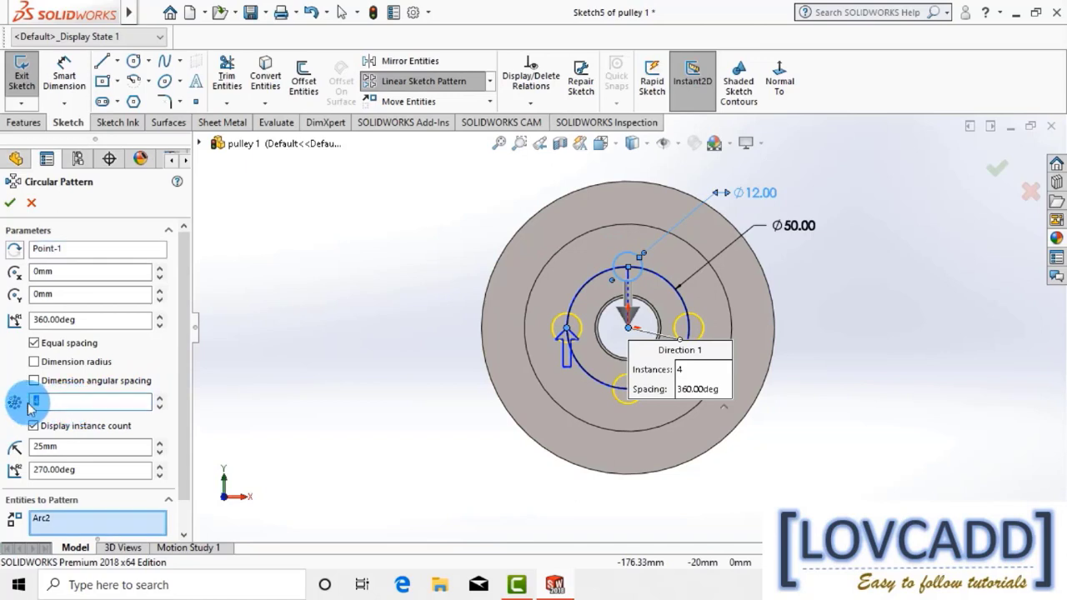
pyautogui.write('5')
pyautogui.click(10, 205)
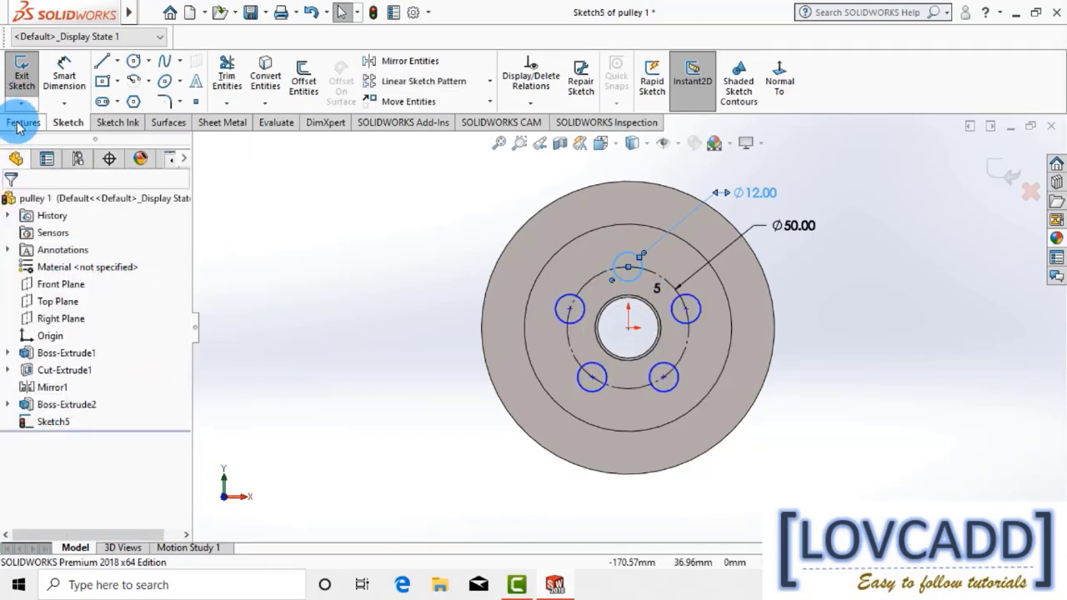
# Cut the five patterned circles through the pulley with an Extruded Cut set to Through All.
pyautogui.click(19, 124)
pyautogui.click(233, 79)
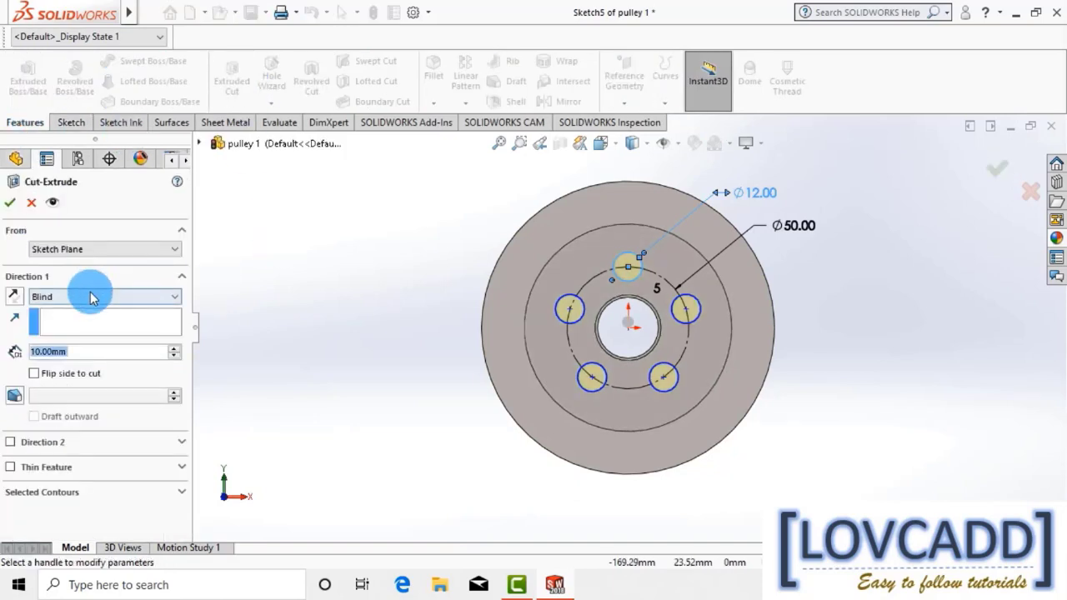
pyautogui.click(92, 299)
pyautogui.click(84, 320)
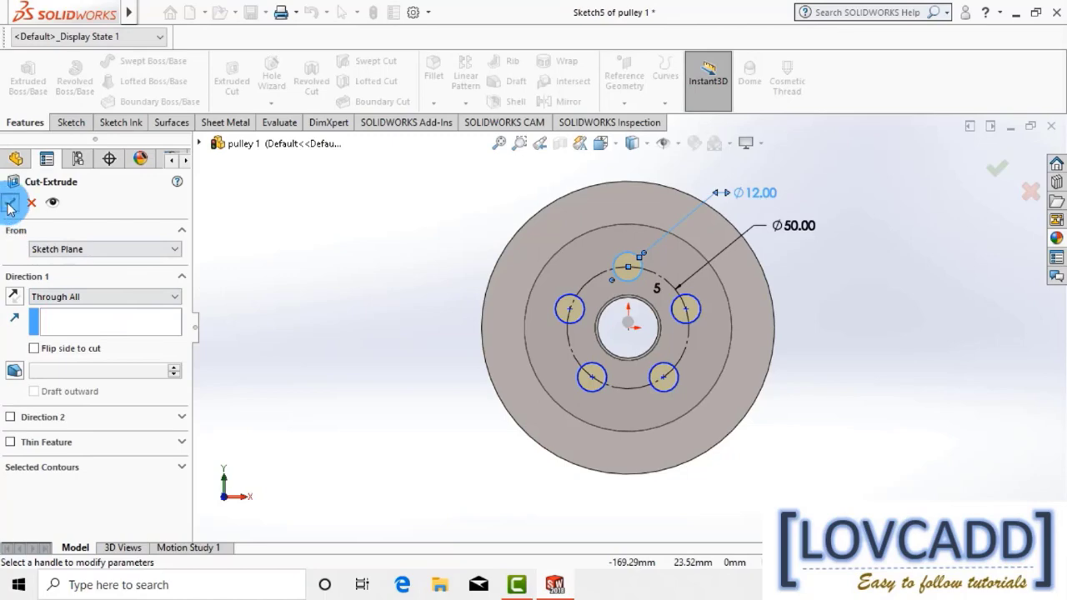
pyautogui.click(10, 205)
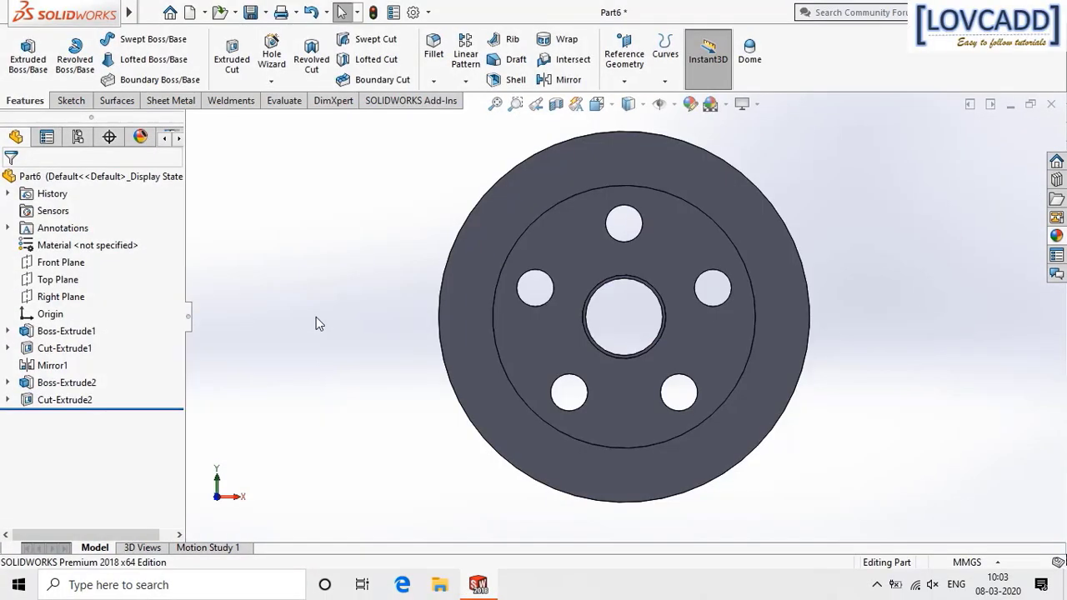
# Start a sketch on the Top Plane, viewed normal to it, and draw a vertical centerline from the origin up past the pulley's edge.
pyautogui.moveTo(315, 324); pyautogui.dragTo(306, 378, button='middle')
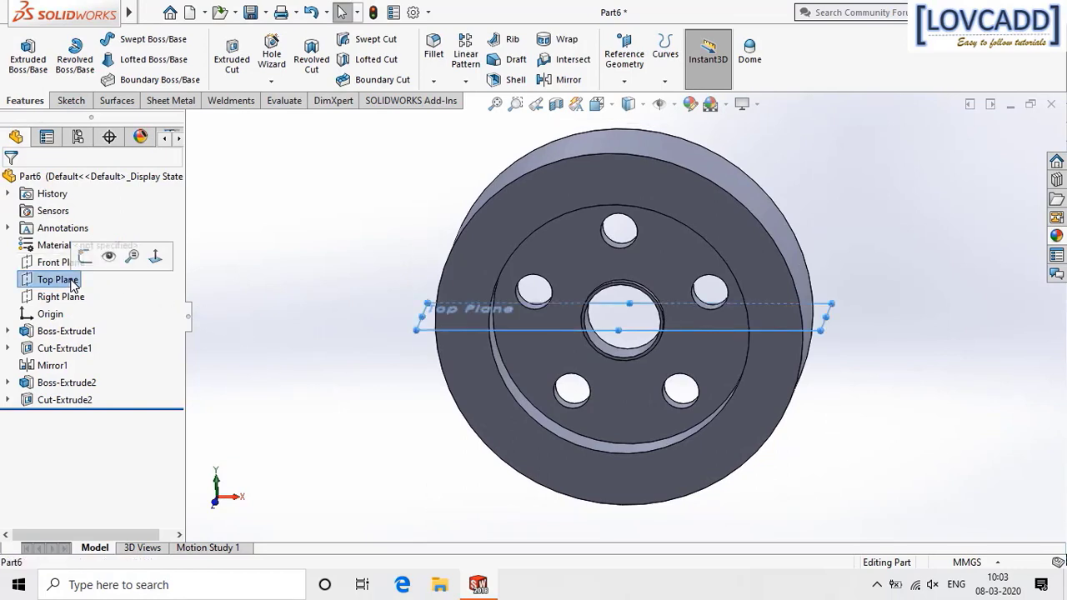
pyautogui.click(85, 256)
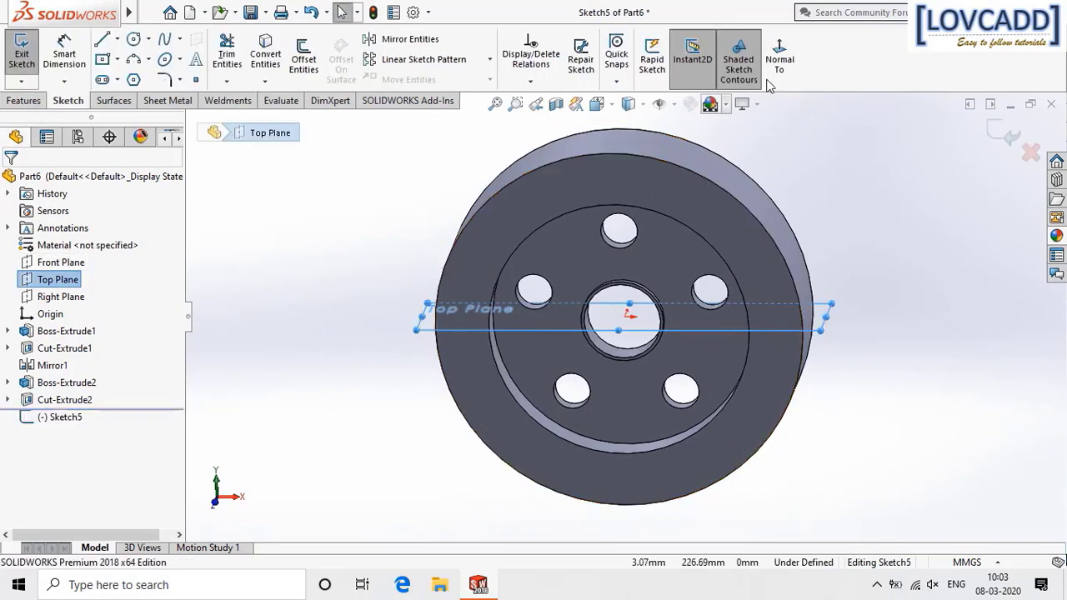
pyautogui.click(779, 59)
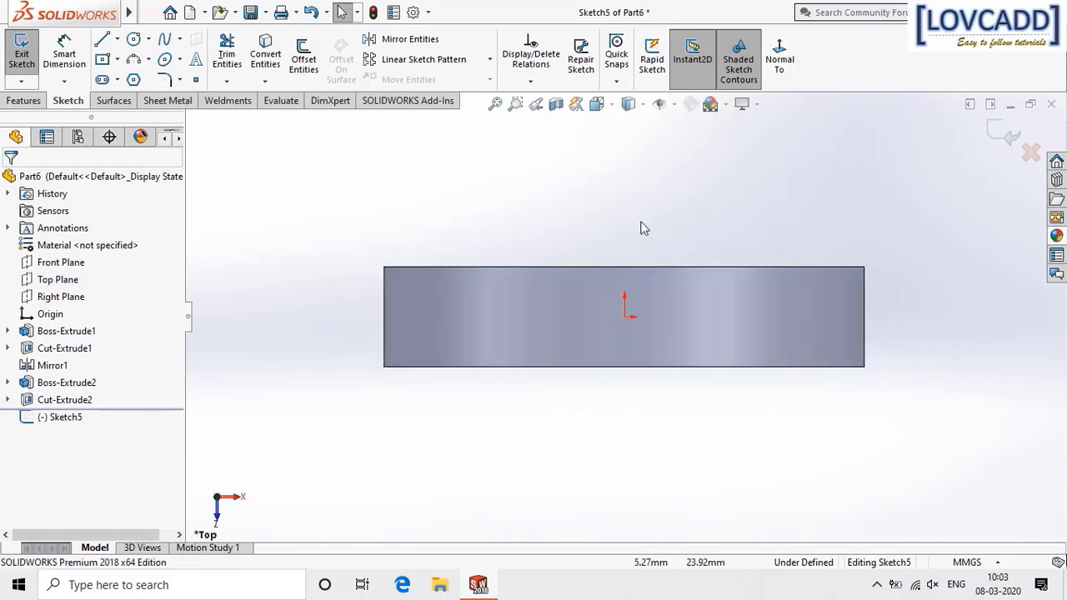
pyautogui.click(117, 40)
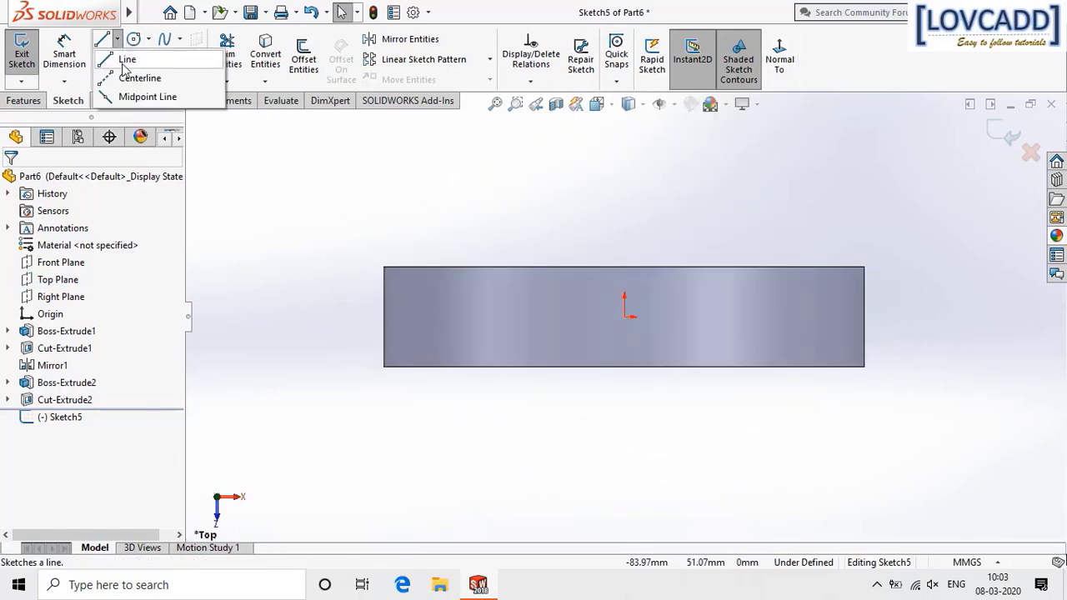
pyautogui.click(125, 77)
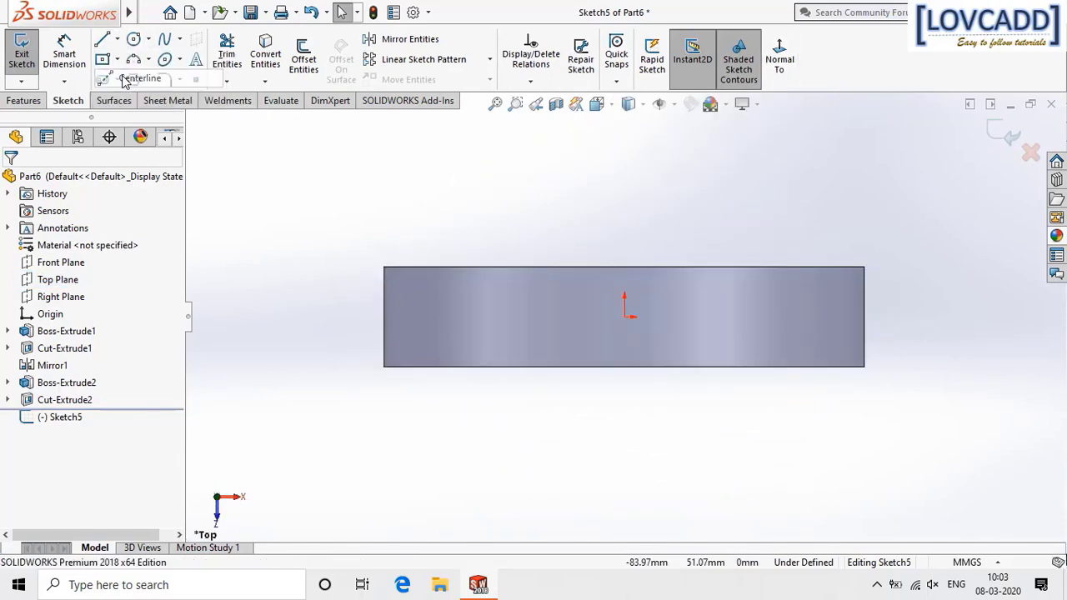
pyautogui.click(625, 318)
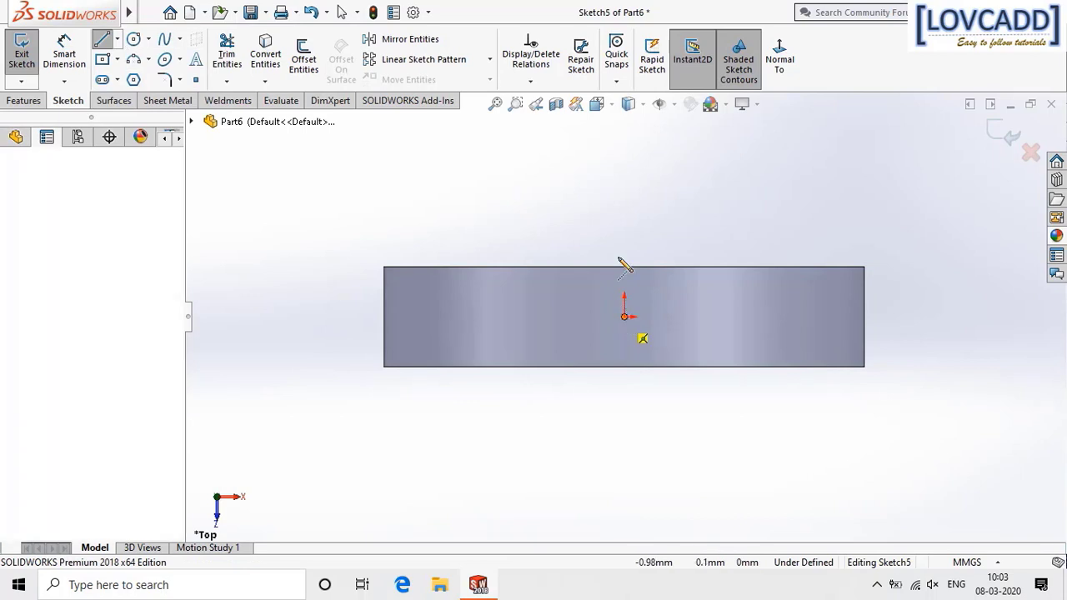
pyautogui.click(624, 181)
pyautogui.rightClick(625, 180)
pyautogui.click(647, 191)
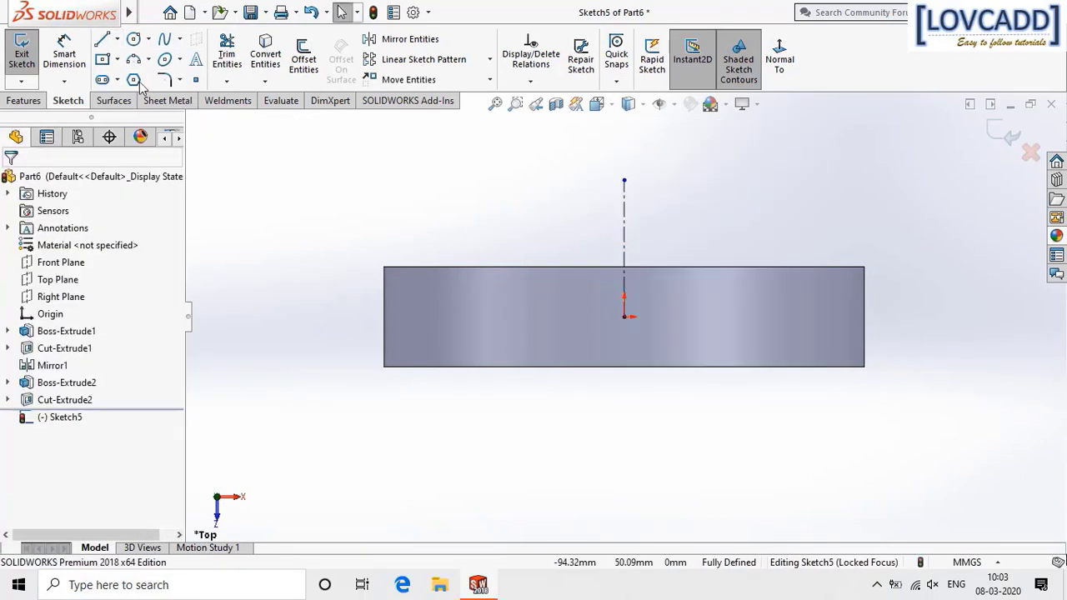
# Sketch a closed trapezoidal groove profile on the pulley's right rim edge, about 18 mm wide outside, 10 mm inside and 6.5 mm deep.
pyautogui.click(102, 39)
pyautogui.scroll(-1, 942, 292)
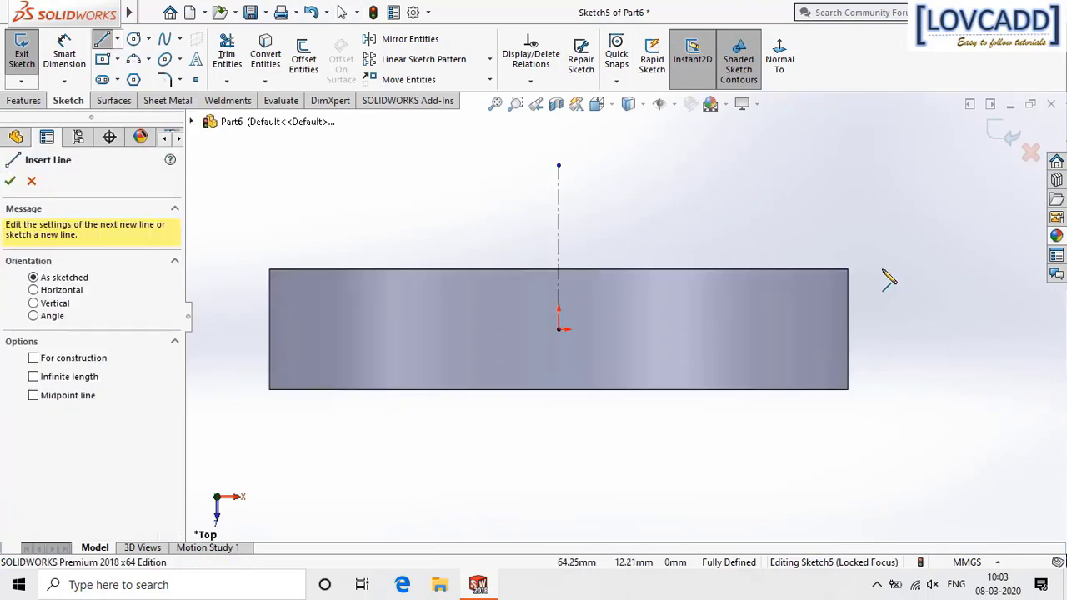
pyautogui.scroll(-2, 890, 280)
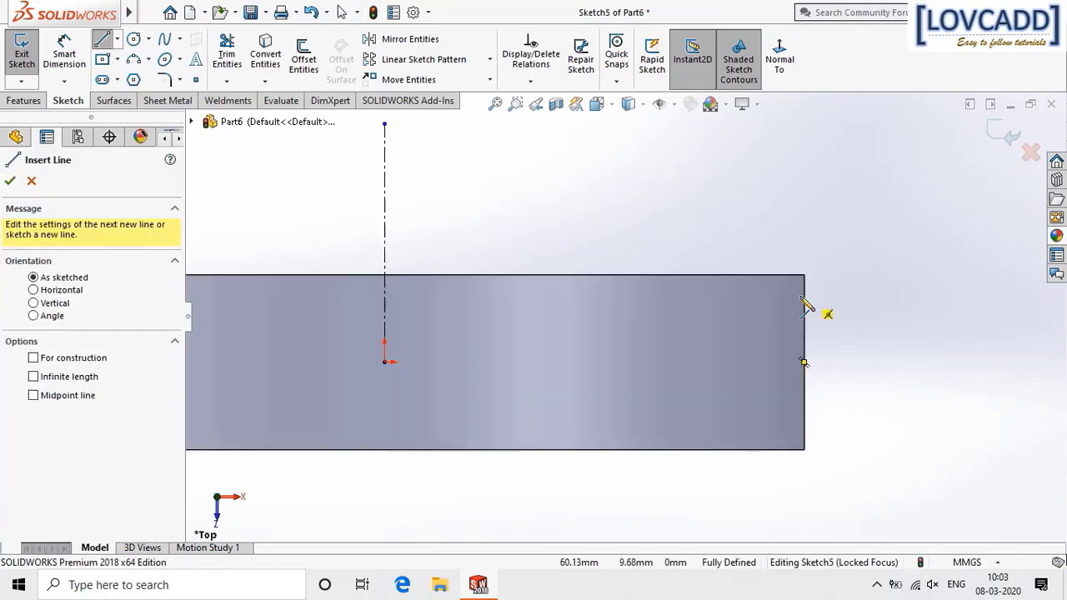
pyautogui.click(804, 295)
pyautogui.click(760, 327)
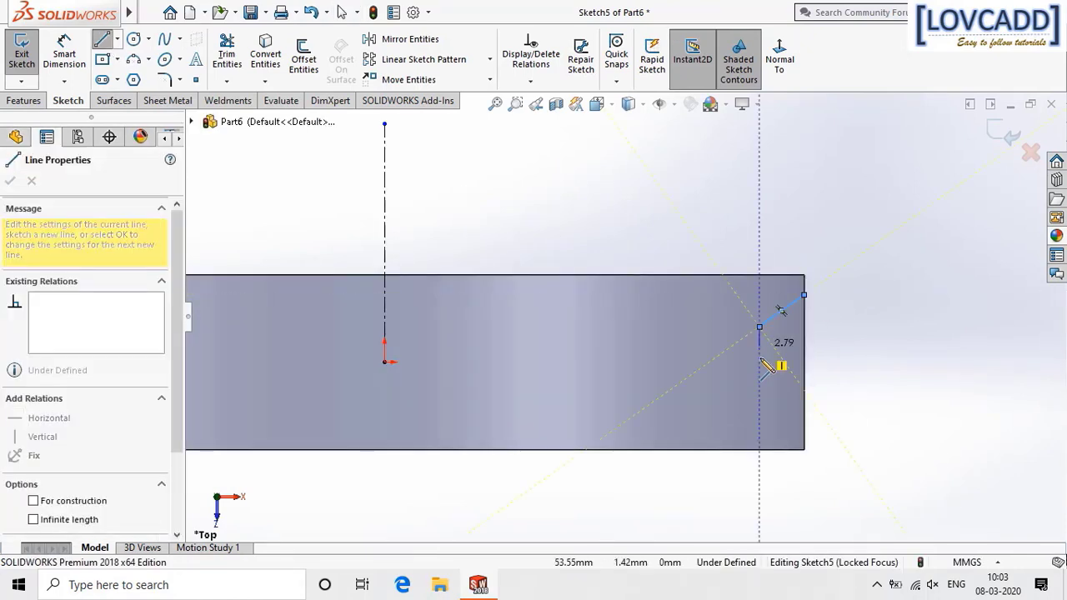
pyautogui.click(759, 397)
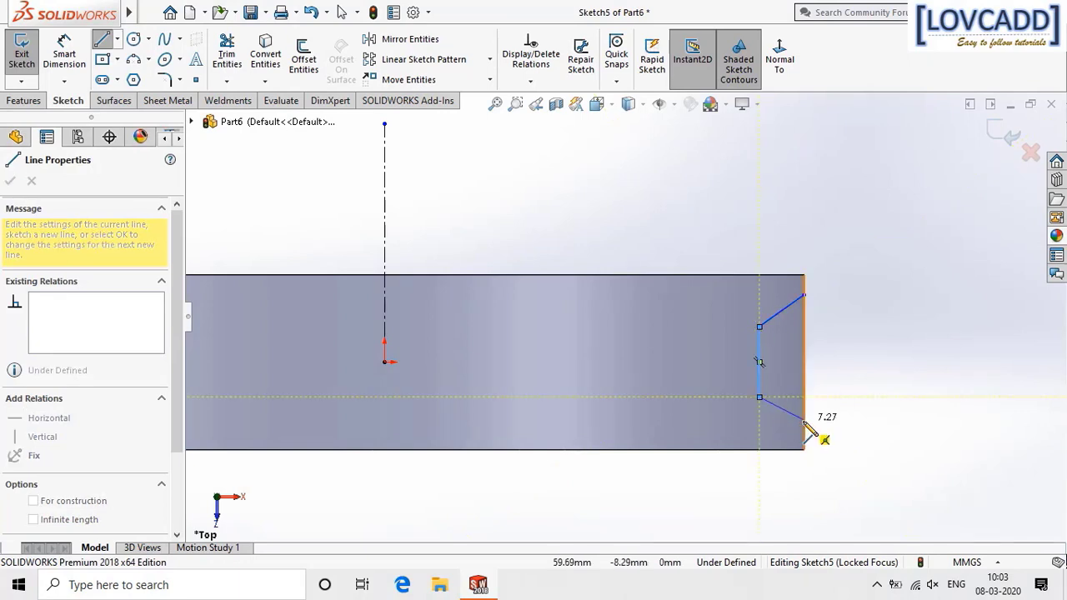
pyautogui.click(804, 421)
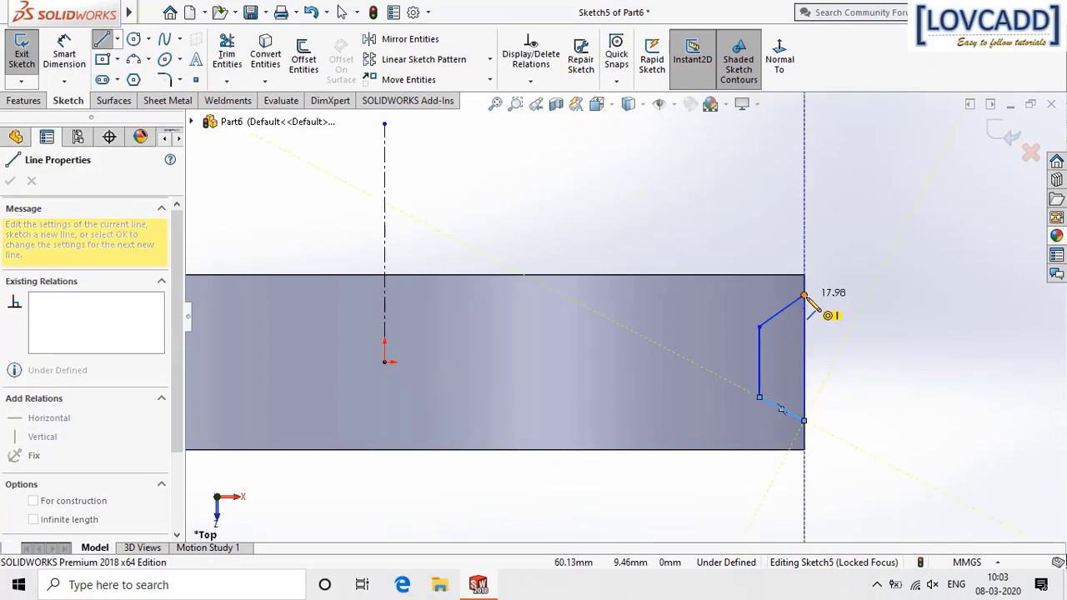
pyautogui.click(804, 295)
pyautogui.rightClick(806, 295)
pyautogui.click(833, 308)
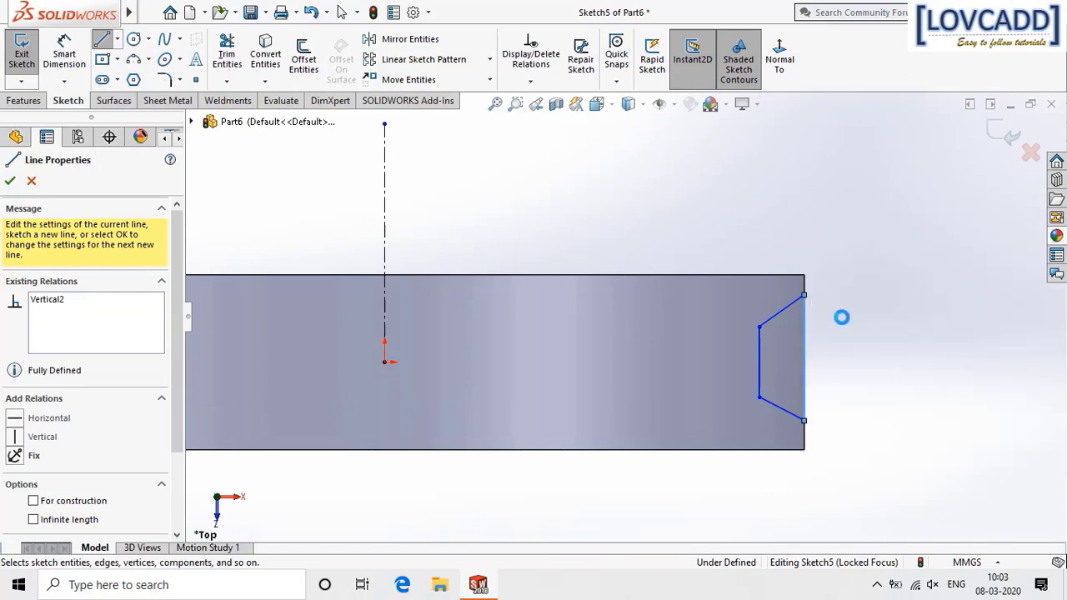
# Dimension the distance from the groove profile's upper outer corner to the rim's upper corner to 3 mm.
pyautogui.click(64, 54)
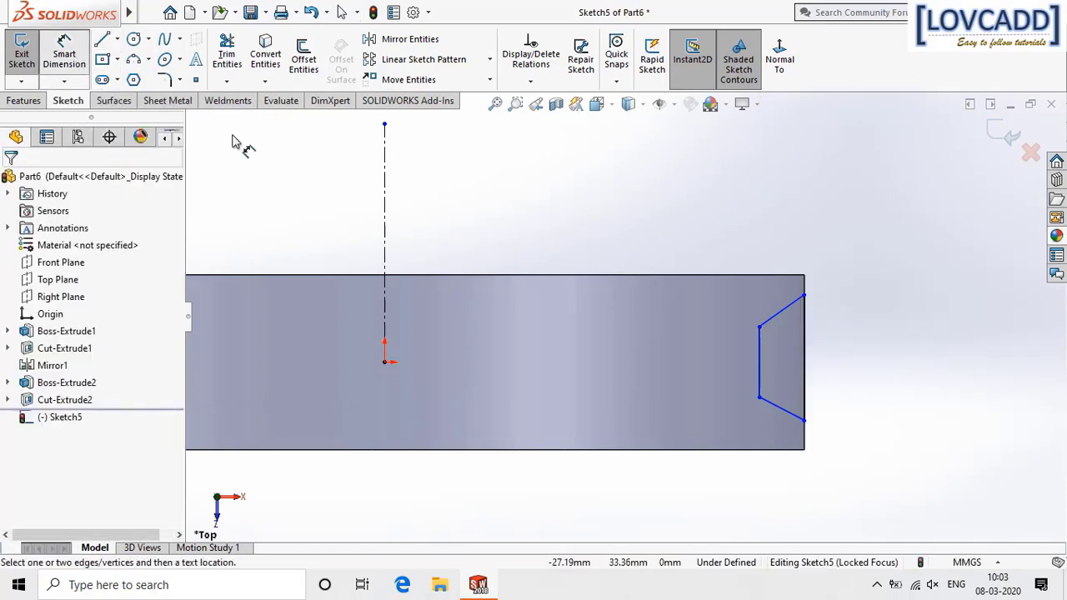
pyautogui.click(805, 294)
pyautogui.click(805, 277)
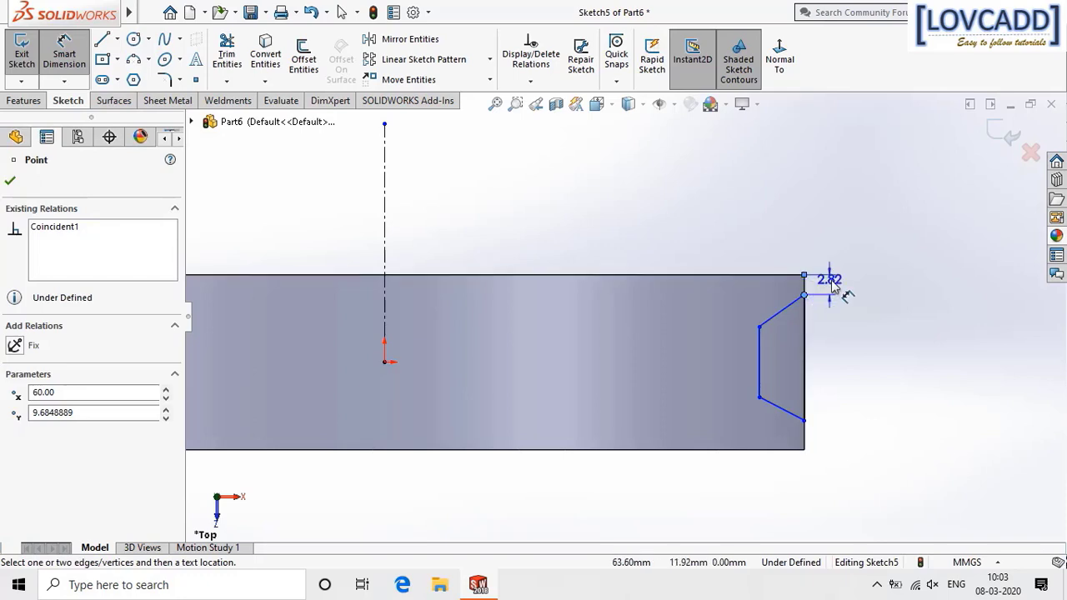
pyautogui.click(848, 285)
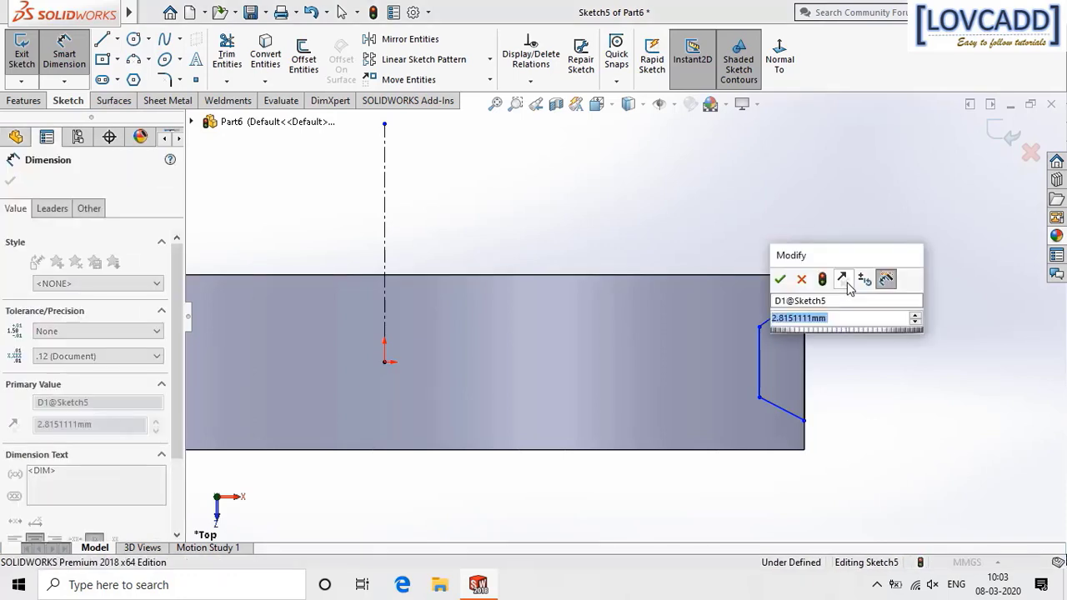
pyautogui.write('3')
pyautogui.click(780, 279)
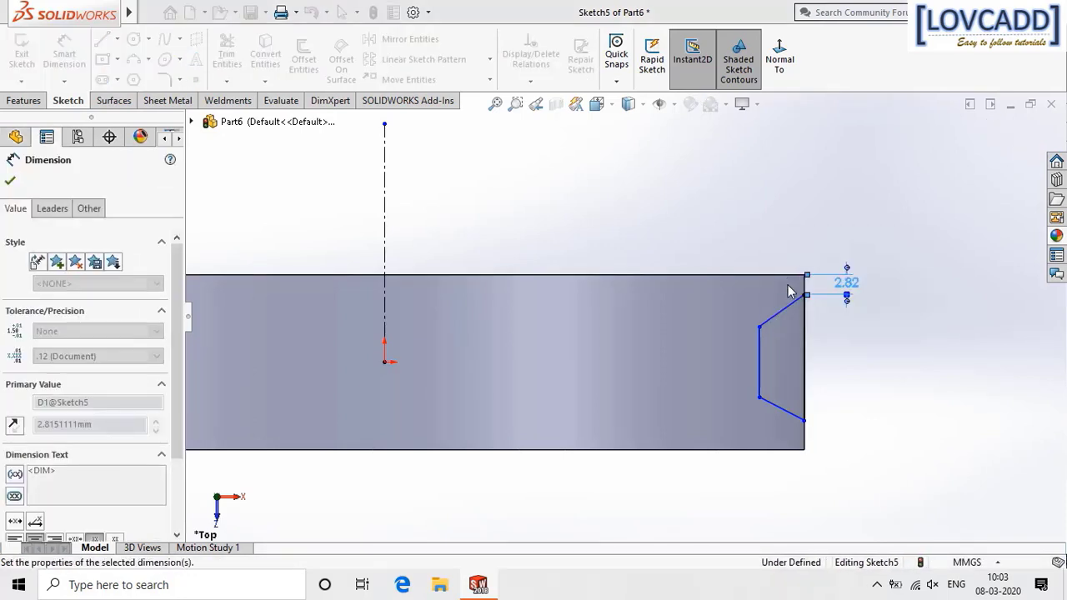
# Dimension the distance from the groove profile's lower outer corner to the rim's lower corner to 3 mm.
pyautogui.click(805, 450)
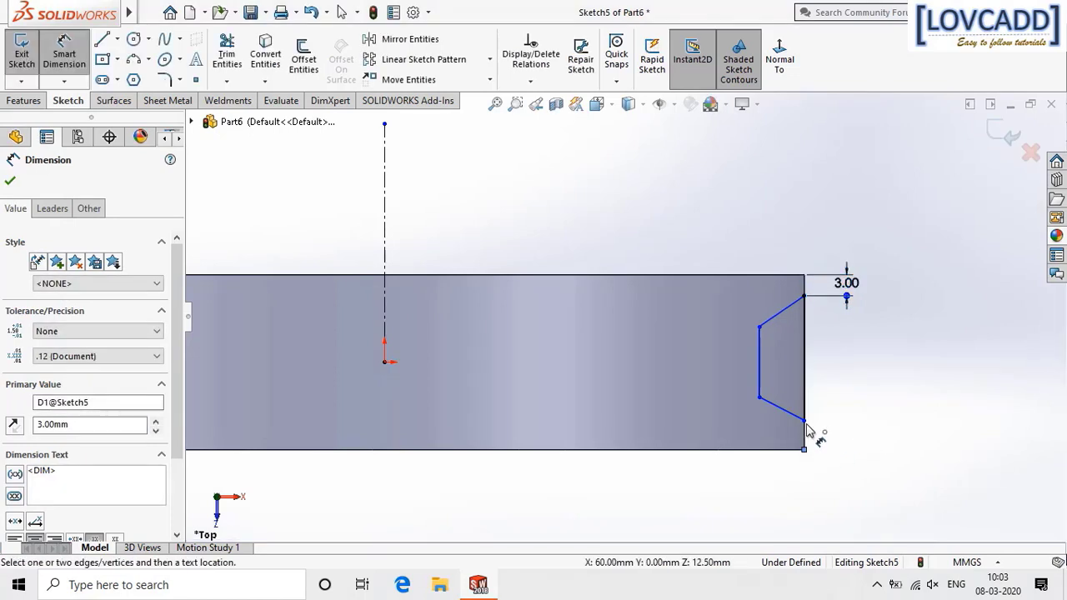
pyautogui.click(804, 420)
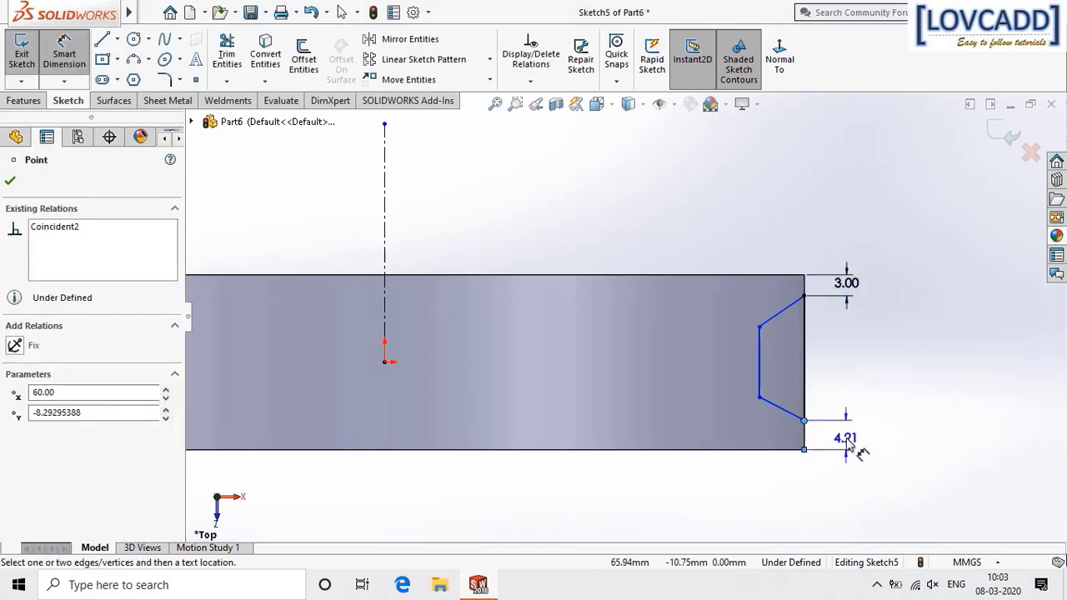
pyautogui.click(846, 446)
pyautogui.write('3')
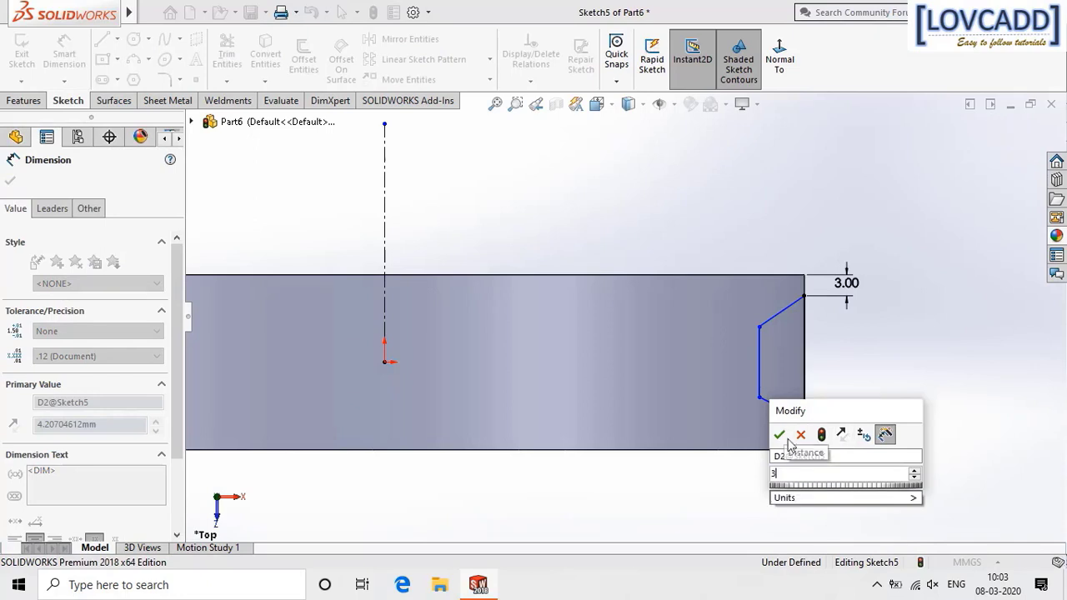
pyautogui.click(780, 435)
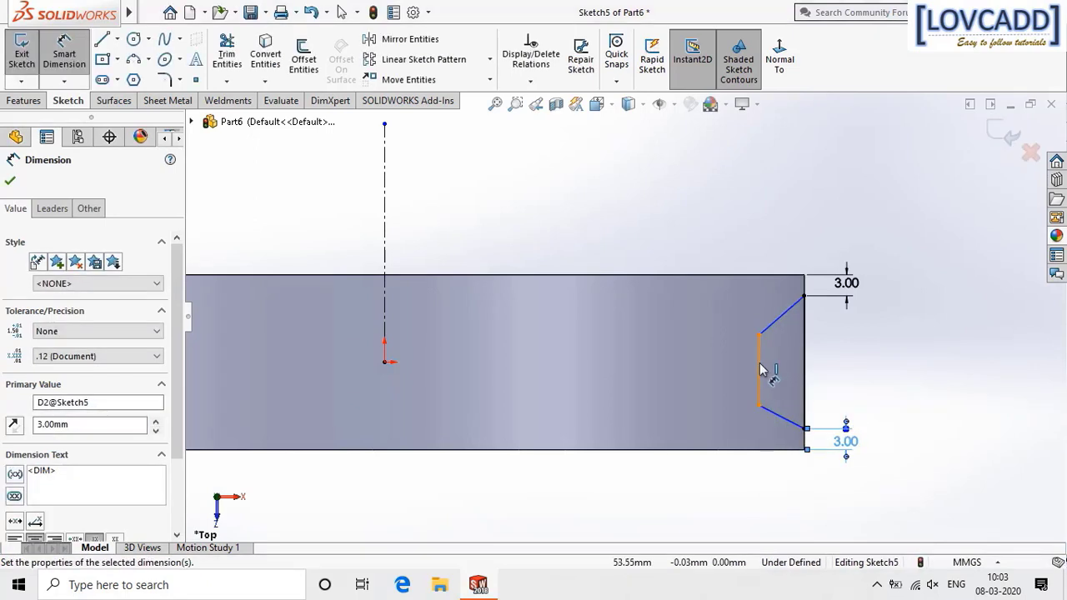
# Dimension the groove profile's depth between its inner vertical line and the rim edge to 6 mm.
pyautogui.click(805, 371)
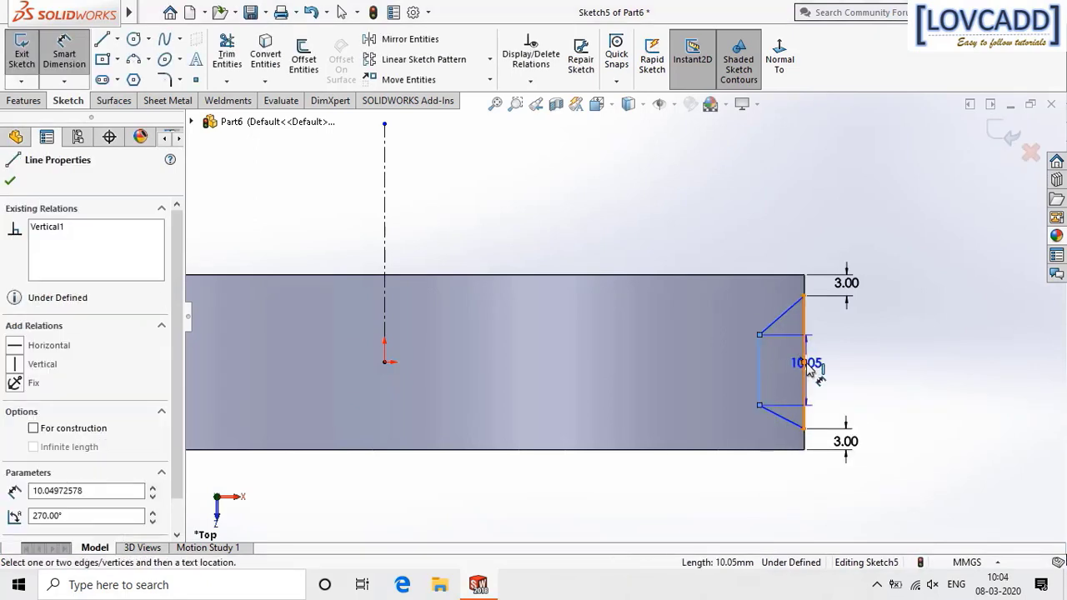
pyautogui.click(805, 357)
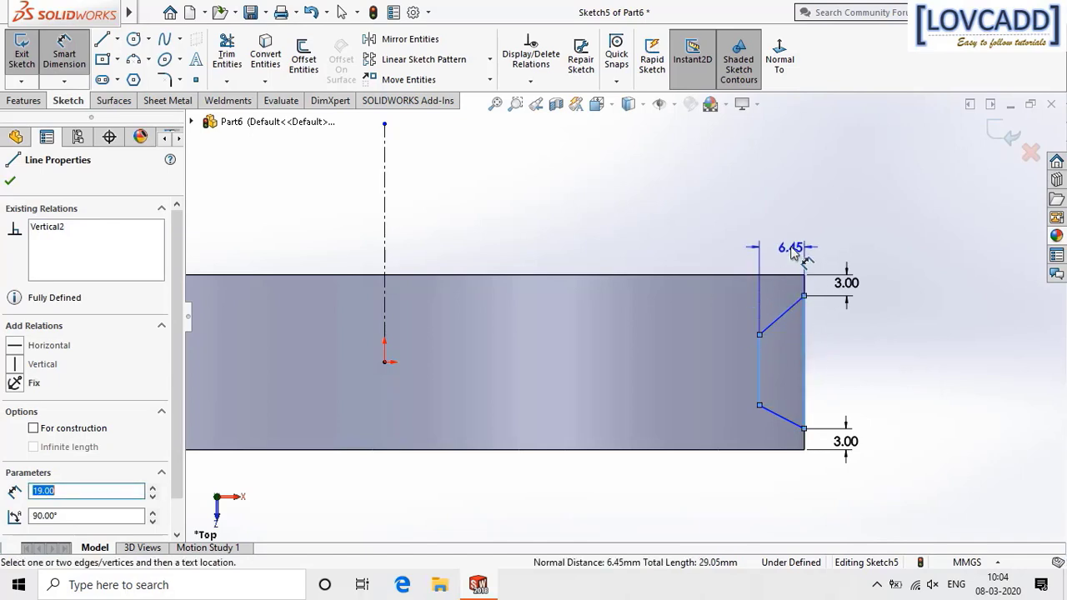
pyautogui.click(787, 250)
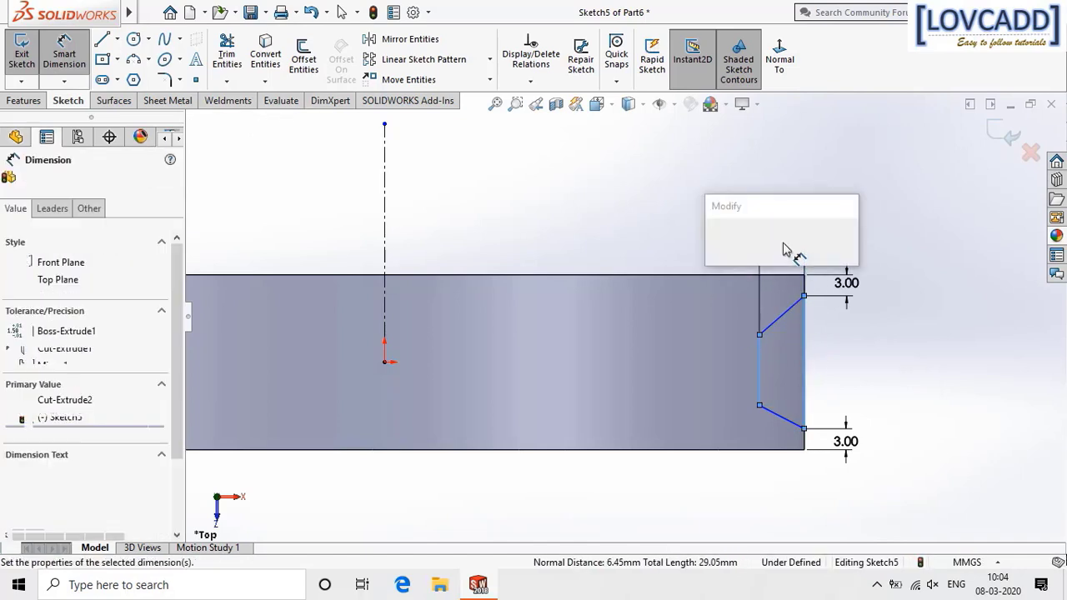
pyautogui.write('6')
pyautogui.click(715, 241)
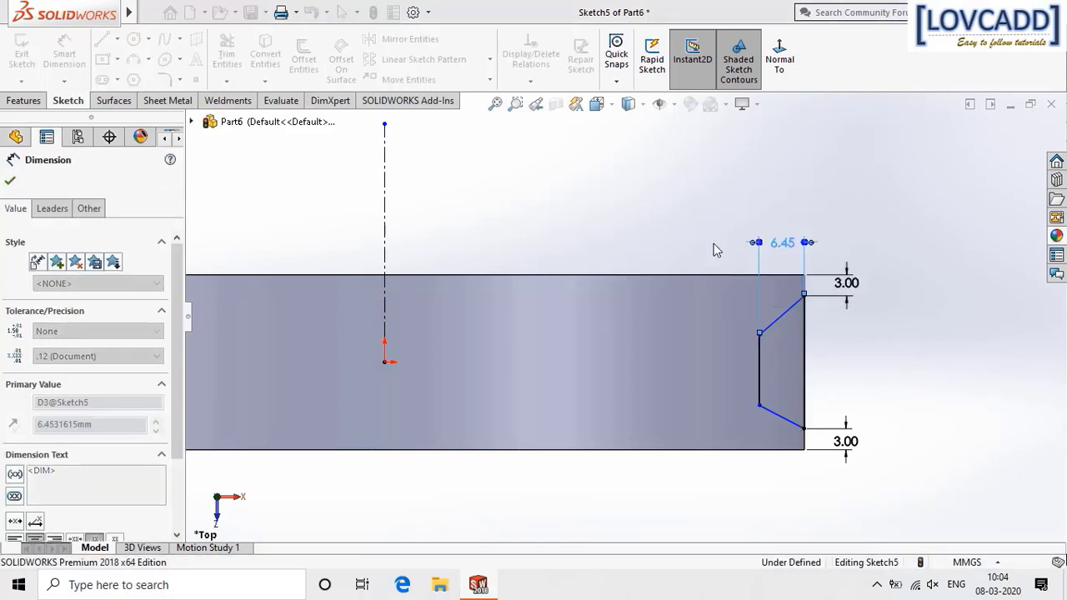
# Dimension the angle between the groove profile's upper slanted line and its outer vertical line to 60 degrees.
pyautogui.scroll(-2, 828, 350)
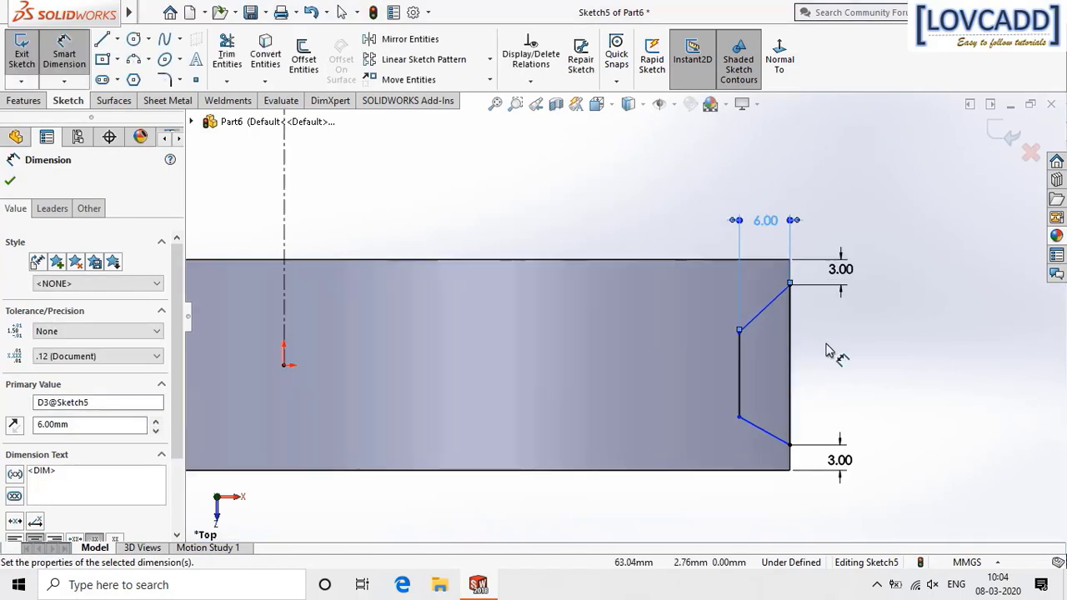
pyautogui.click(763, 311)
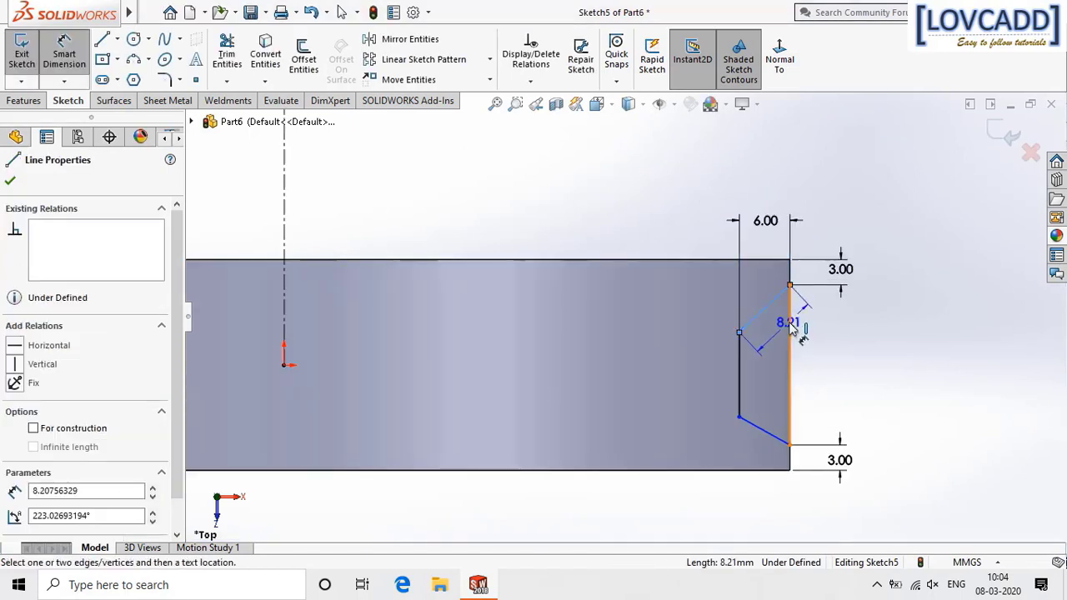
pyautogui.click(790, 327)
pyautogui.click(773, 331)
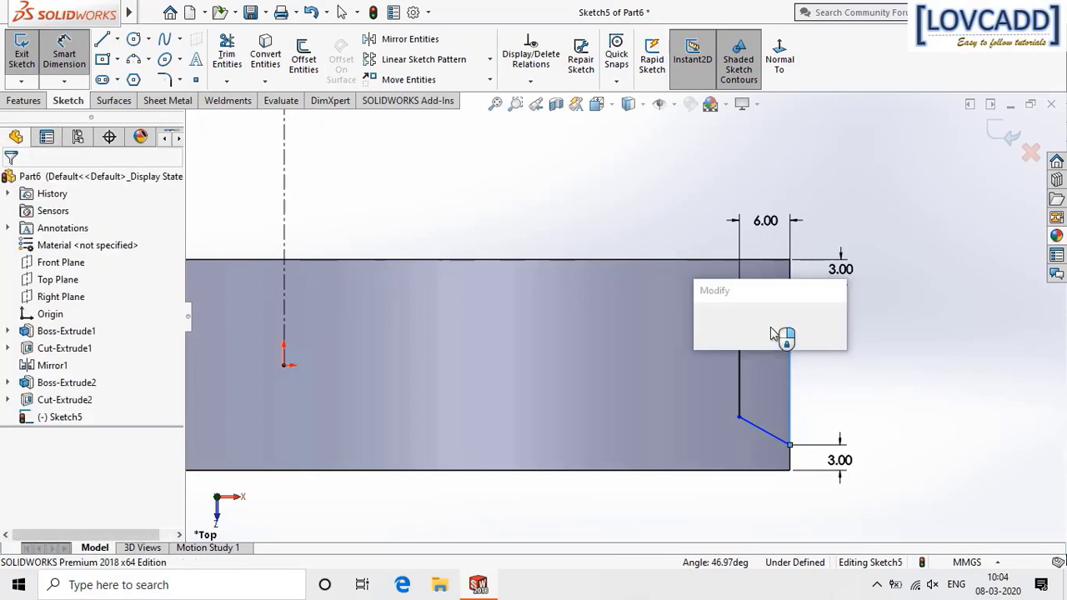
pyautogui.write('60')
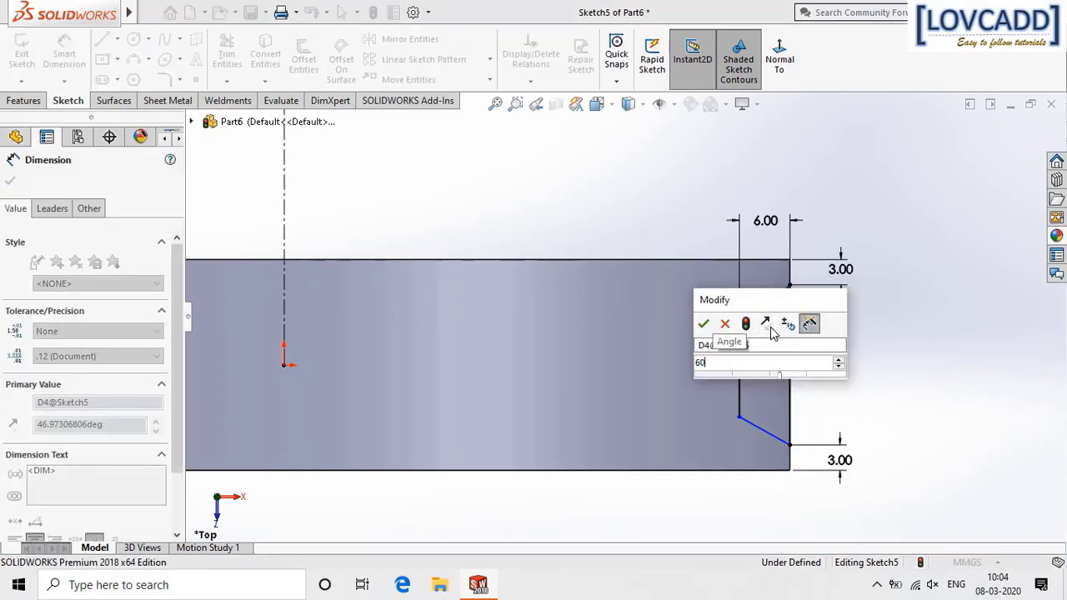
pyautogui.press('Return')
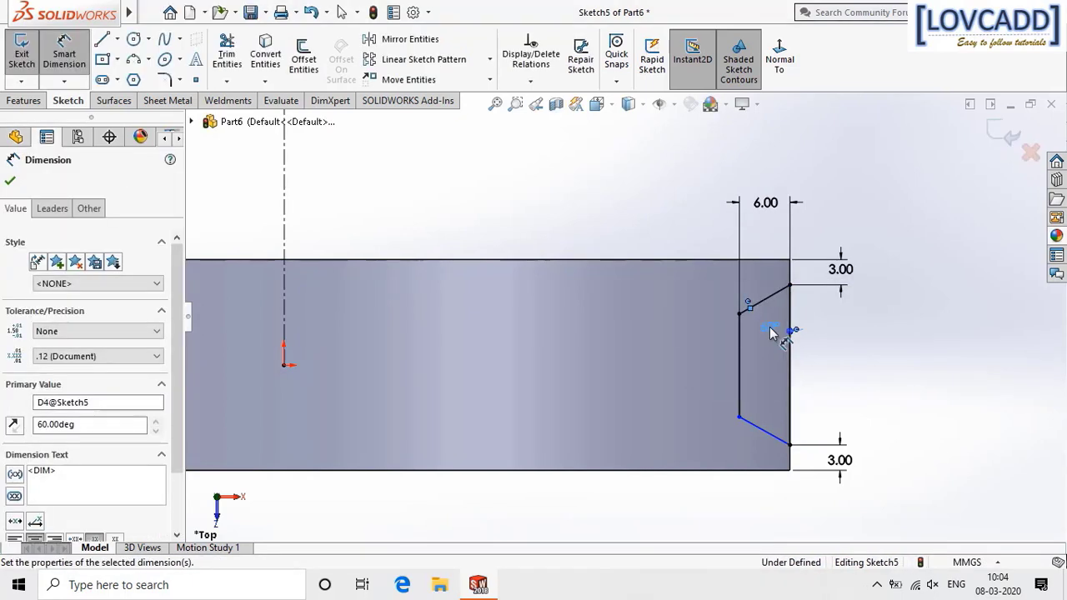
# Dimension the angle between the groove profile's lower slanted line and its outer vertical line to 60 degrees.
pyautogui.click(779, 435)
pyautogui.click(788, 409)
pyautogui.click(772, 415)
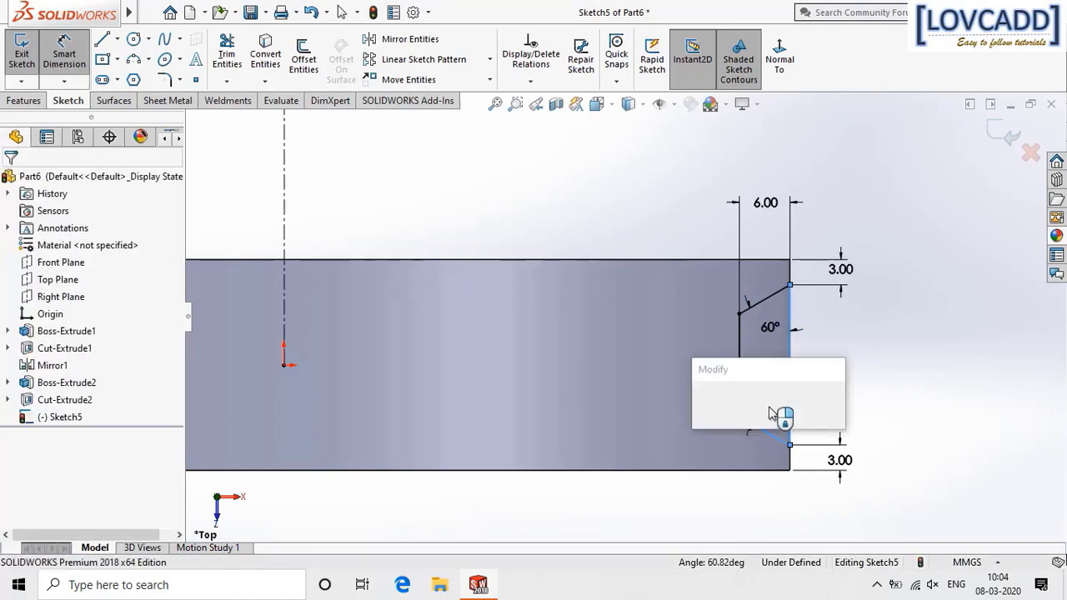
pyautogui.write('6')
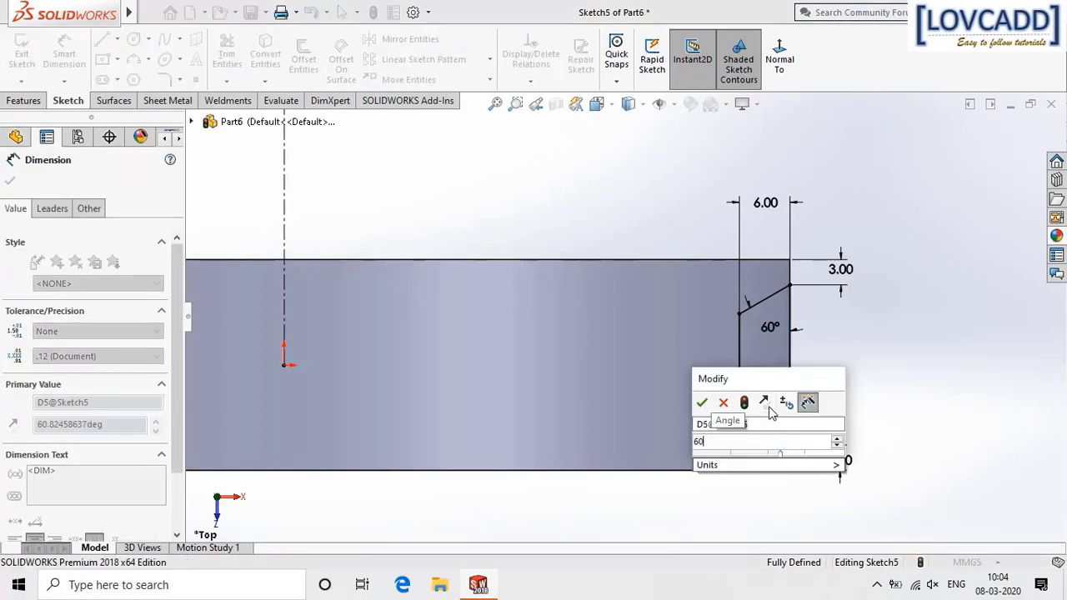
pyautogui.write('0')
pyautogui.press('Return')
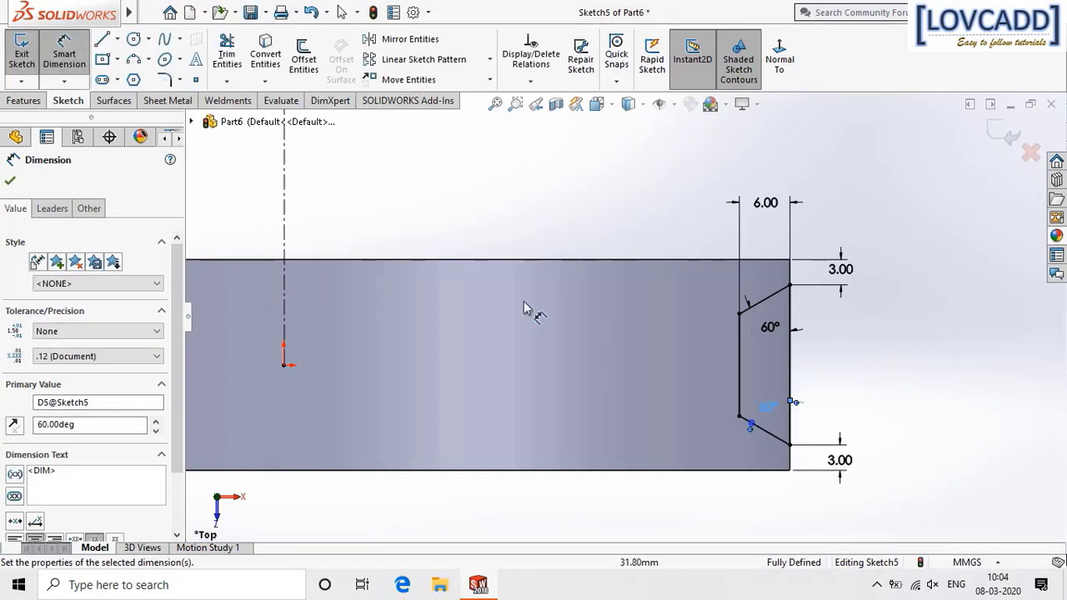
# Cut the groove around the rim with a 360-degree Revolved Cut of the profile about the vertical centerline.
pyautogui.scroll(3, 565, 254)
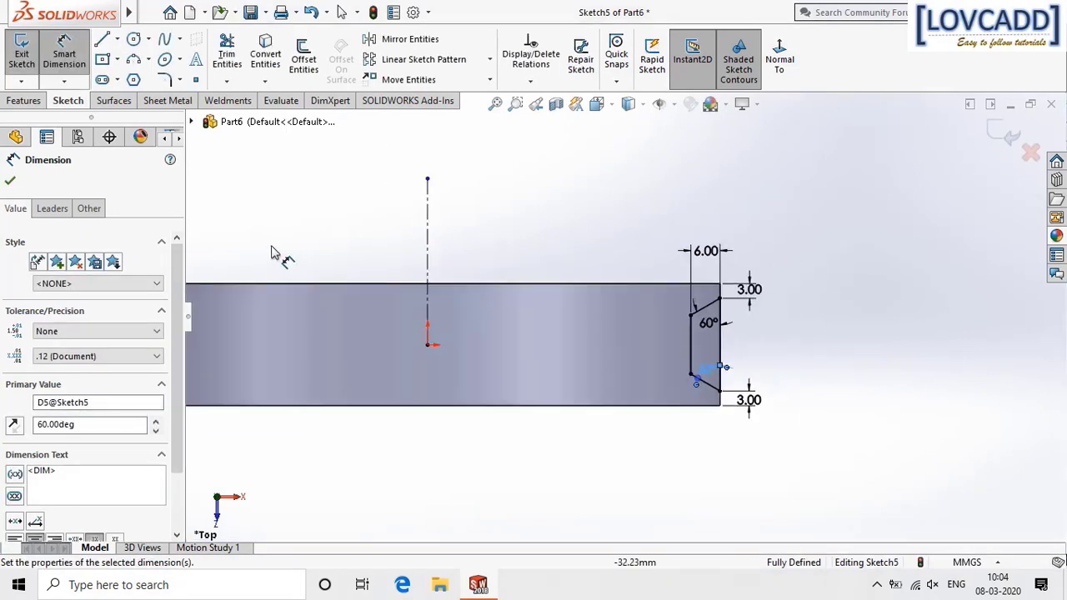
pyautogui.scroll(2, 281, 247)
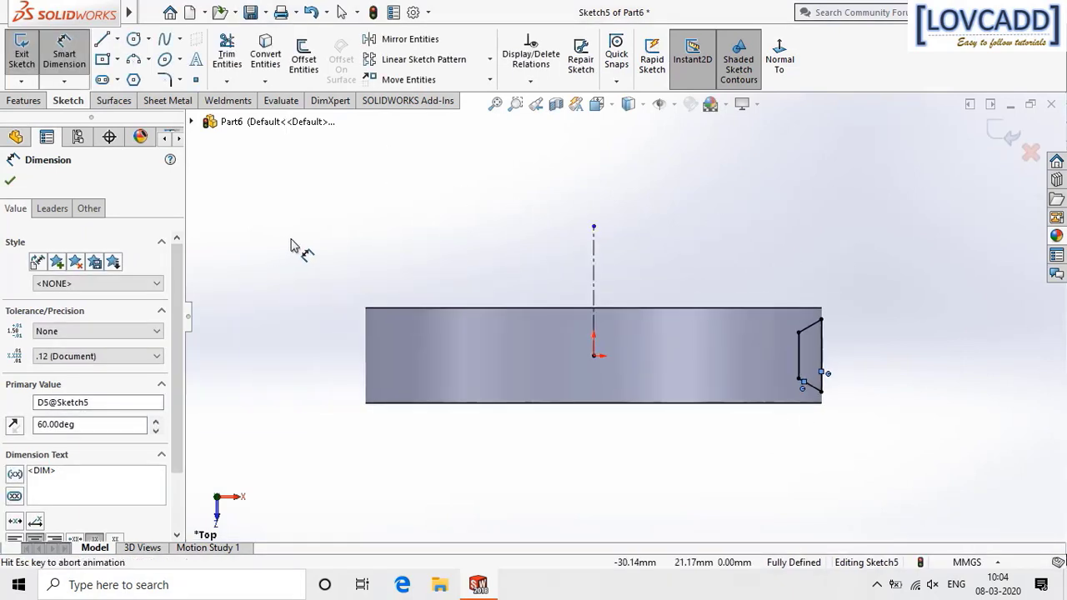
pyautogui.click(10, 181)
pyautogui.click(23, 101)
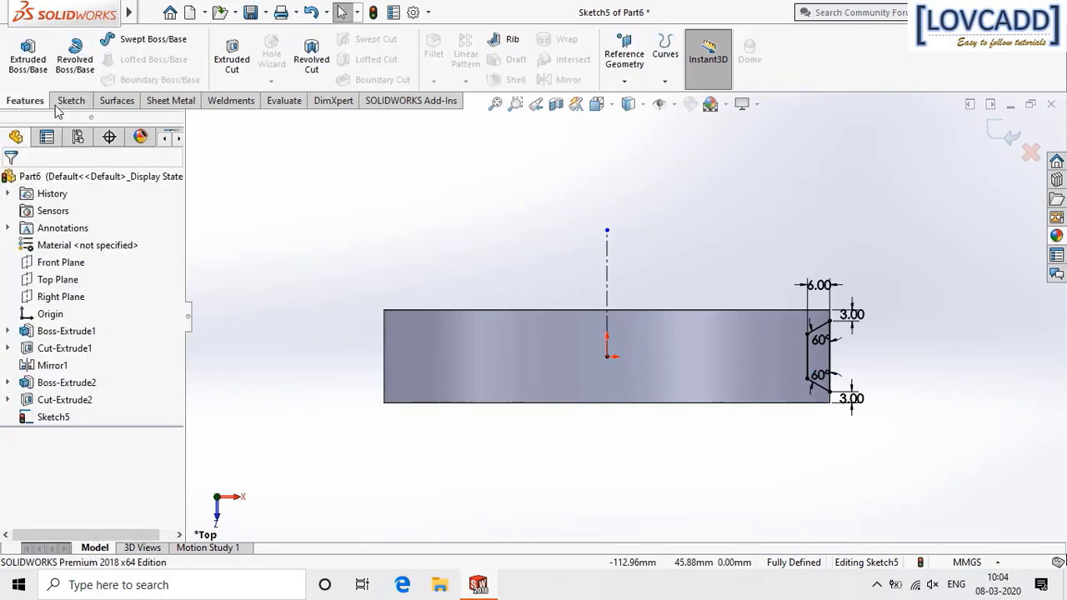
pyautogui.click(313, 73)
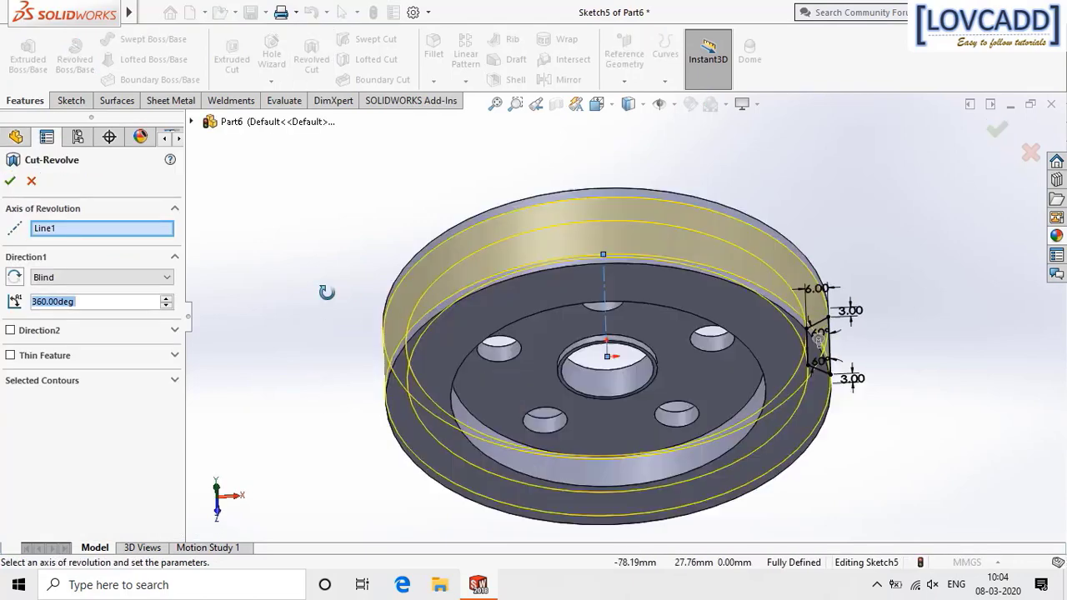
pyautogui.click(999, 134)
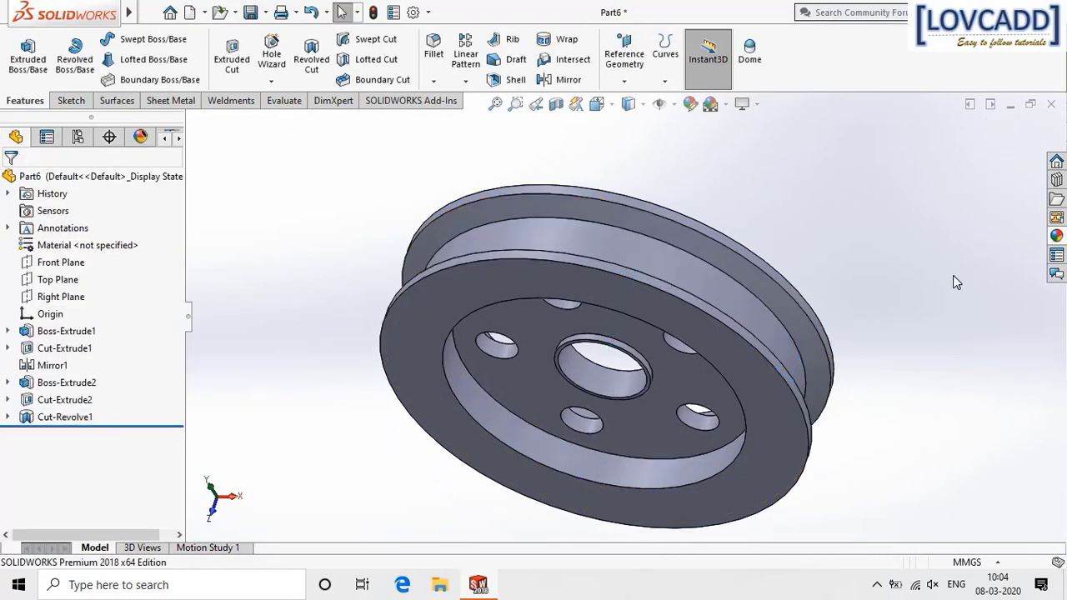
# Try the Plain White scene and reapply the 3 Point Faded scene.
pyautogui.click(726, 105)
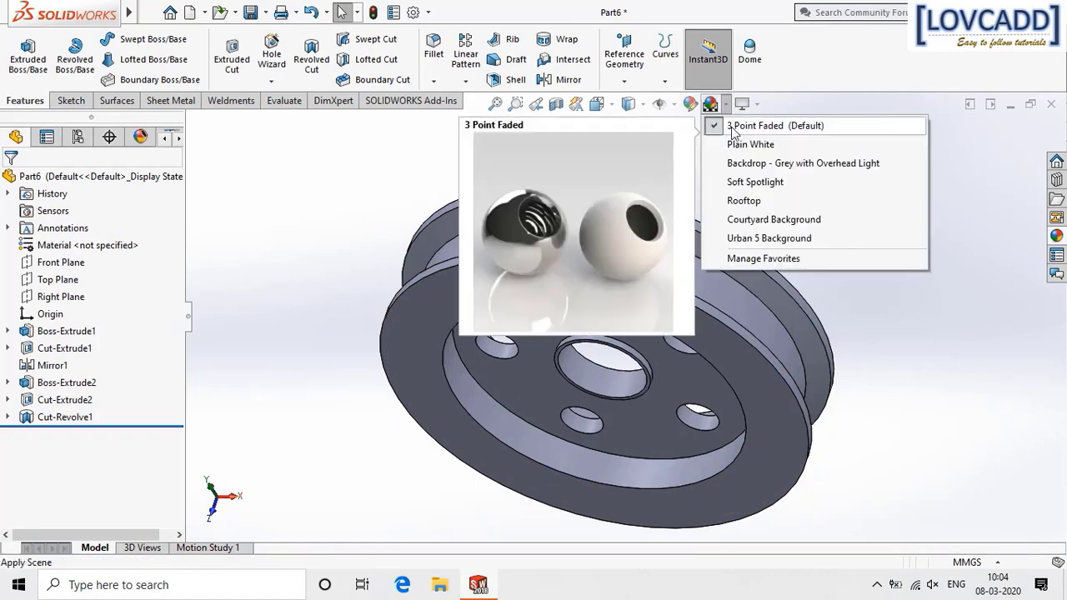
pyautogui.click(746, 144)
pyautogui.click(726, 104)
pyautogui.click(731, 127)
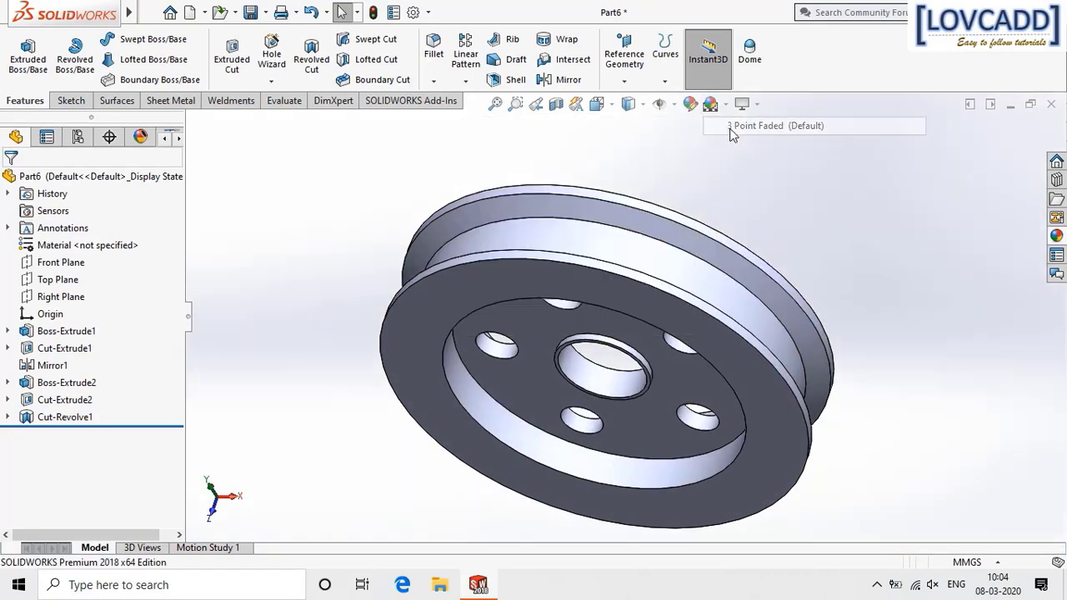
# Apply the polished steel appearance from the Metal category's Steel group to the whole pulley part.
pyautogui.moveTo(795, 210); pyautogui.dragTo(772, 164, button='middle')
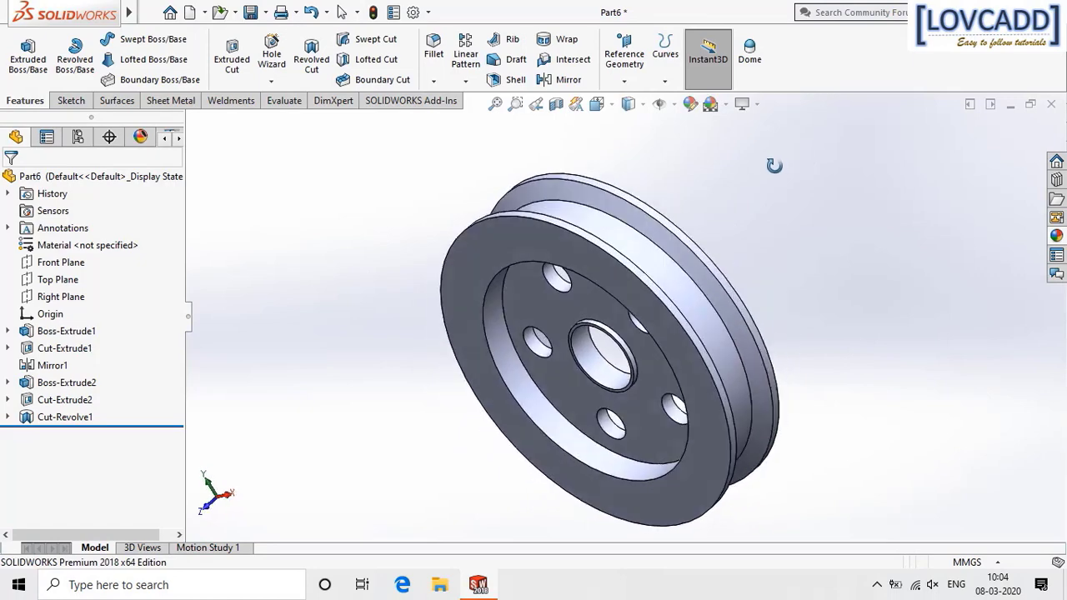
pyautogui.scroll(-2, 763, 188)
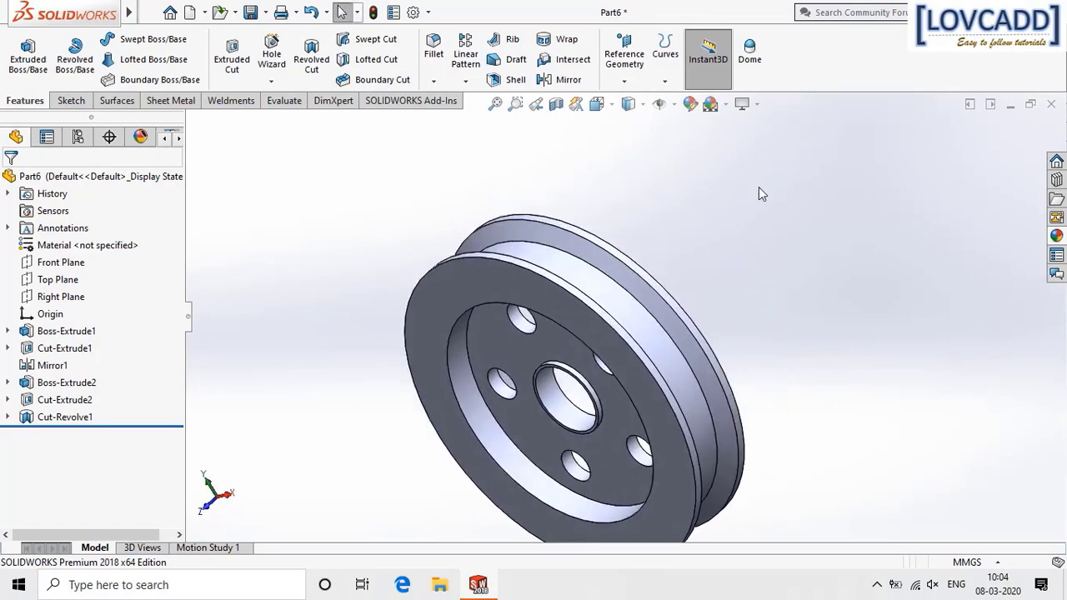
pyautogui.click(690, 103)
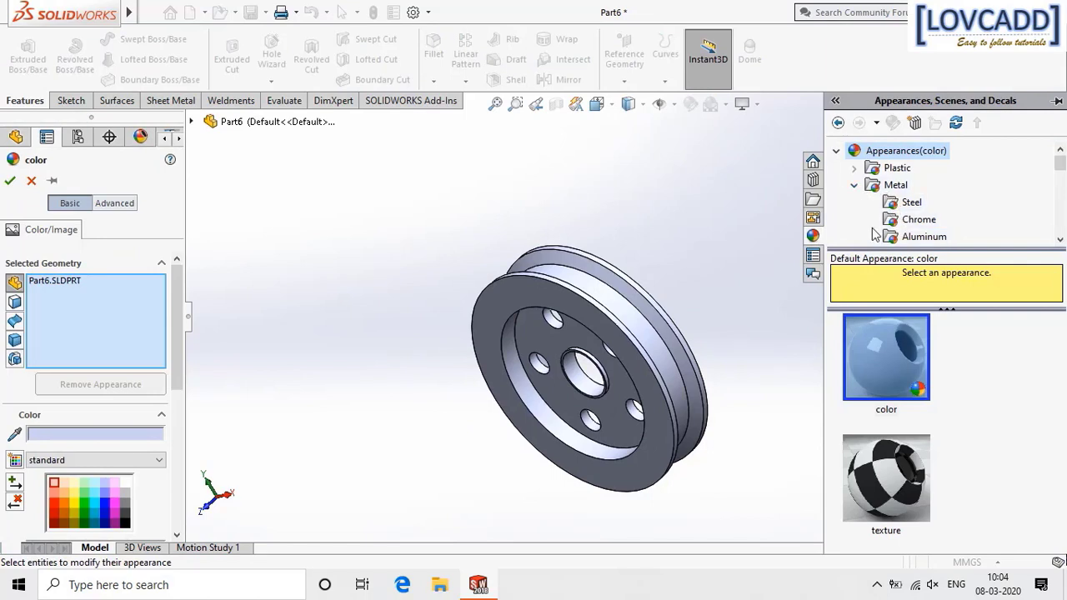
pyautogui.click(907, 203)
pyautogui.moveTo(886, 342)
pyautogui.mouseDown()
pyautogui.moveTo(700, 385)
pyautogui.moveTo(646, 367)
pyautogui.mouseUp()
pyautogui.moveTo(763, 361); pyautogui.dragTo(830, 272, button='middle')
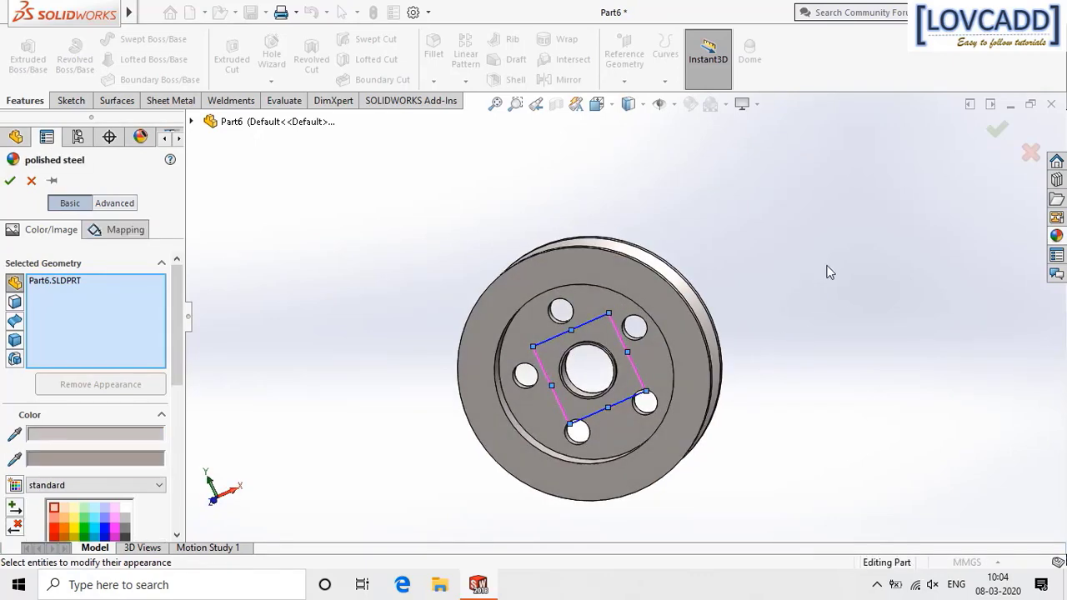
pyautogui.click(993, 133)
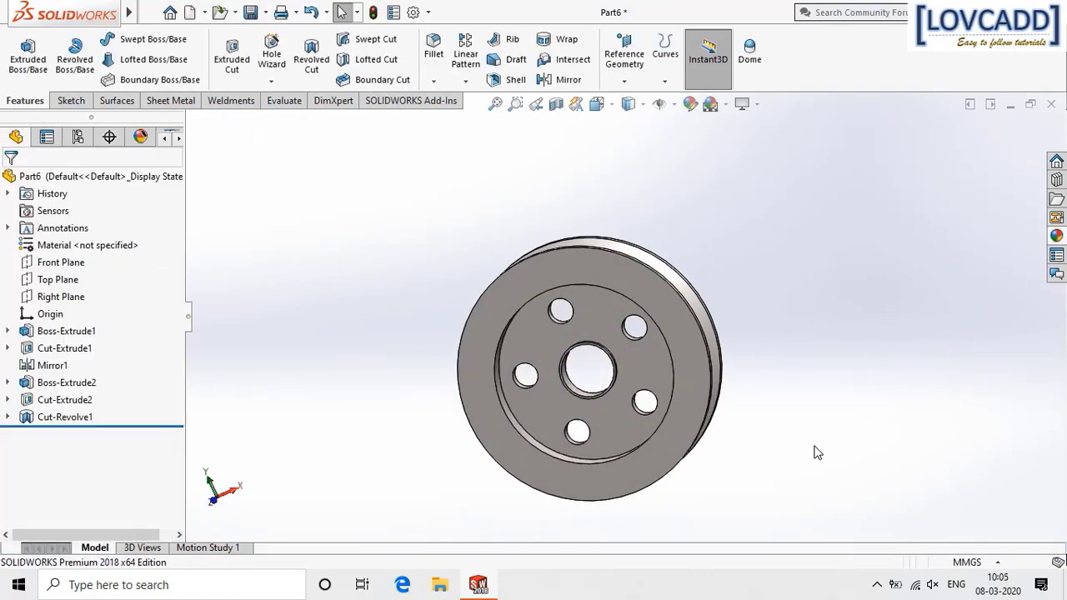
# Save the part under the name pulley 1 in the Belt & pulley folder.
pyautogui.moveTo(885, 329); pyautogui.dragTo(903, 343, button='middle')
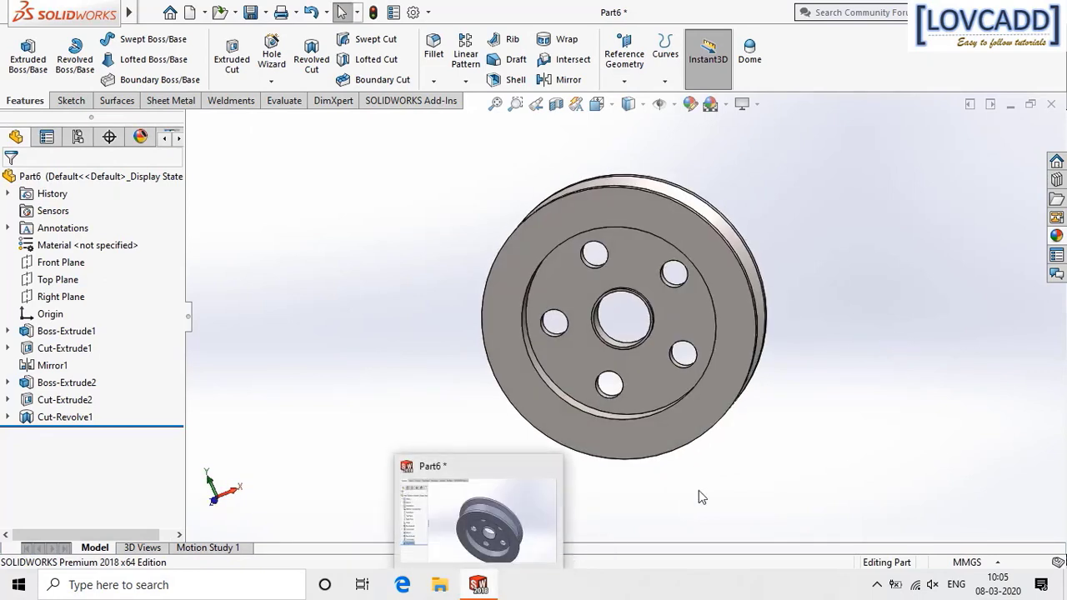
pyautogui.moveTo(862, 303); pyautogui.dragTo(832, 314, button='middle')
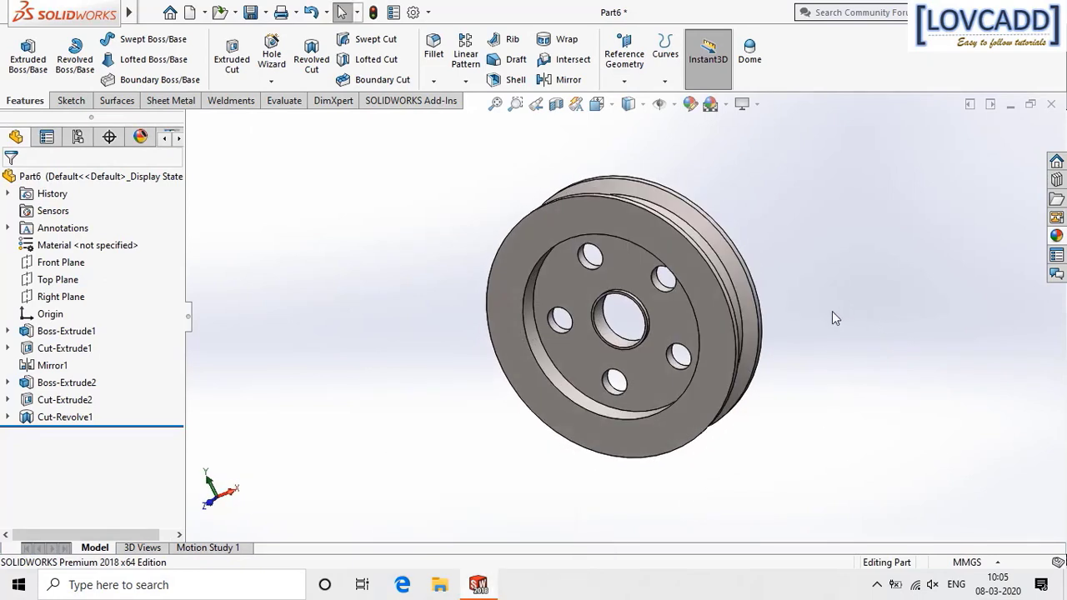
pyautogui.click(265, 12)
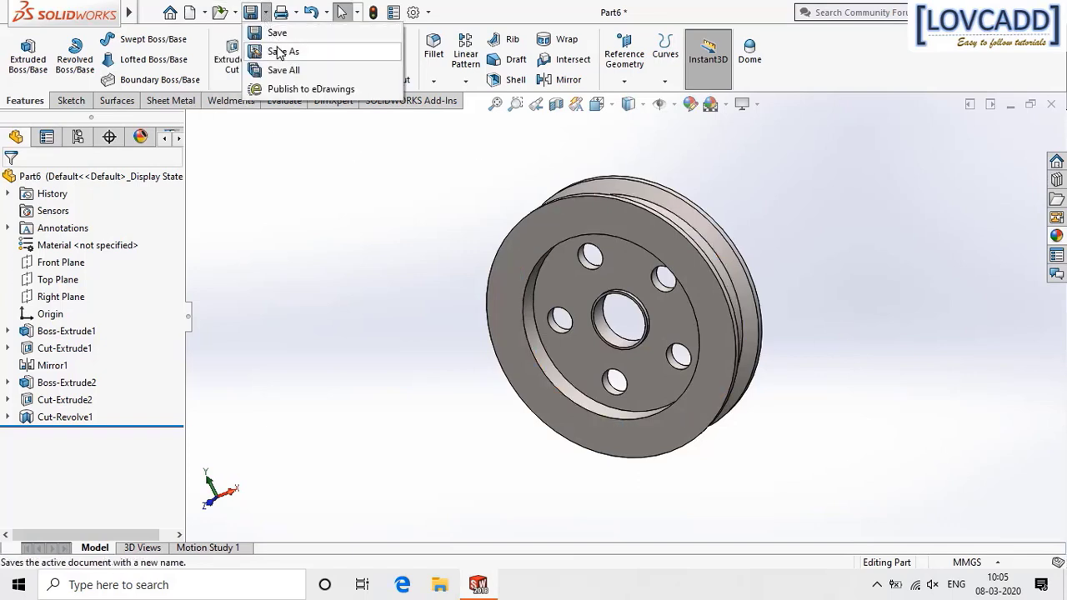
pyautogui.click(283, 51)
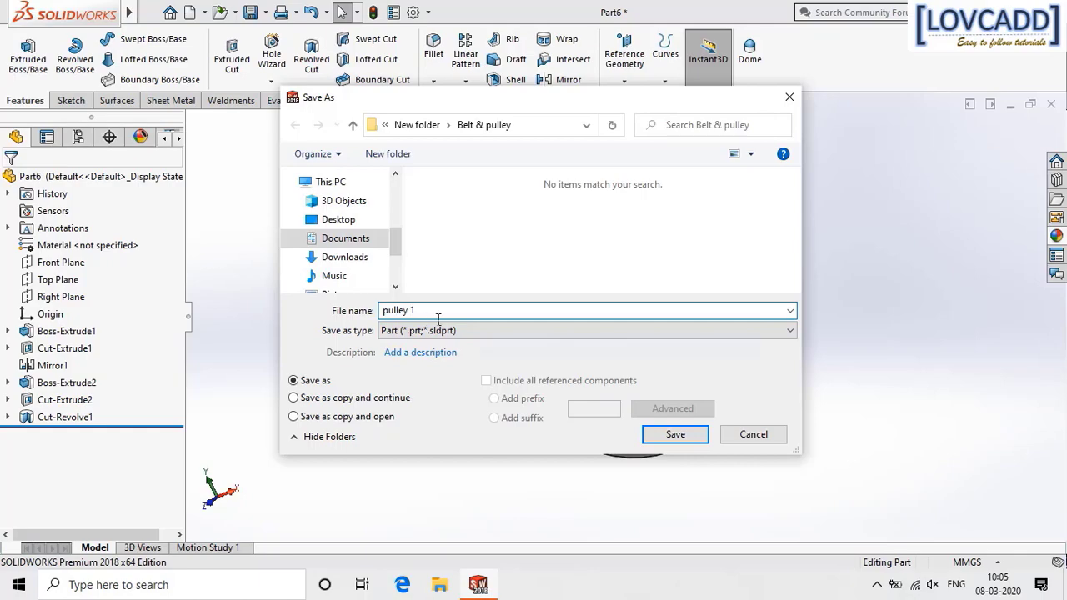
pyautogui.click(676, 437)
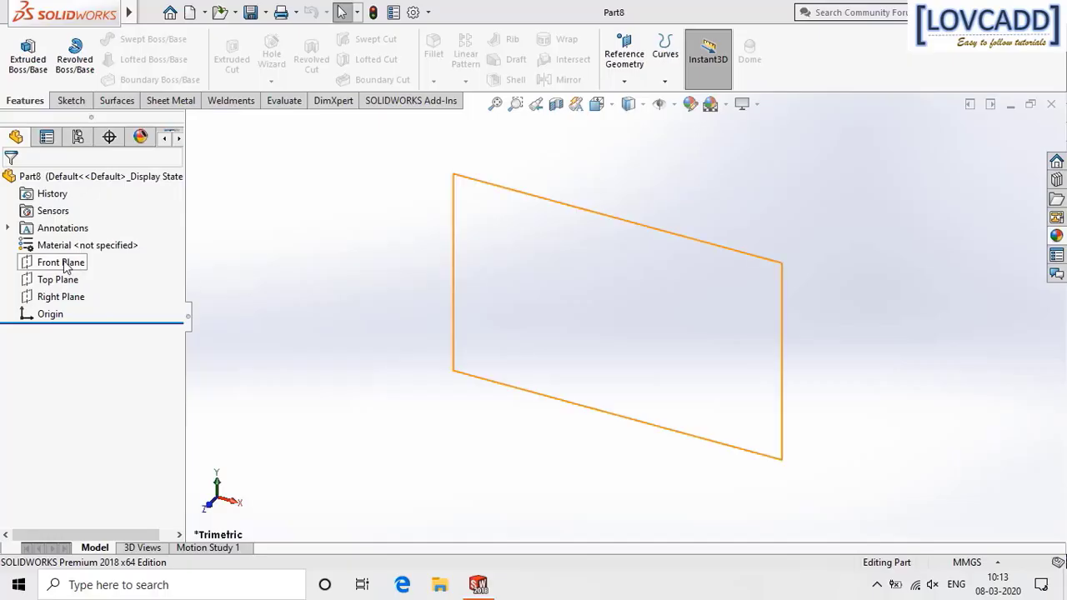
# Start a sketch on the new part's Front Plane and draw two concentric circles at the origin, the inner slightly over half the outer's diameter.
pyautogui.click(66, 263)
pyautogui.click(76, 239)
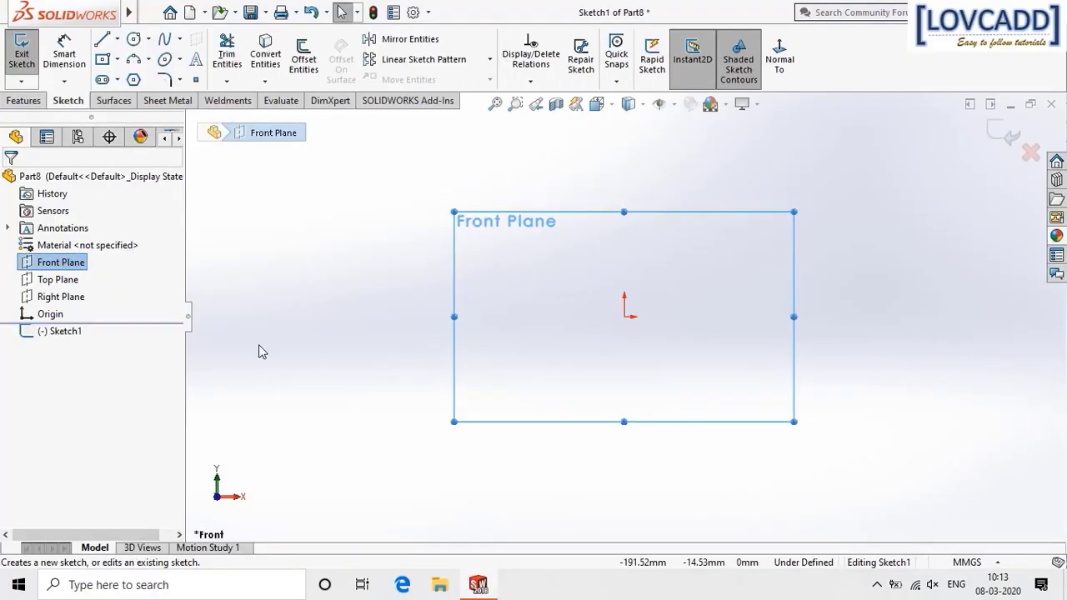
pyautogui.click(133, 39)
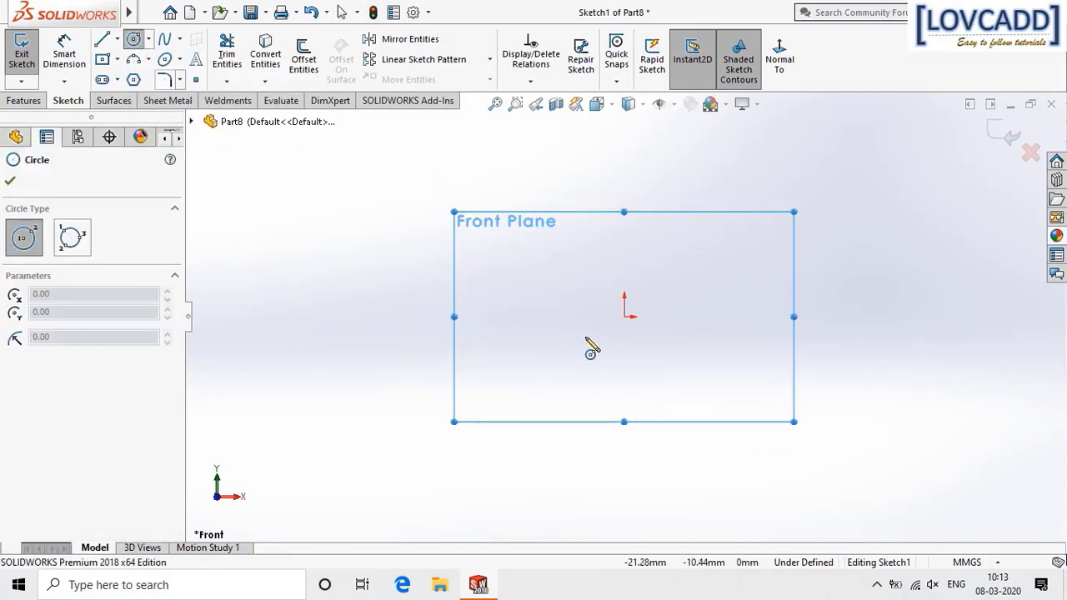
pyautogui.click(625, 317)
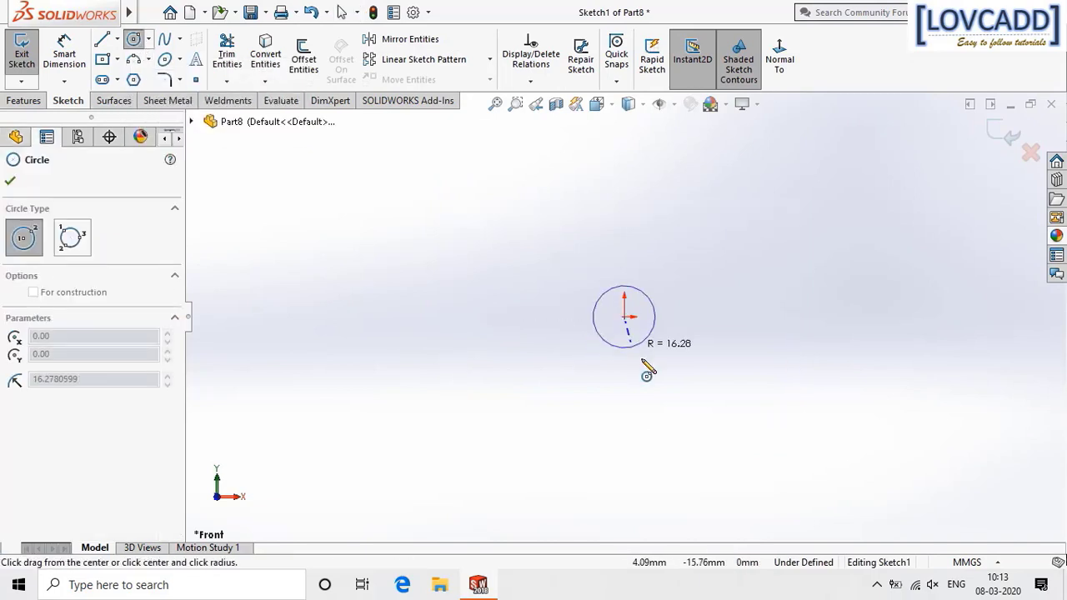
pyautogui.click(709, 437)
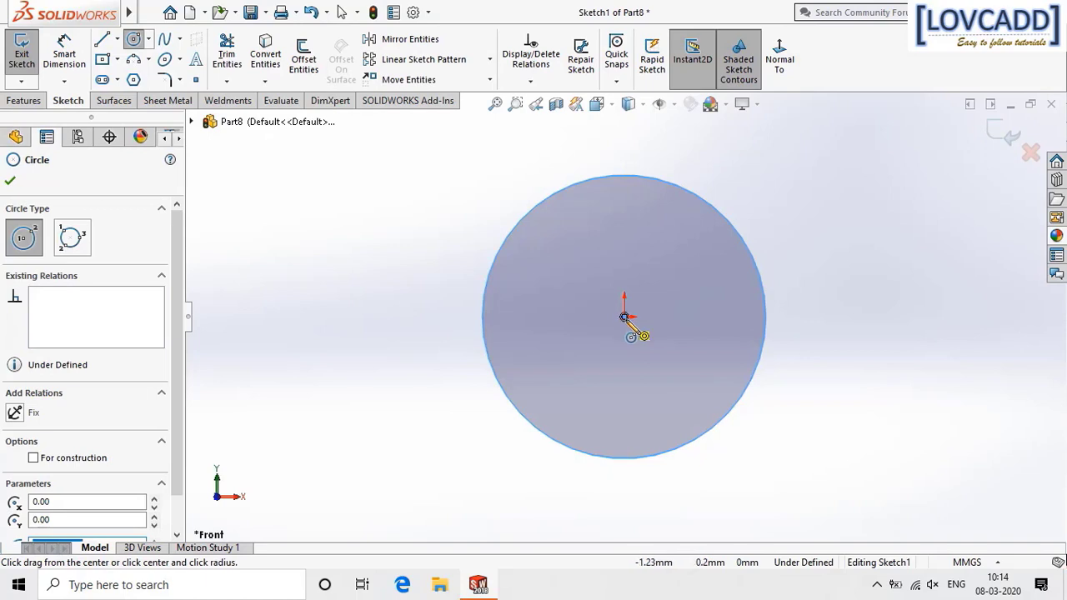
pyautogui.click(625, 317)
pyautogui.click(661, 387)
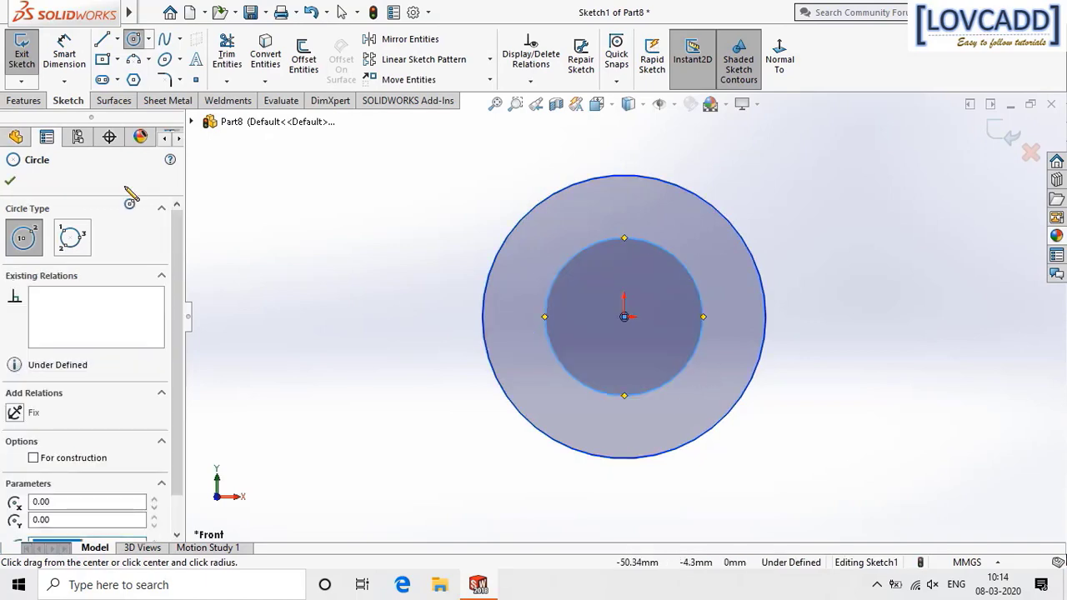
# Dimension the outer circle's diameter as 80 mm and the inner circle's diameter as 20 mm.
pyautogui.click(65, 55)
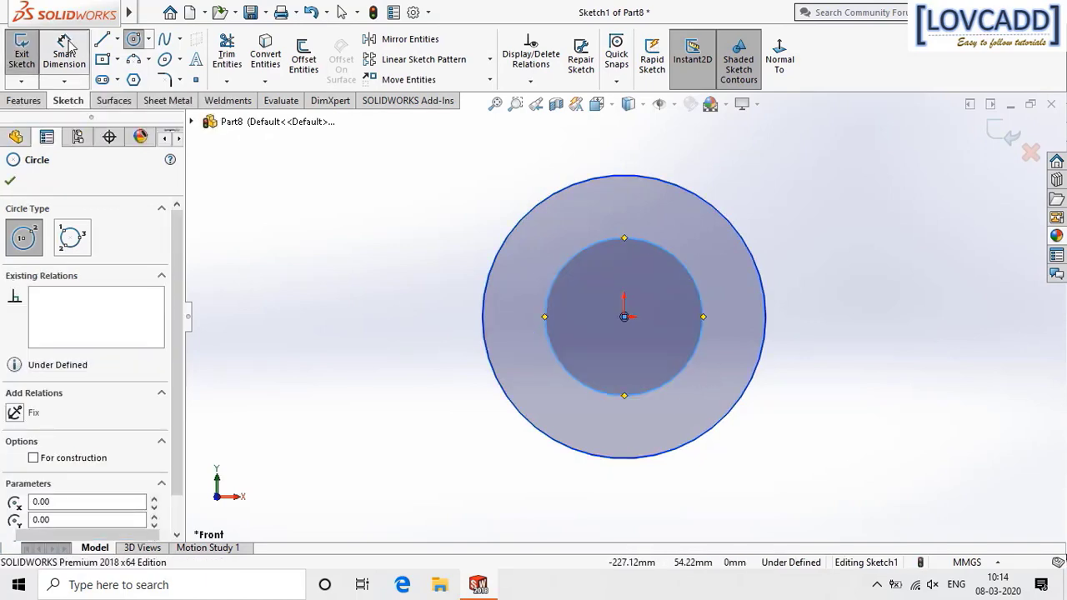
pyautogui.click(700, 198)
pyautogui.click(807, 181)
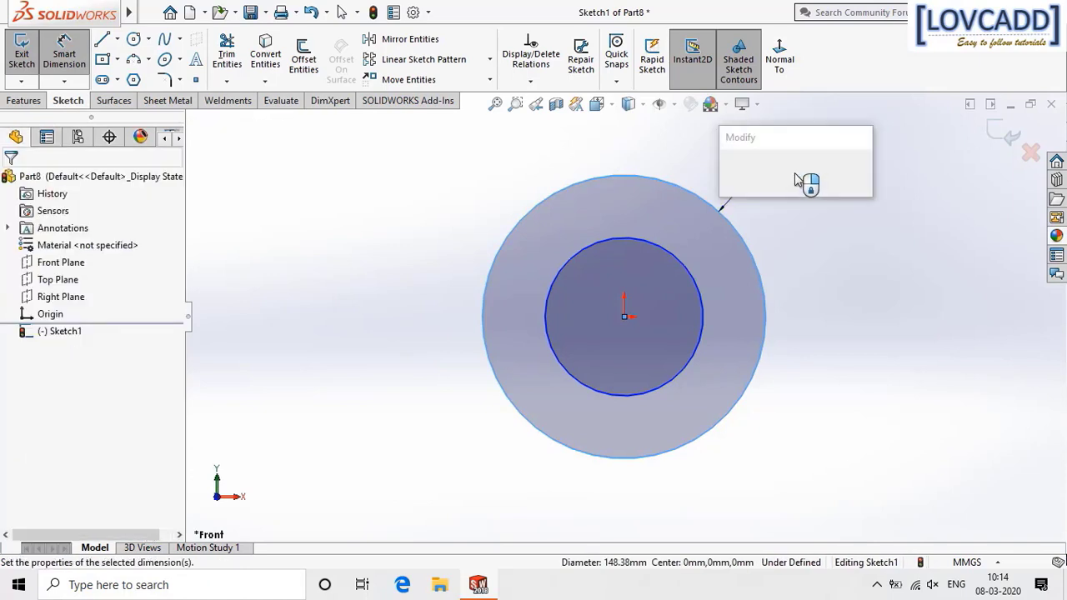
pyautogui.scroll(5, 792, 175)
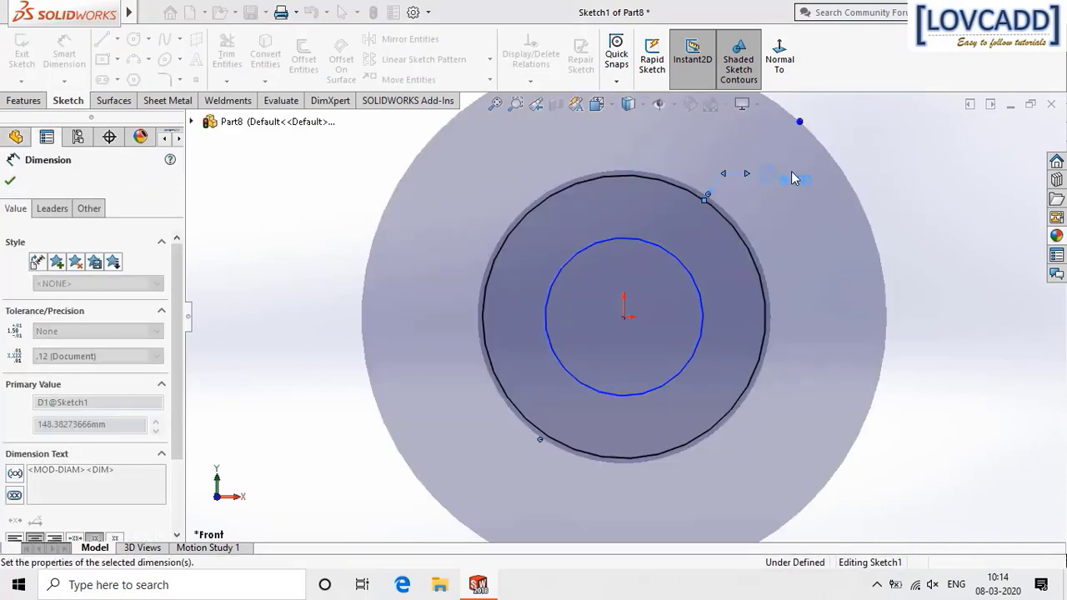
pyautogui.click(704, 342)
pyautogui.click(836, 231)
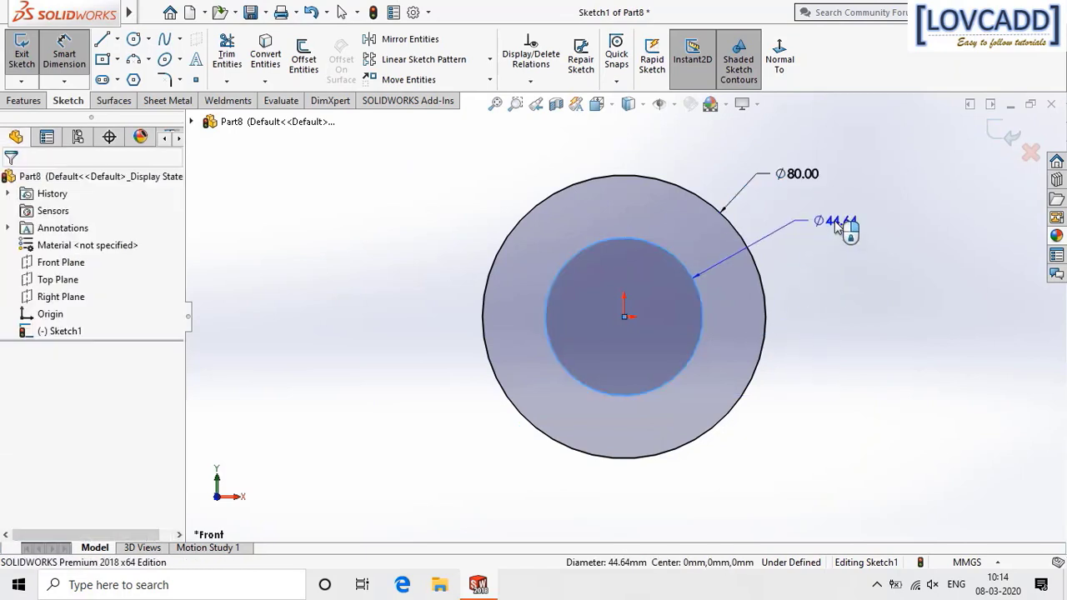
pyautogui.write('2')
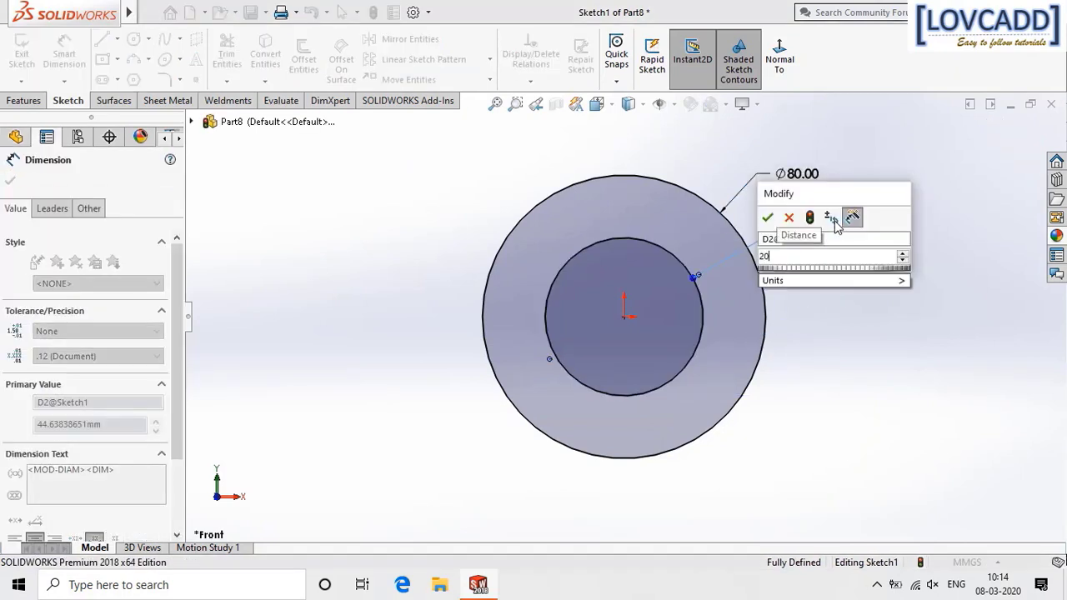
pyautogui.write('0')
pyautogui.press('Return')
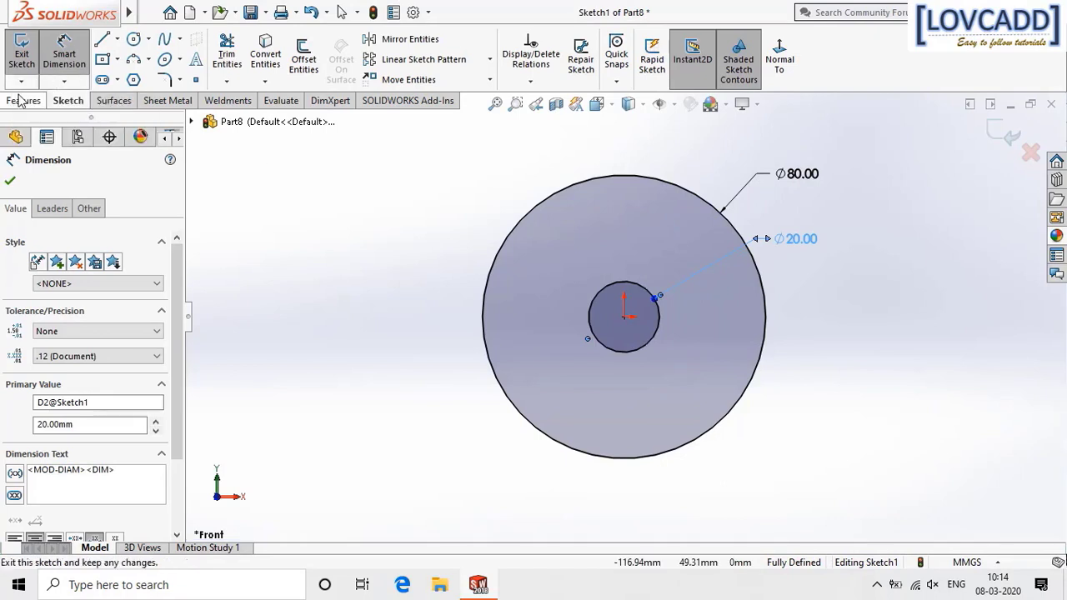
# Extrude the ring profile 25 mm with the Mid Plane end condition.
pyautogui.click(23, 100)
pyautogui.click(28, 59)
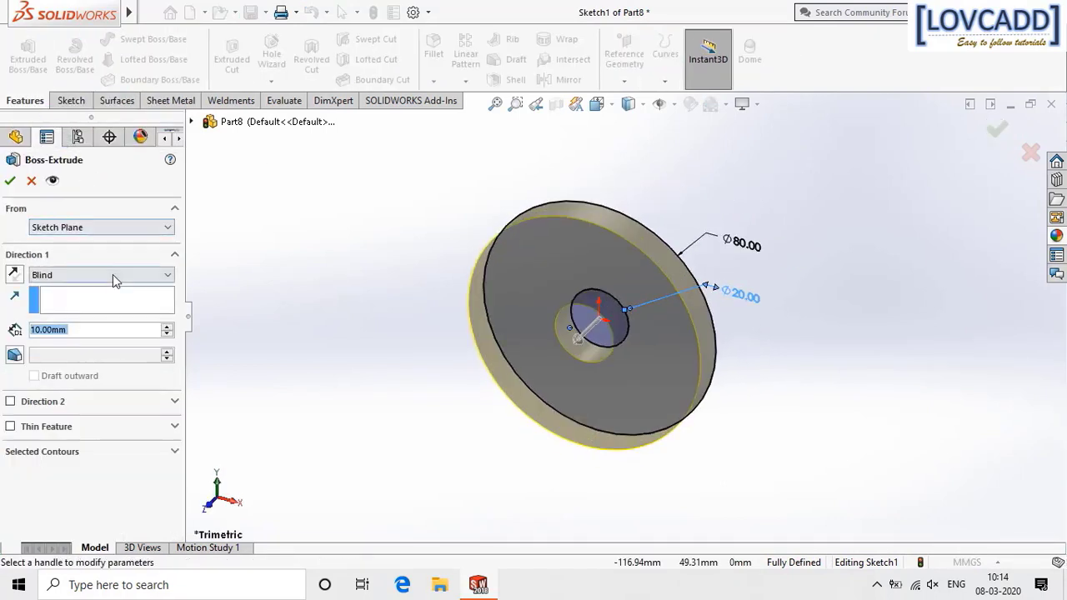
pyautogui.click(113, 274)
pyautogui.click(111, 339)
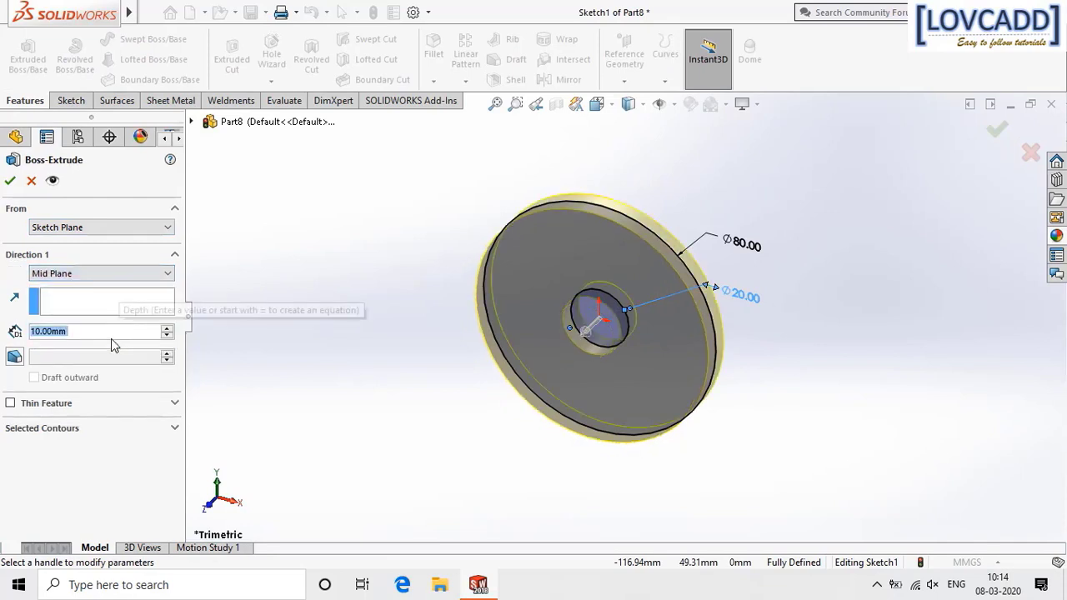
pyautogui.write('25')
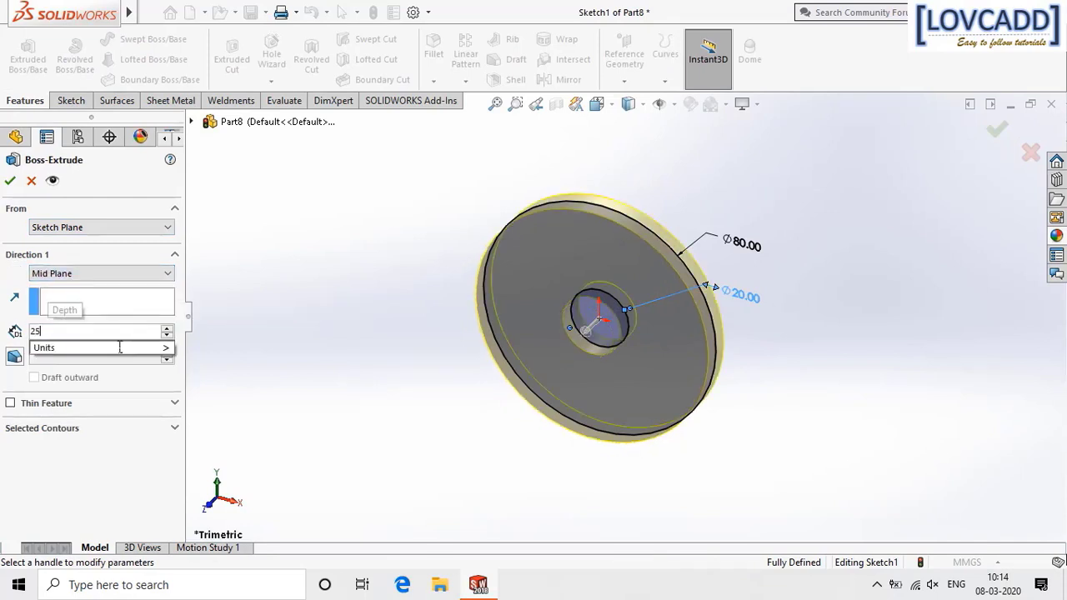
pyautogui.press('Return')
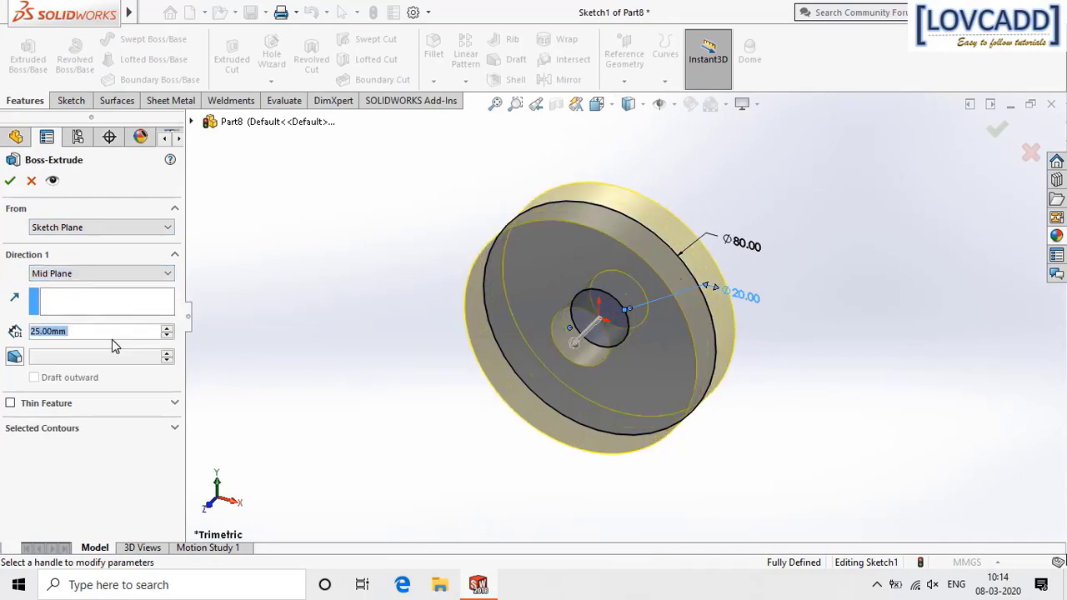
pyautogui.click(10, 180)
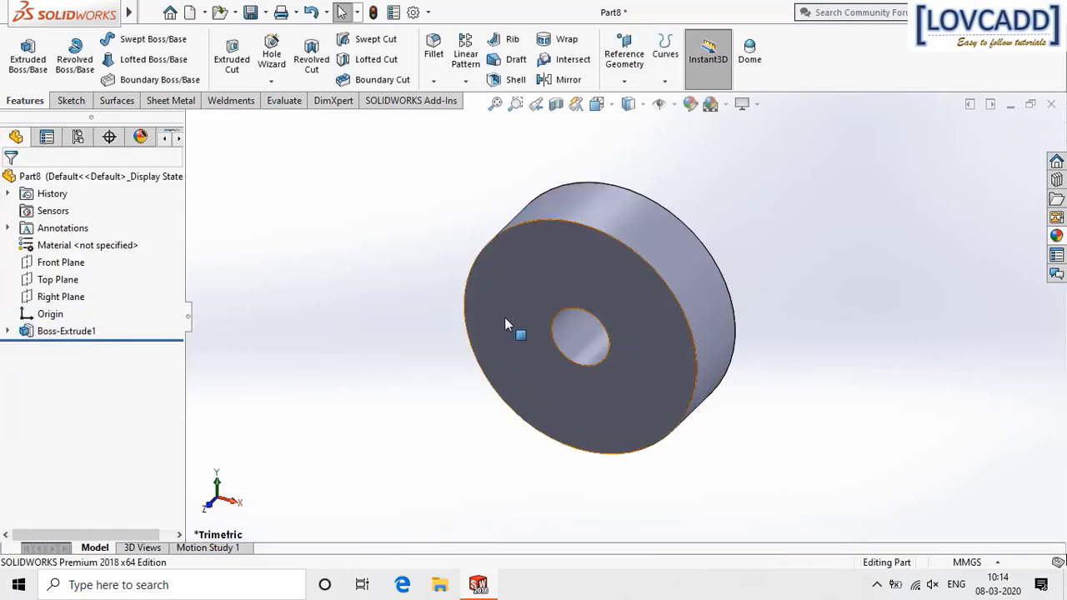
# Start a sketch on the disc's front face and draw a circle centred on the origin, about 13 mm inside the outer edge.
pyautogui.click(510, 314)
pyautogui.rightClick(510, 314)
pyautogui.click(548, 225)
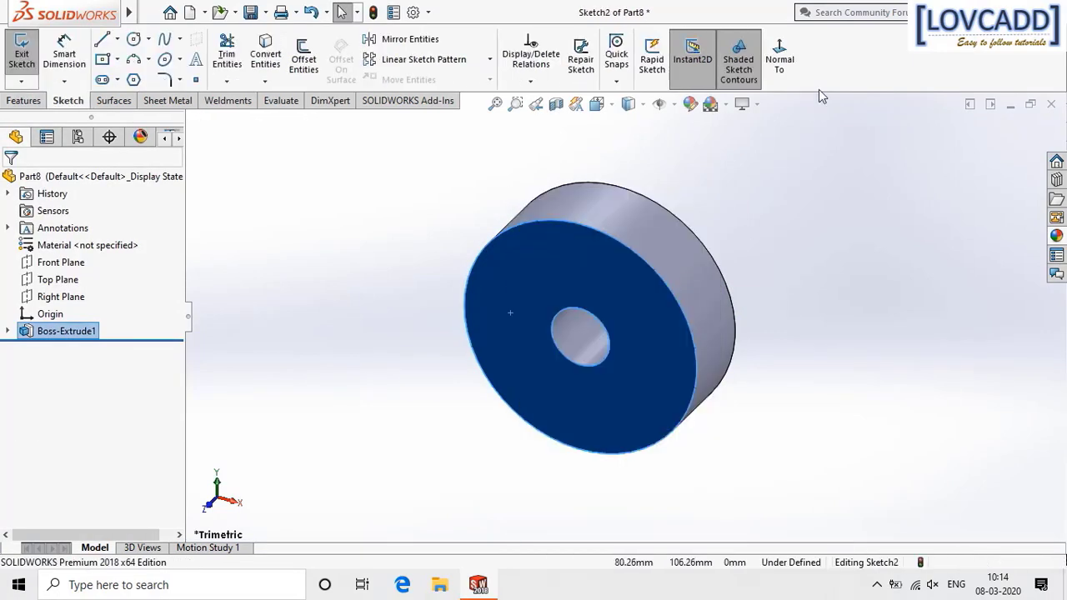
pyautogui.click(779, 58)
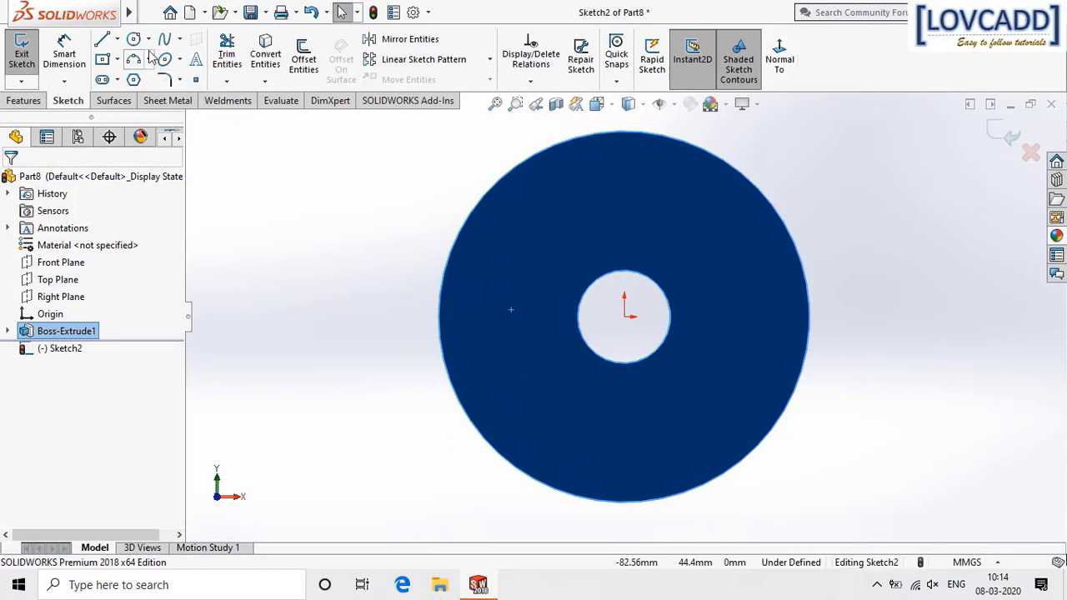
pyautogui.click(134, 39)
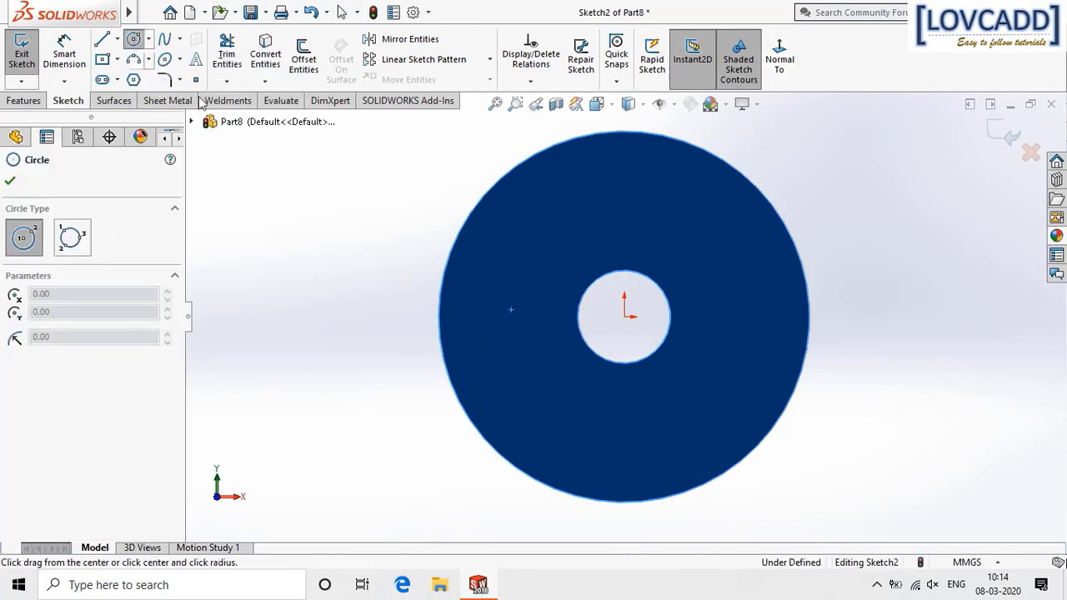
pyautogui.click(625, 317)
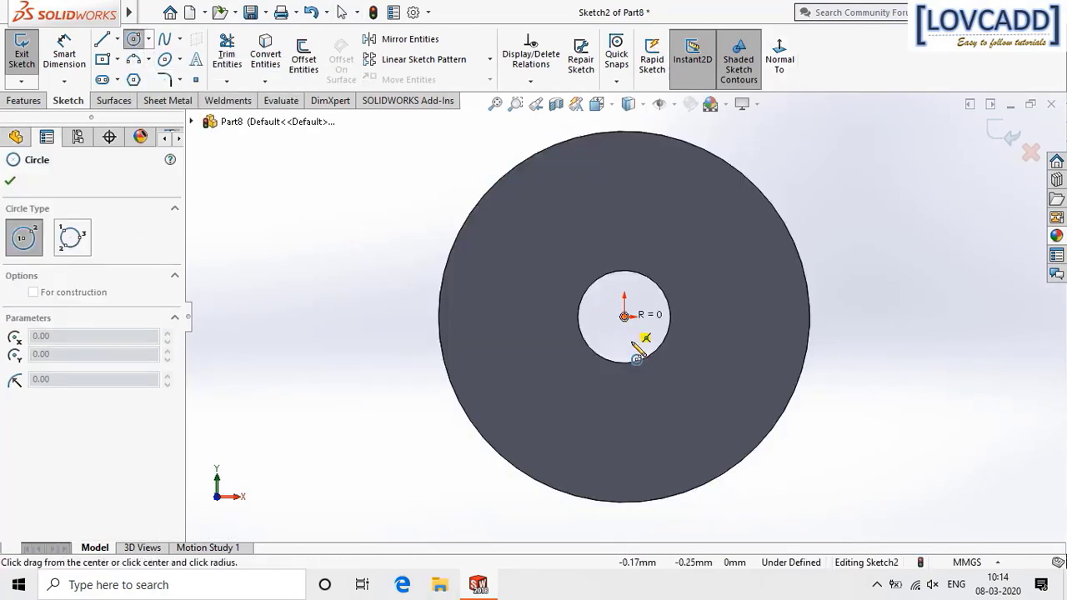
pyautogui.click(699, 433)
# Dimension the gap between the sketched circle and the disc's outer edge as 17.5 mm.
pyautogui.click(64, 54)
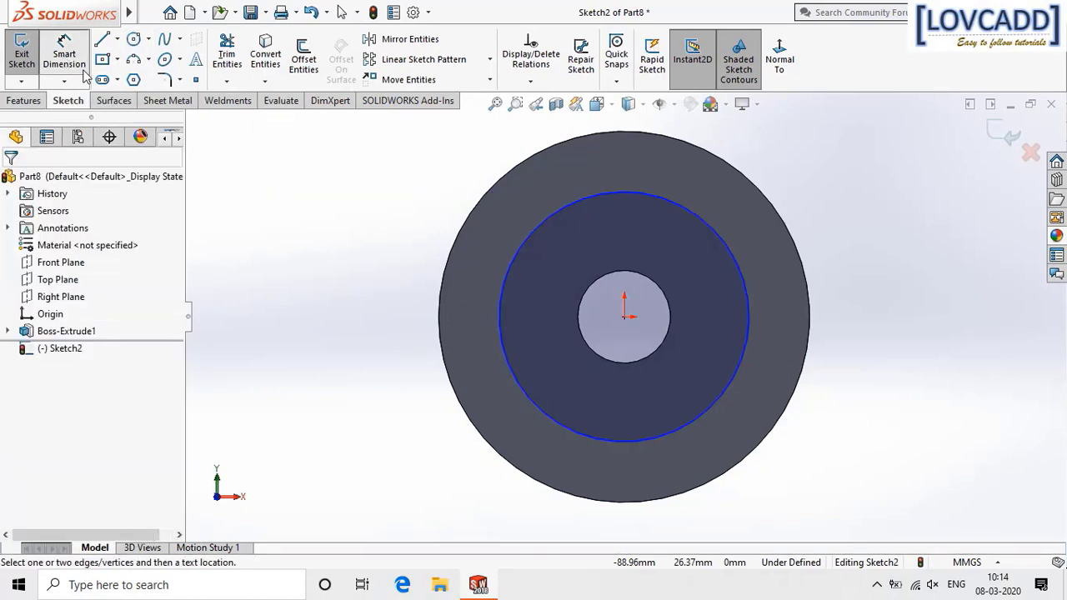
pyautogui.click(733, 255)
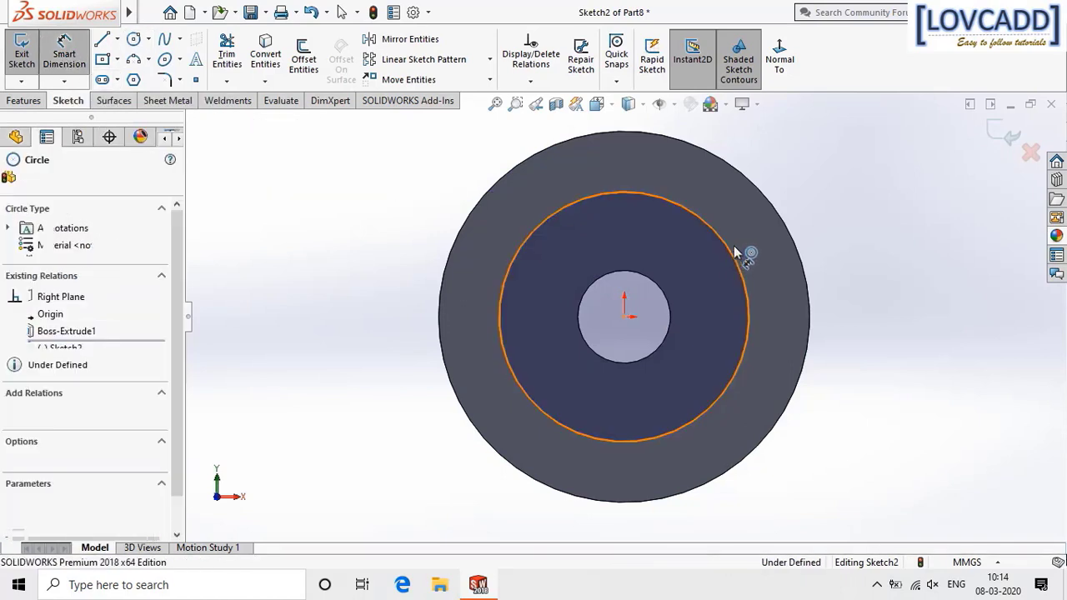
pyautogui.click(763, 194)
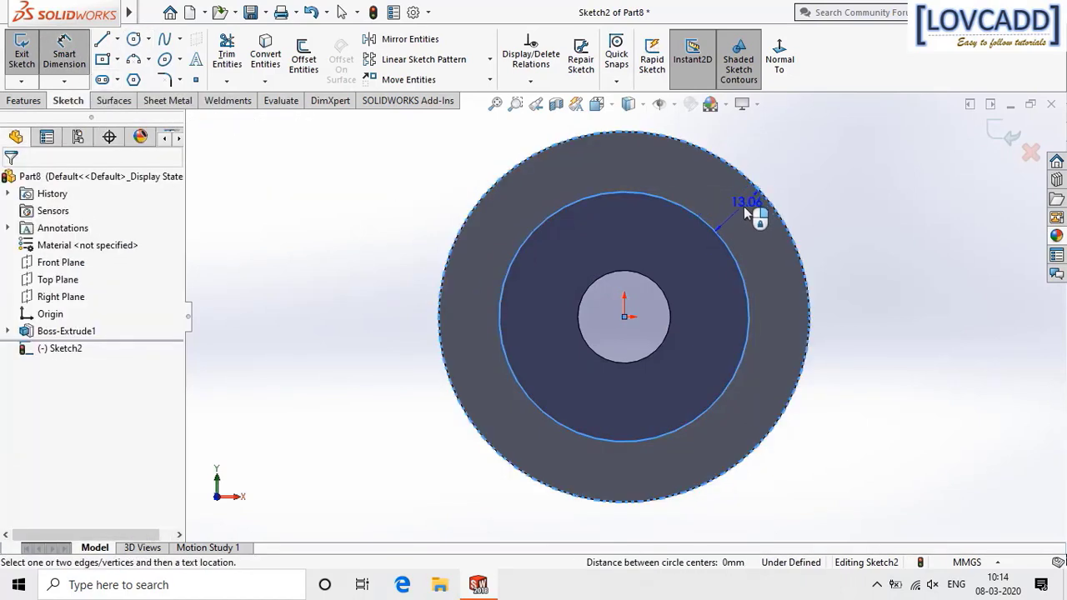
pyautogui.click(740, 212)
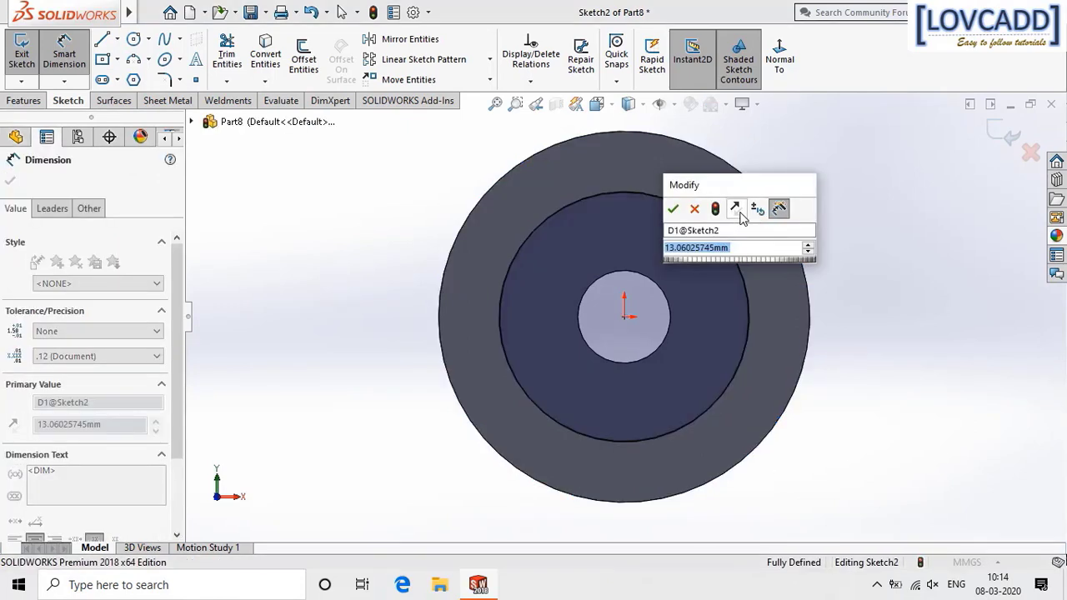
pyautogui.write('17')
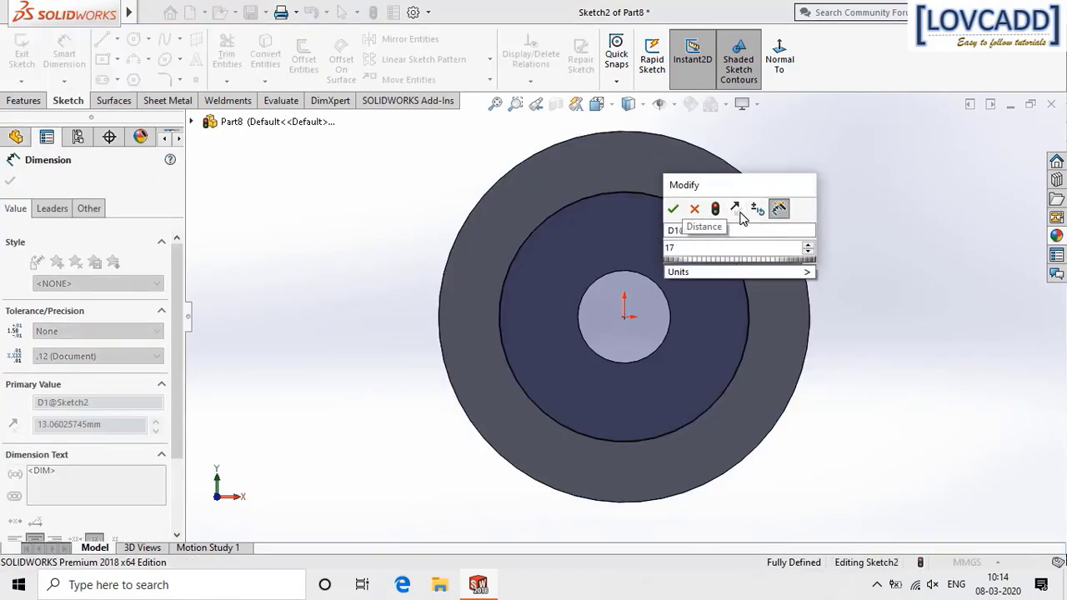
pyautogui.write('.5')
pyautogui.press('Return')
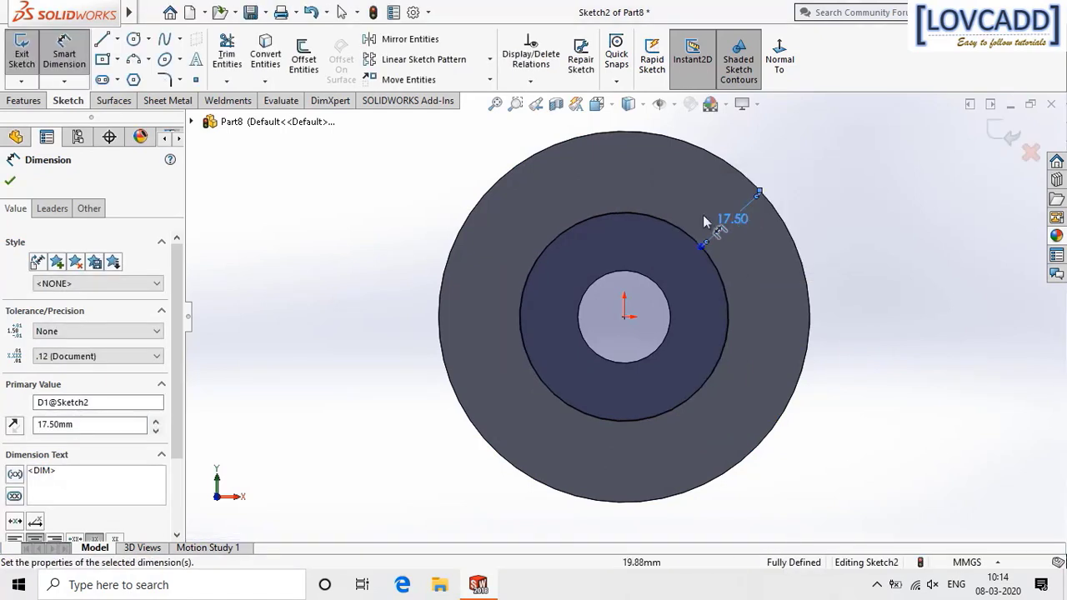
pyautogui.click(12, 183)
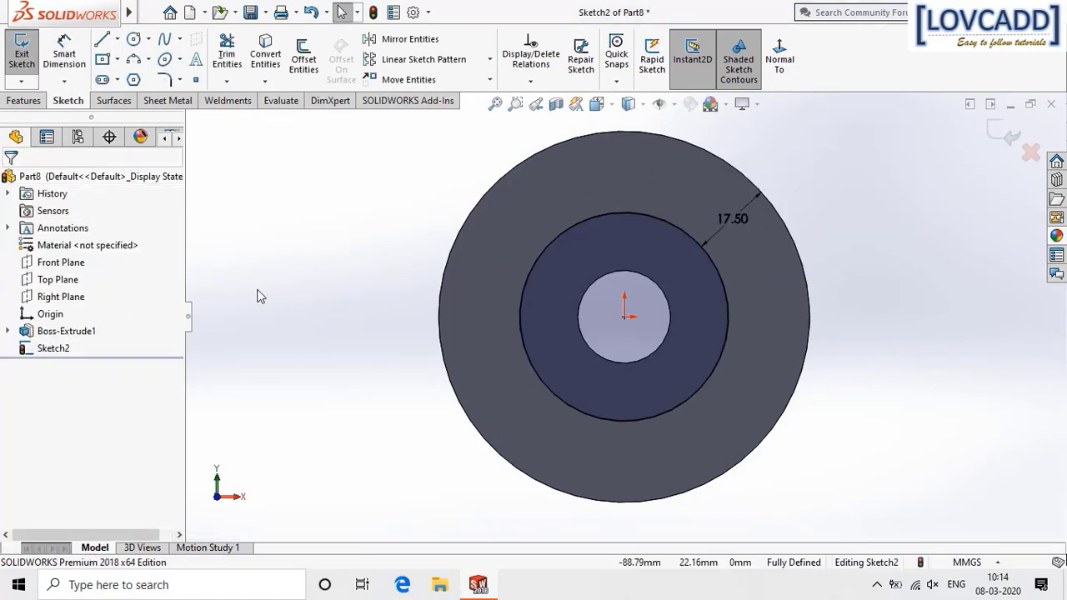
# Cut the circle into the disc's front face as a blind recess 10 mm deep.
pyautogui.click(25, 100)
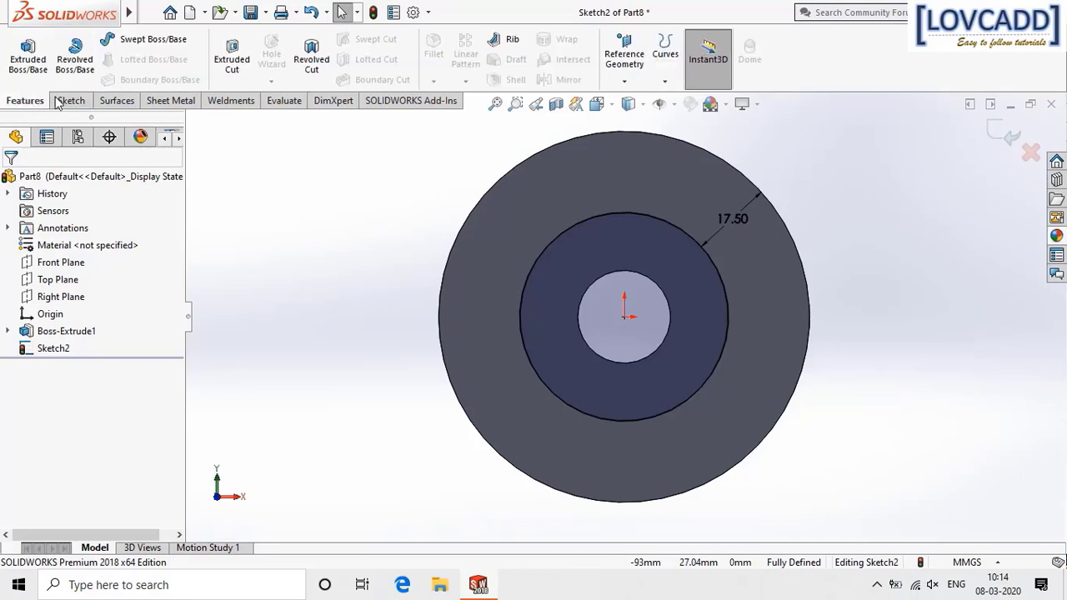
pyautogui.click(230, 50)
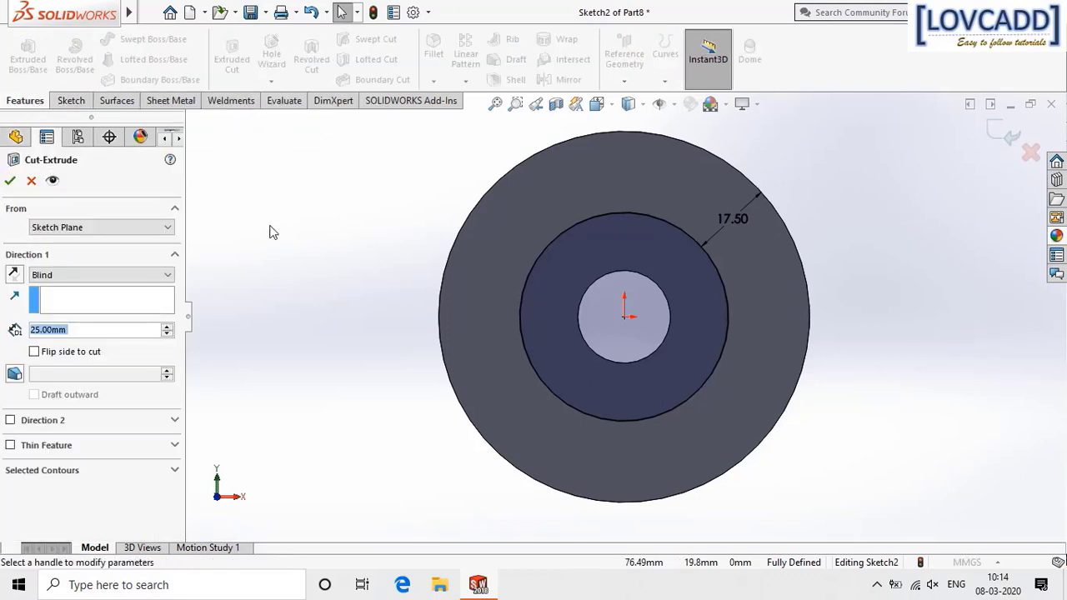
pyautogui.write('10')
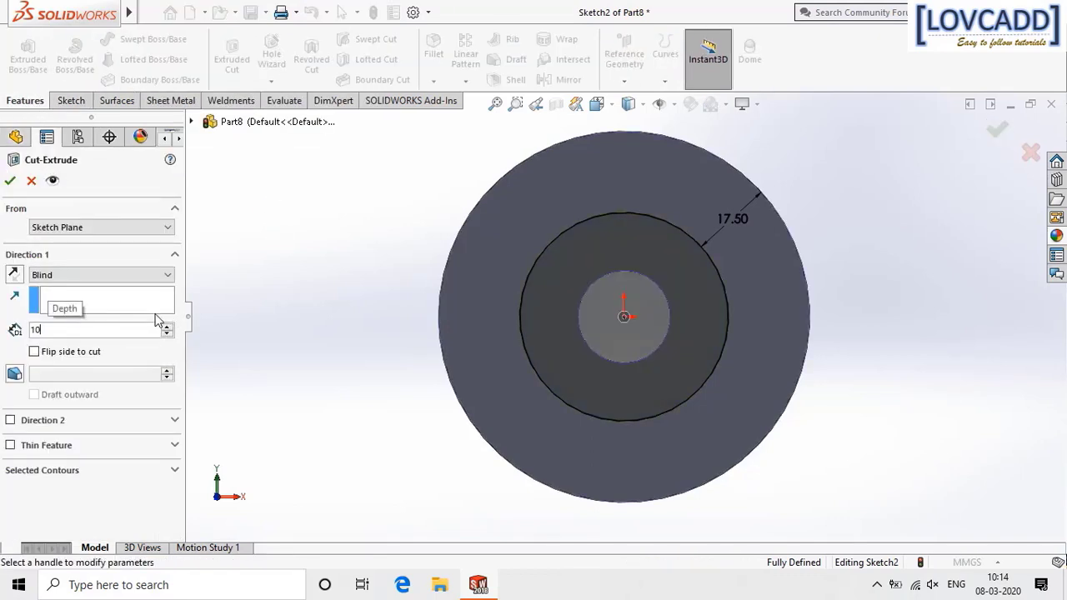
pyautogui.click(11, 182)
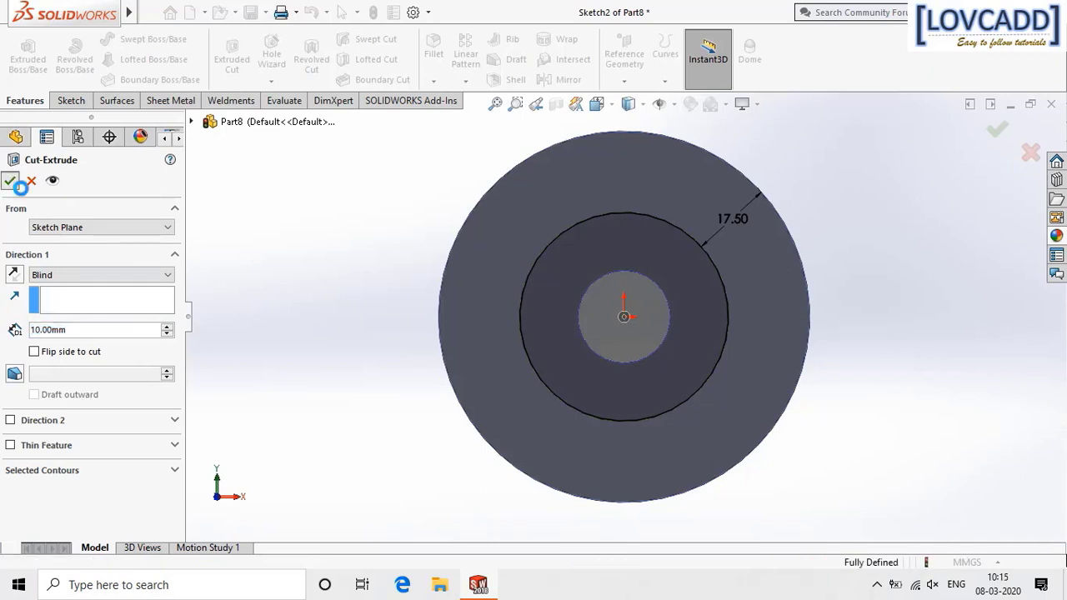
# Mirror the circular recess cut about the Front Plane to the disc's opposite side.
pyautogui.moveTo(284, 315); pyautogui.dragTo(246, 339, button='middle')
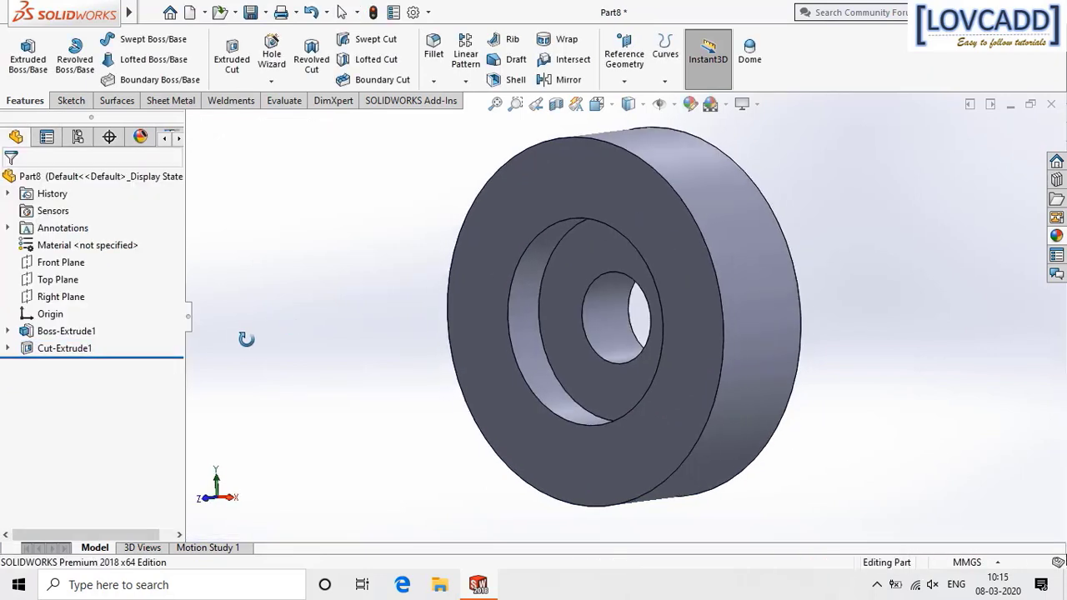
pyautogui.click(67, 263)
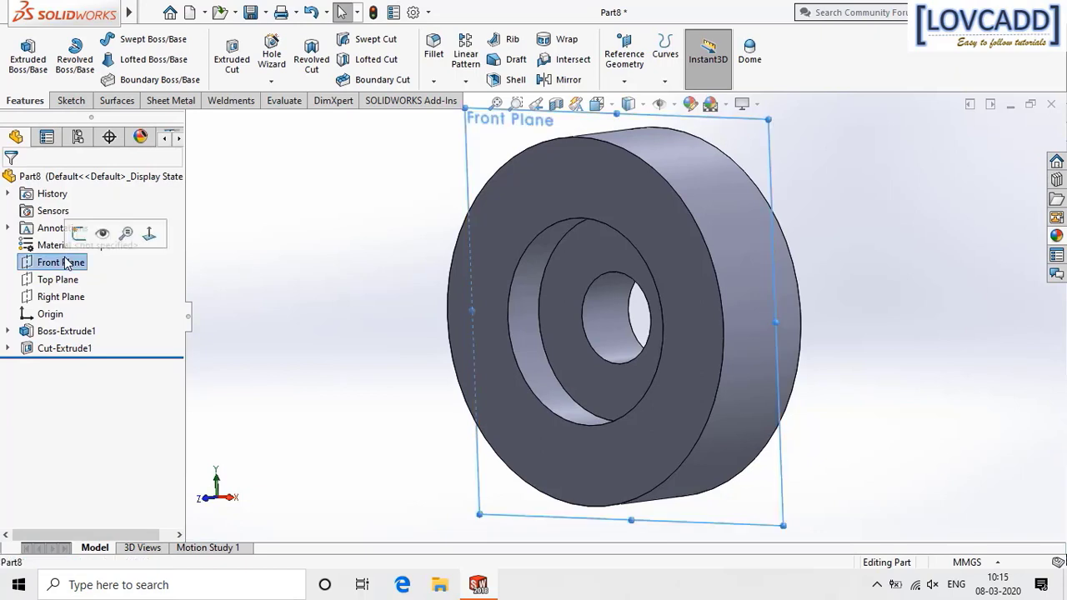
pyautogui.click(560, 80)
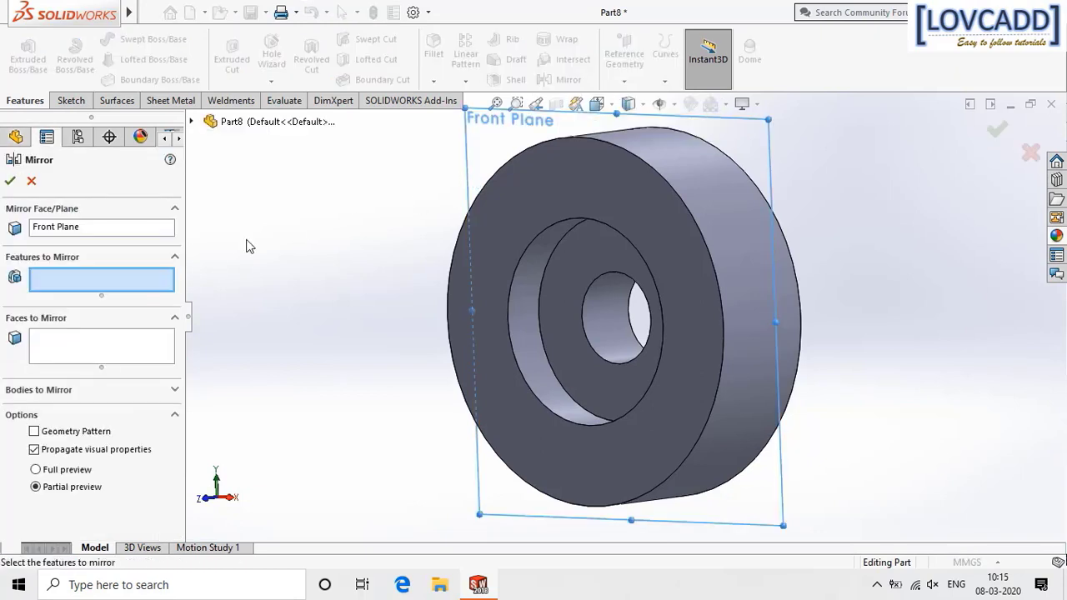
pyautogui.click(577, 298)
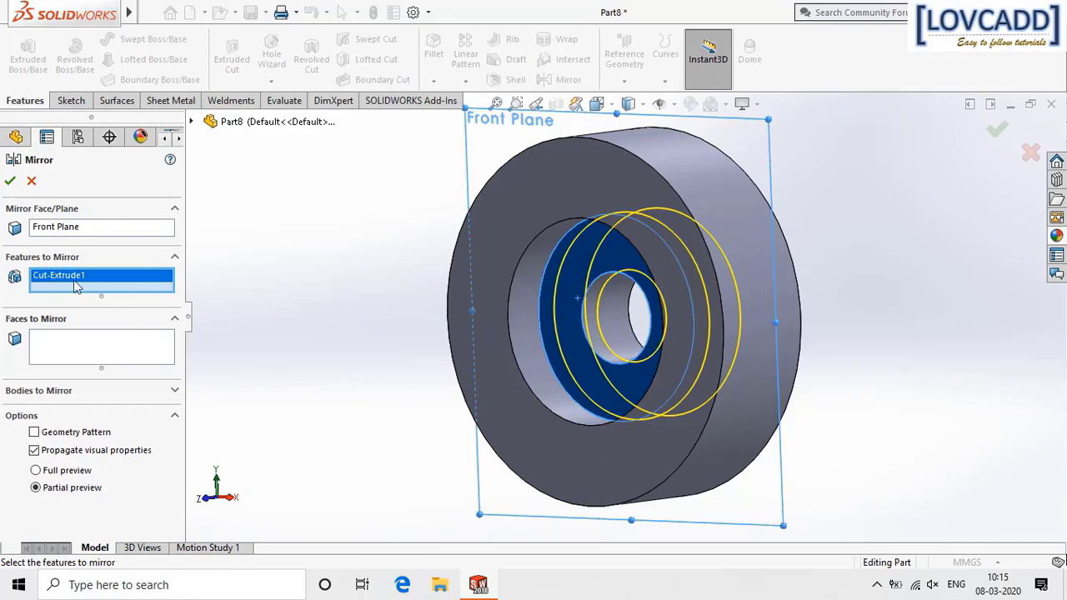
pyautogui.click(10, 181)
# Start a sketch on the front recess floor and convert the central bore's circular edge into a sketch circle.
pyautogui.moveTo(335, 305)
pyautogui.mouseDown(button='middle')
pyautogui.moveTo(322, 324)
pyautogui.moveTo(246, 330)
pyautogui.moveTo(328, 317)
pyautogui.mouseUp(button='middle')
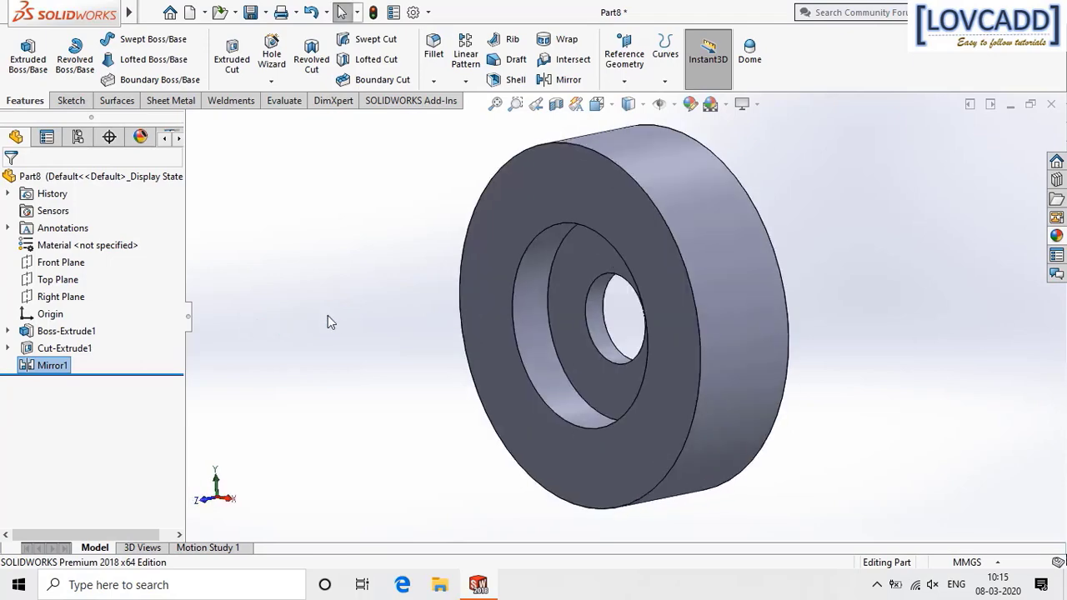
pyautogui.rightClick(570, 284)
pyautogui.click(611, 234)
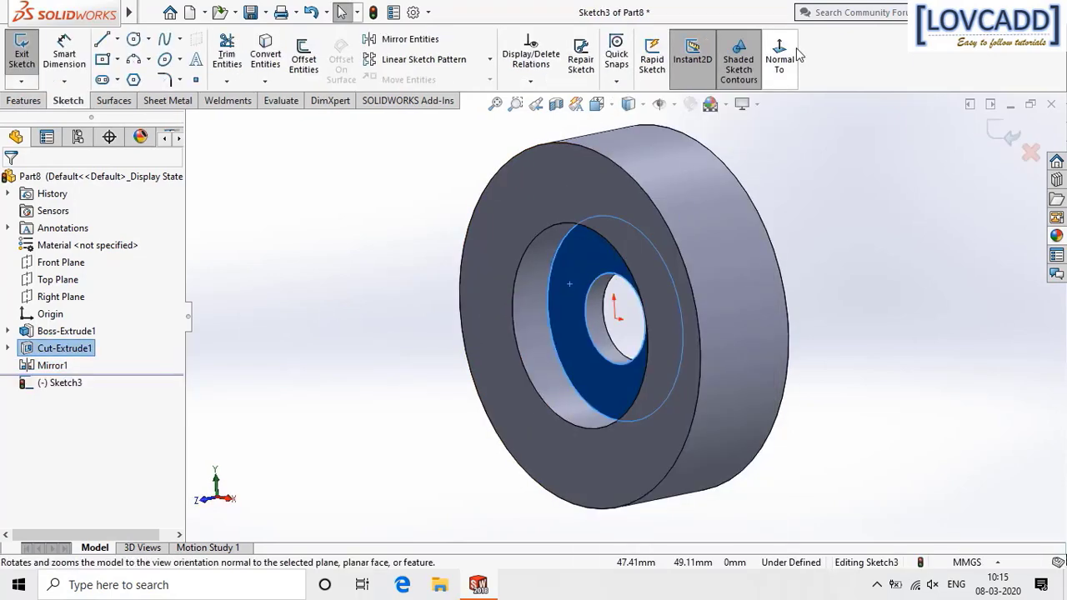
pyautogui.click(794, 55)
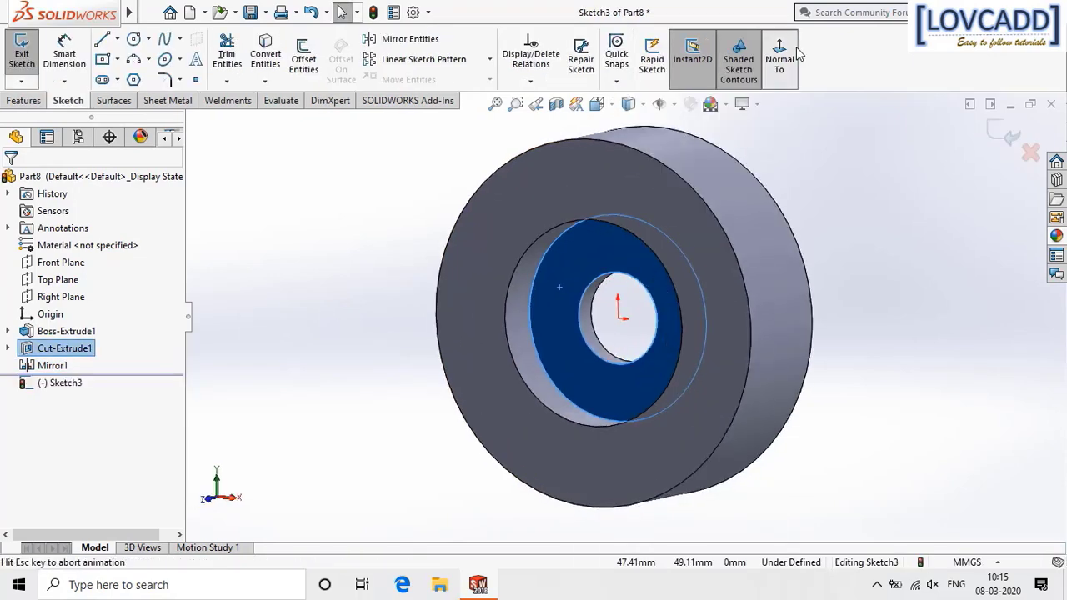
pyautogui.click(301, 153)
pyautogui.click(265, 55)
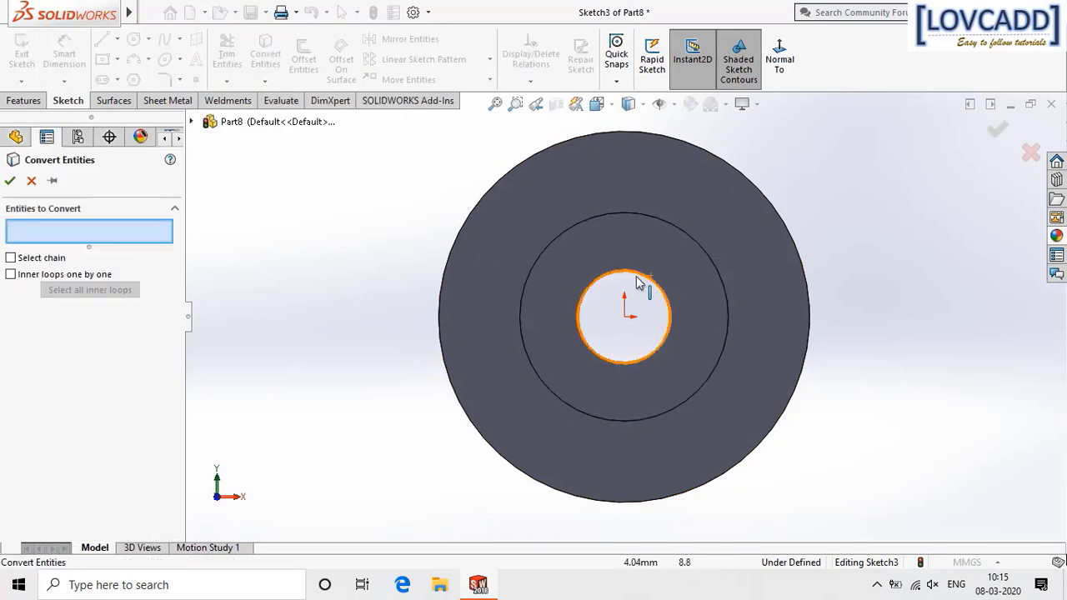
pyautogui.click(602, 284)
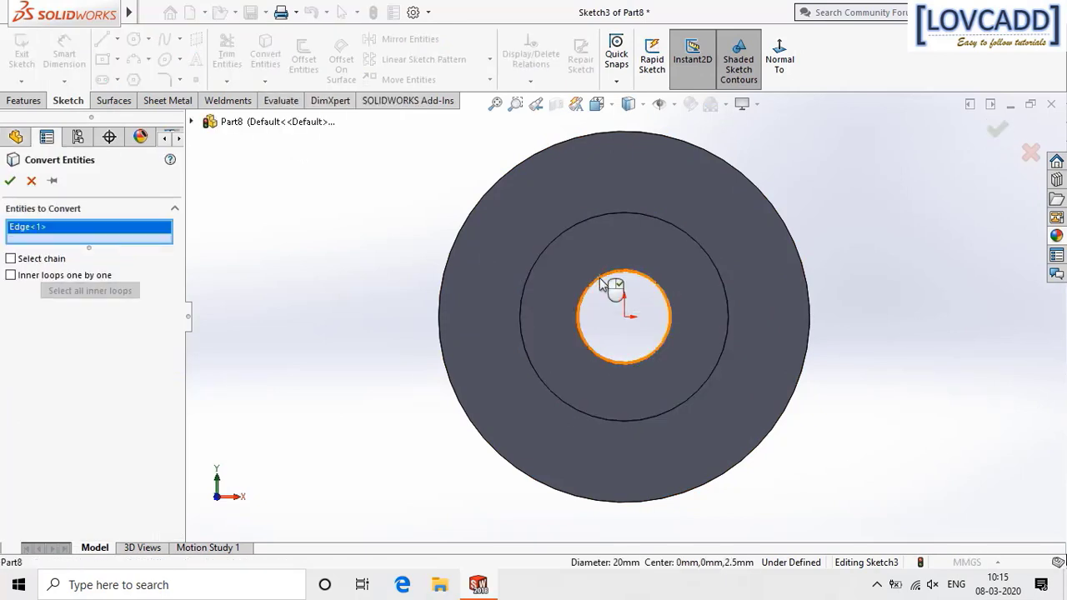
pyautogui.rightClick(600, 280)
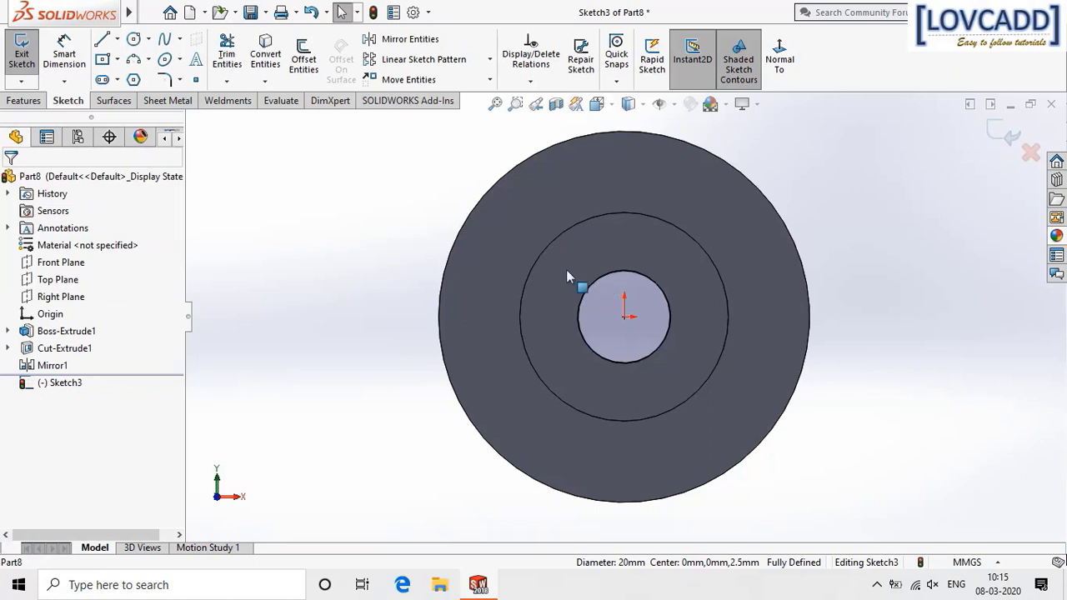
# Draw a circle centred on the origin around the bore, about 25 mm in diameter.
pyautogui.click(133, 39)
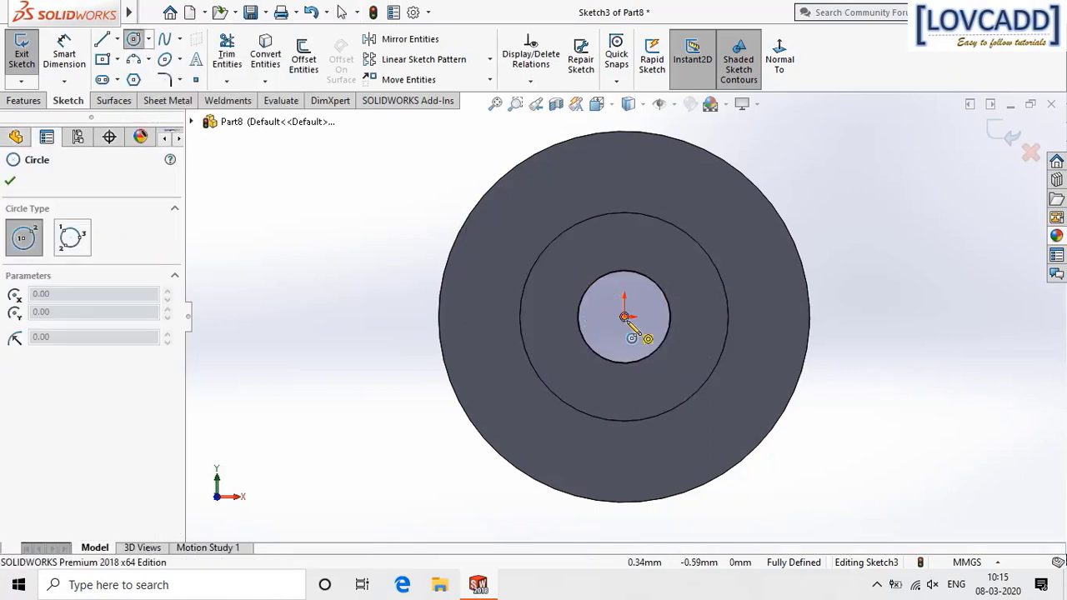
pyautogui.click(625, 318)
pyautogui.click(665, 362)
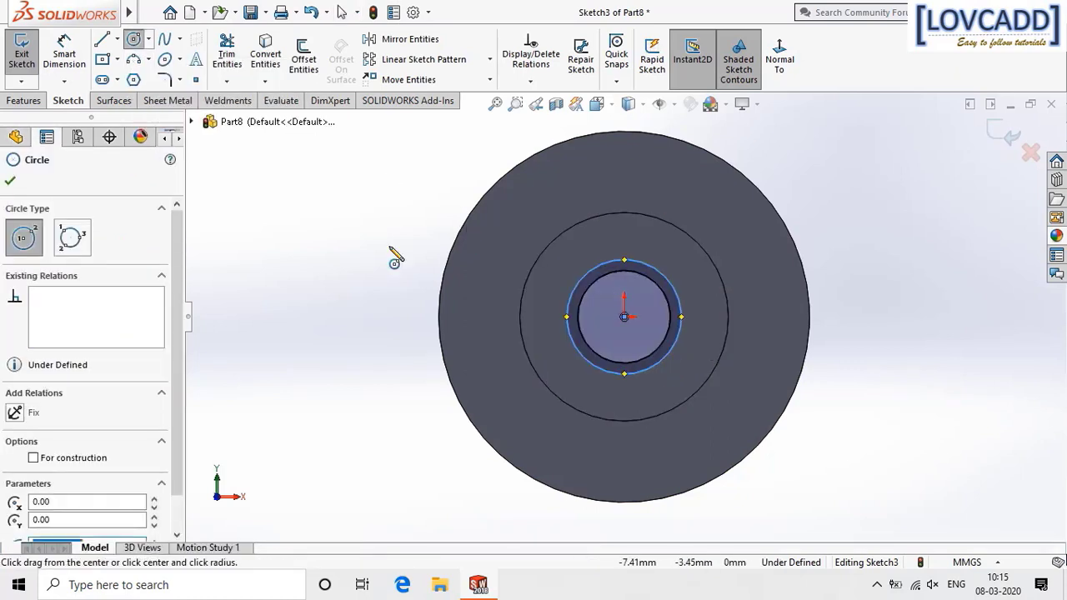
# Dimension the circle around the bore with a diameter of 22 mm.
pyautogui.click(64, 54)
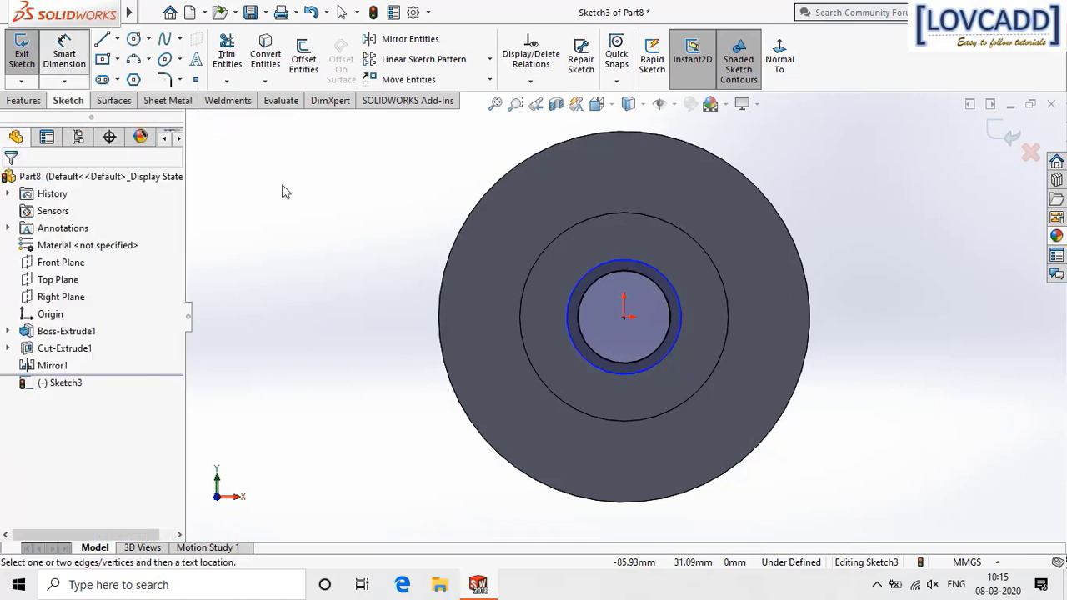
pyautogui.click(686, 307)
pyautogui.click(820, 214)
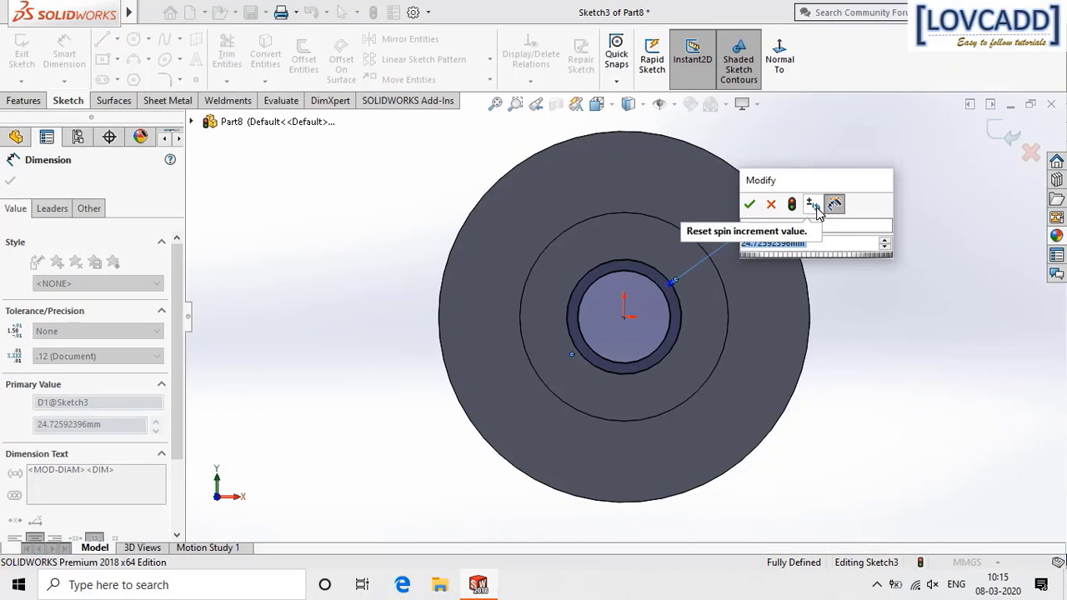
pyautogui.write('22')
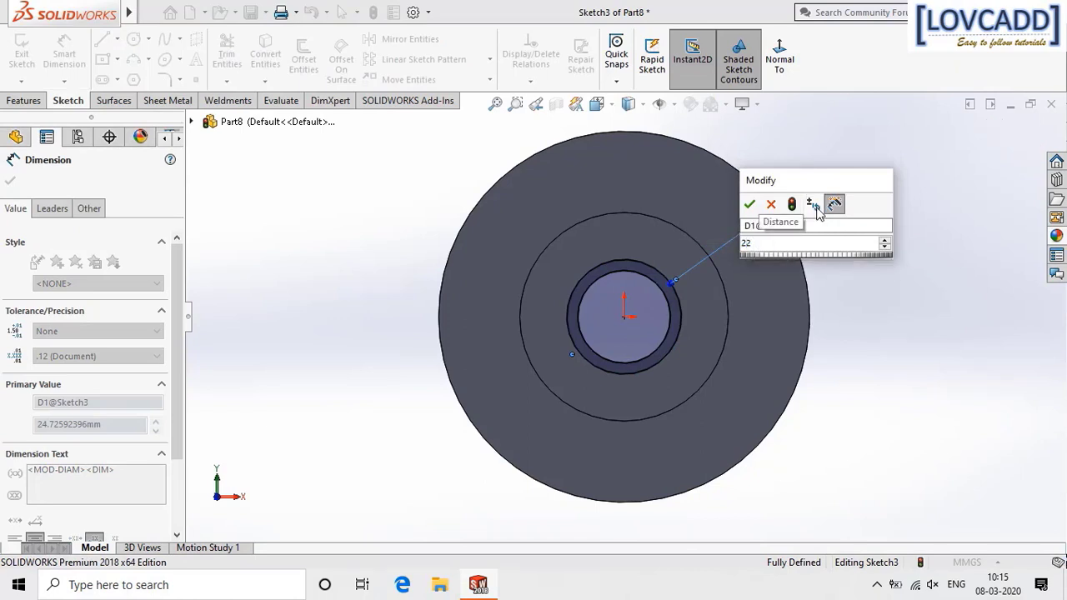
pyautogui.press('Return')
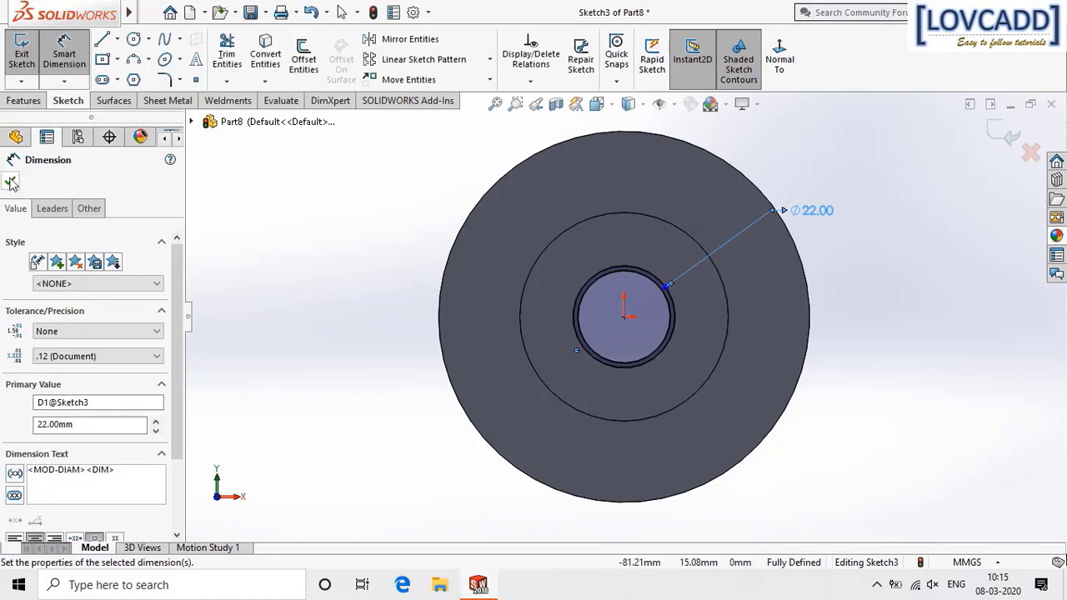
pyautogui.click(10, 182)
# Extrude the ring around the bore as a merged boss, blind 2 mm in Direction 1 and 7 mm in Direction 2.
pyautogui.click(25, 101)
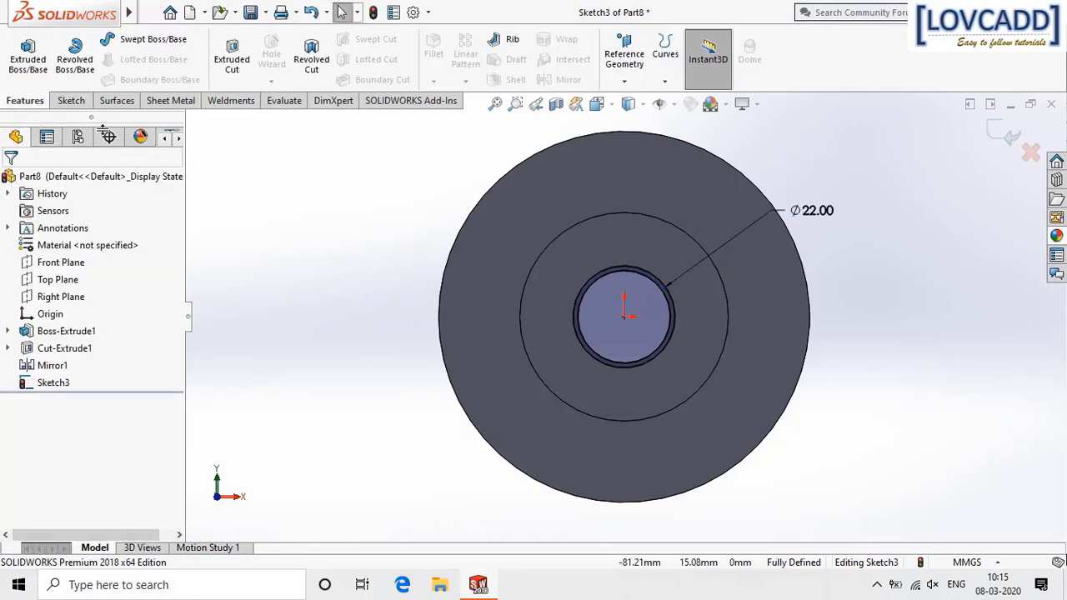
pyautogui.click(28, 55)
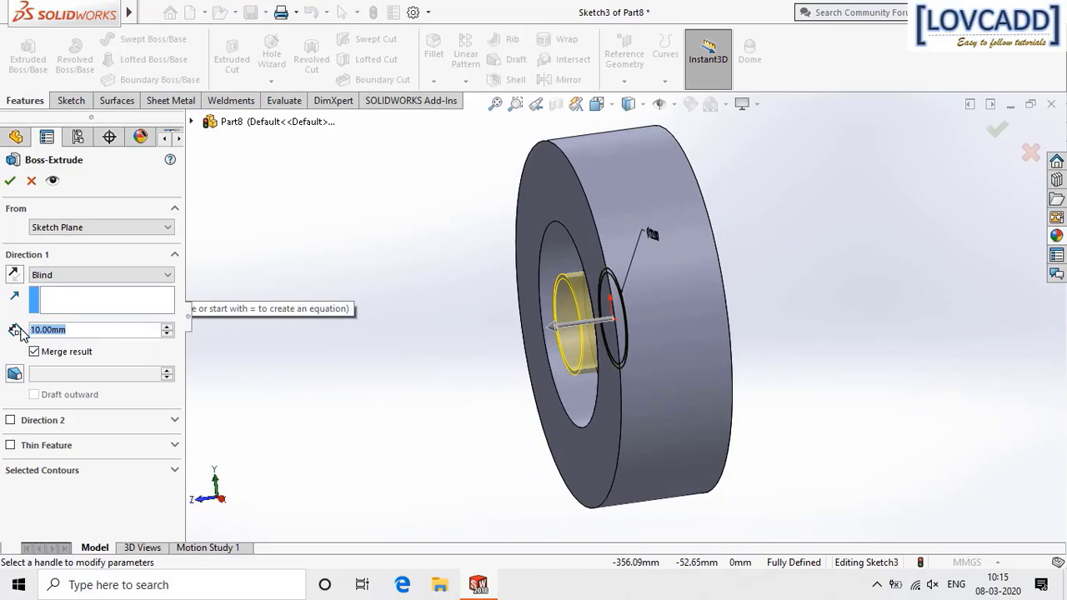
pyautogui.write('2')
pyautogui.press('Return')
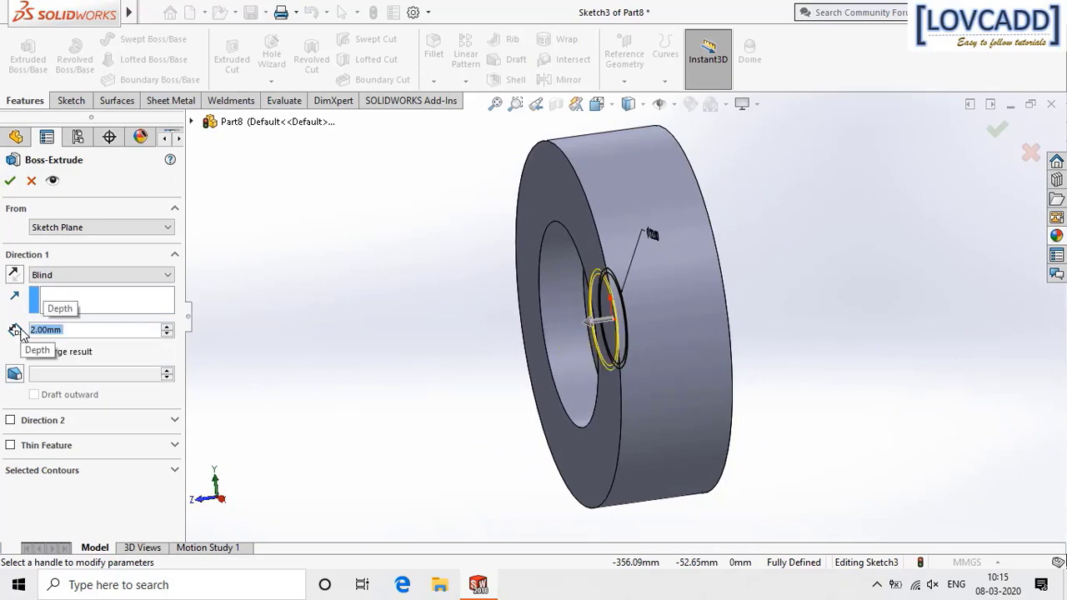
pyautogui.click(10, 421)
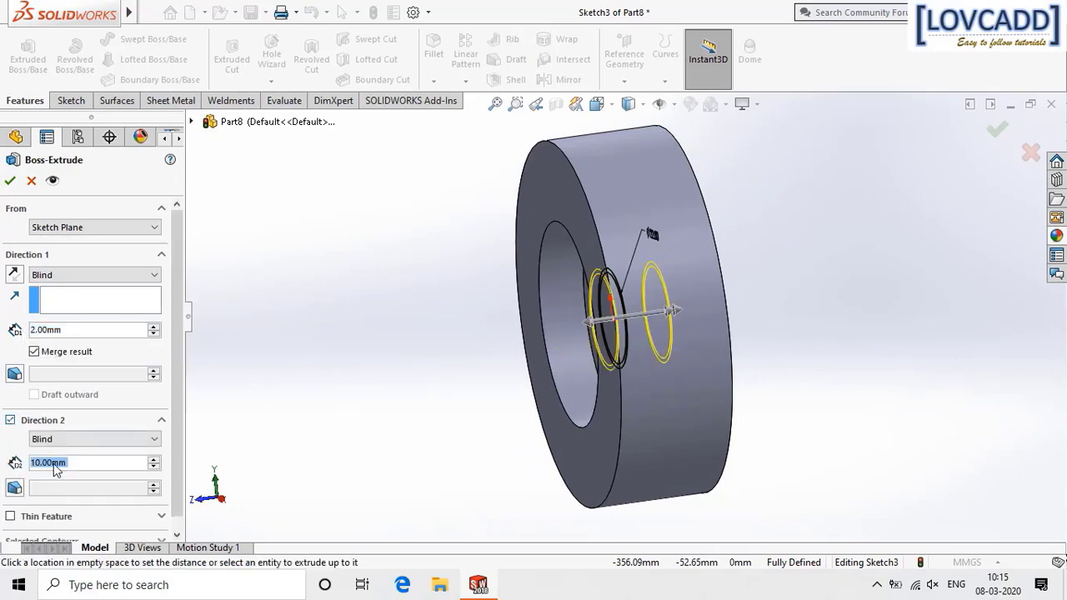
pyautogui.write('7')
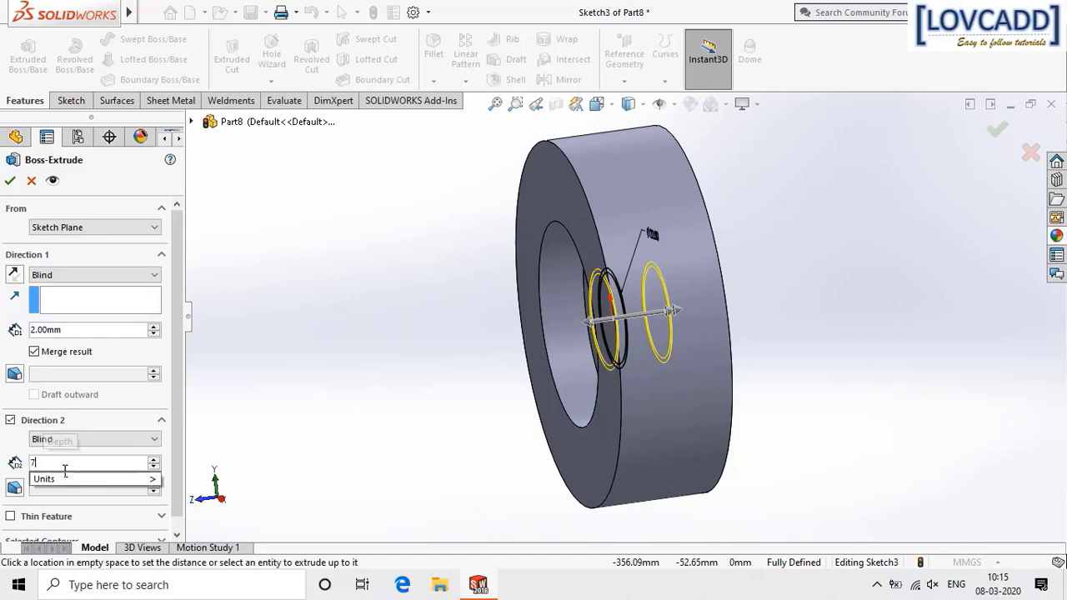
pyautogui.click(10, 182)
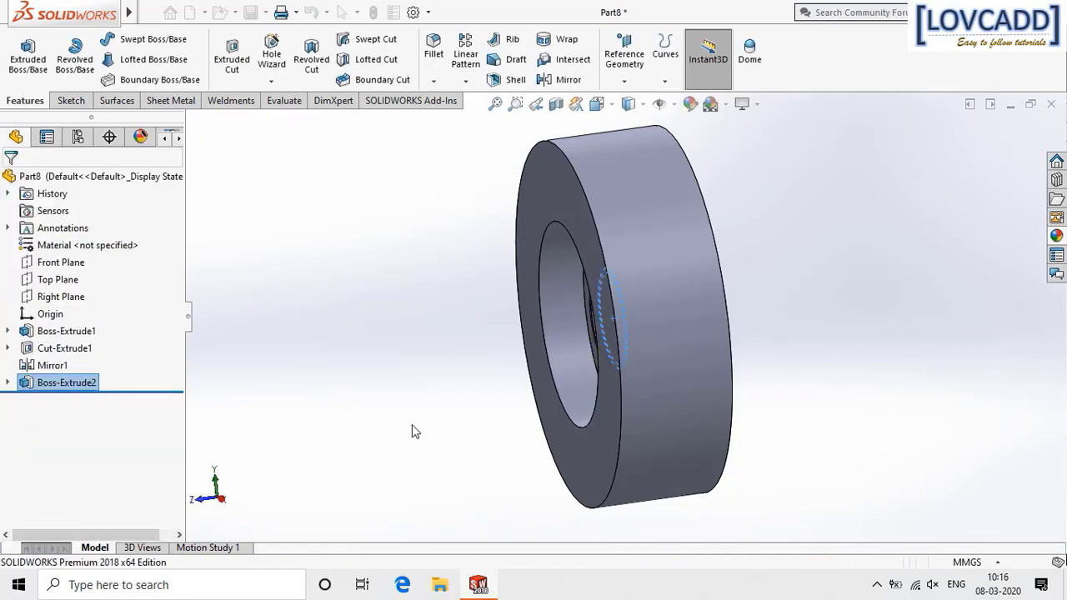
# Start a sketch on the front recess floor and draw a construction circle about 30 mm in diameter, centred on the origin.
pyautogui.moveTo(419, 425); pyautogui.dragTo(469, 409, button='middle')
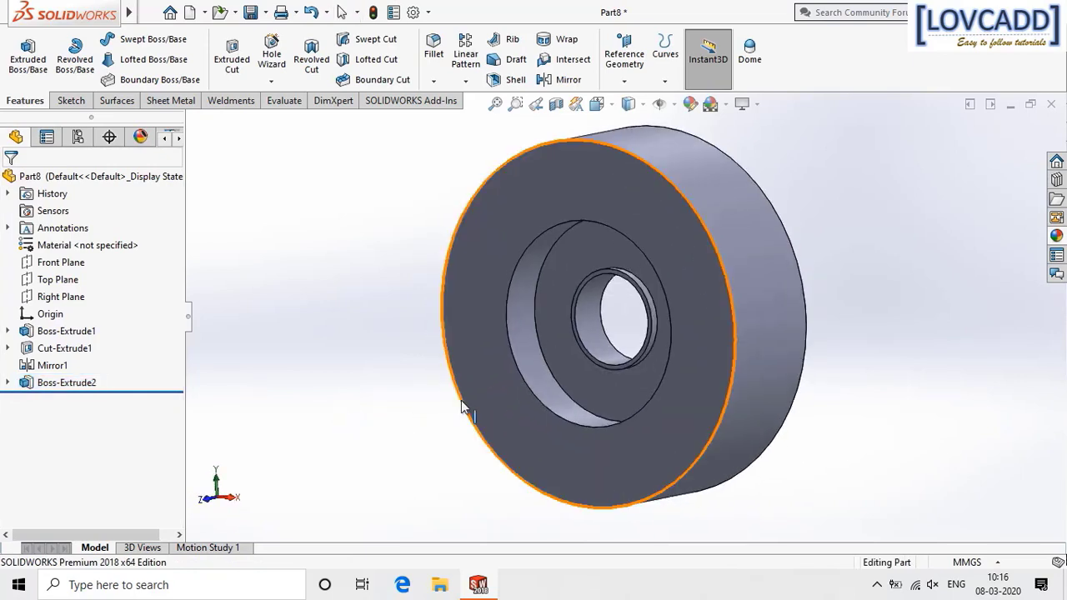
pyautogui.rightClick(559, 270)
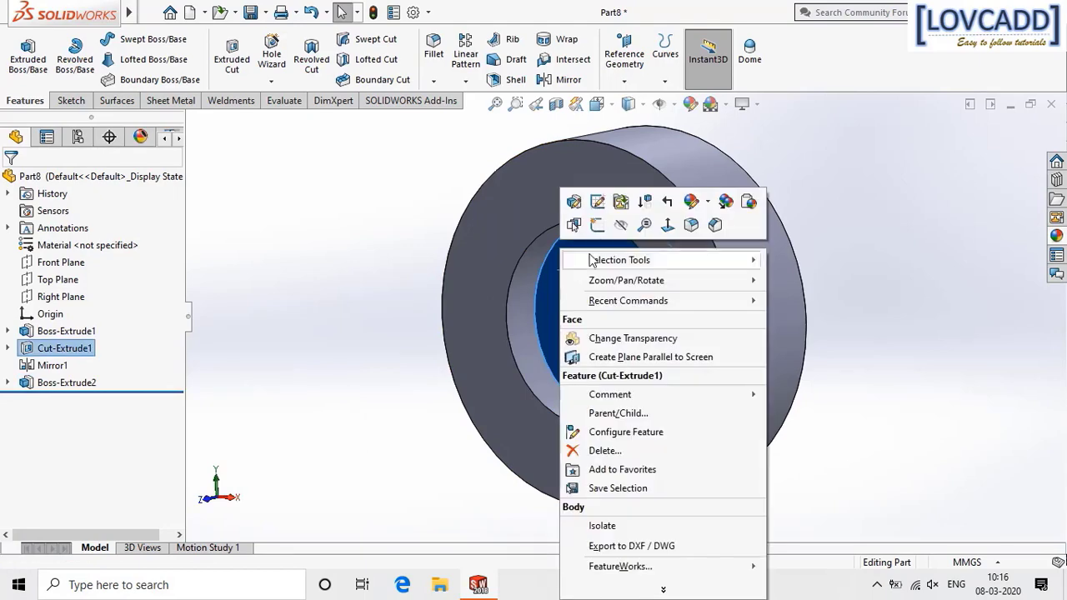
pyautogui.click(597, 225)
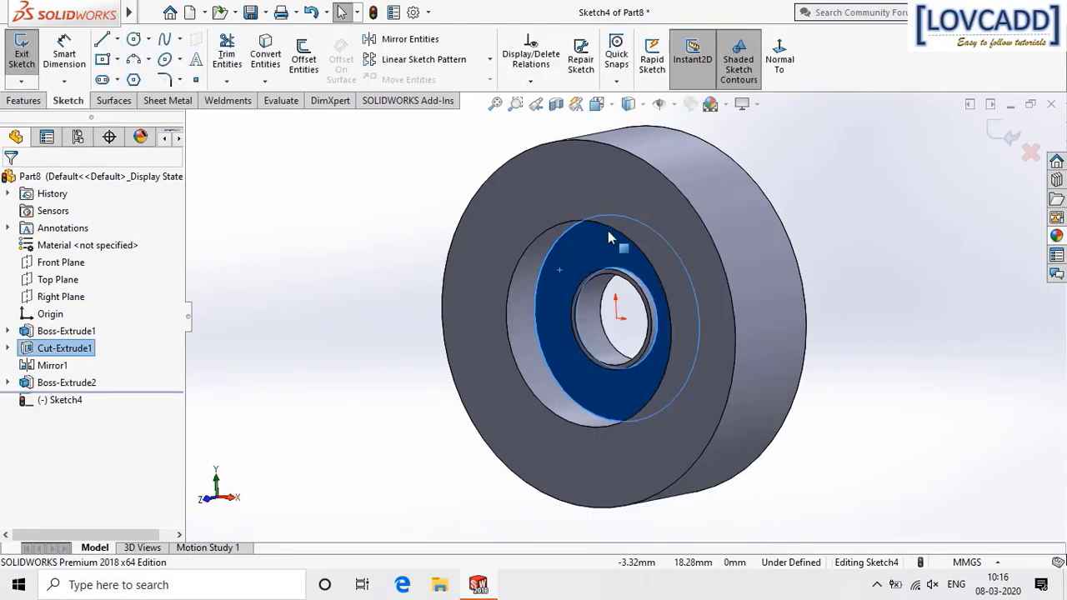
pyautogui.click(790, 62)
pyautogui.click(833, 208)
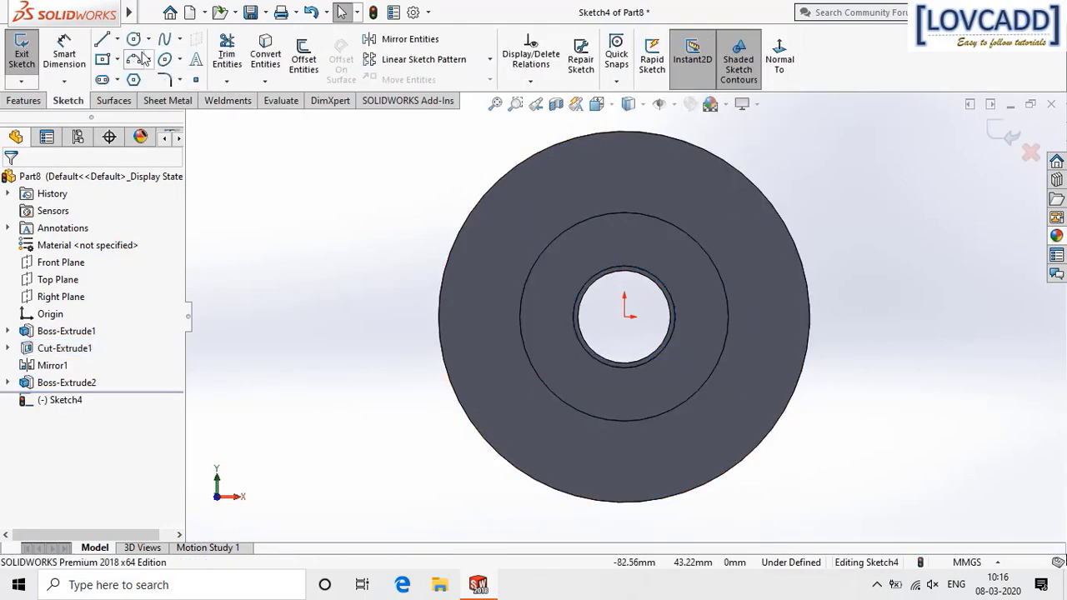
pyautogui.click(134, 40)
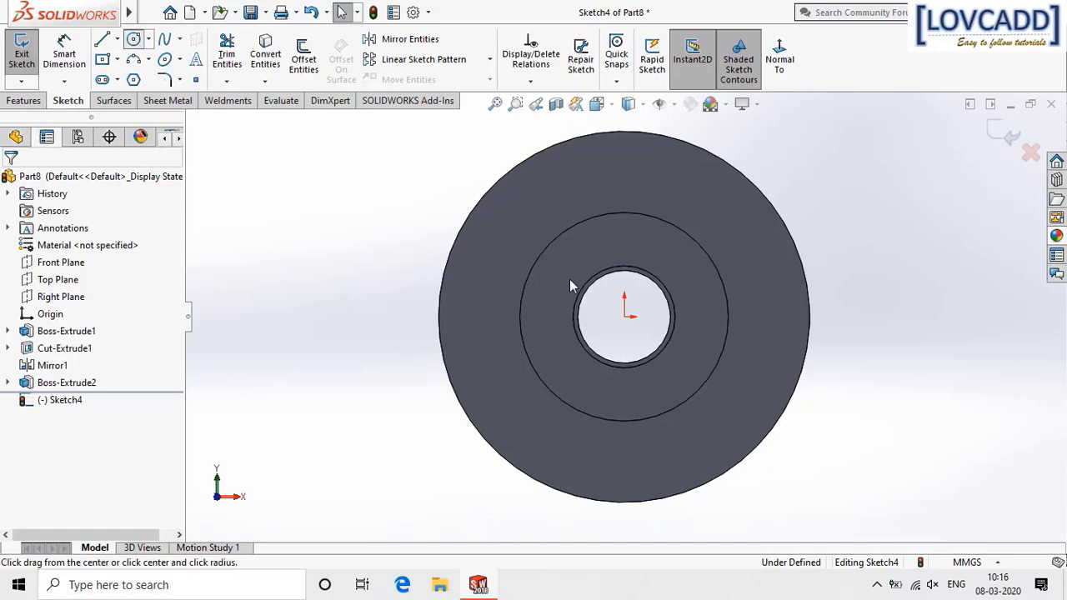
pyautogui.click(625, 318)
pyautogui.click(668, 391)
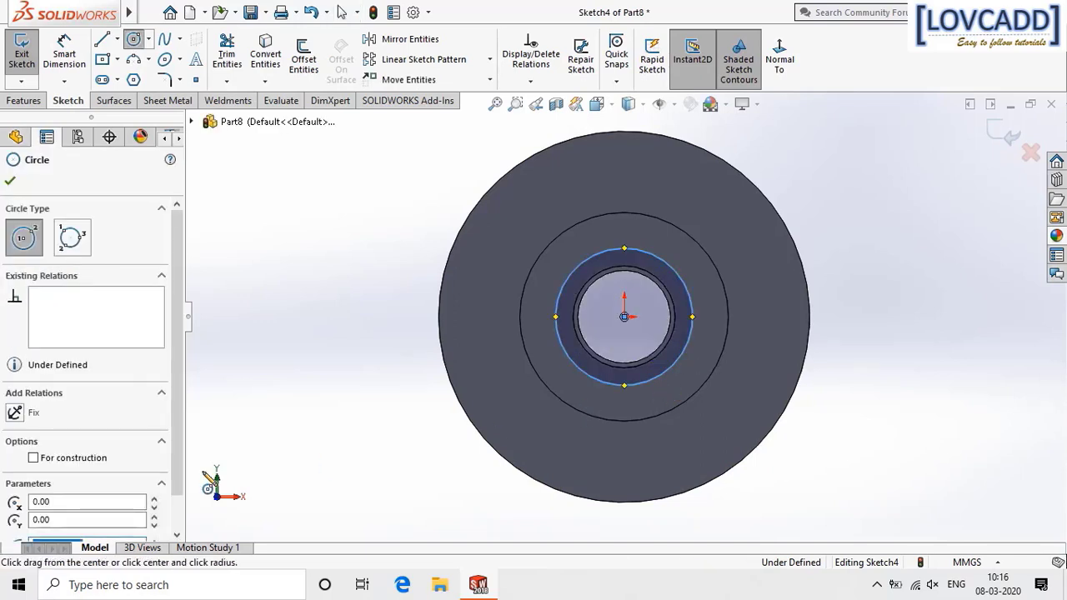
pyautogui.click(33, 459)
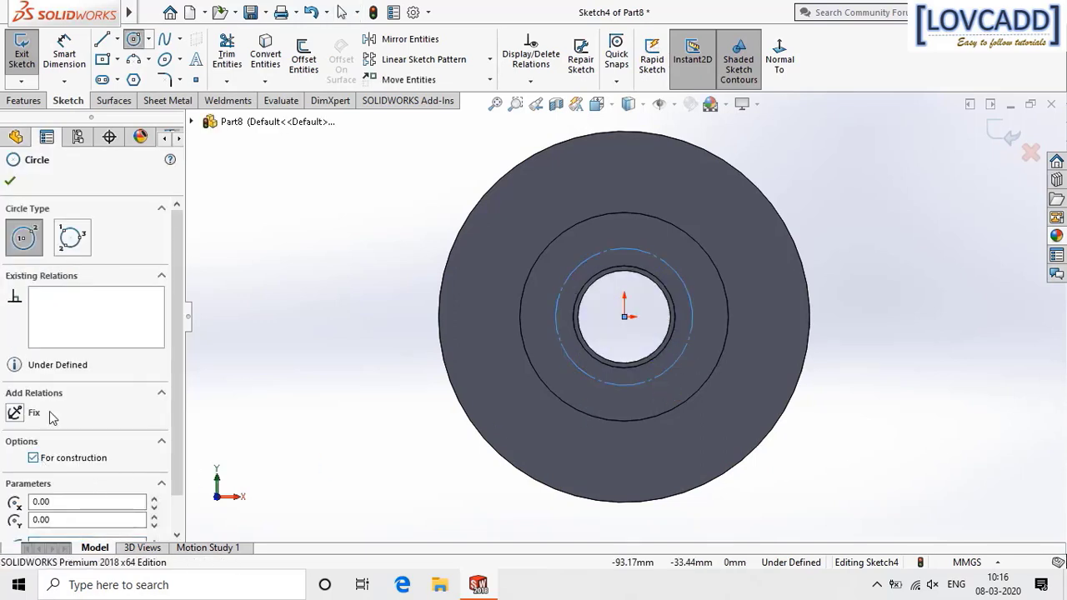
pyautogui.click(10, 182)
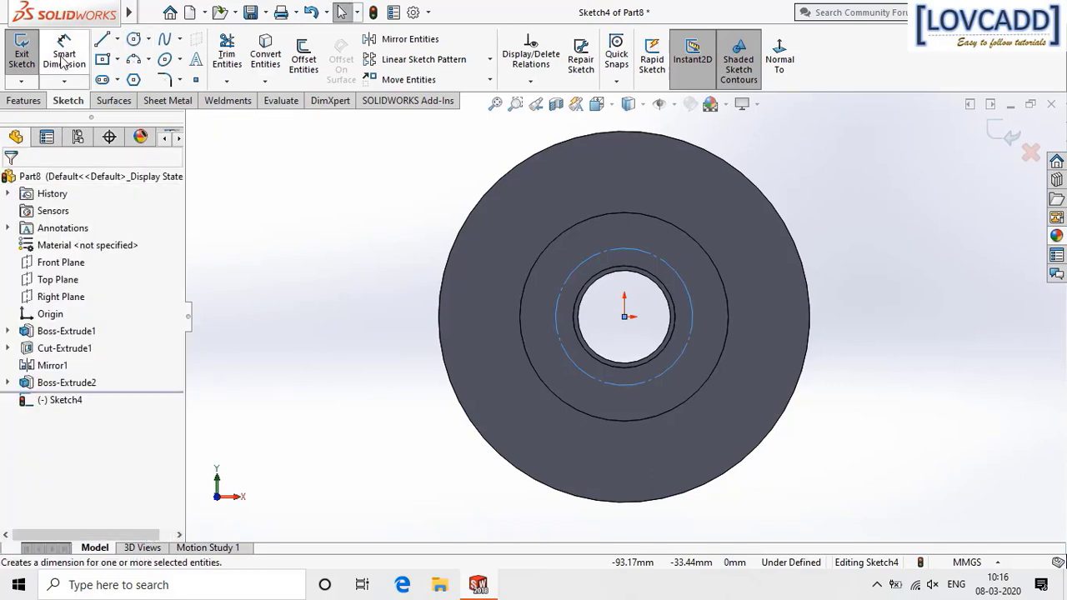
# Dimension the construction circle with a diameter of 34 mm.
pyautogui.click(695, 278)
pyautogui.click(865, 219)
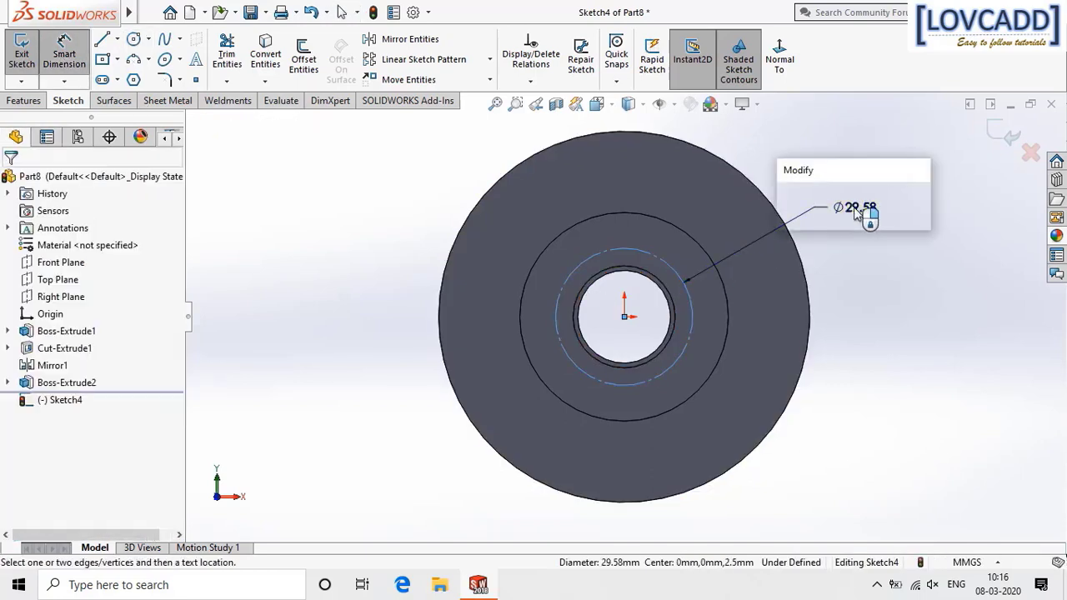
pyautogui.write('34')
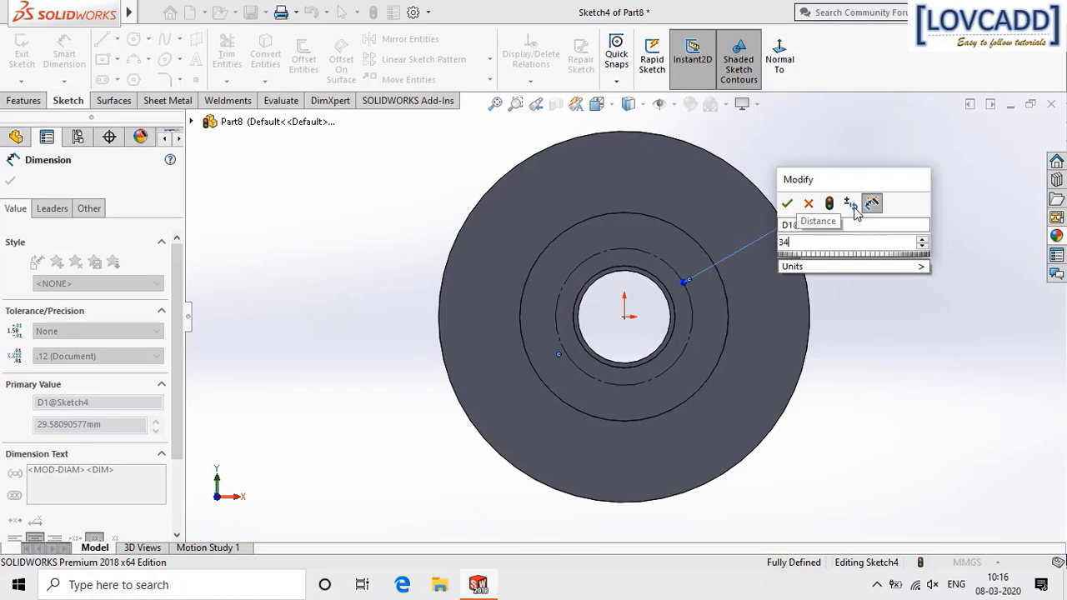
pyautogui.press('Return')
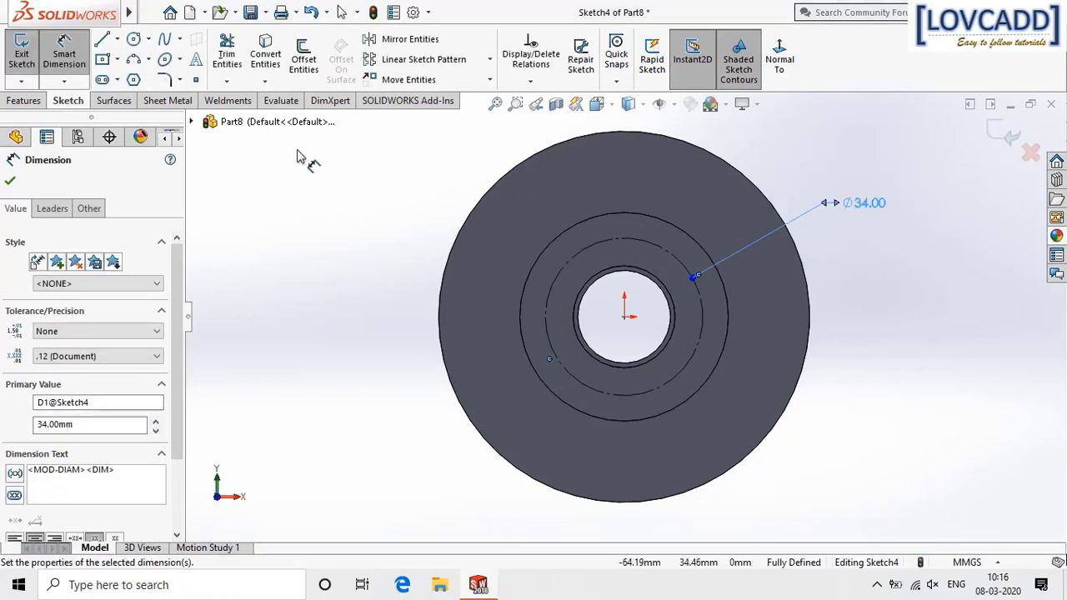
# Draw a small circle about 7 mm in diameter, centred on the uppermost point of the construction circle.
pyautogui.click(133, 39)
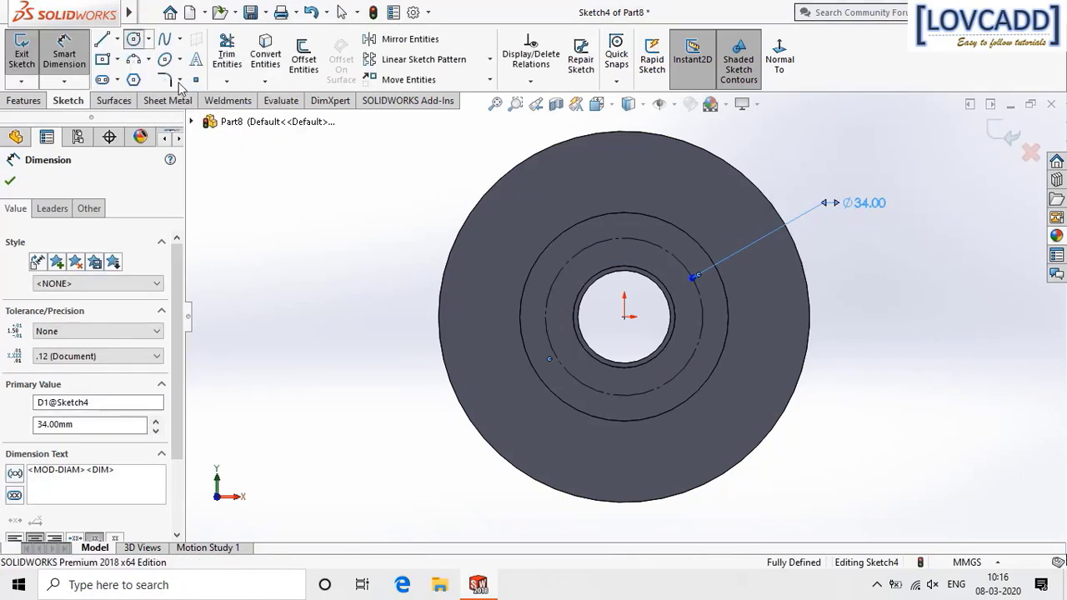
pyautogui.click(625, 239)
pyautogui.click(638, 265)
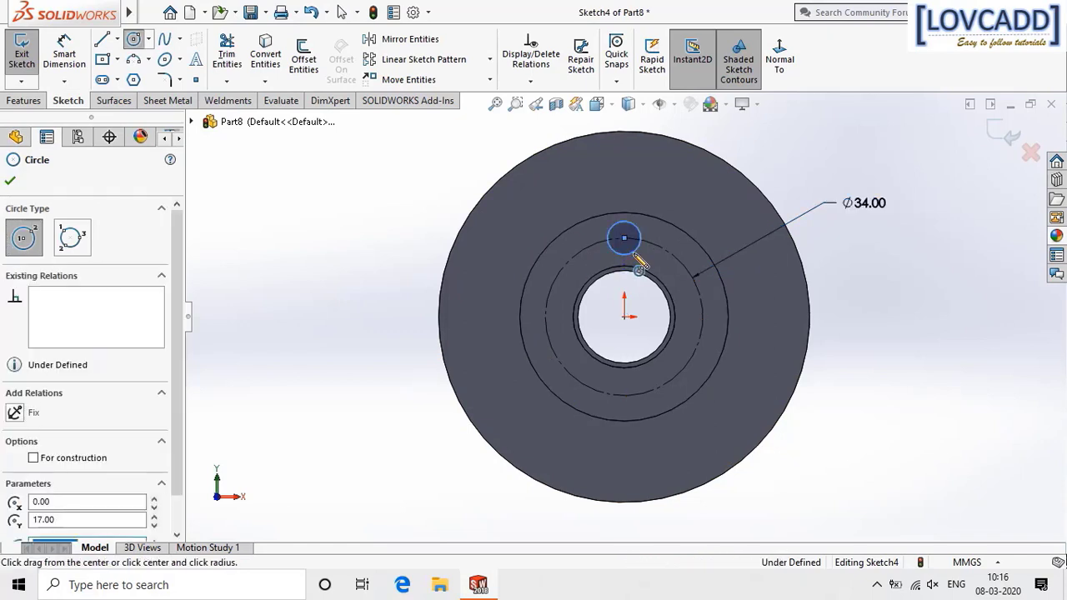
# Dimension the small circle on the construction circle with a diameter of 6 mm.
pyautogui.press('d')
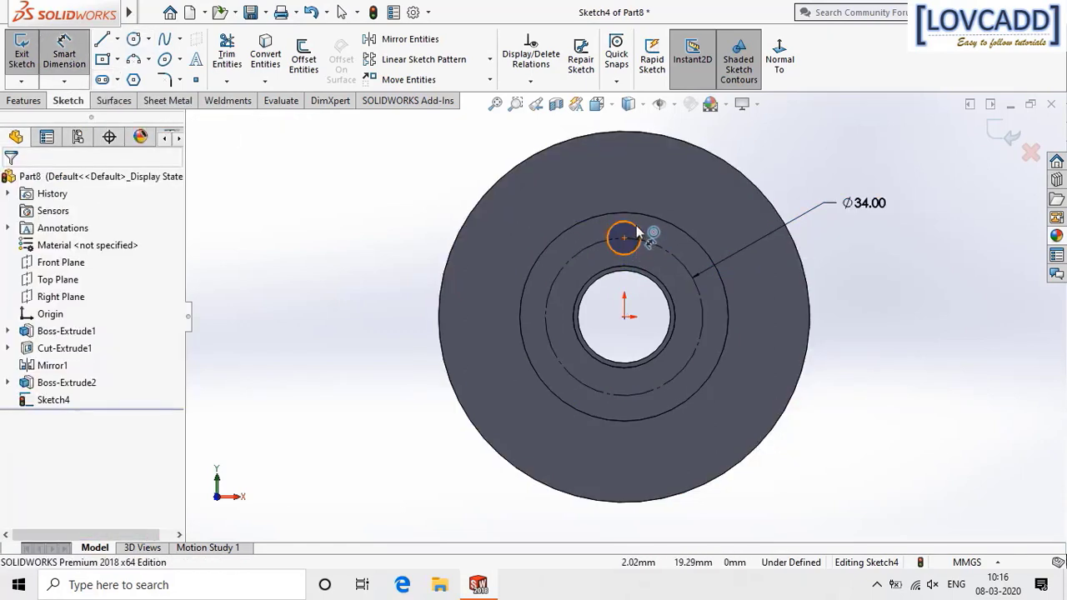
pyautogui.click(638, 236)
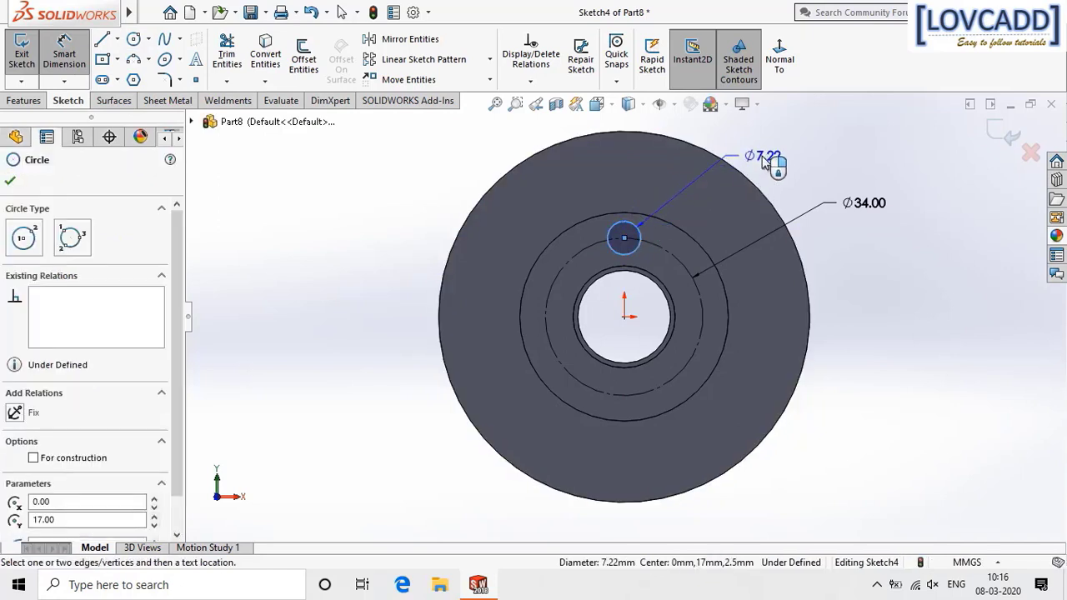
pyautogui.click(765, 163)
pyautogui.write('6')
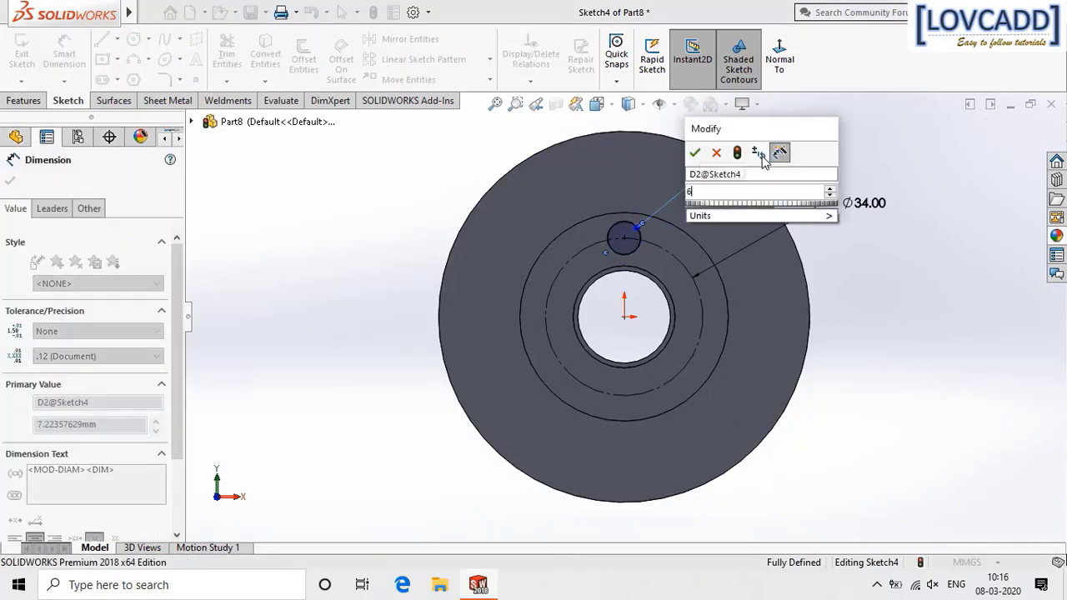
pyautogui.click(696, 152)
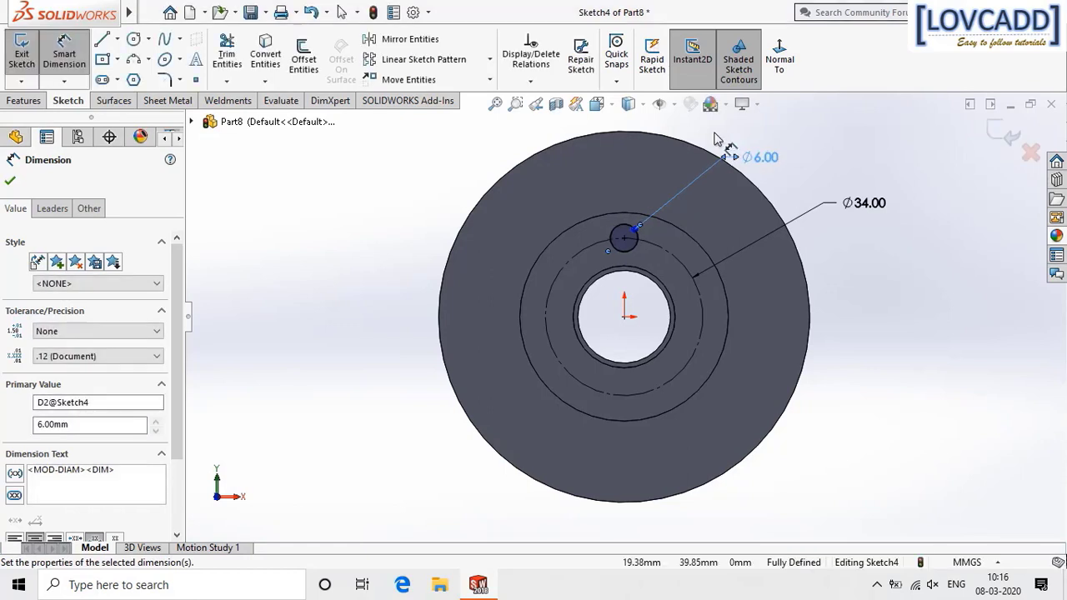
# Start a circular sketch pattern for the 6 mm circle.
pyautogui.click(490, 59)
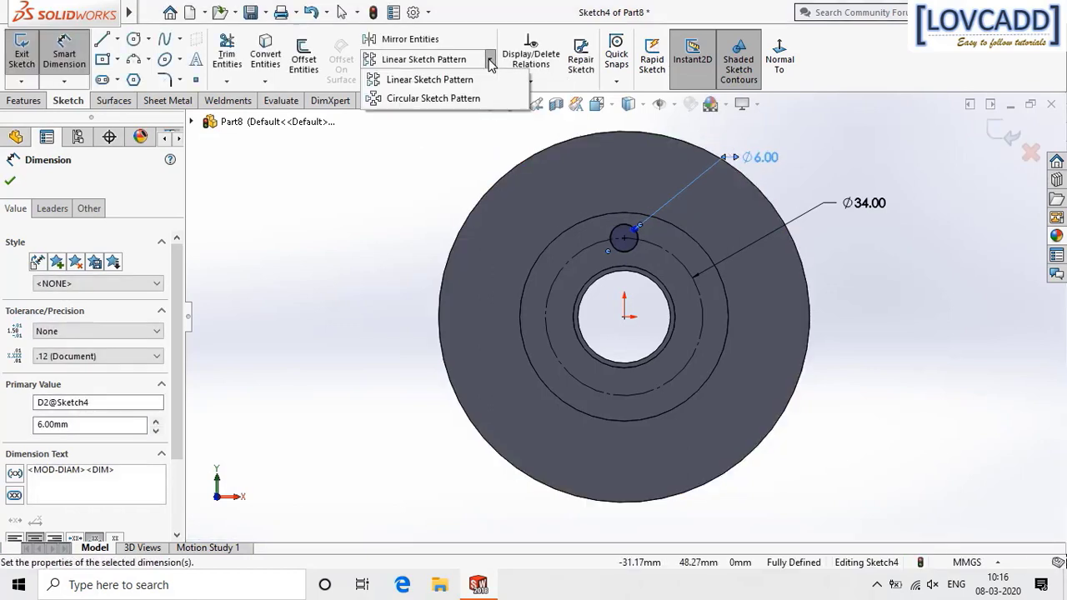
pyautogui.click(477, 101)
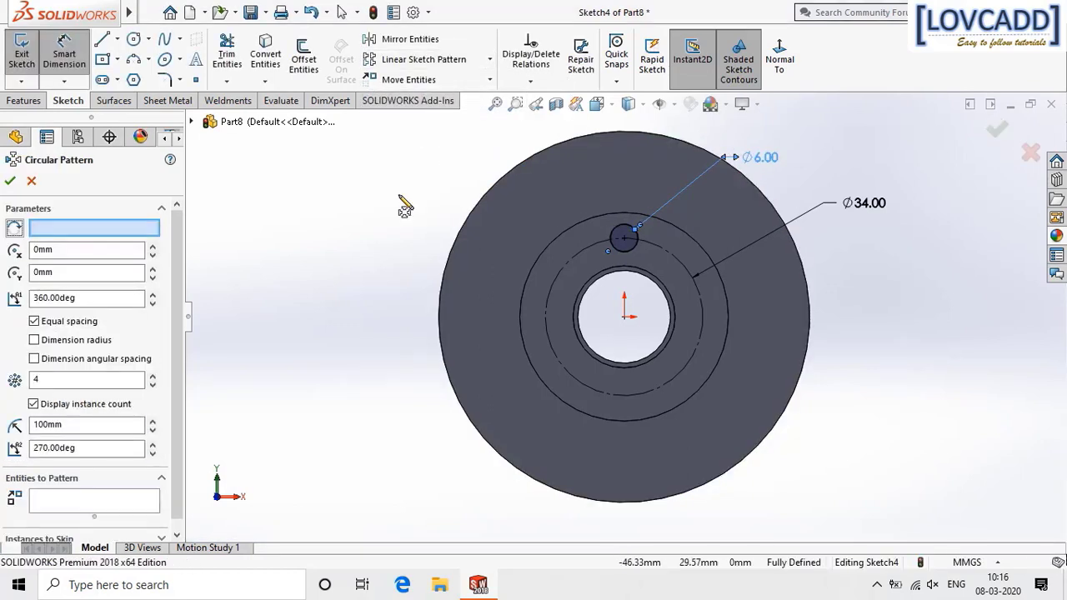
# Pattern the 6 mm circle circularly around the origin with 5 equally spaced instances over 360 degrees.
pyautogui.click(621, 233)
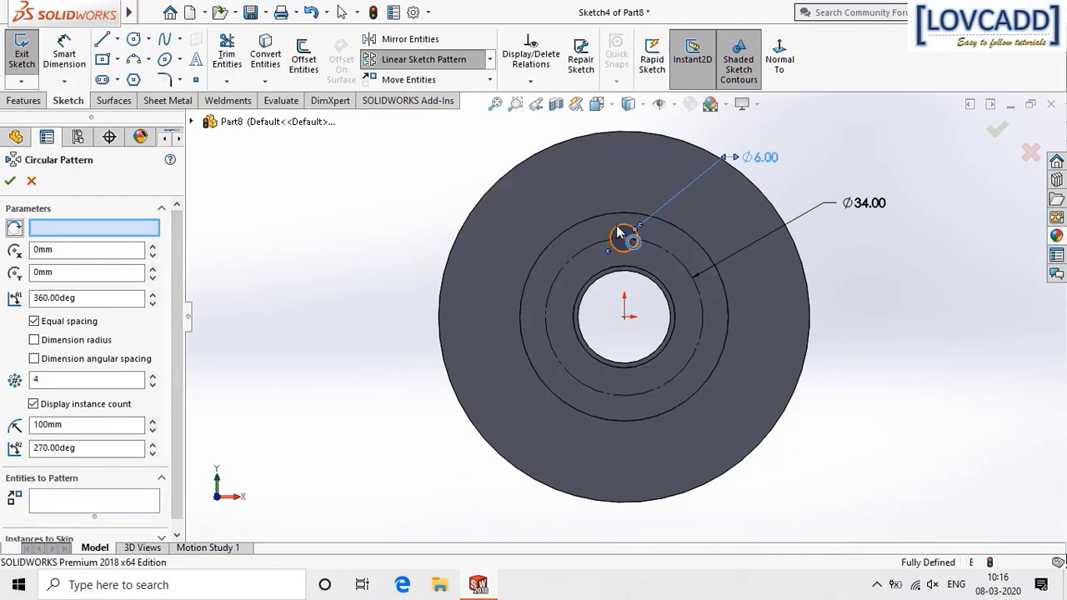
pyautogui.doubleClick(79, 382)
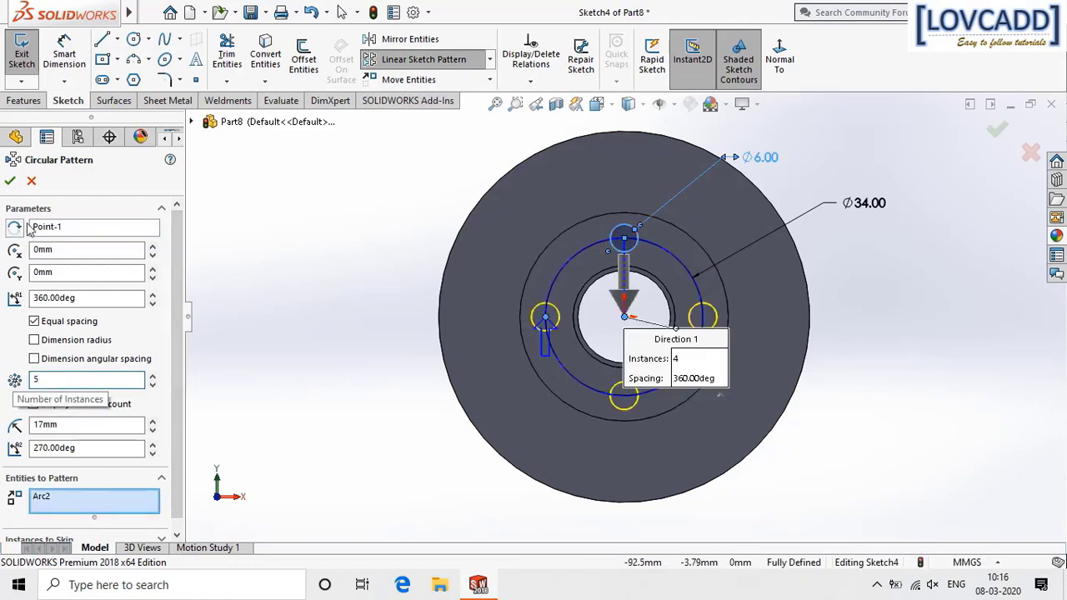
pyautogui.write('5')
pyautogui.click(10, 181)
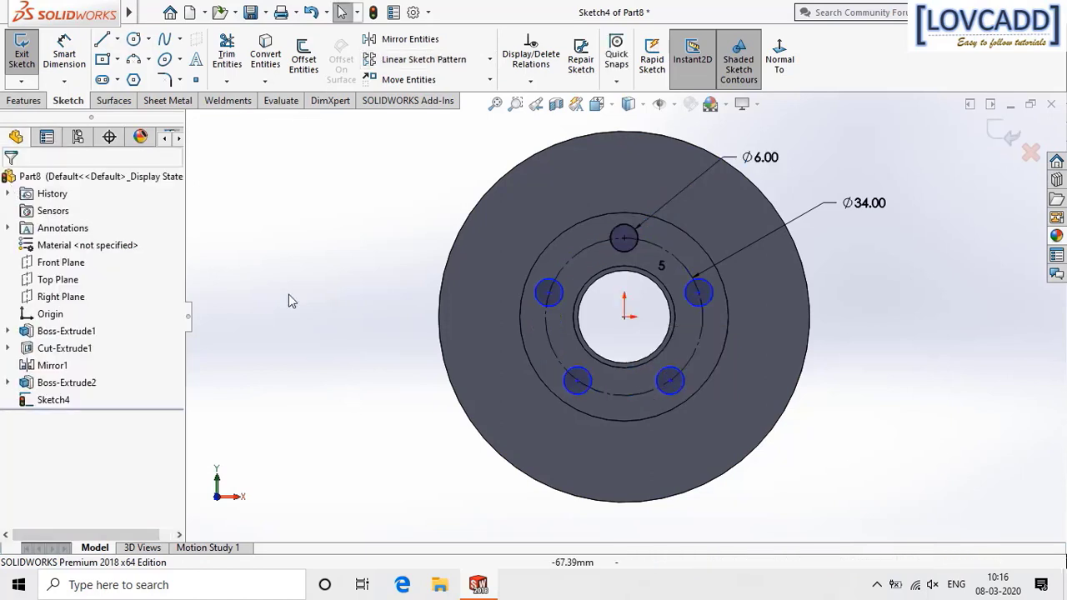
# Cut the five patterned circles through the whole part with an Extruded Cut set to Through All.
pyautogui.click(24, 100)
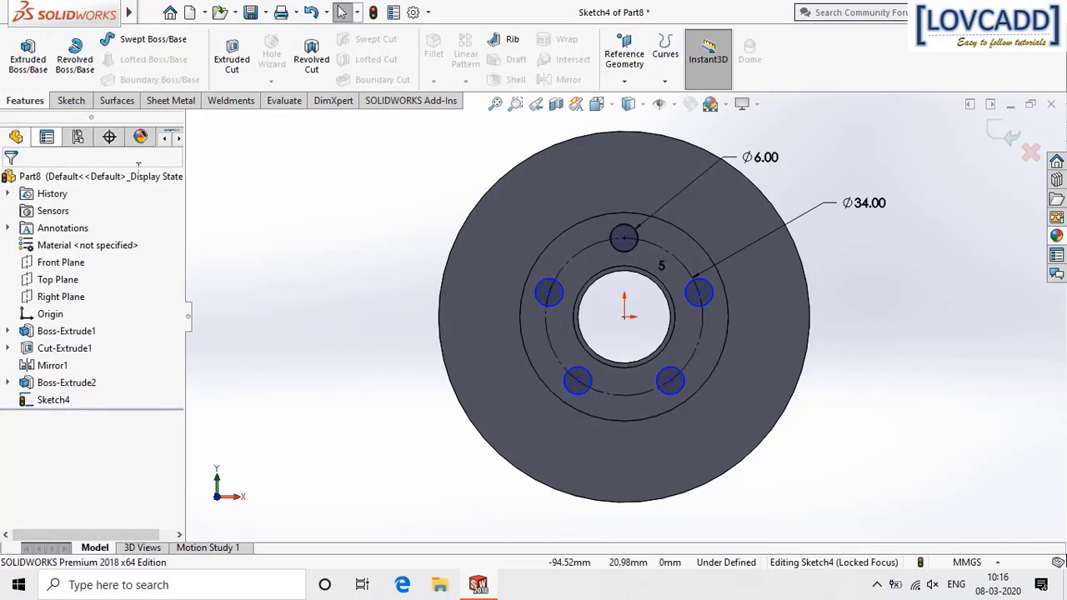
pyautogui.click(232, 59)
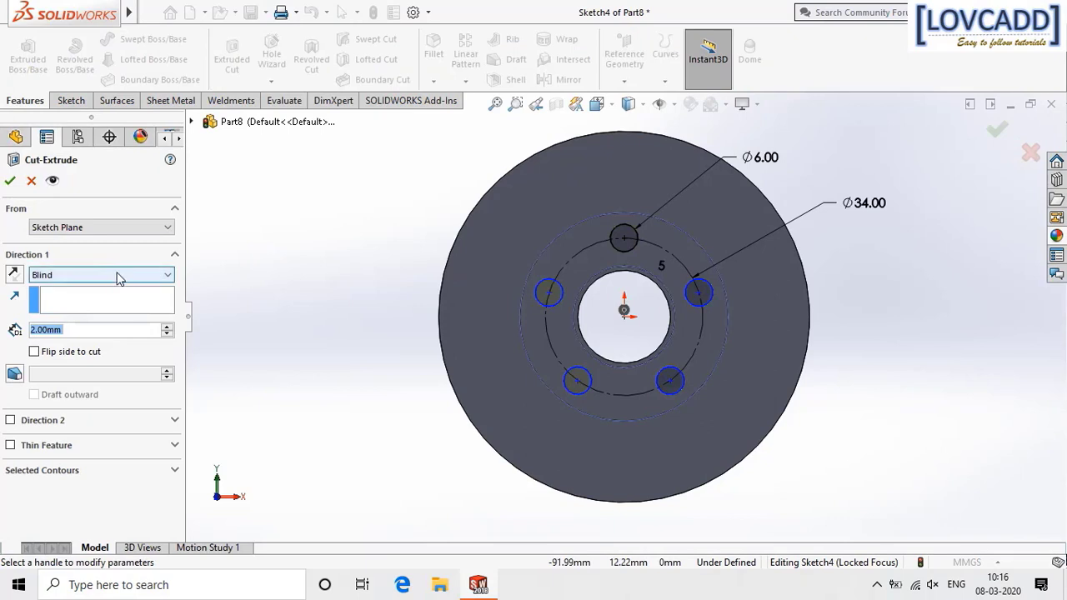
pyautogui.click(117, 278)
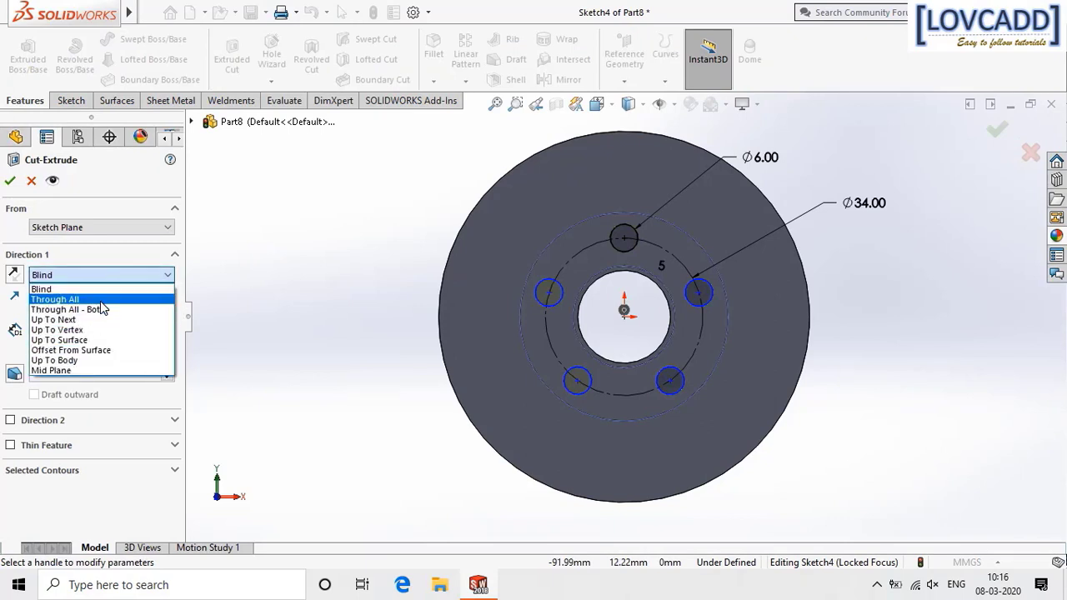
pyautogui.click(66, 300)
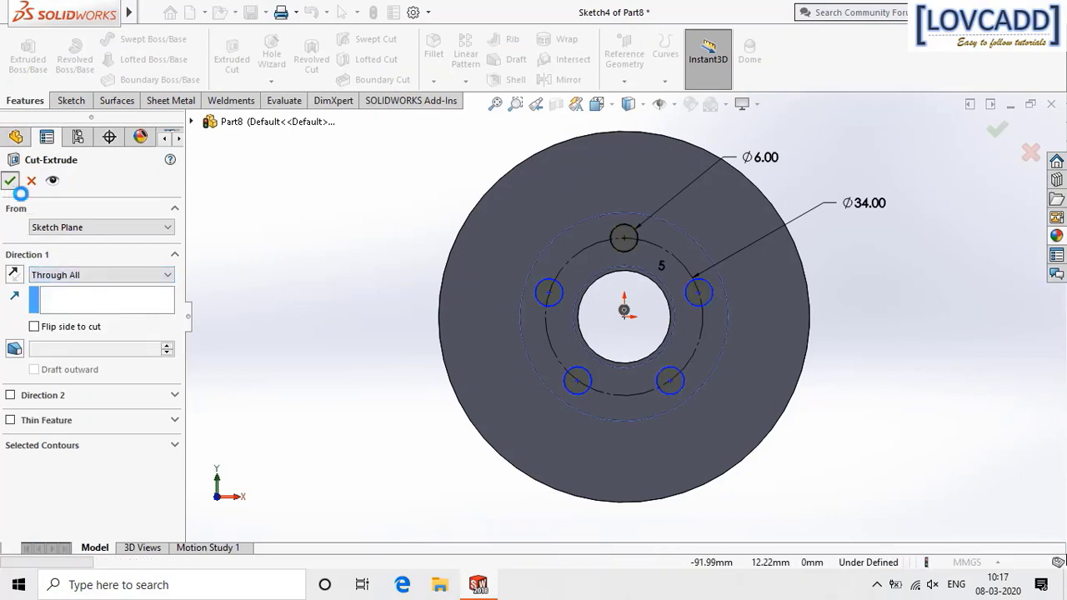
pyautogui.click(10, 182)
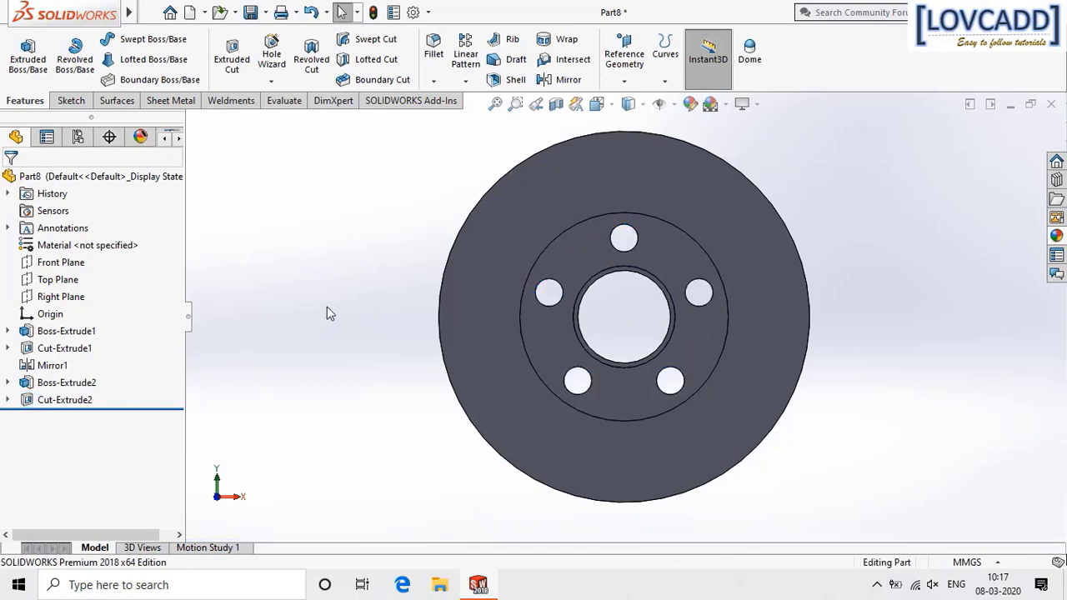
# Start a new sketch on the Top Plane and orient the view normal to it.
pyautogui.moveTo(327, 307); pyautogui.dragTo(306, 331, button='middle')
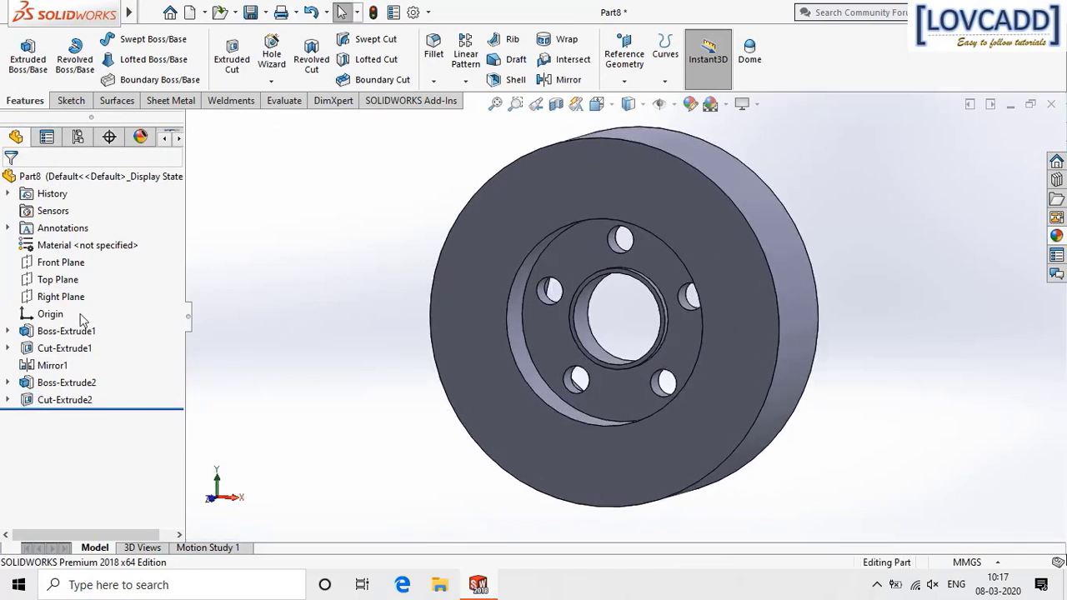
pyautogui.click(72, 284)
pyautogui.click(90, 258)
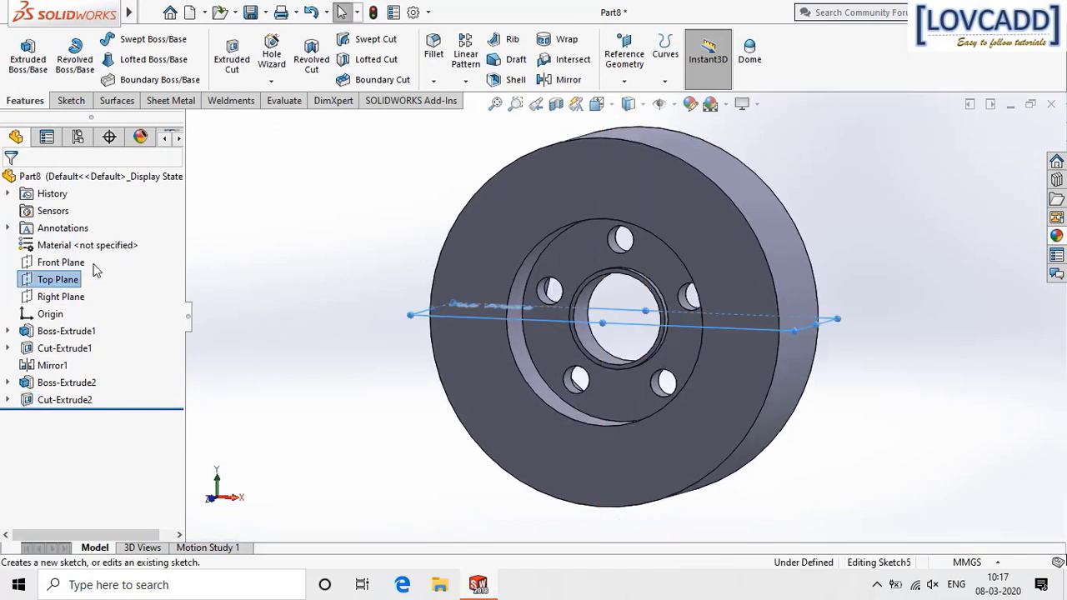
pyautogui.click(751, 71)
pyautogui.click(780, 60)
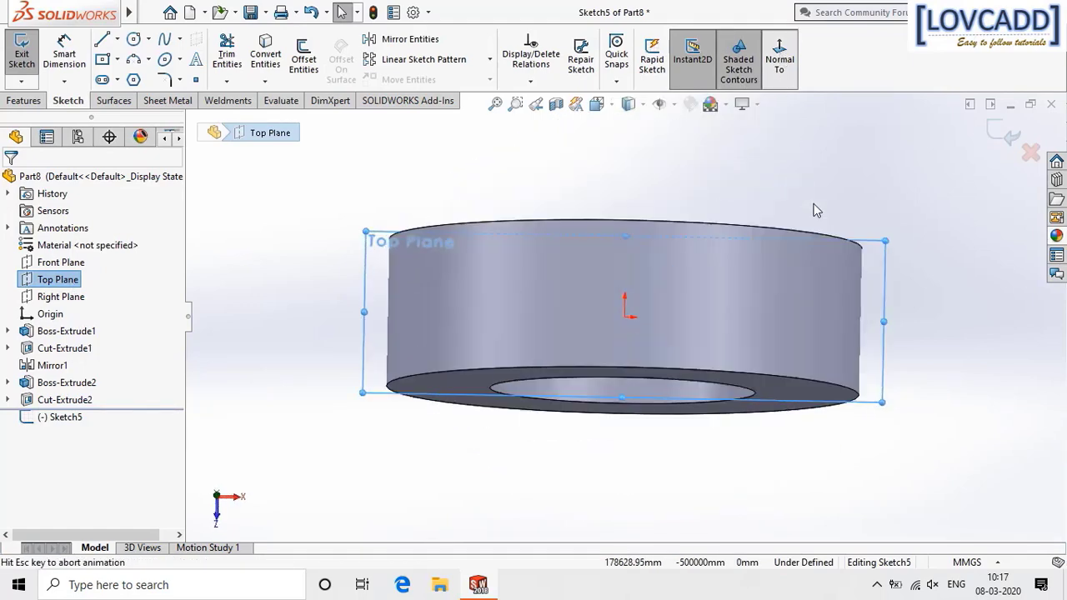
pyautogui.click(798, 208)
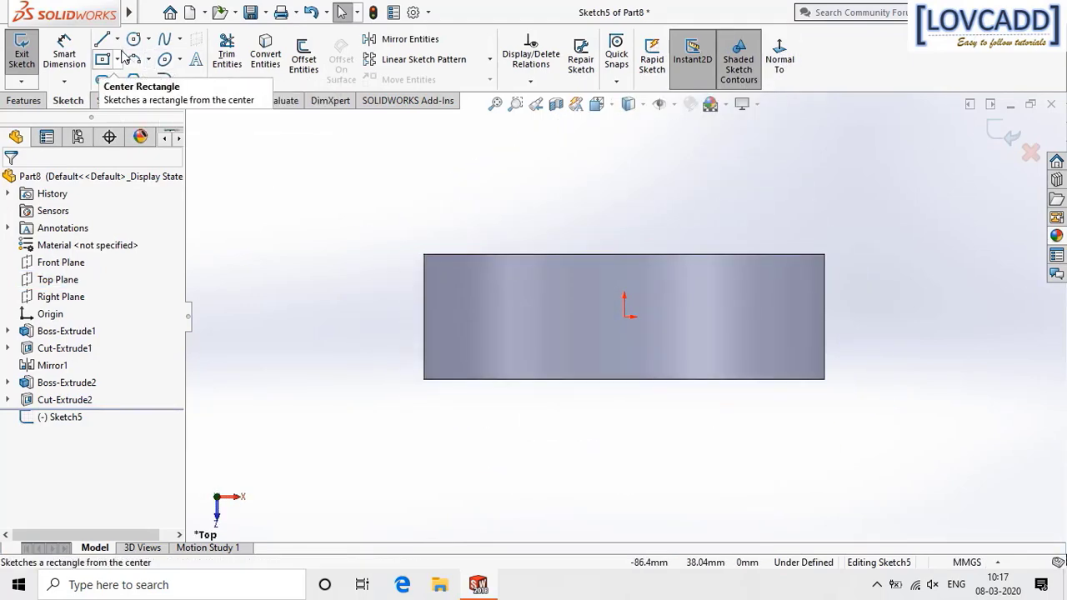
# Sketch a vertical centerline about 25 mm long upward from the origin.
pyautogui.click(116, 38)
pyautogui.click(134, 78)
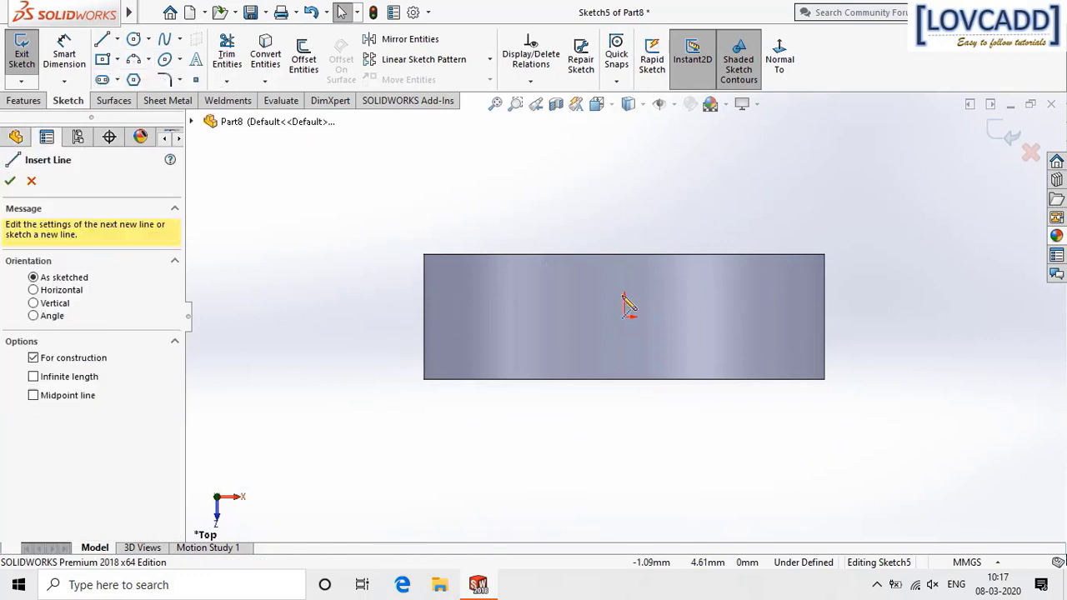
pyautogui.click(625, 317)
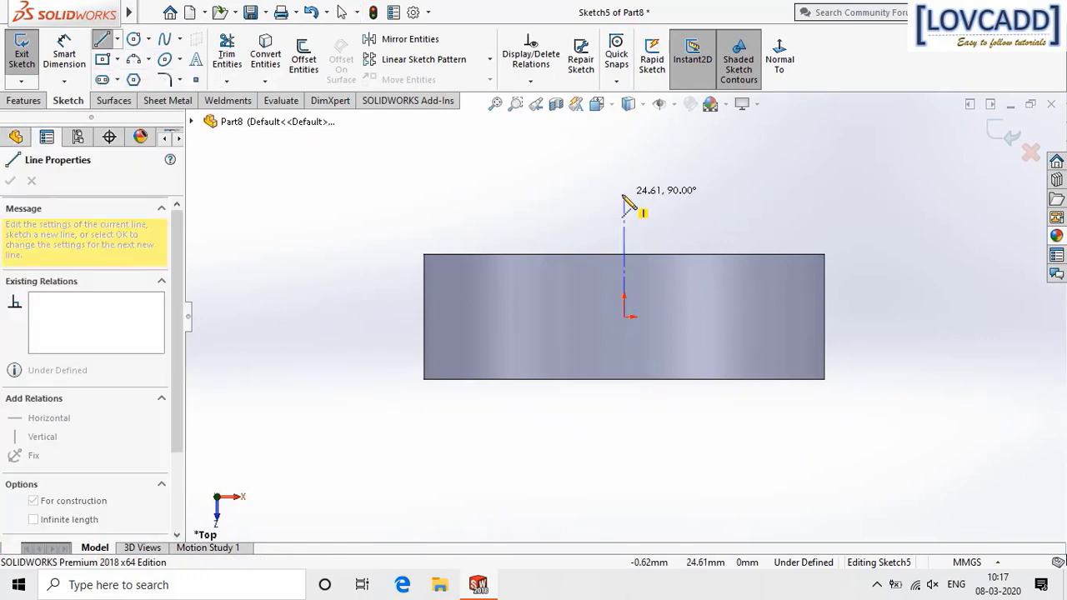
pyautogui.click(624, 190)
pyautogui.rightClick(627, 195)
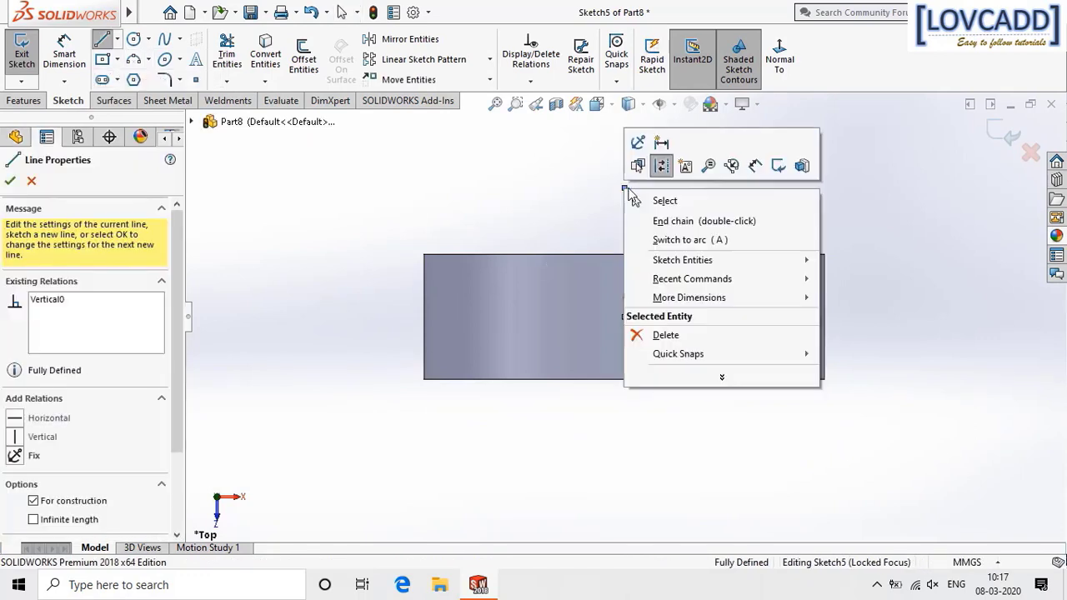
pyautogui.click(657, 202)
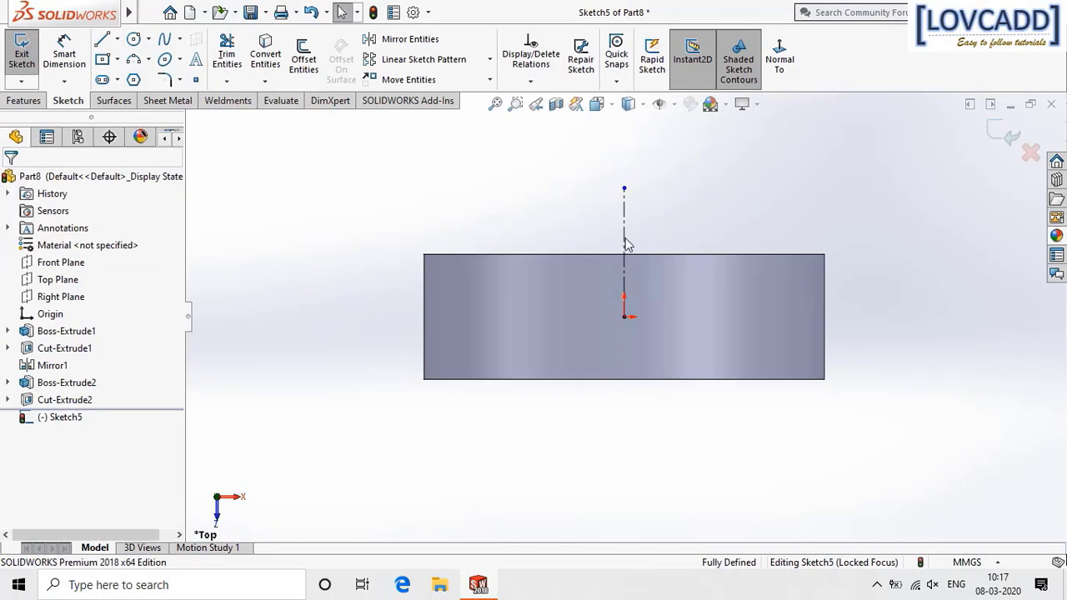
# Sketch a closed trapezoid groove profile with lines inside the wheel's right edge, its long side about 19 mm along that edge.
pyautogui.click(101, 39)
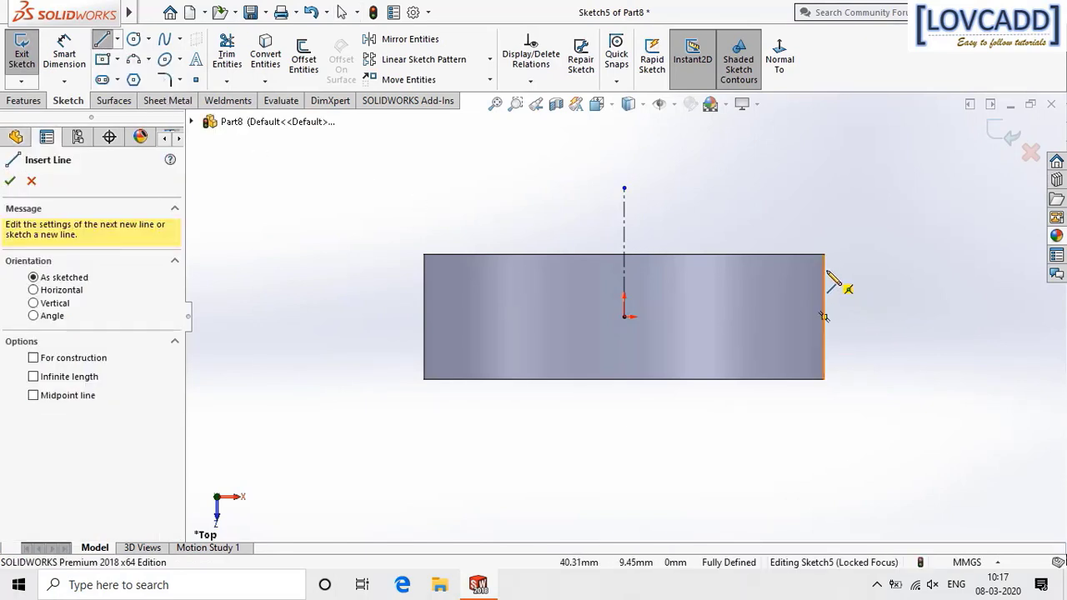
pyautogui.click(823, 317)
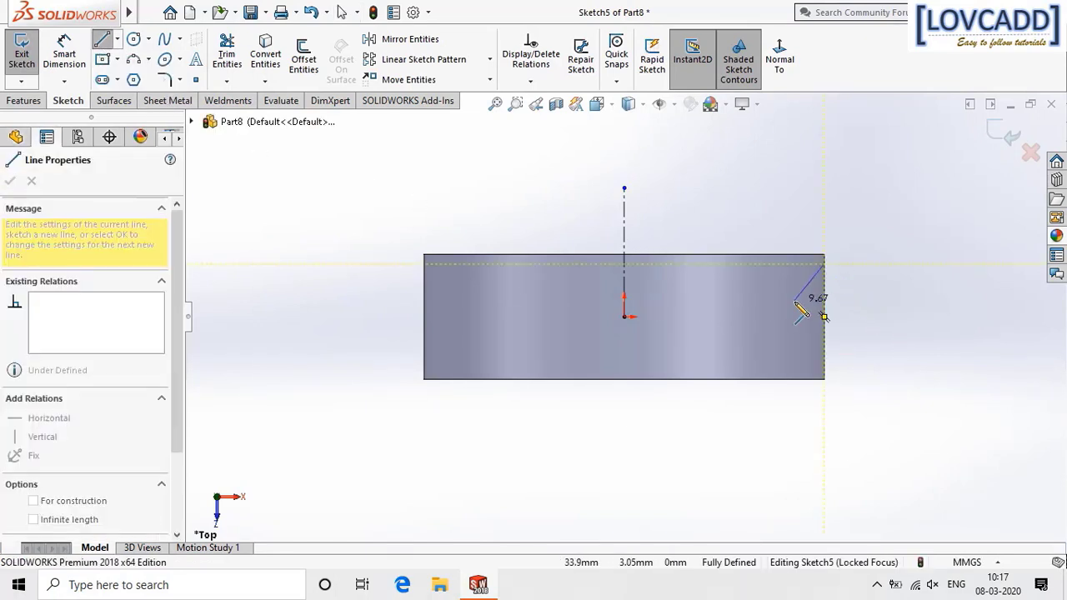
pyautogui.click(796, 292)
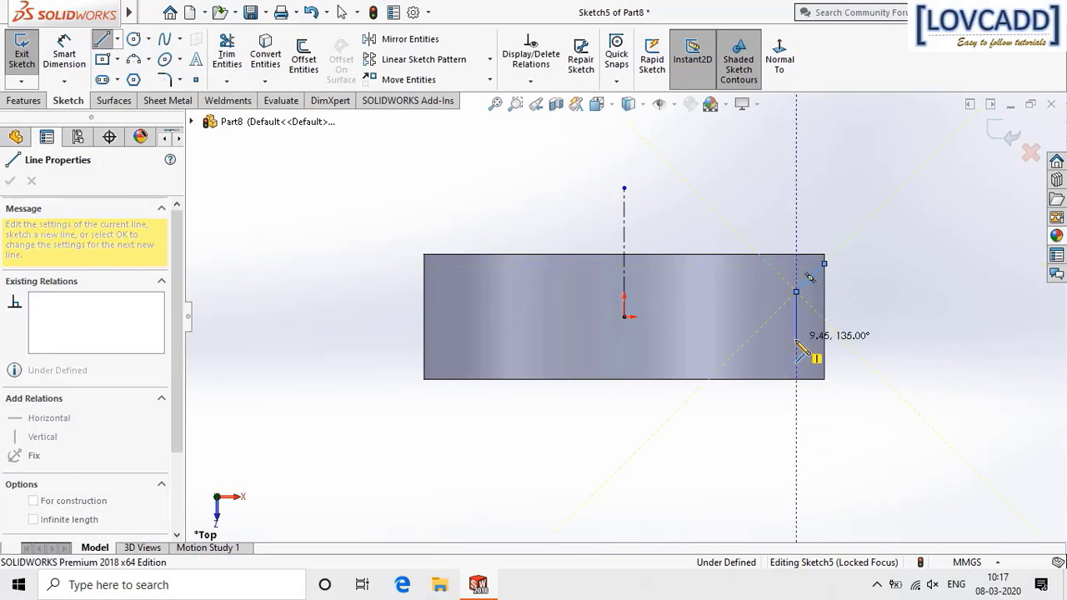
pyautogui.click(796, 339)
pyautogui.click(824, 360)
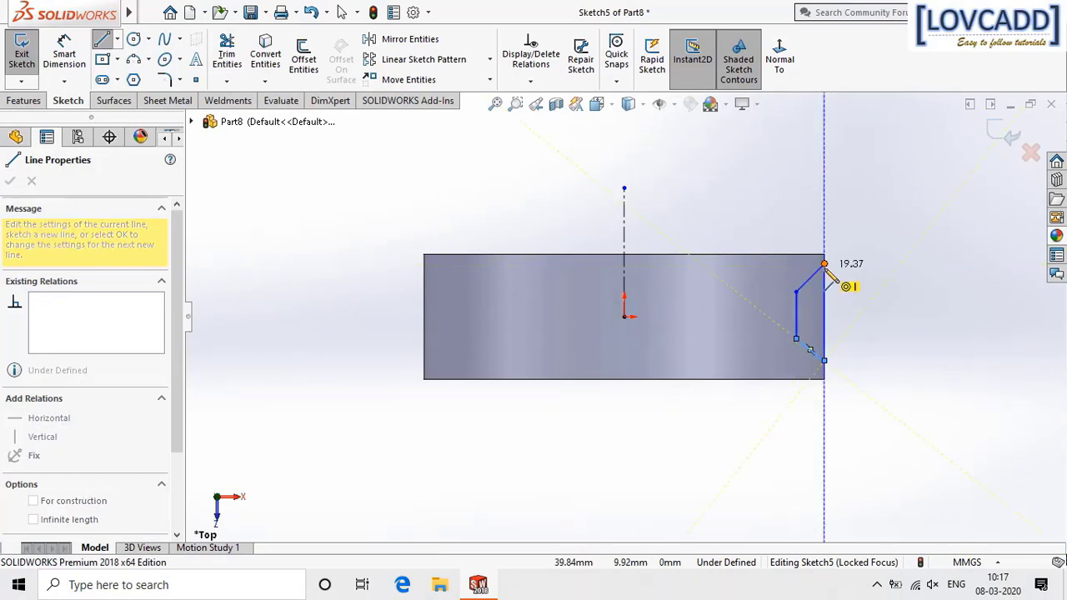
pyautogui.click(825, 265)
pyautogui.rightClick(830, 269)
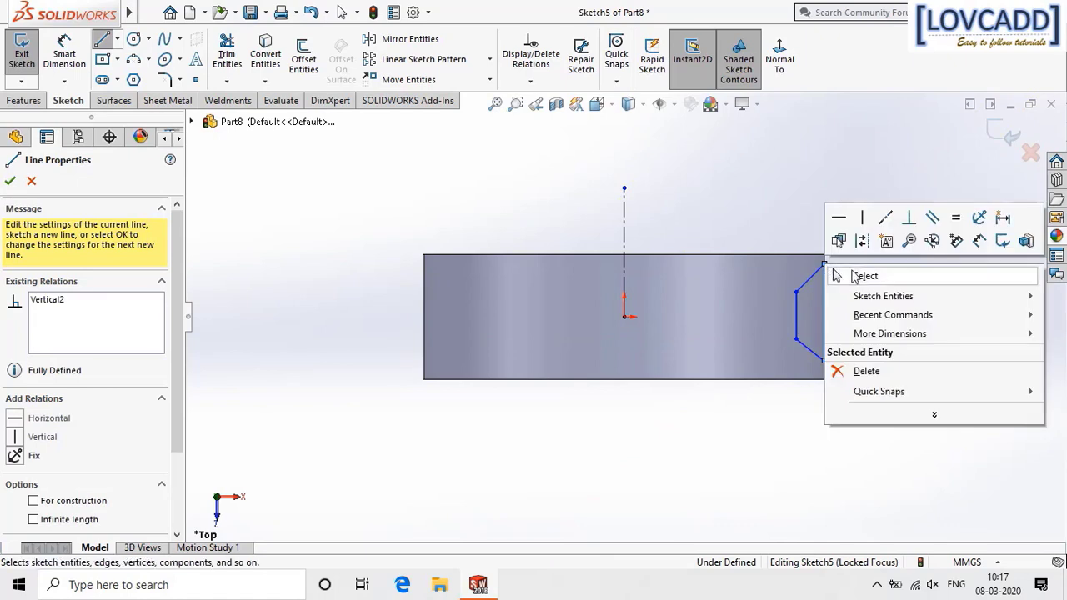
pyautogui.click(851, 275)
# Dimension the profile's upper outer corner 3 mm from the wheel's upper edge.
pyautogui.scroll(-4, 851, 271)
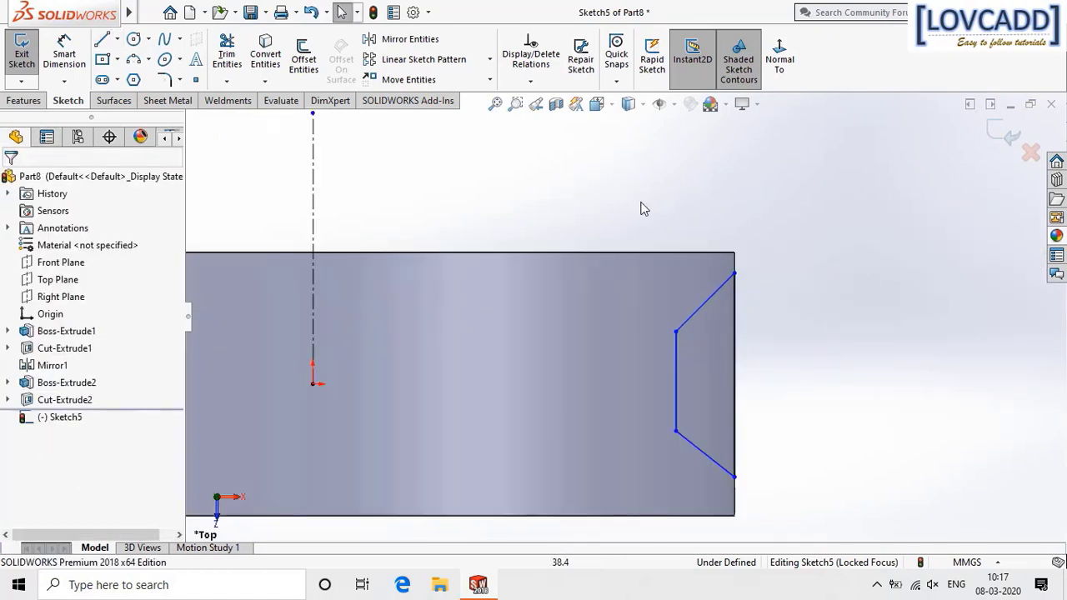
pyautogui.click(64, 54)
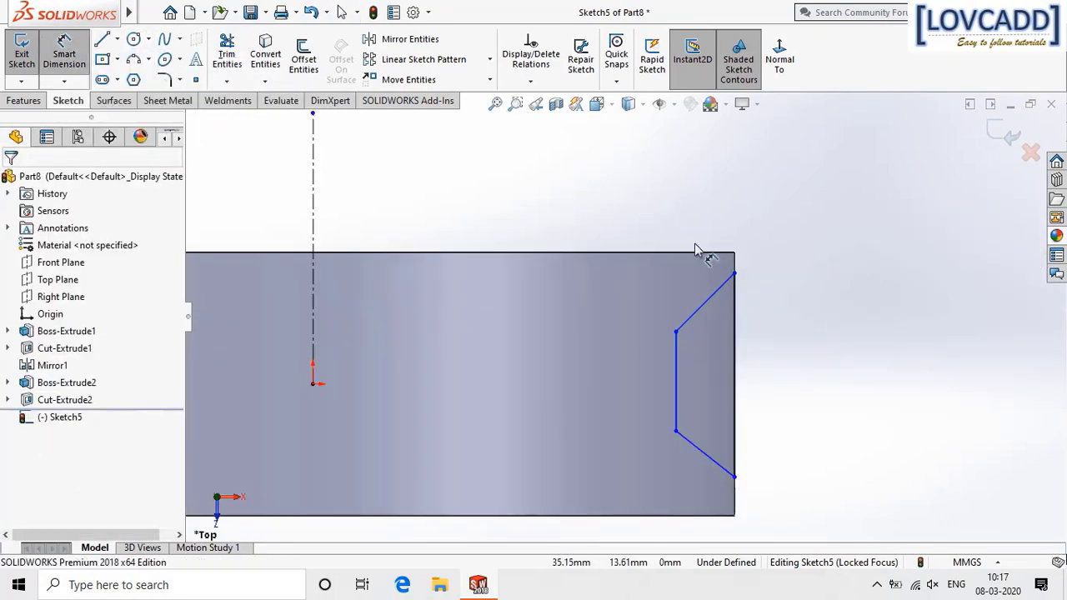
pyautogui.click(734, 272)
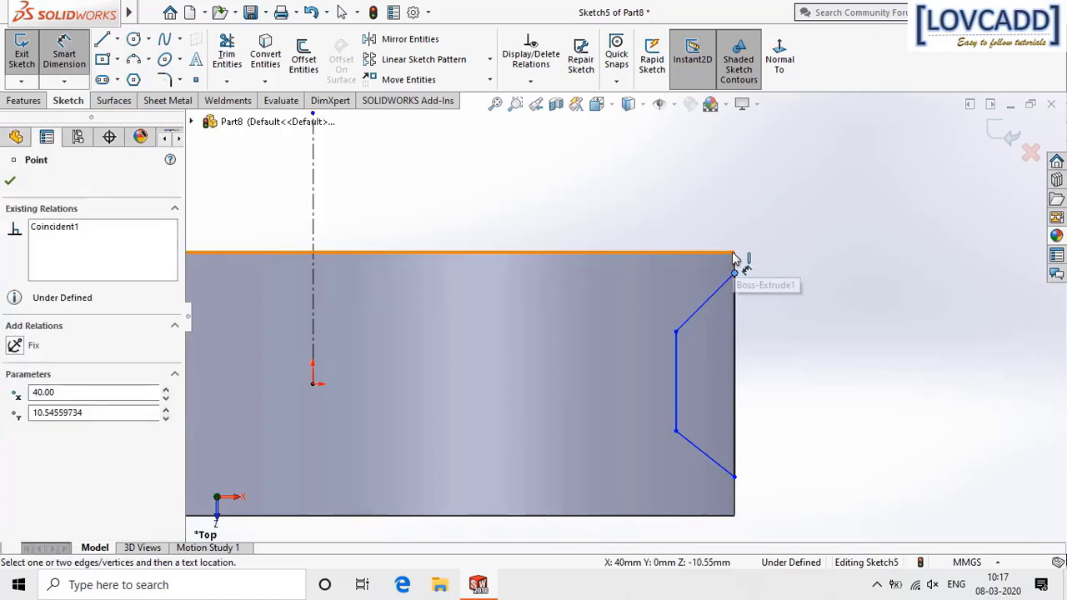
pyautogui.click(733, 253)
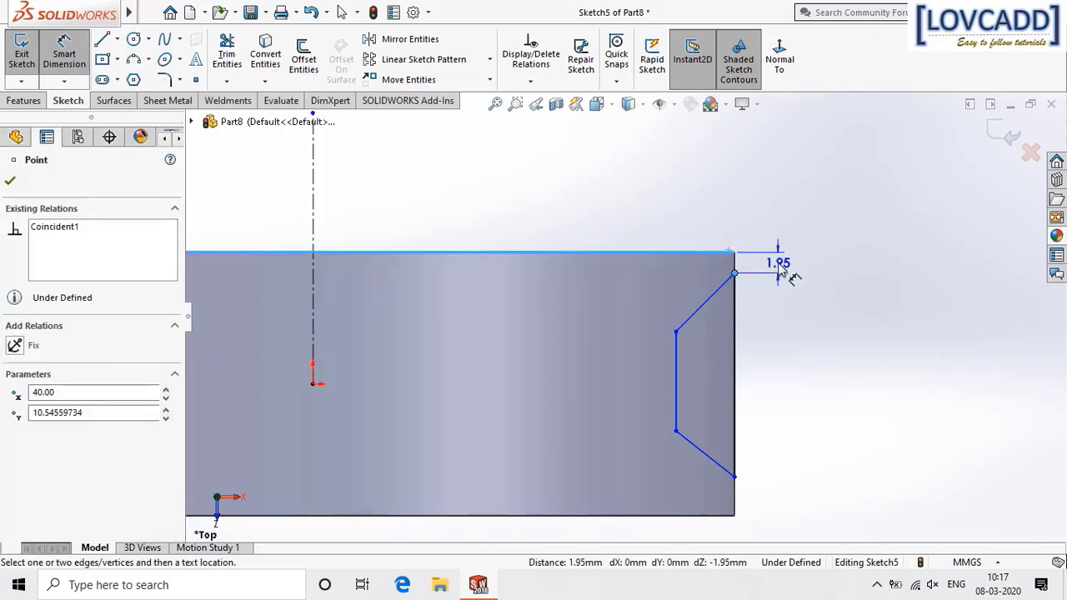
pyautogui.click(780, 265)
pyautogui.write('3')
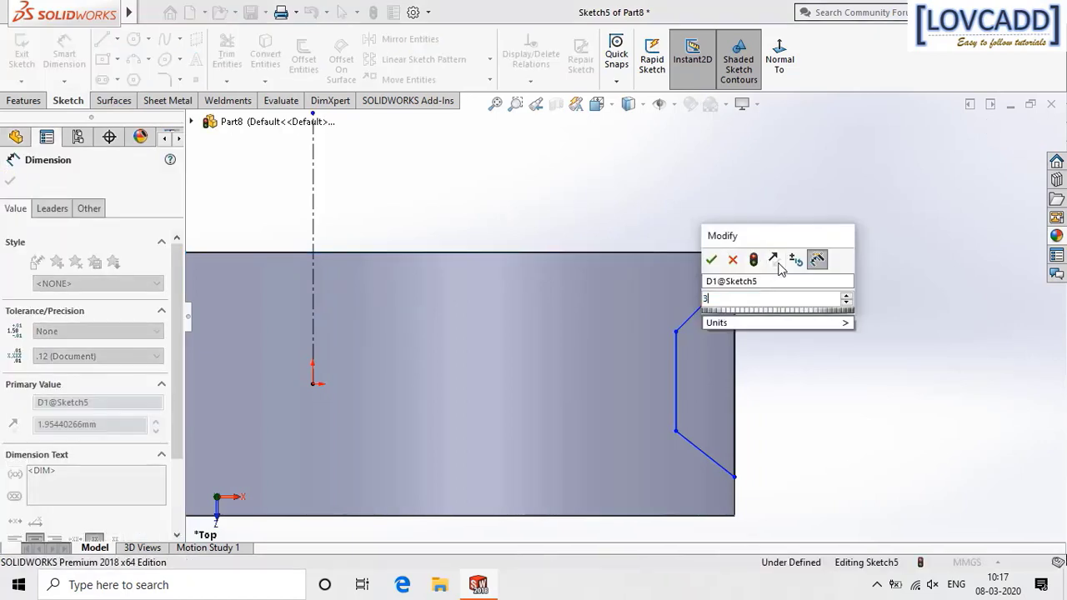
pyautogui.click(711, 260)
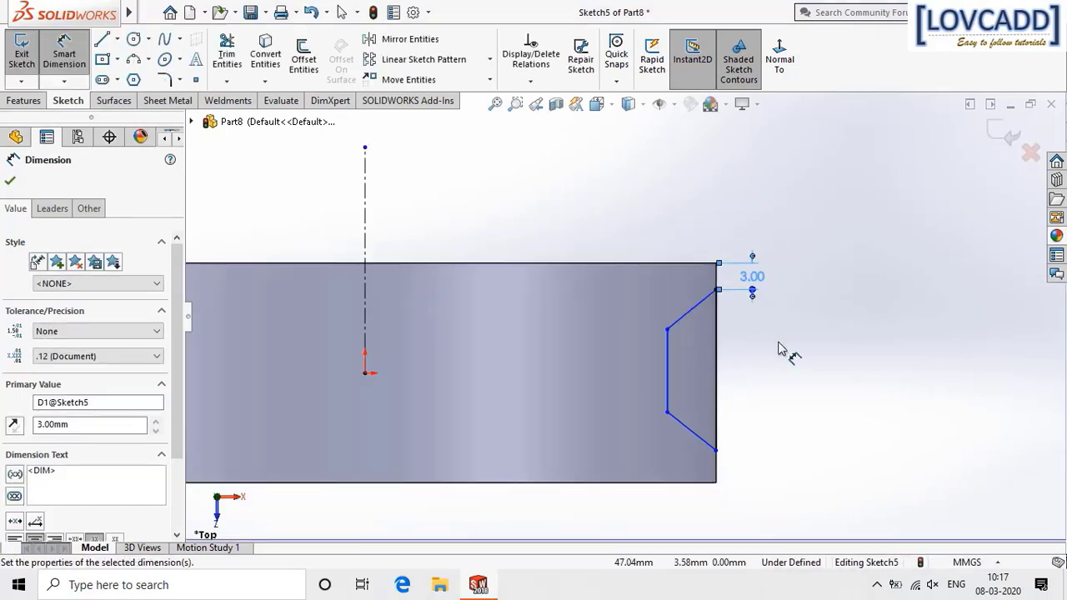
# Dimension the profile's lower outer corner 3 mm from the wheel's lower corner.
pyautogui.scroll(-2, 749, 477)
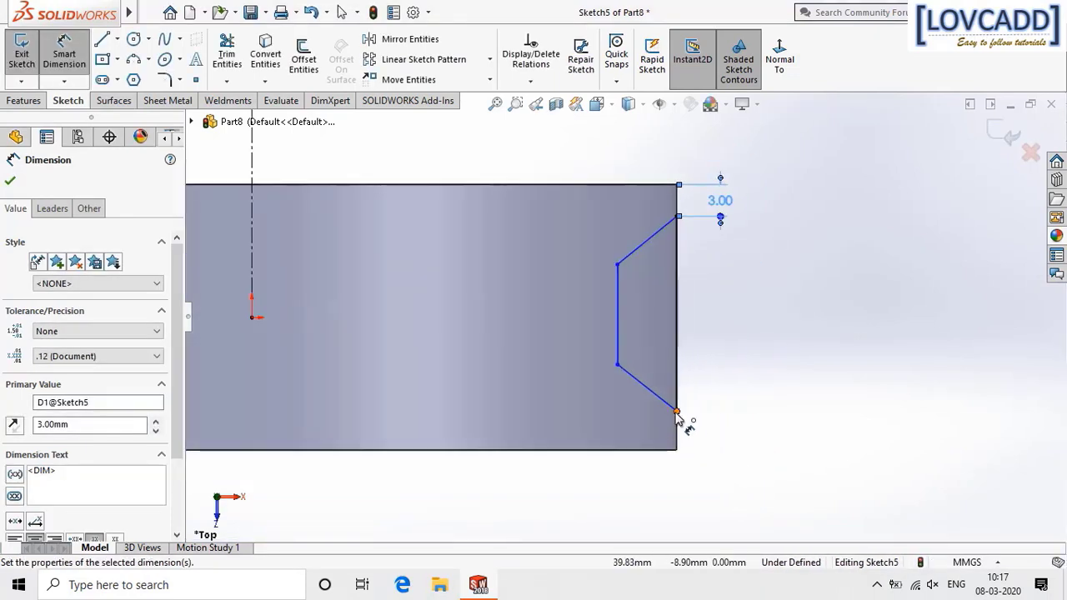
pyautogui.click(678, 444)
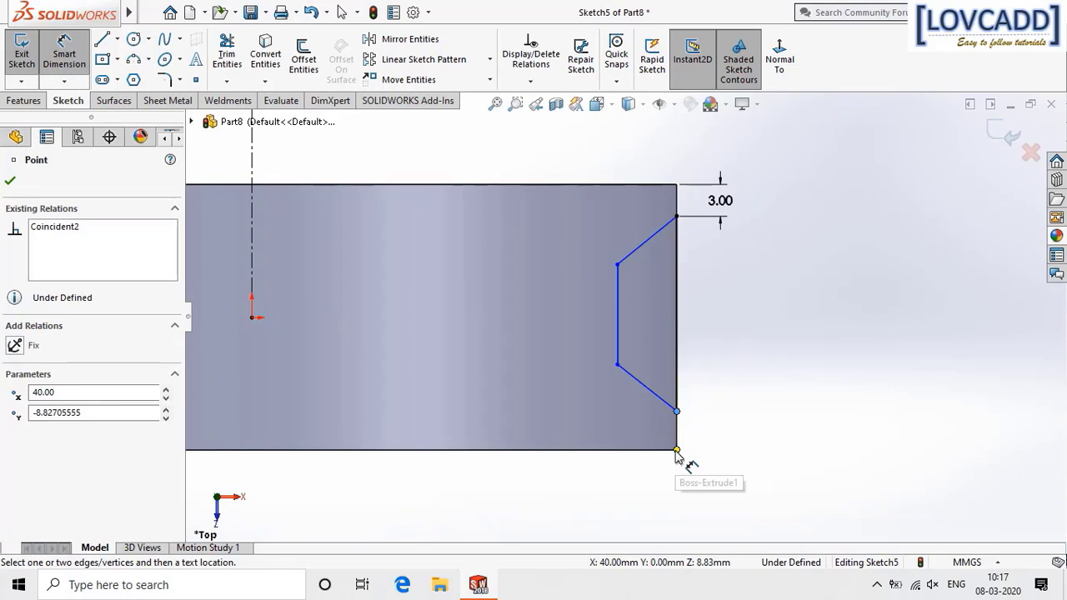
pyautogui.click(677, 451)
pyautogui.click(714, 440)
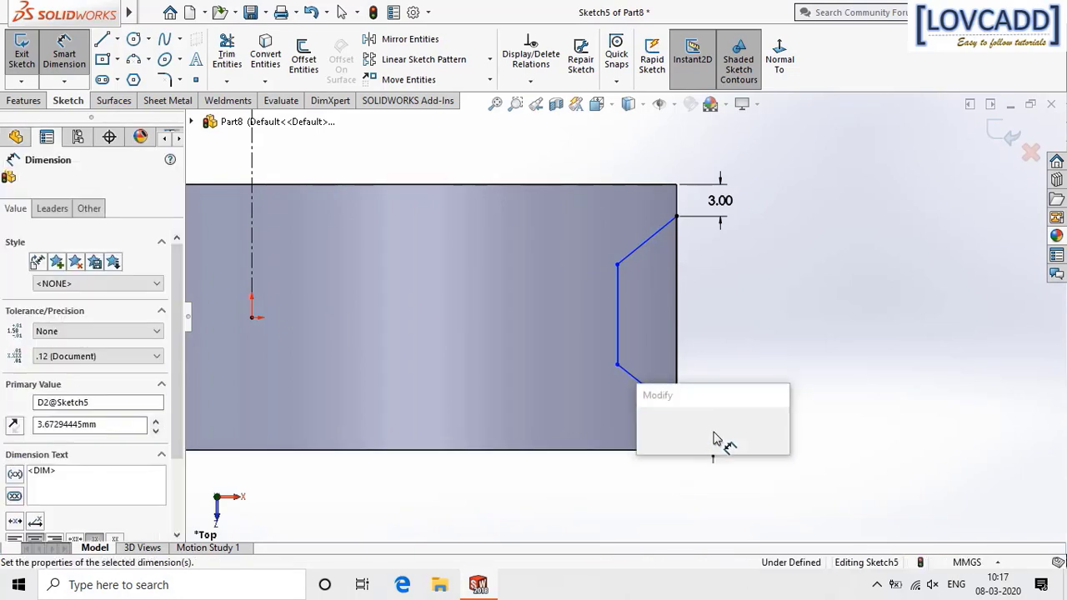
pyautogui.write('3')
pyautogui.click(648, 430)
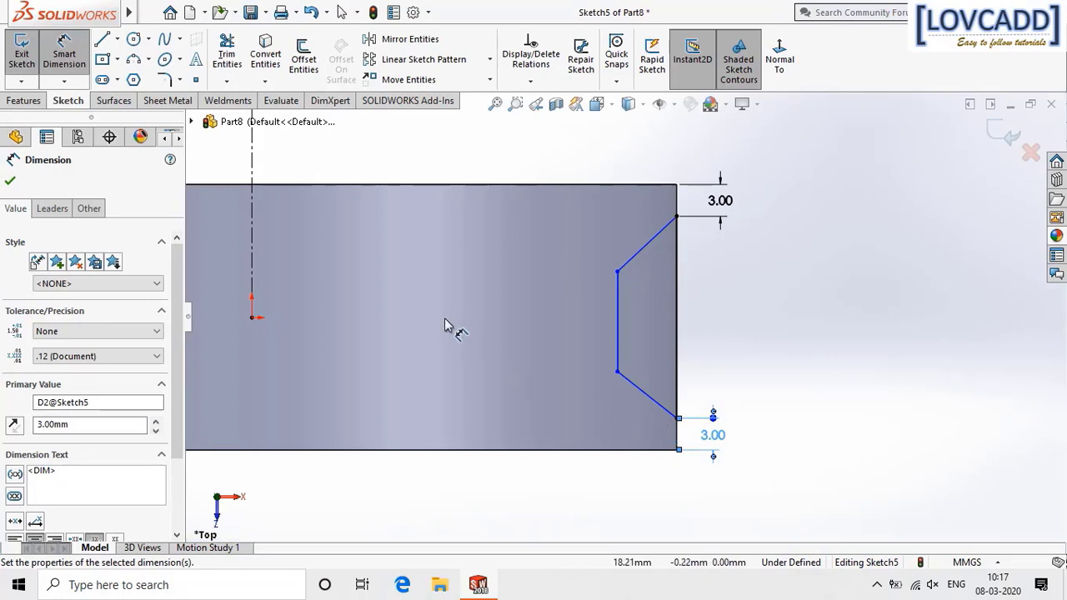
# Dimension the angle between the profile's lower slanted line and its vertical outer line as 60 degrees.
pyautogui.click(672, 412)
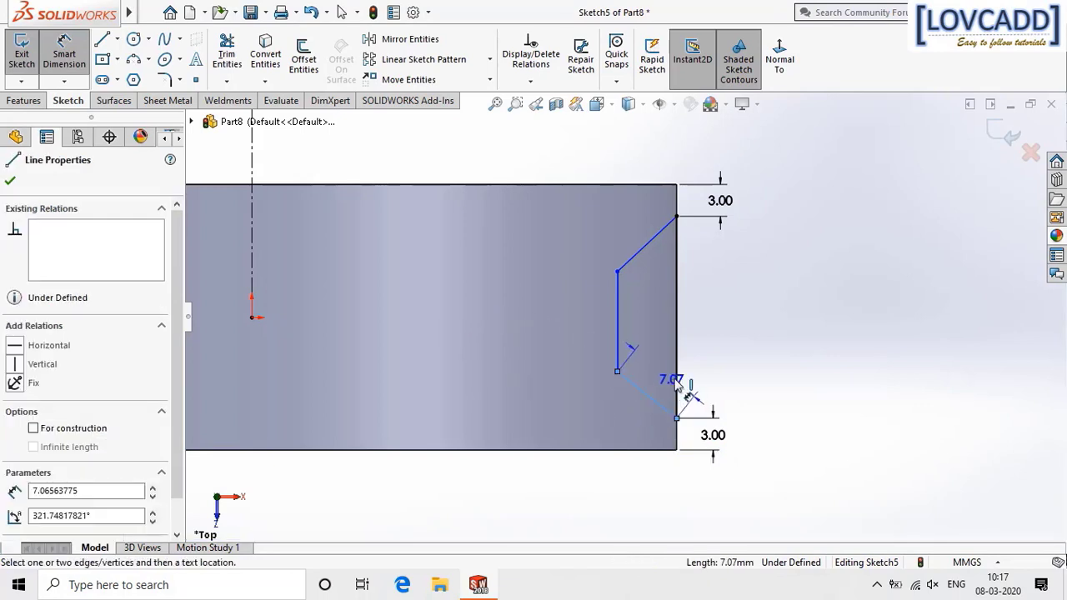
pyautogui.click(677, 380)
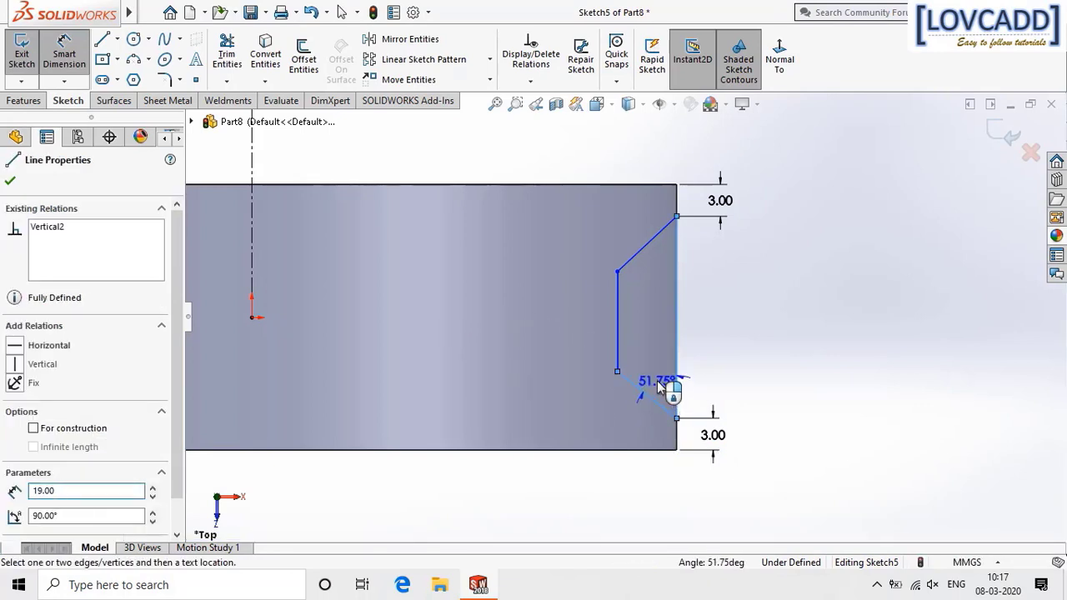
pyautogui.click(658, 385)
pyautogui.write('6')
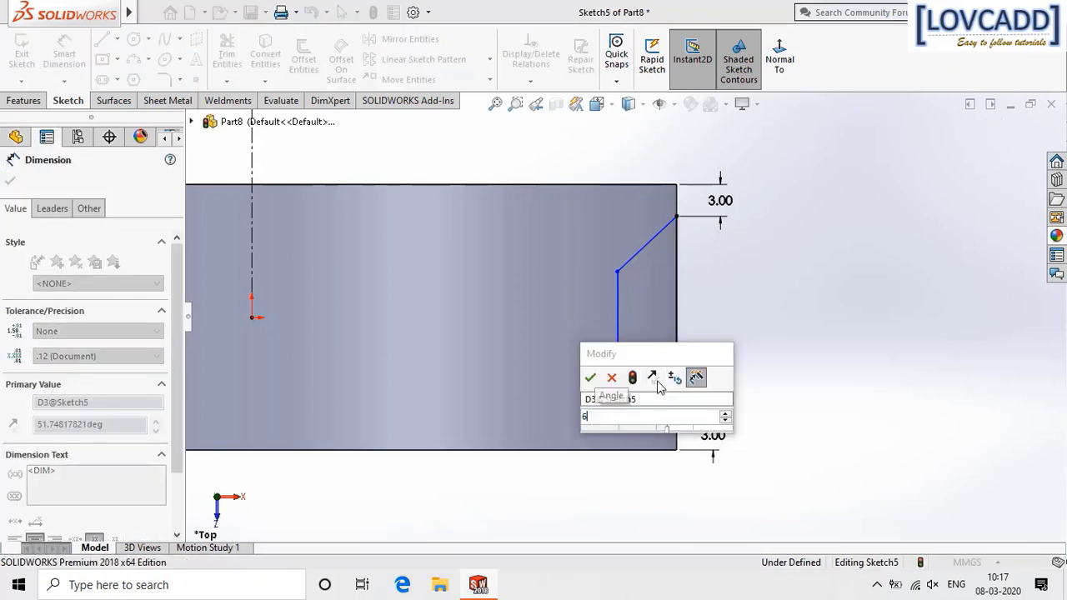
pyautogui.write('0')
pyautogui.press('Return')
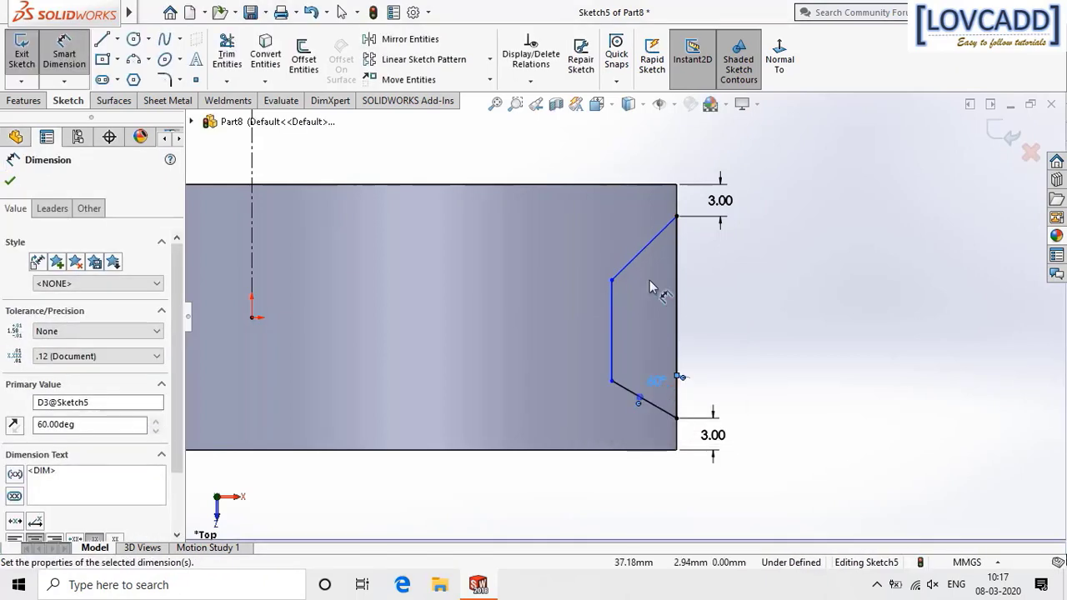
# Dimension the angle between the groove profile's upper slanted line and its vertical outer line as 60 degrees.
pyautogui.click(655, 240)
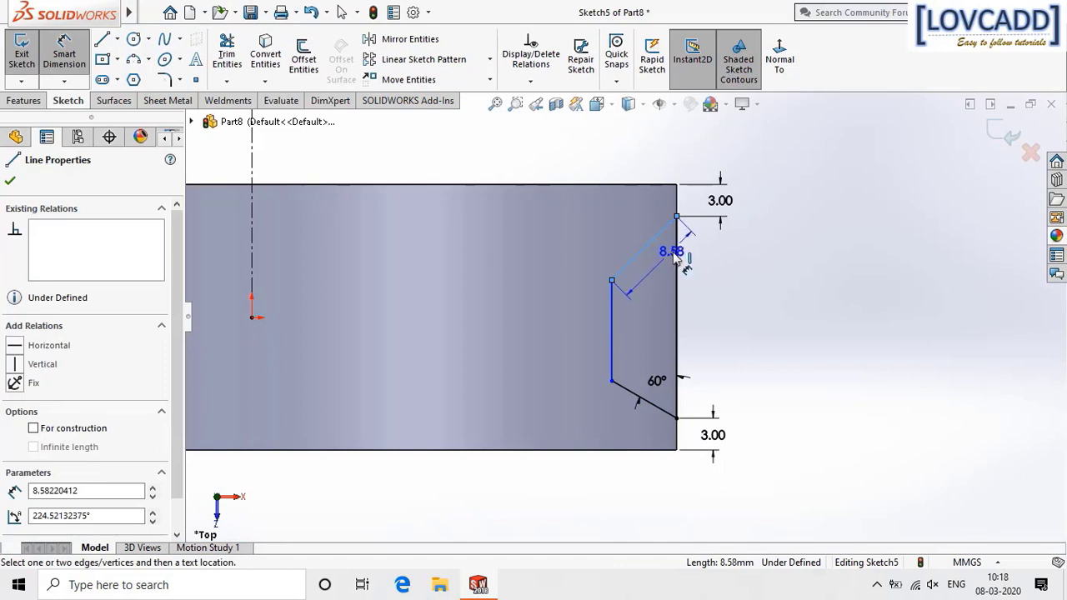
pyautogui.click(676, 256)
pyautogui.click(670, 269)
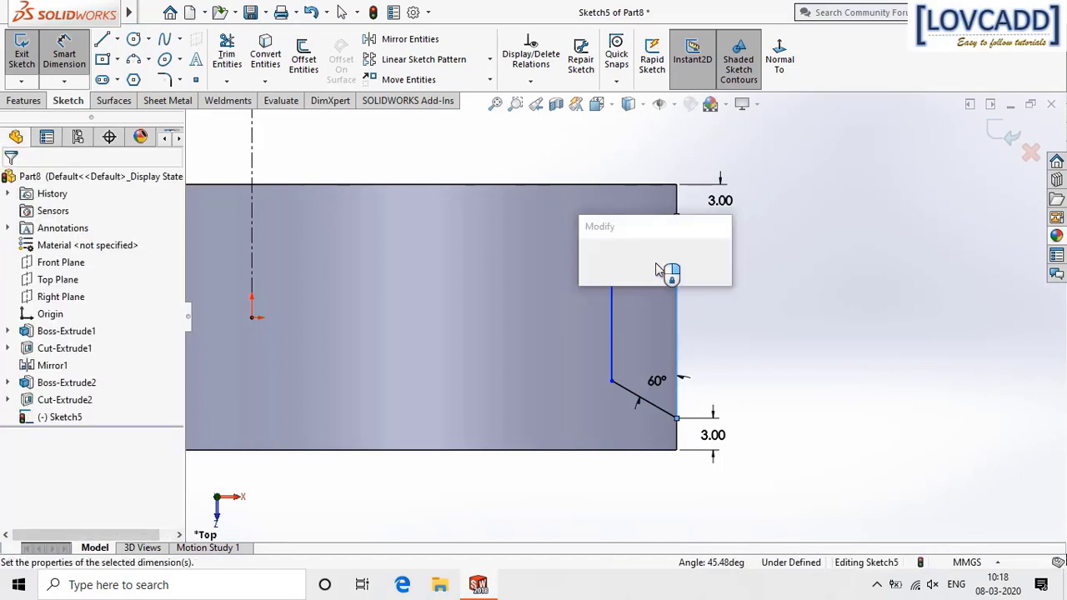
pyautogui.write('60')
pyautogui.press('Return')
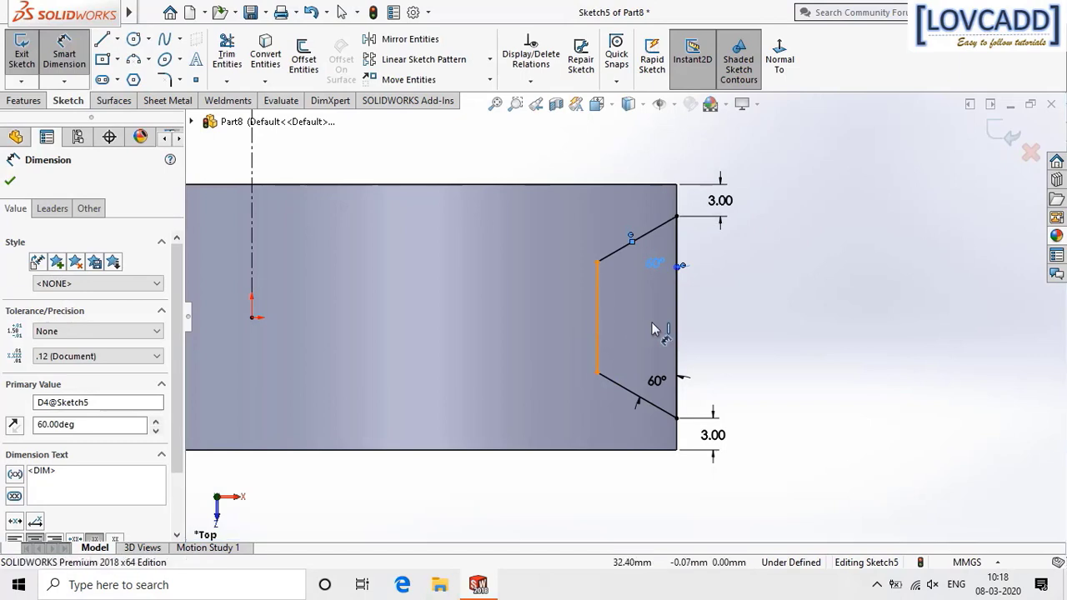
# Dimension the distance between the groove profile's inner and outer vertical lines as 6 mm.
pyautogui.click(598, 325)
pyautogui.click(679, 321)
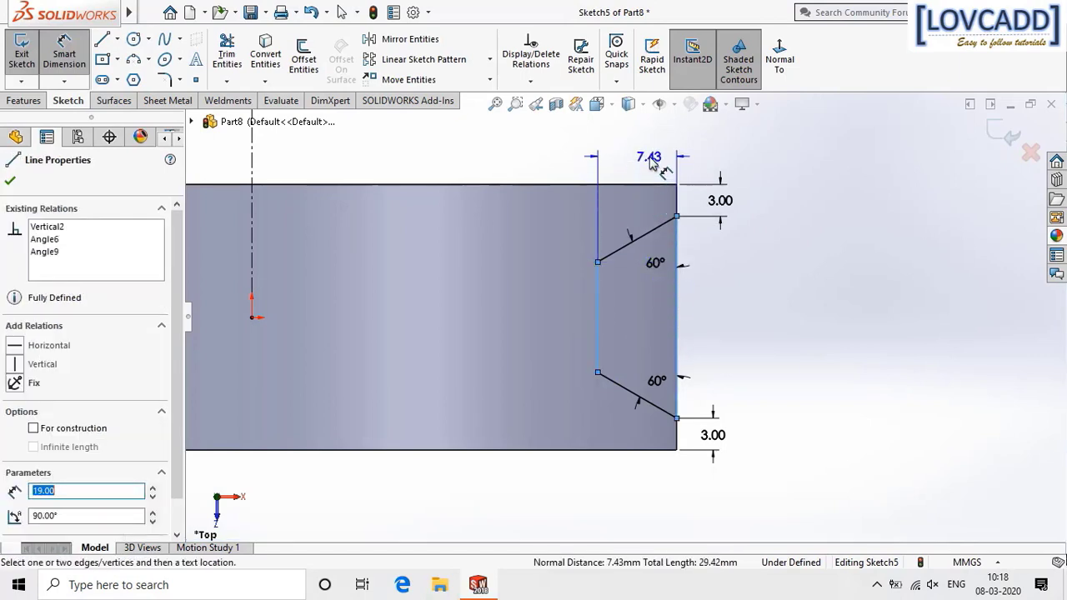
pyautogui.click(652, 164)
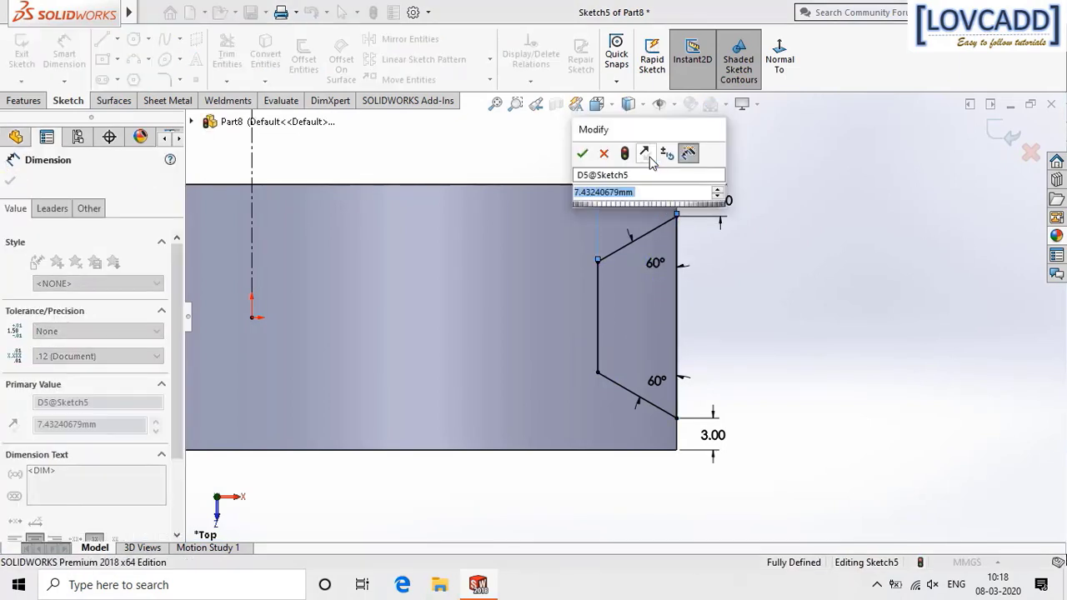
pyautogui.press('Return')
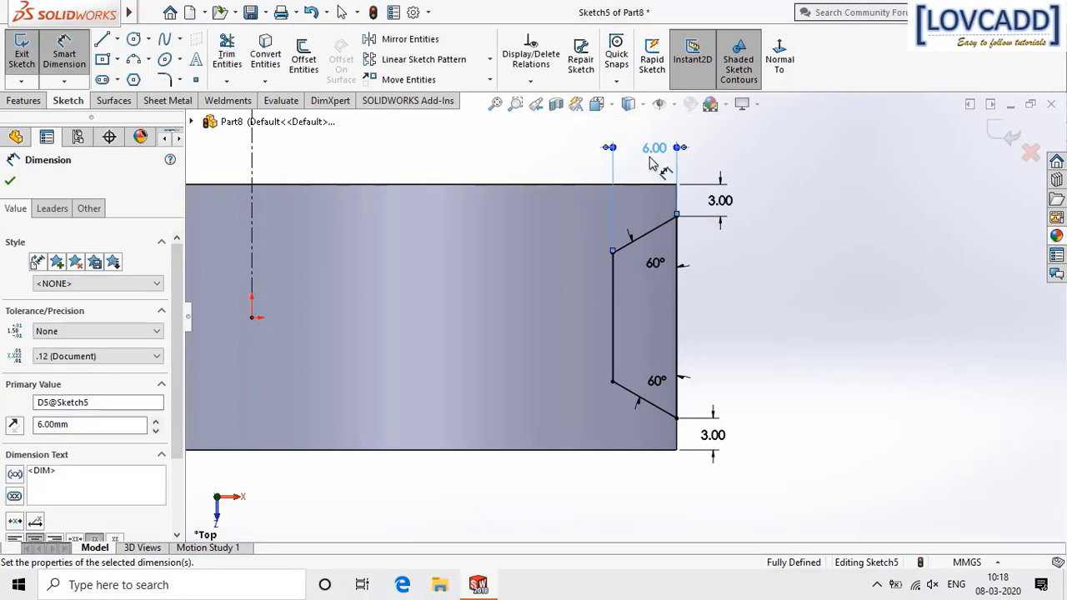
pyautogui.click(10, 182)
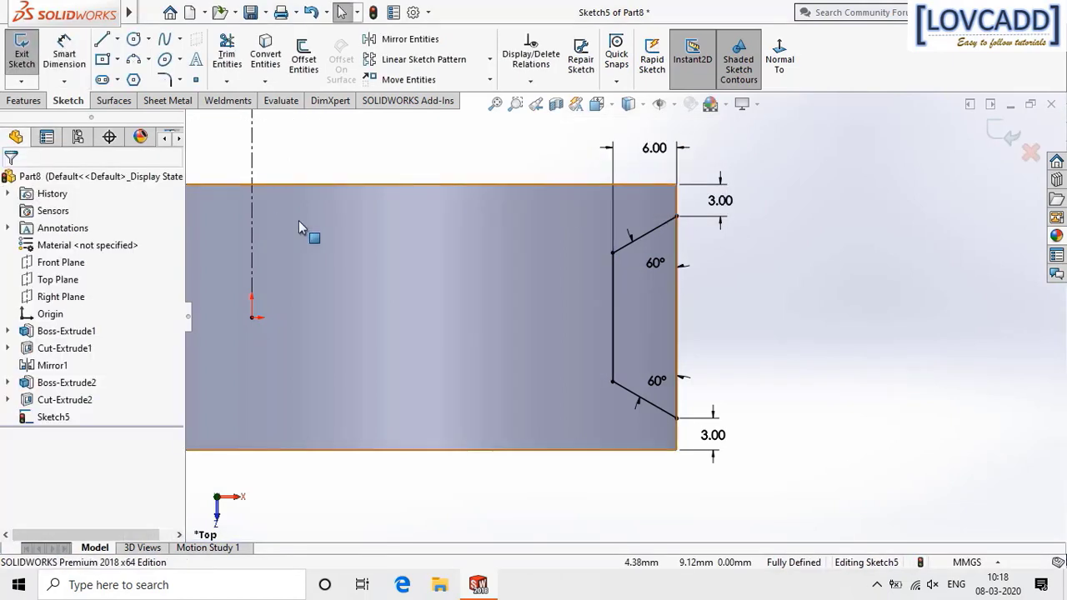
# Cut the groove around the wheel's rim by revolving the trapezoid profile 360 degrees about the vertical centerline.
pyautogui.press('f')
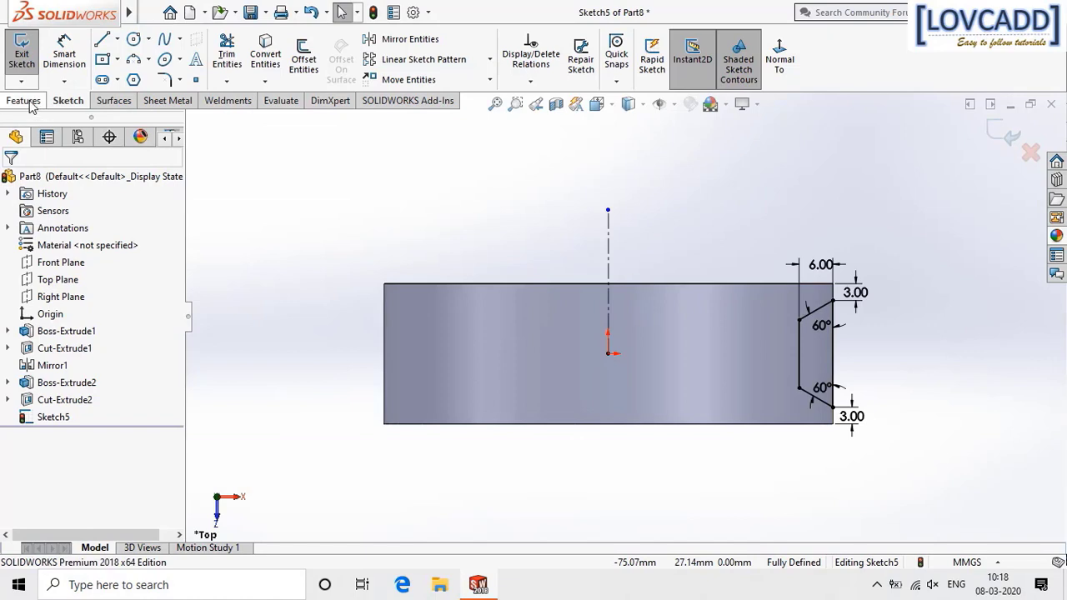
pyautogui.click(25, 101)
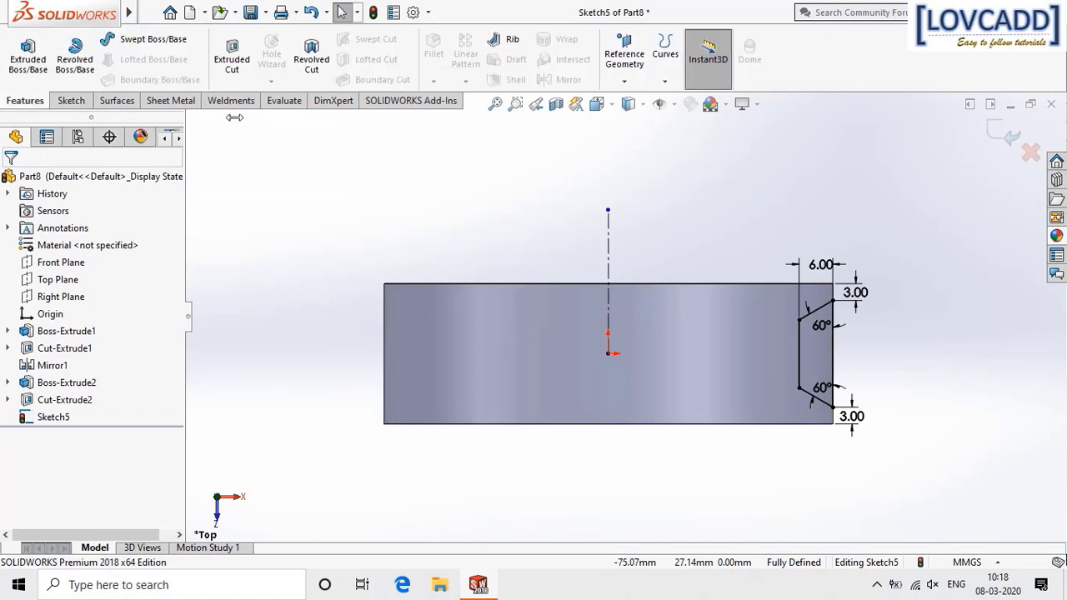
pyautogui.click(310, 66)
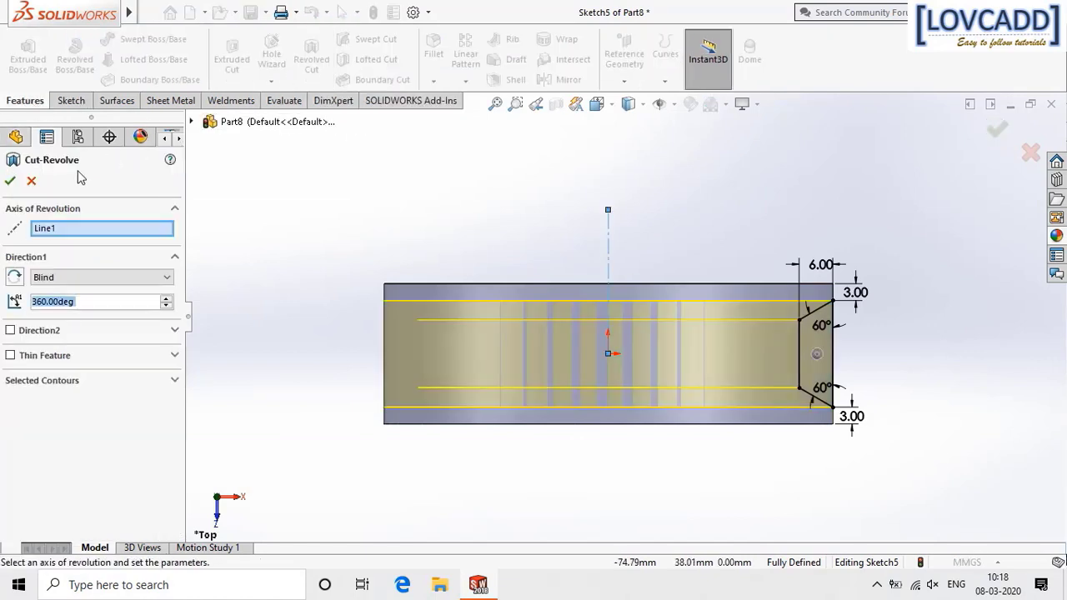
pyautogui.click(10, 183)
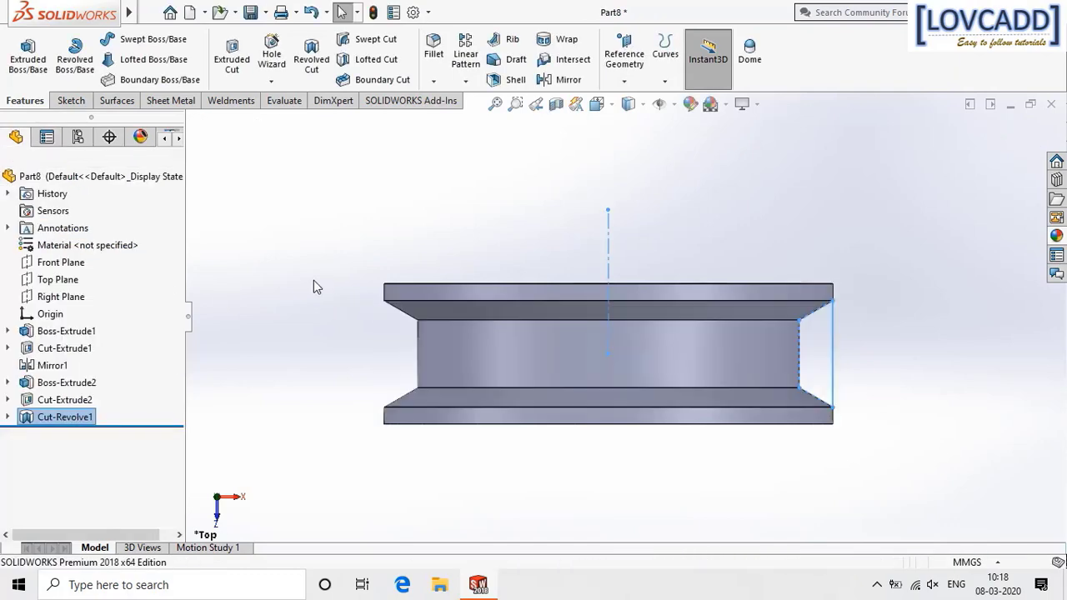
pyautogui.moveTo(304, 301); pyautogui.dragTo(296, 290, button='middle')
pyautogui.moveTo(297, 170); pyautogui.dragTo(267, 251, button='middle')
pyautogui.moveTo(324, 341); pyautogui.dragTo(320, 260, button='middle')
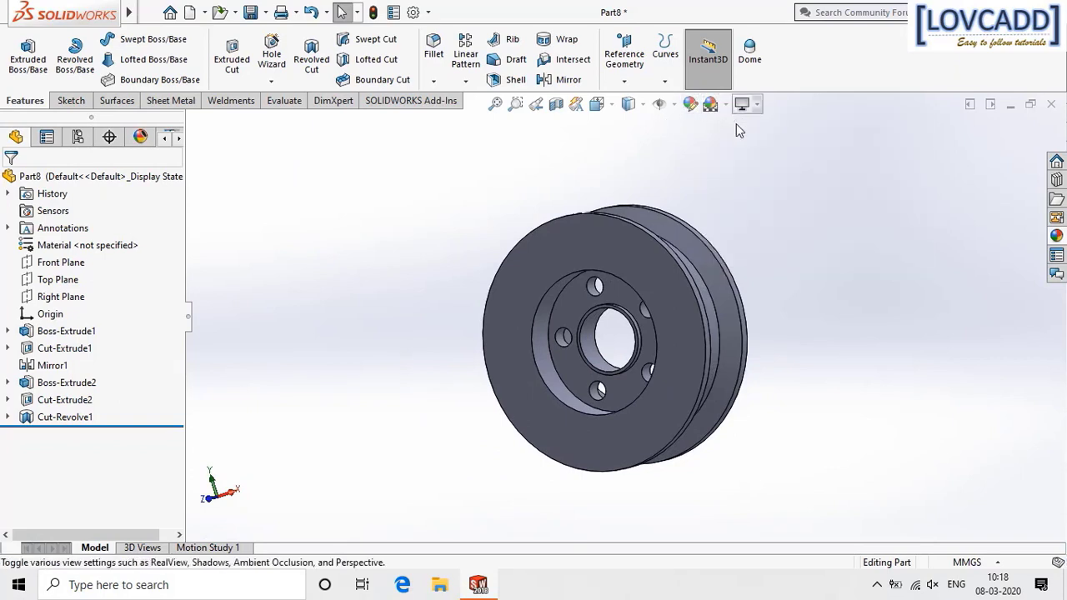
# Change the scene applied to the model view.
pyautogui.click(710, 104)
pyautogui.click(734, 144)
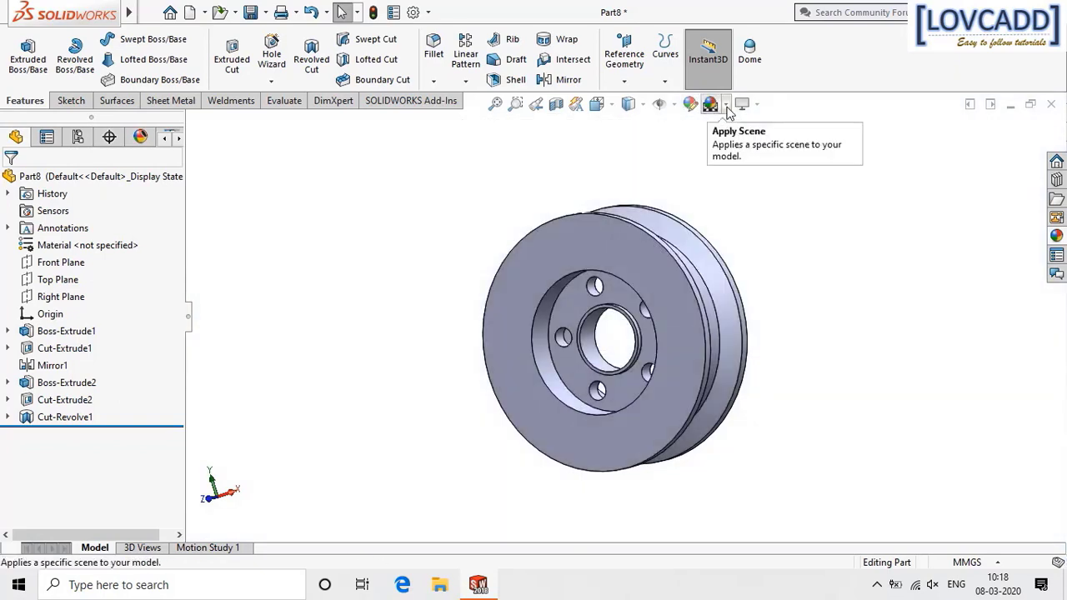
pyautogui.click(710, 105)
pyautogui.click(738, 126)
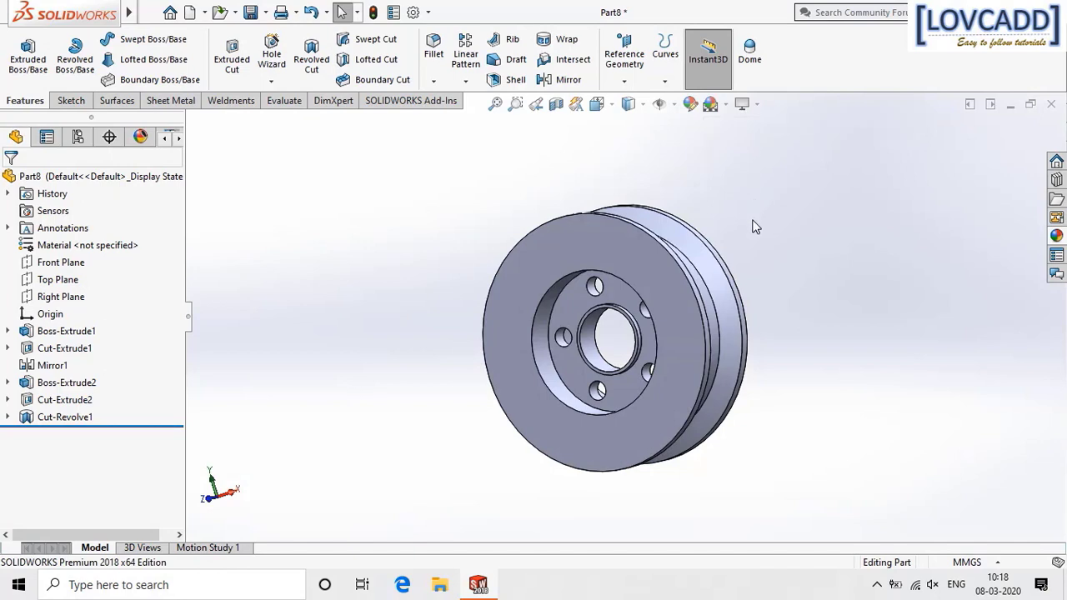
pyautogui.moveTo(753, 226); pyautogui.dragTo(792, 271, button='middle')
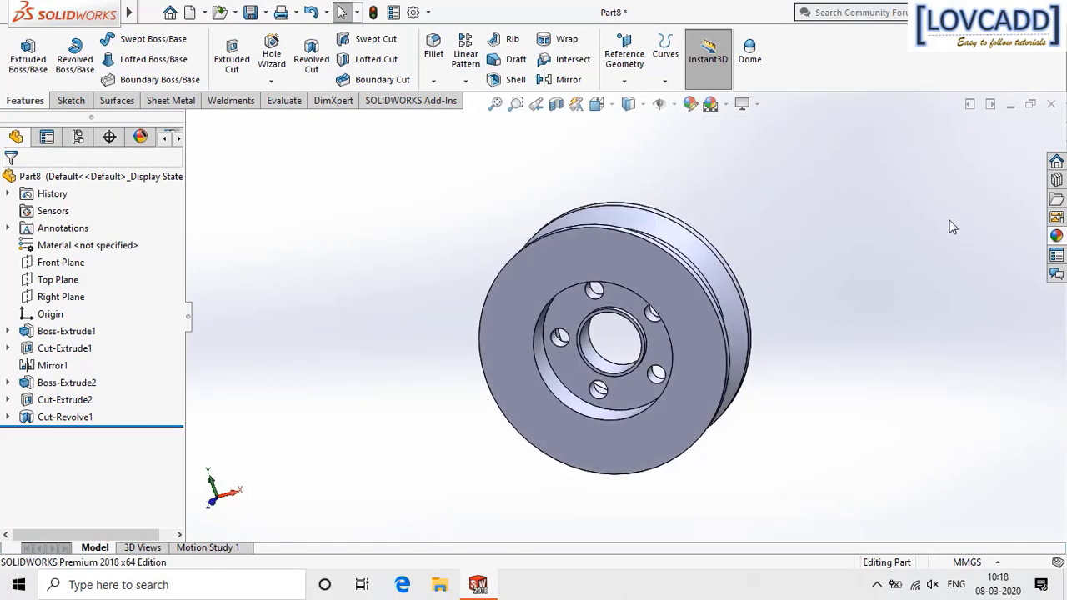
# Apply a steel appearance from the Metal category to the wheel.
pyautogui.click(691, 104)
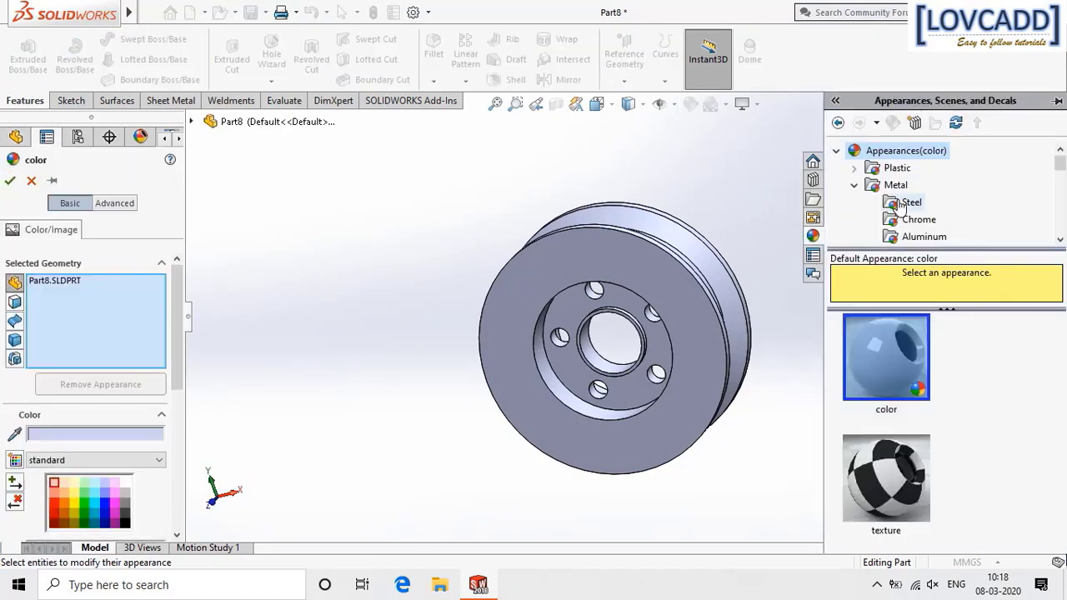
pyautogui.click(900, 202)
pyautogui.moveTo(917, 355); pyautogui.dragTo(672, 377)
pyautogui.click(998, 132)
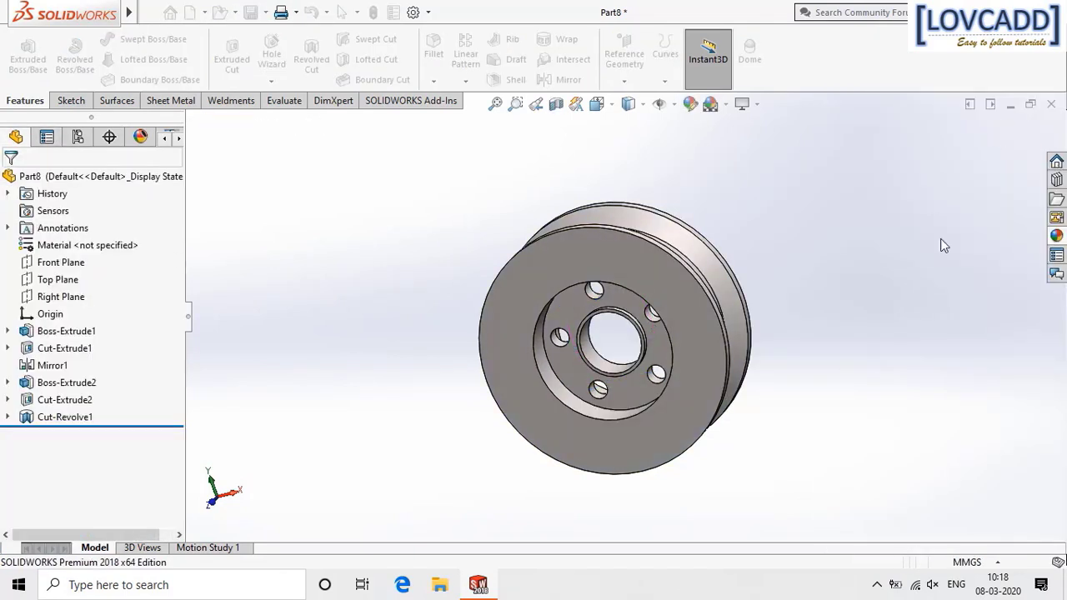
pyautogui.moveTo(851, 279); pyautogui.dragTo(878, 221, button='middle')
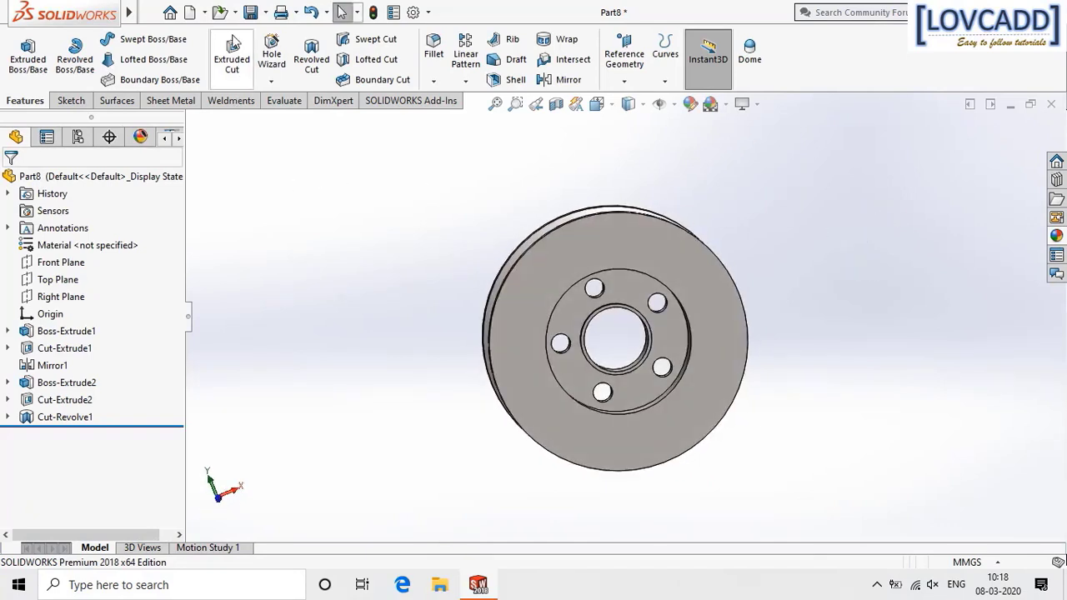
# Save the part as "pulley 2" in the Belt & pulley folder.
pyautogui.click(266, 14)
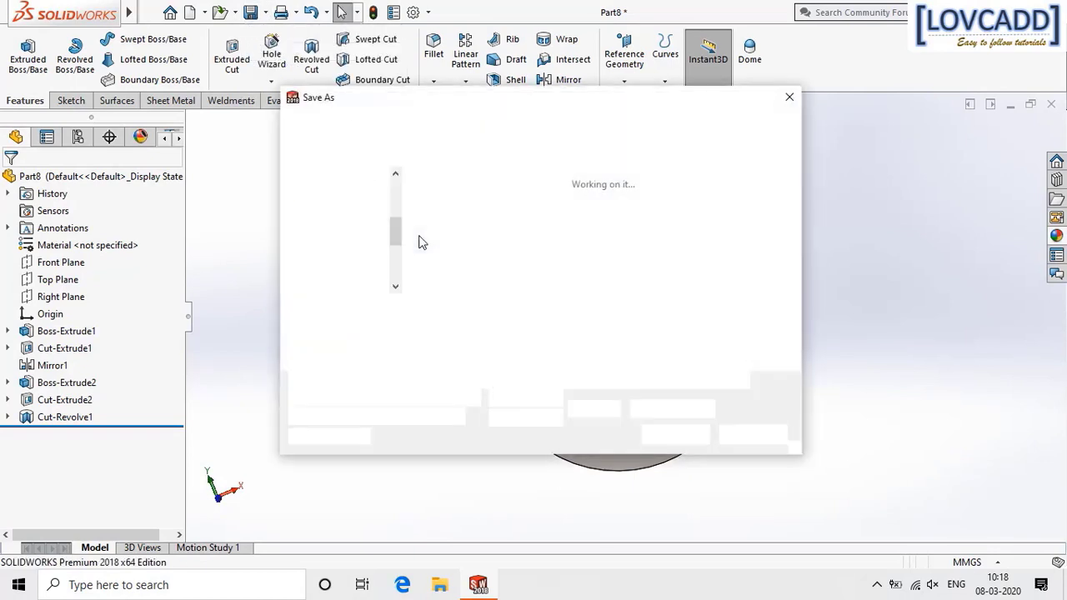
pyautogui.write('pulley')
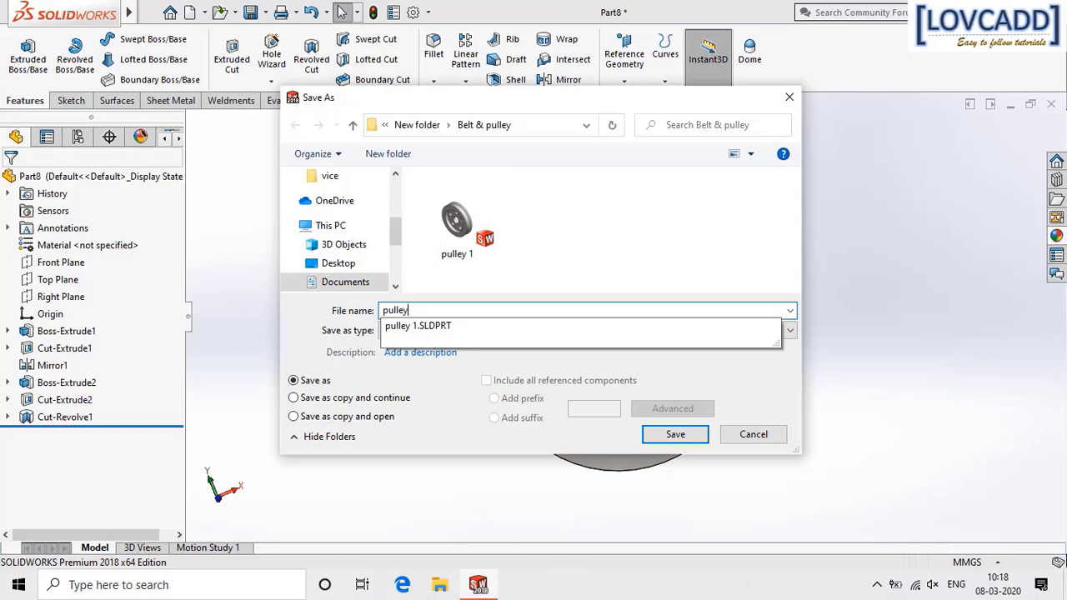
pyautogui.write(' 2')
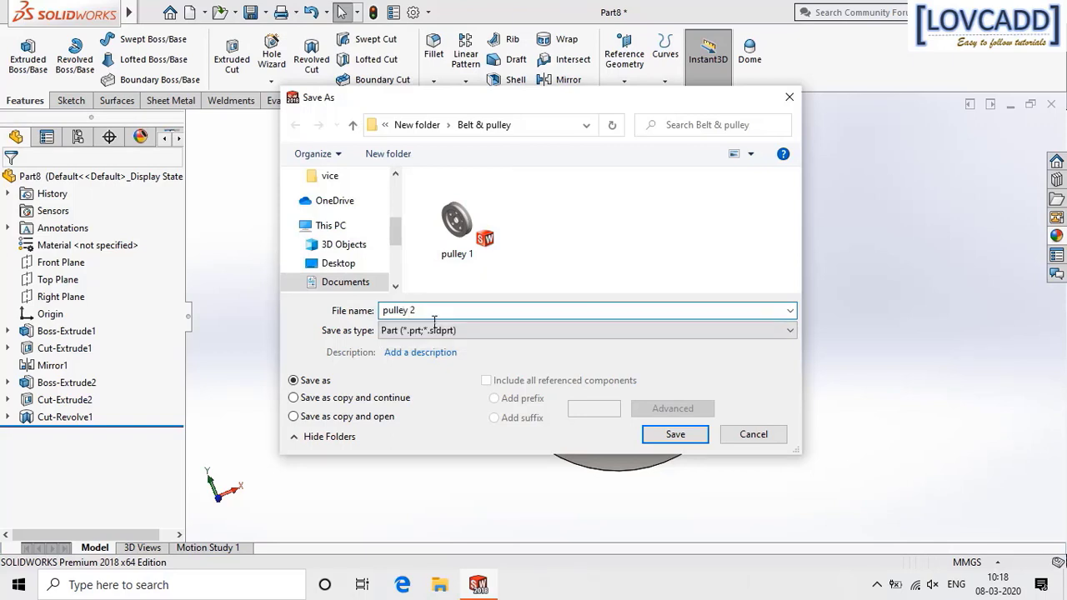
pyautogui.click(650, 435)
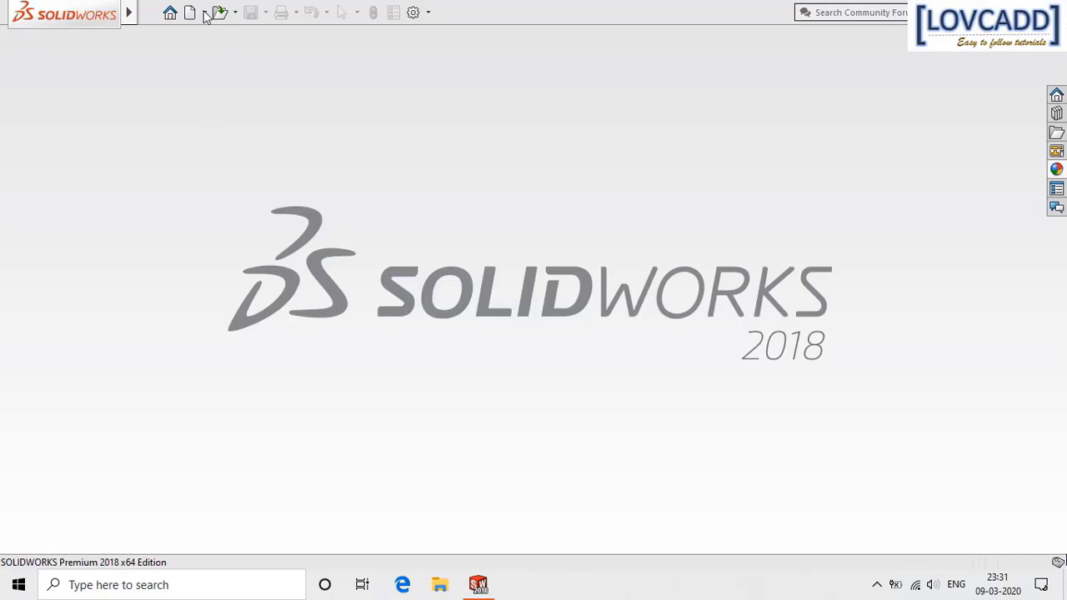
# Create a new assembly document and dismiss the component insertion to leave it empty.
pyautogui.click(204, 12)
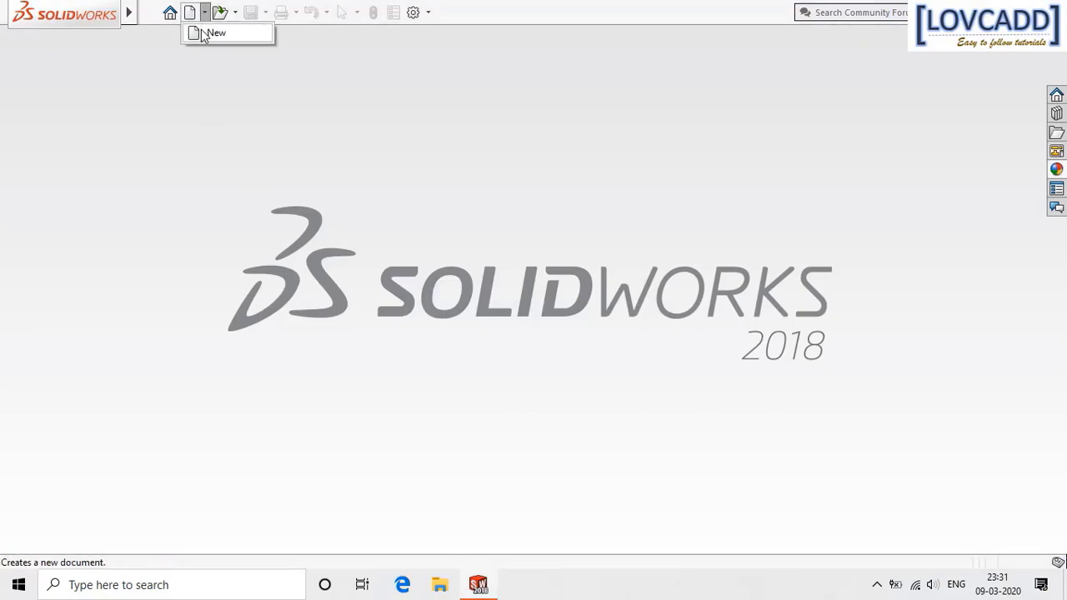
pyautogui.click(206, 32)
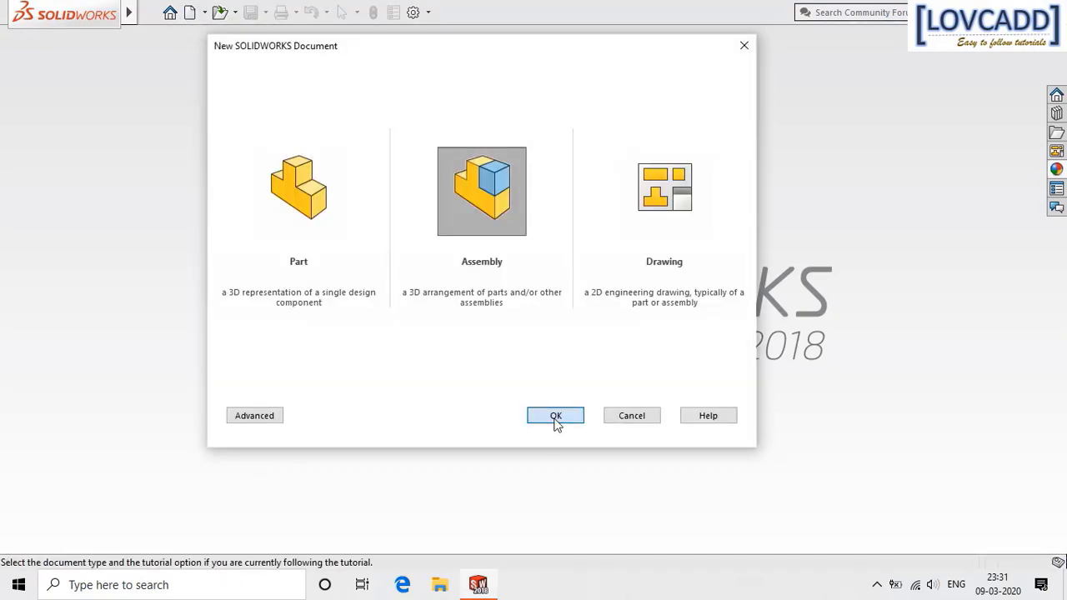
pyautogui.click(555, 420)
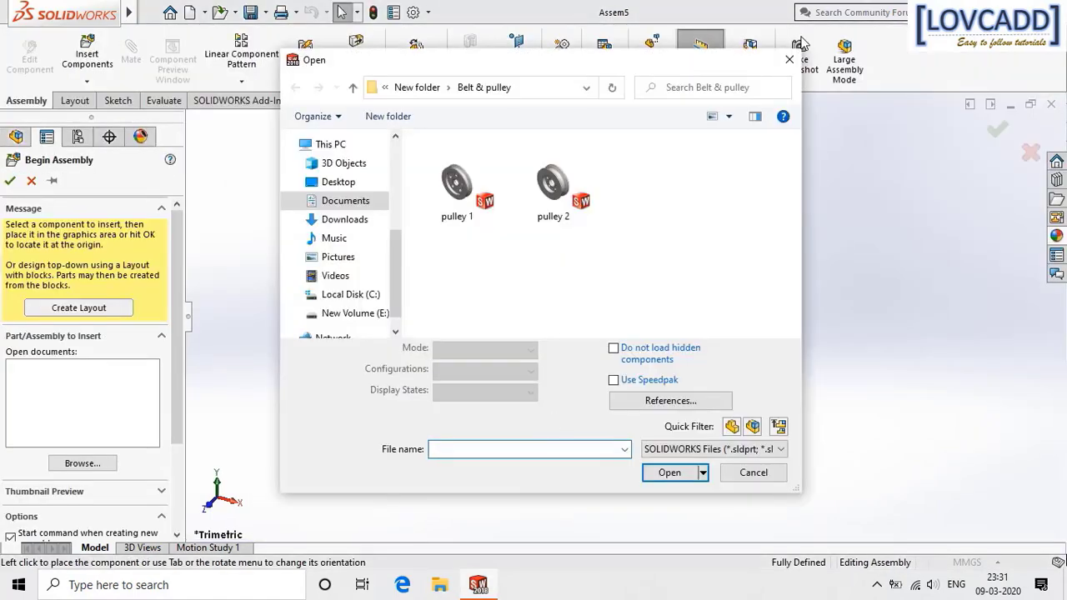
pyautogui.click(790, 60)
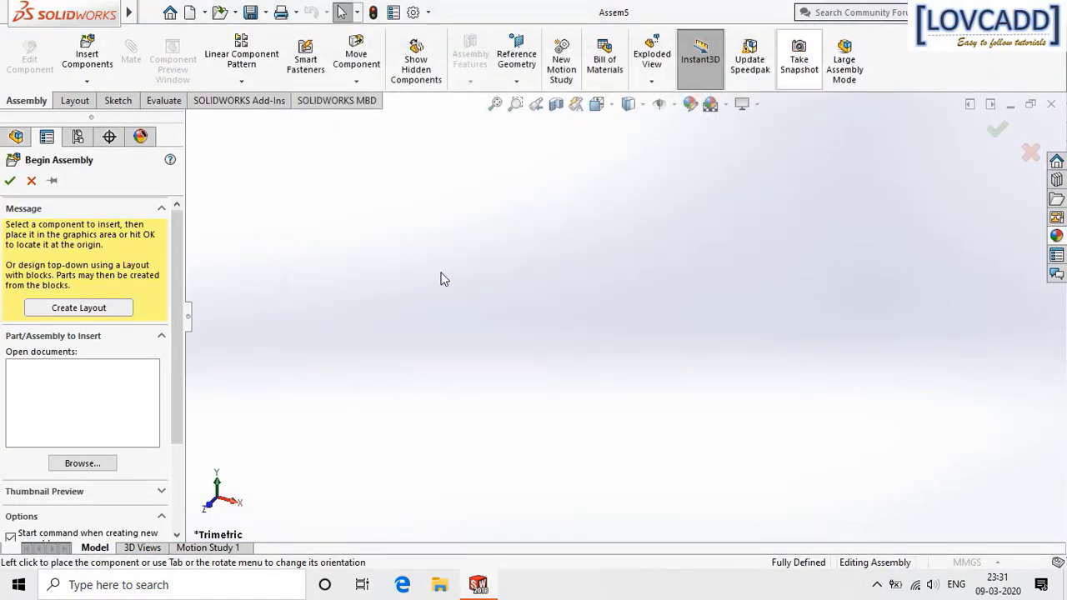
pyautogui.click(32, 181)
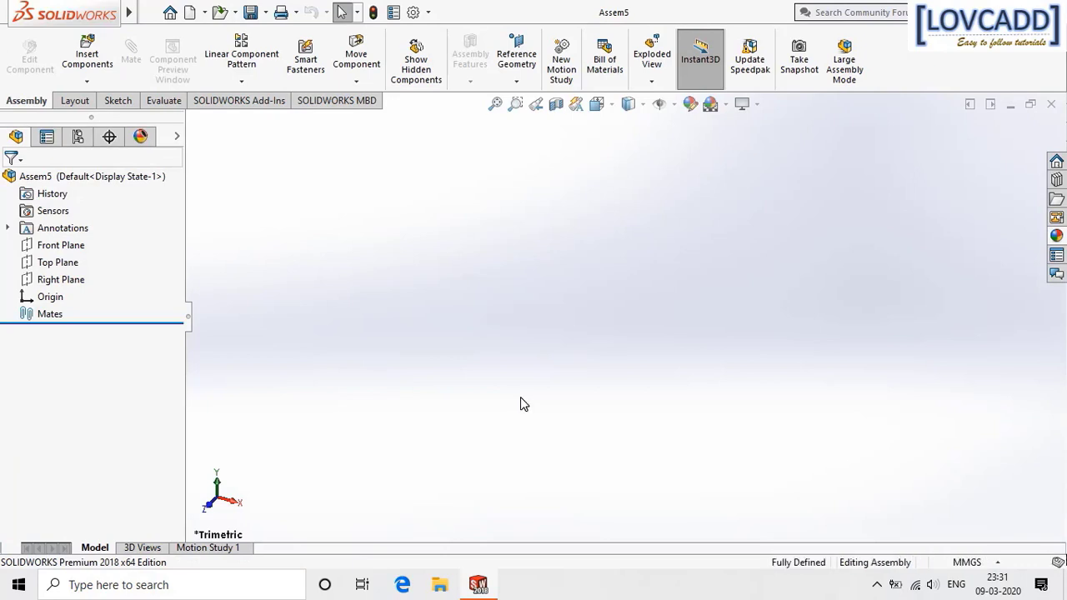
# Create a reference axis at the intersection of the Right Plane and the Top Plane.
pyautogui.click(516, 81)
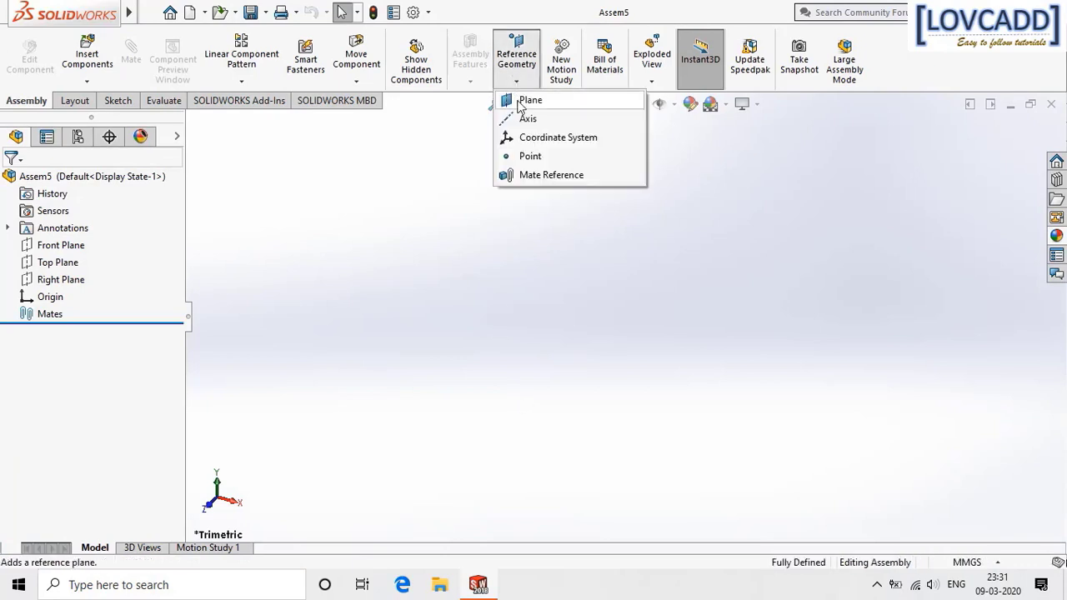
pyautogui.click(521, 120)
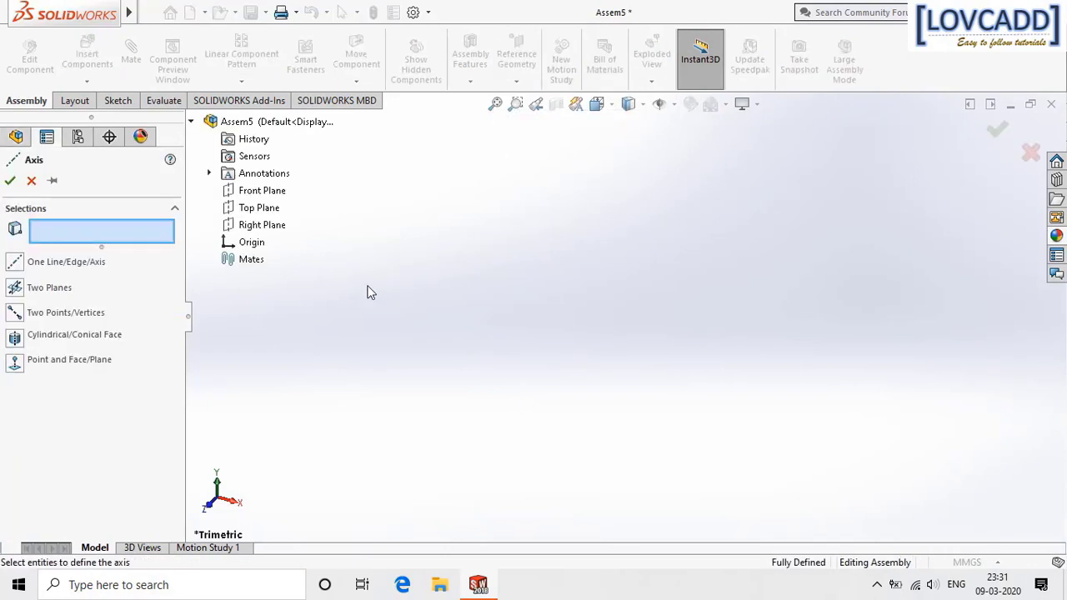
pyautogui.click(275, 229)
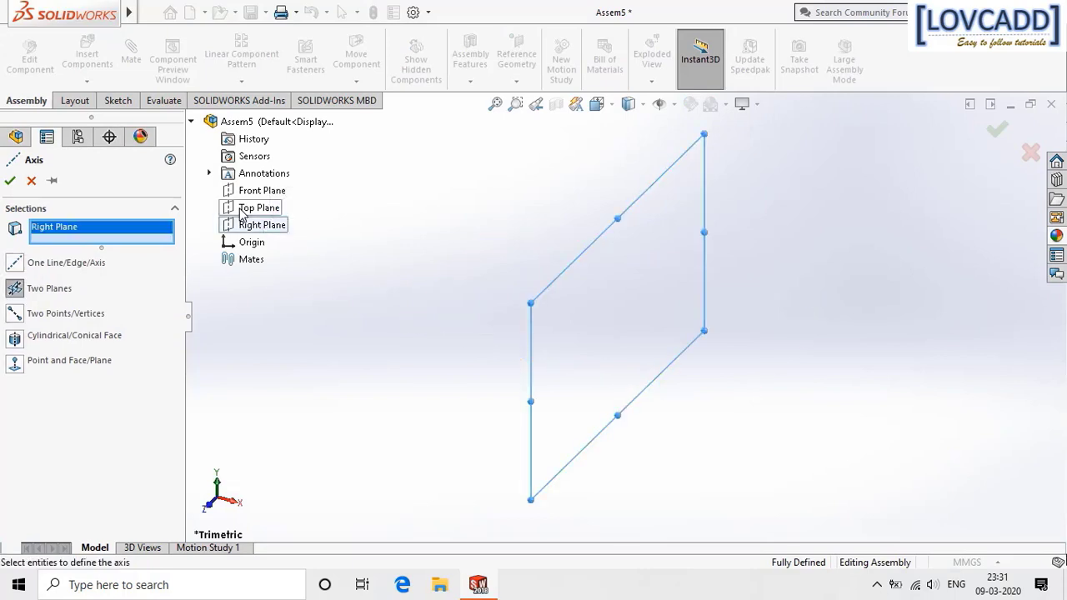
pyautogui.click(250, 208)
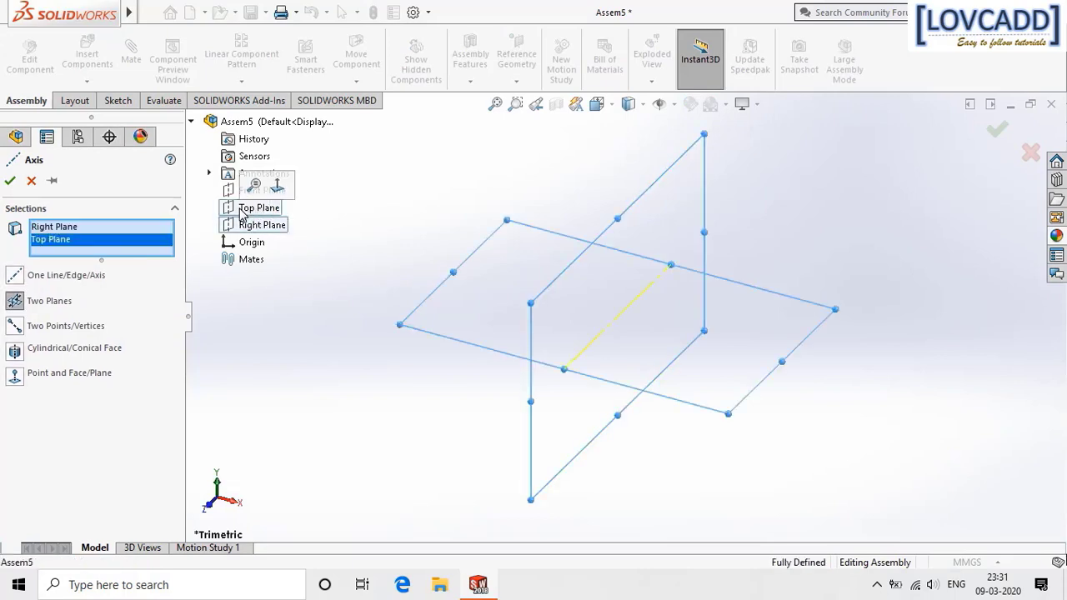
pyautogui.click(8, 182)
# Turn on the display of reference axes in the assembly view.
pyautogui.click(633, 165)
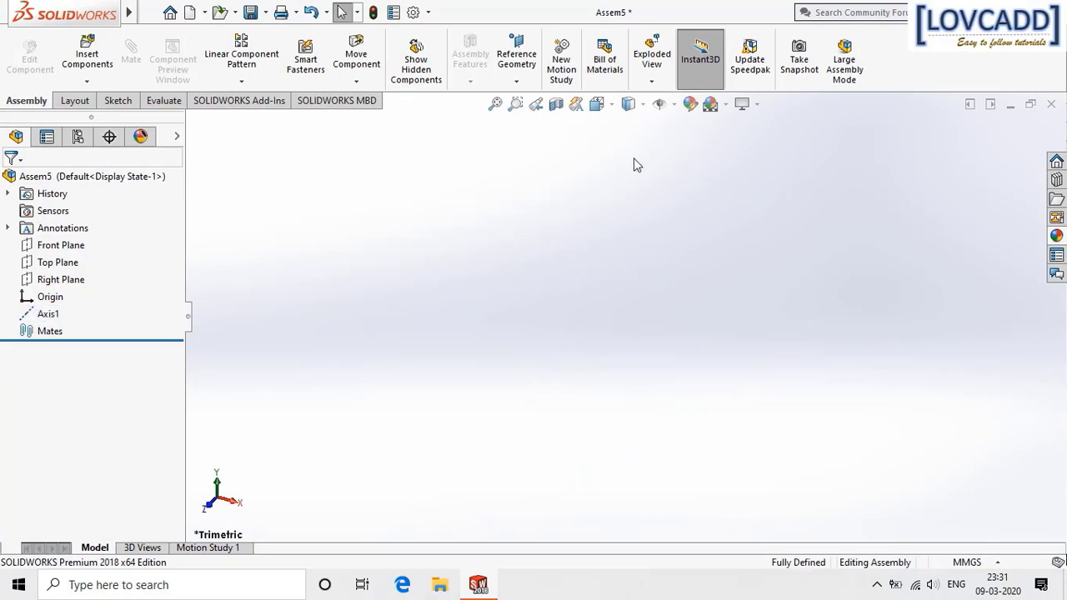
pyautogui.click(677, 105)
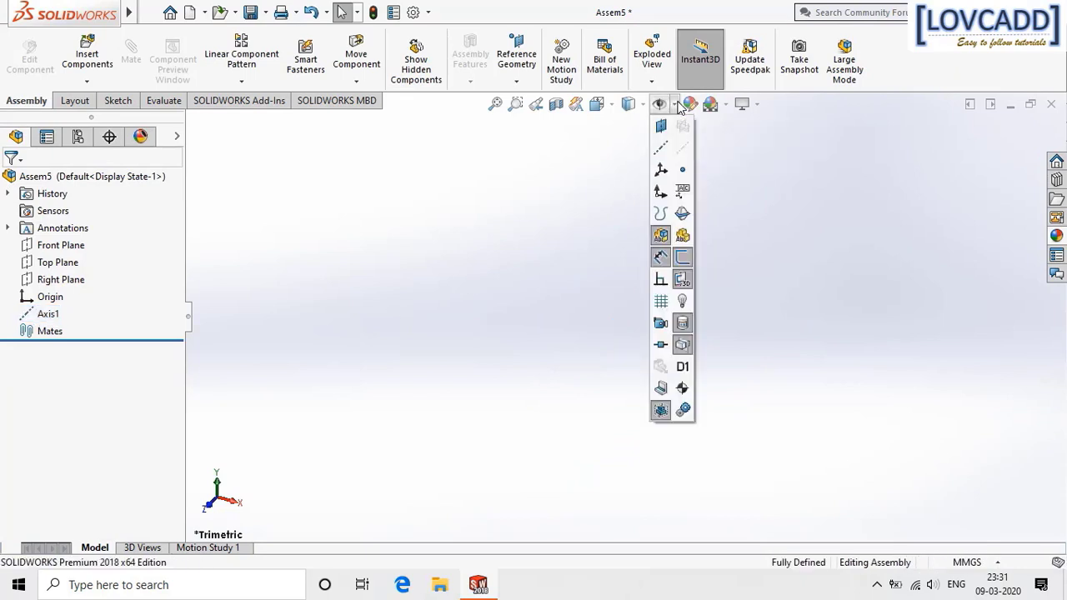
pyautogui.click(667, 150)
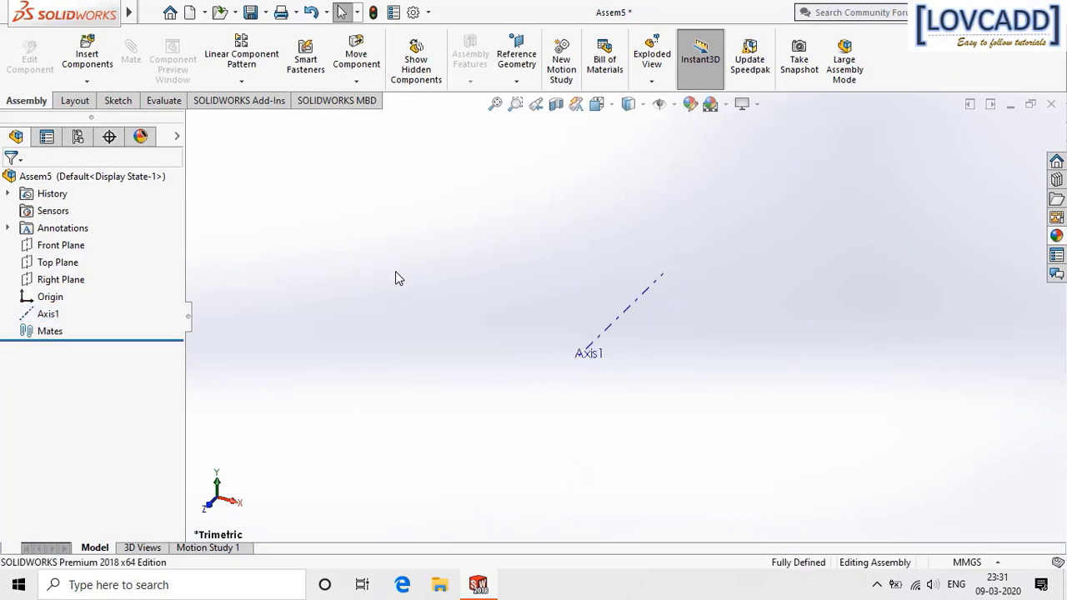
# Create a reference plane parallel to the Right Plane at an offset distance of 200 mm.
pyautogui.scroll(-2, 729, 361)
pyautogui.click(517, 57)
pyautogui.click(524, 100)
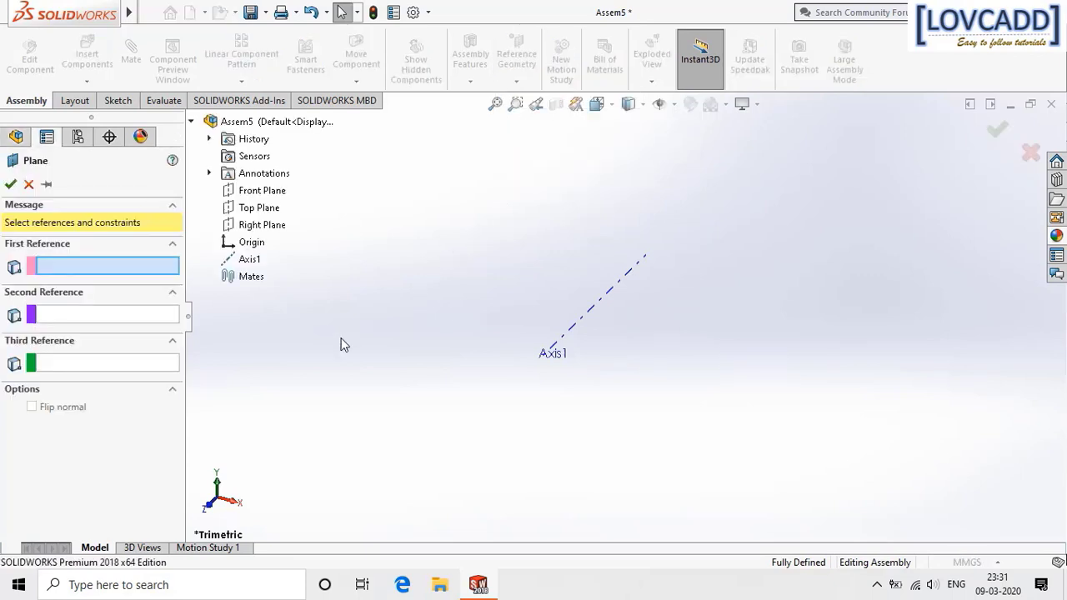
pyautogui.click(272, 232)
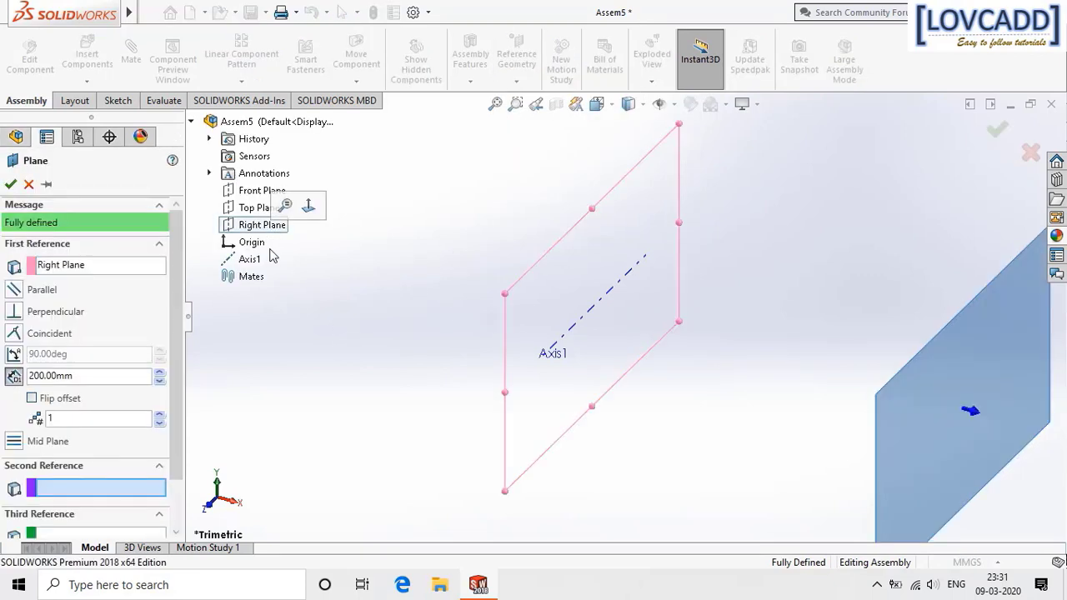
pyautogui.click(105, 380)
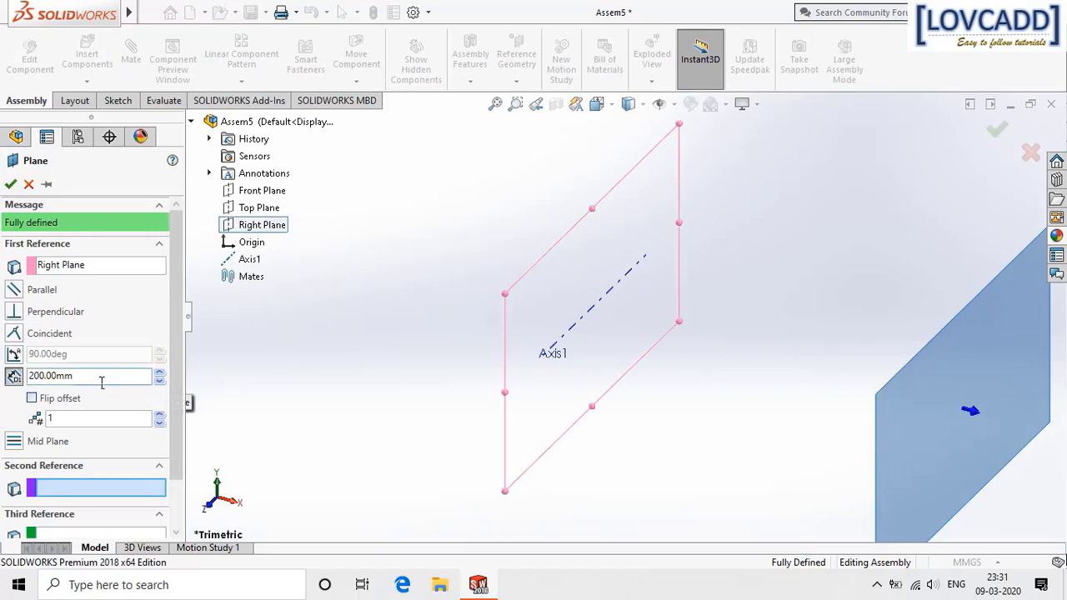
pyautogui.click(10, 184)
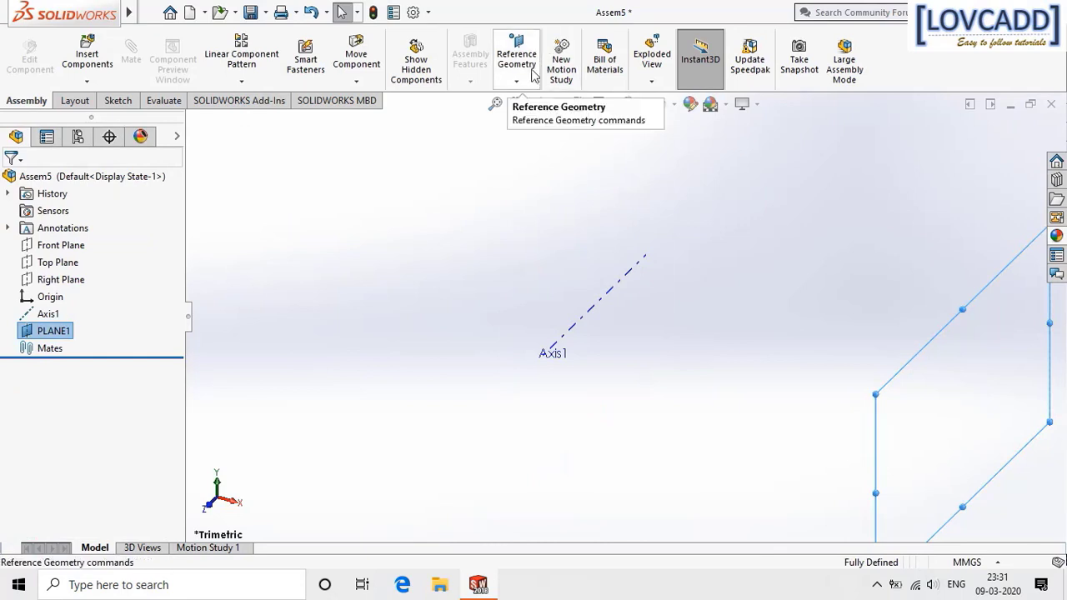
# Create a reference axis at the intersection of the 200 mm offset plane and the Top Plane.
pyautogui.click(517, 81)
pyautogui.click(528, 119)
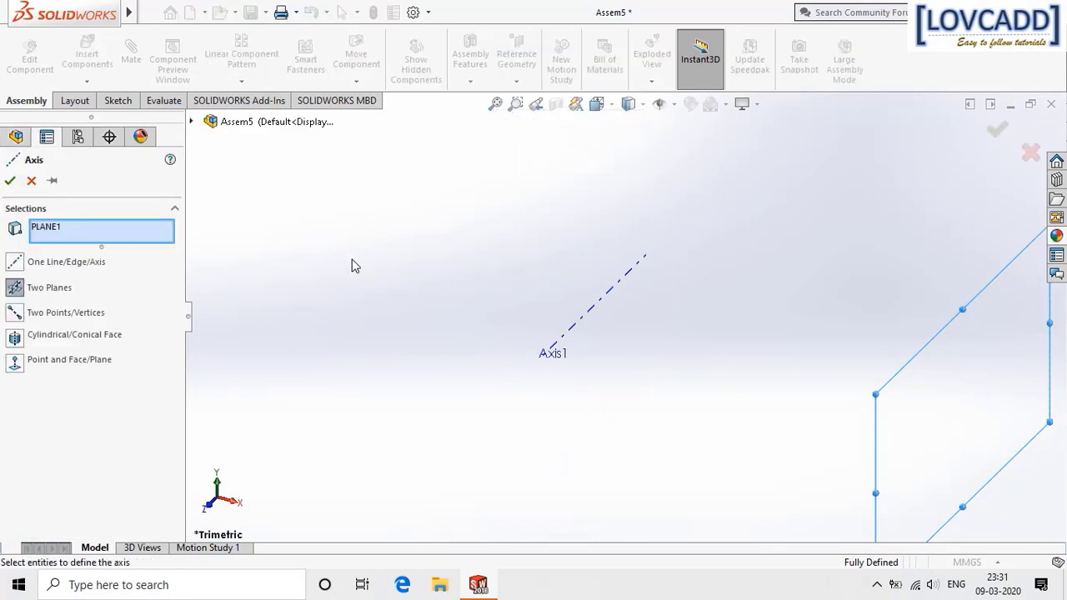
pyautogui.click(192, 122)
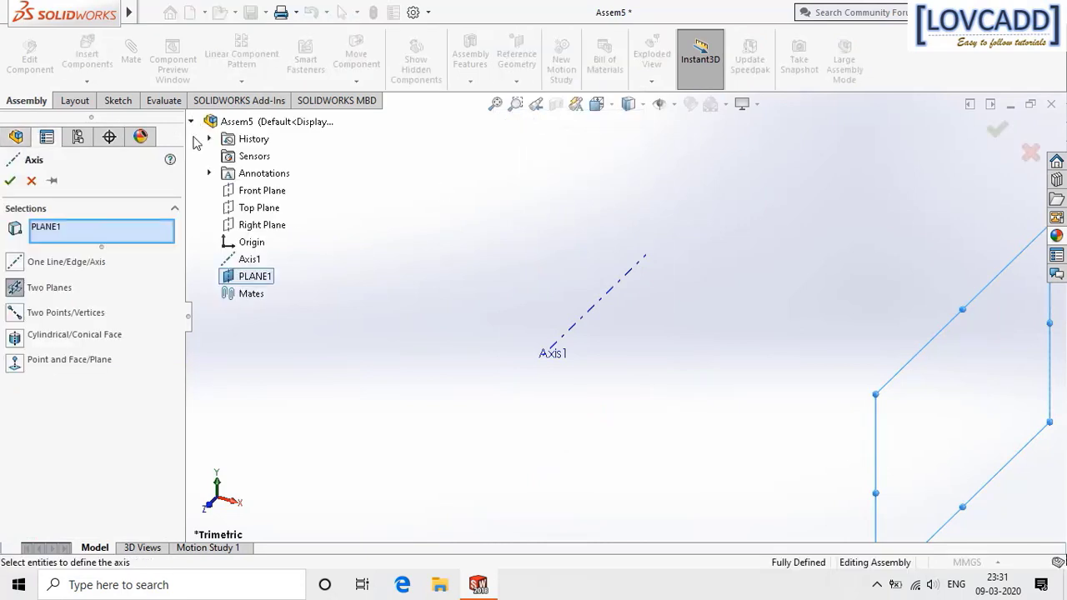
pyautogui.click(247, 209)
pyautogui.click(10, 180)
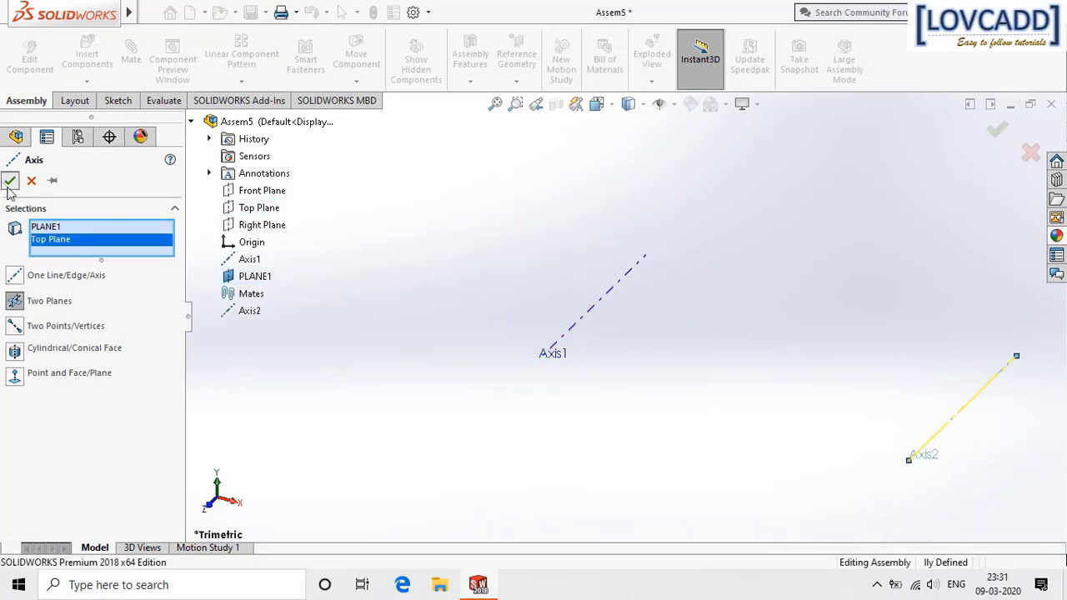
pyautogui.keyDown('ctrl'); pyautogui.moveTo(1021, 449); pyautogui.dragTo(985, 424, button='middle'); pyautogui.keyUp('ctrl')
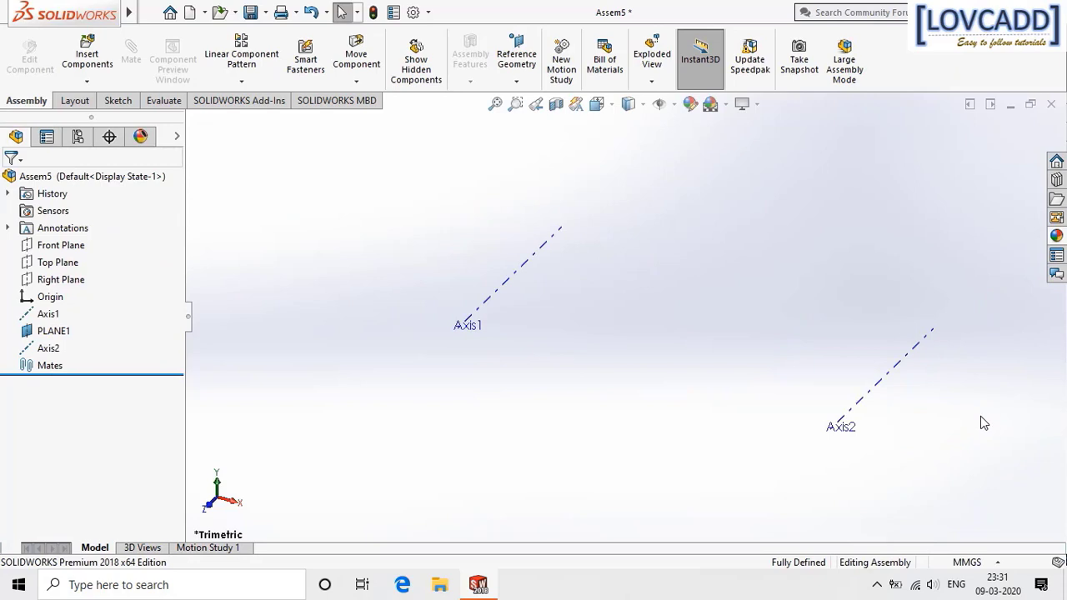
# Insert the part "pulley 1" from the Belt & pulley folder into the assembly near the first axis.
pyautogui.click(86, 53)
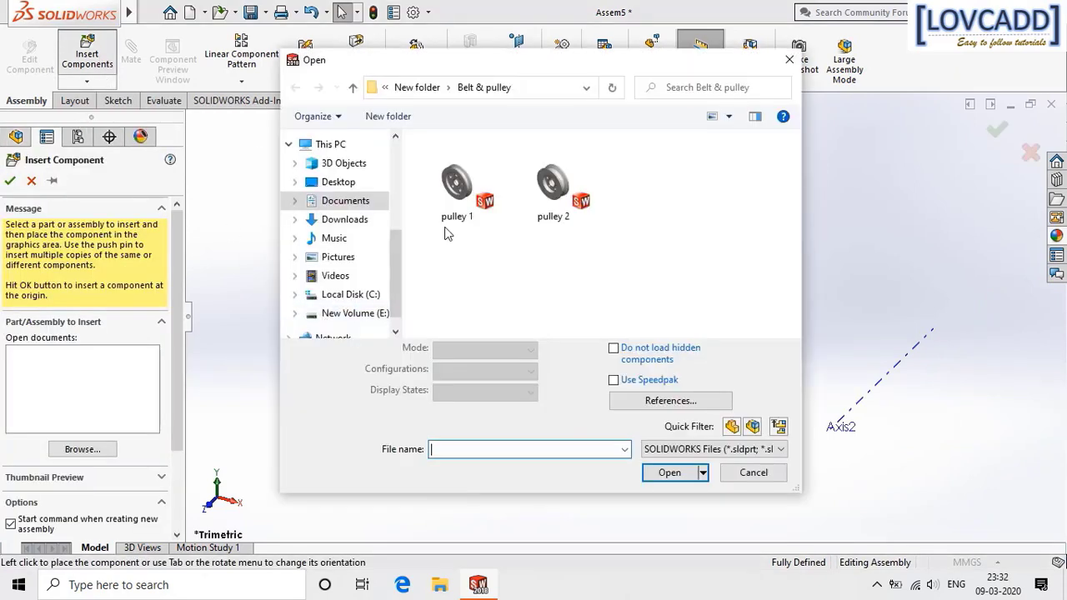
pyautogui.click(454, 204)
pyautogui.click(669, 450)
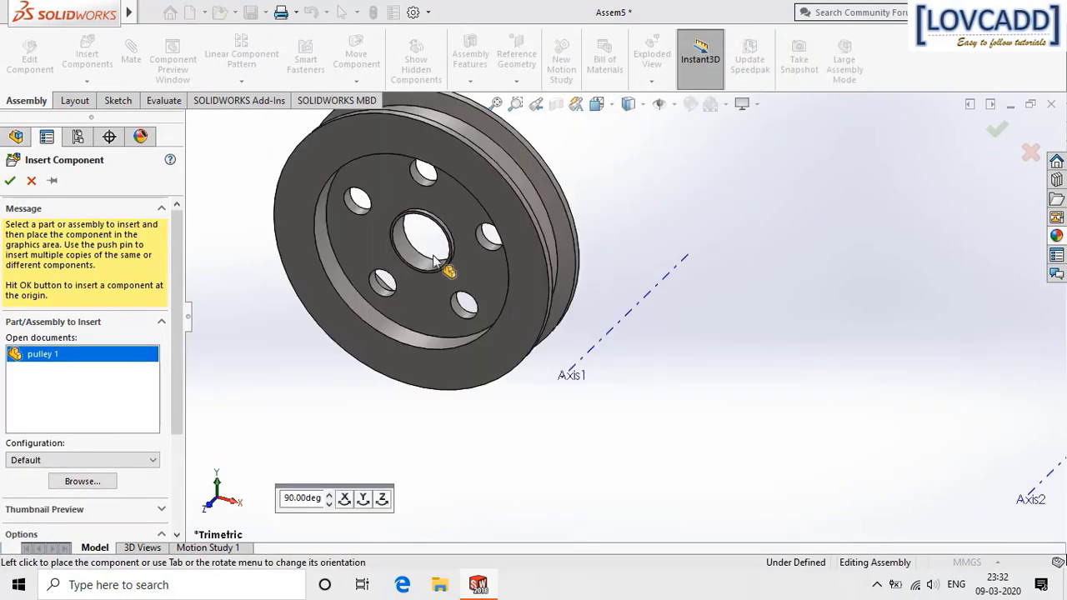
pyautogui.click(443, 275)
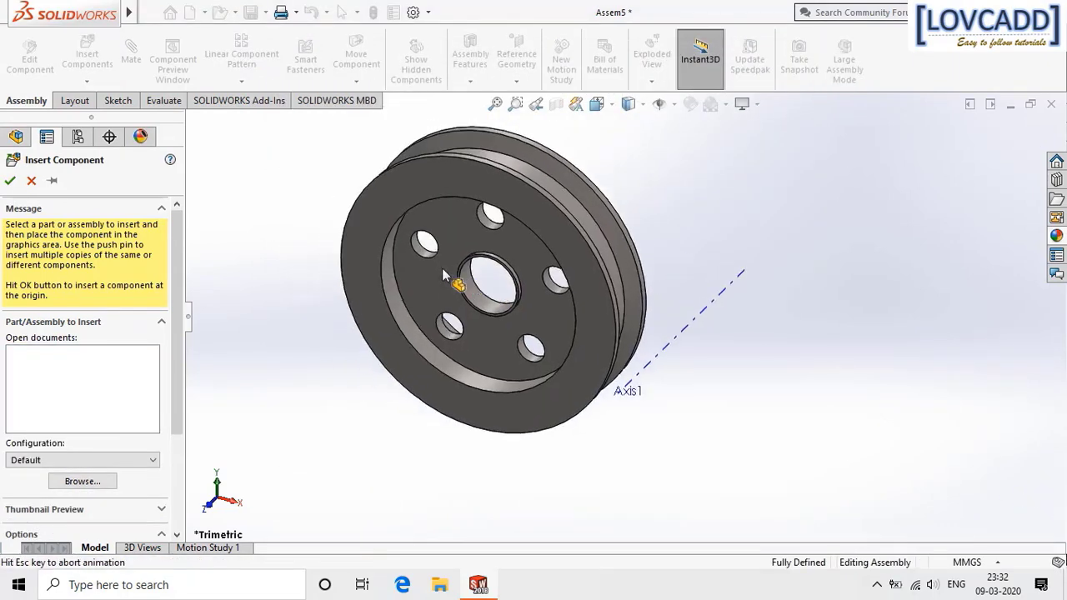
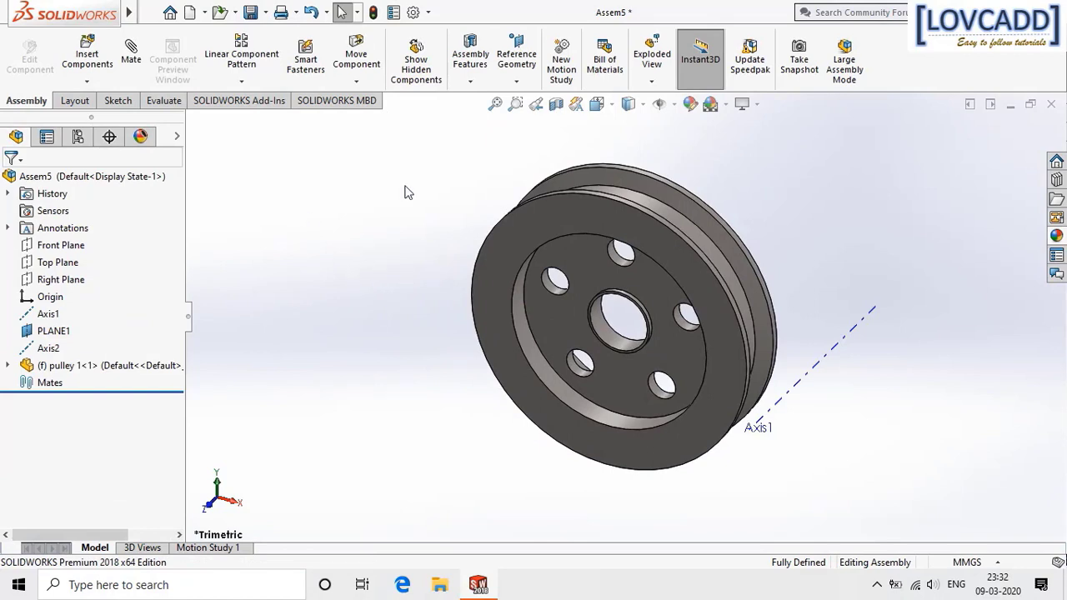
# Change the display scene to one that lights the pulley more brightly over a soft gradient background.
pyautogui.click(710, 104)
pyautogui.click(736, 147)
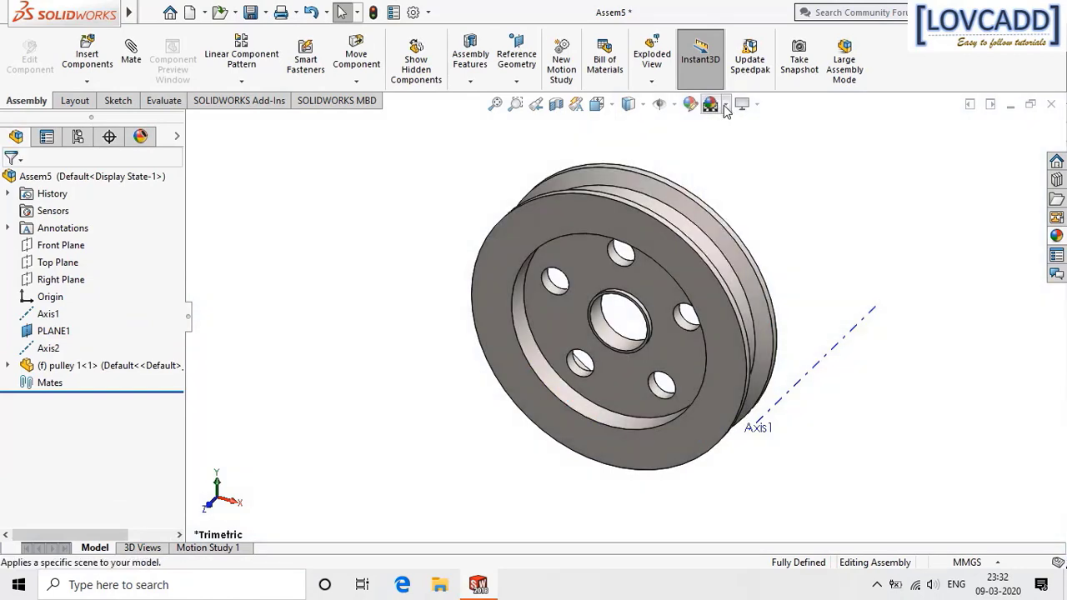
pyautogui.click(709, 104)
pyautogui.click(723, 130)
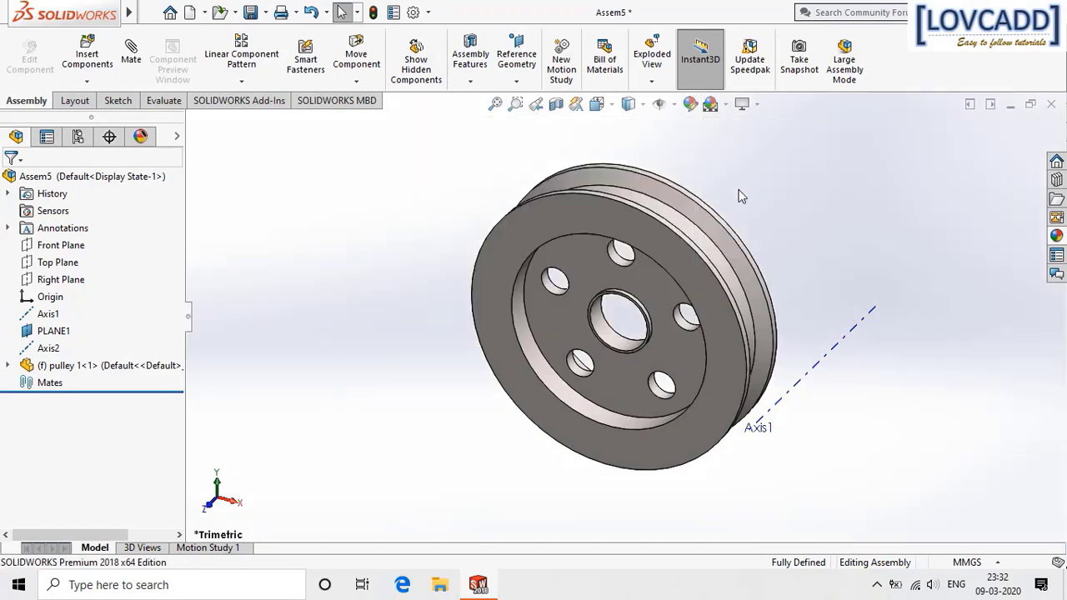
# Try to move the fixed pulley 1 component freely in the assembly.
pyautogui.moveTo(522, 226); pyautogui.dragTo(397, 271)
pyautogui.click(364, 302)
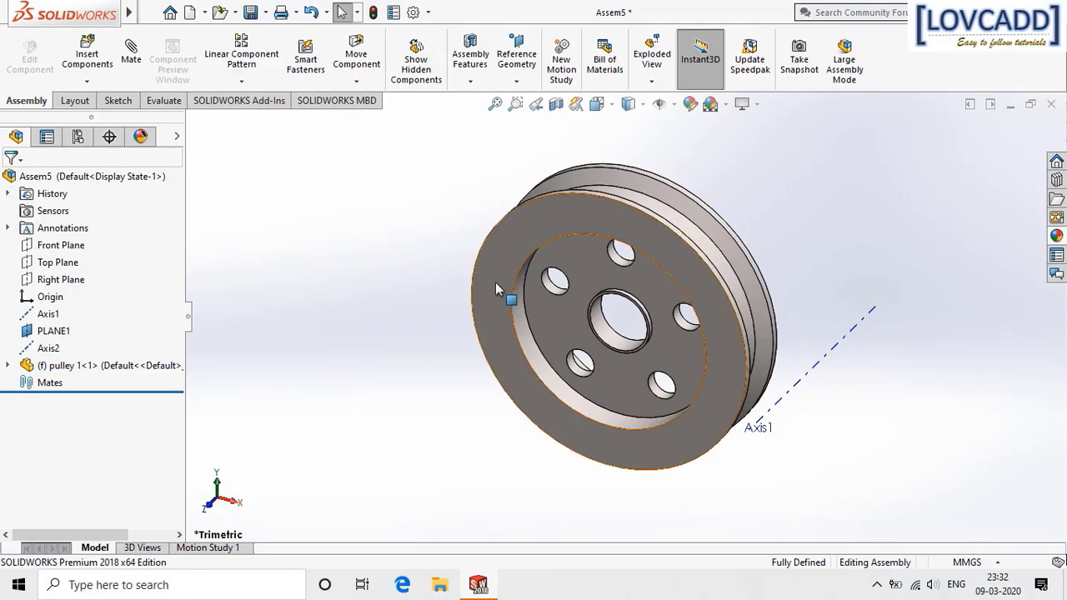
pyautogui.moveTo(496, 283); pyautogui.dragTo(377, 258)
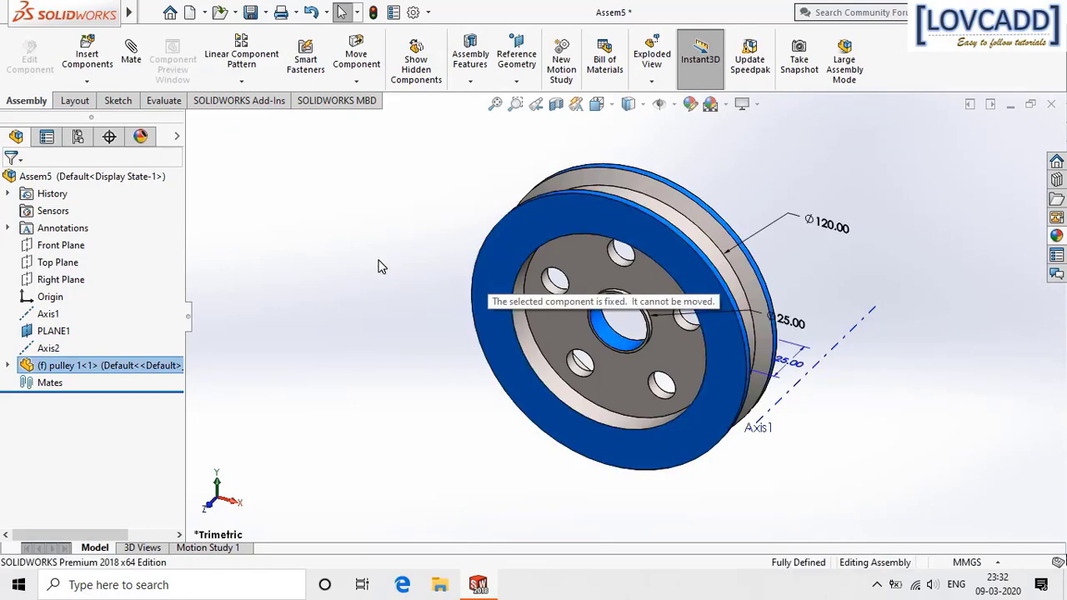
pyautogui.click(379, 266)
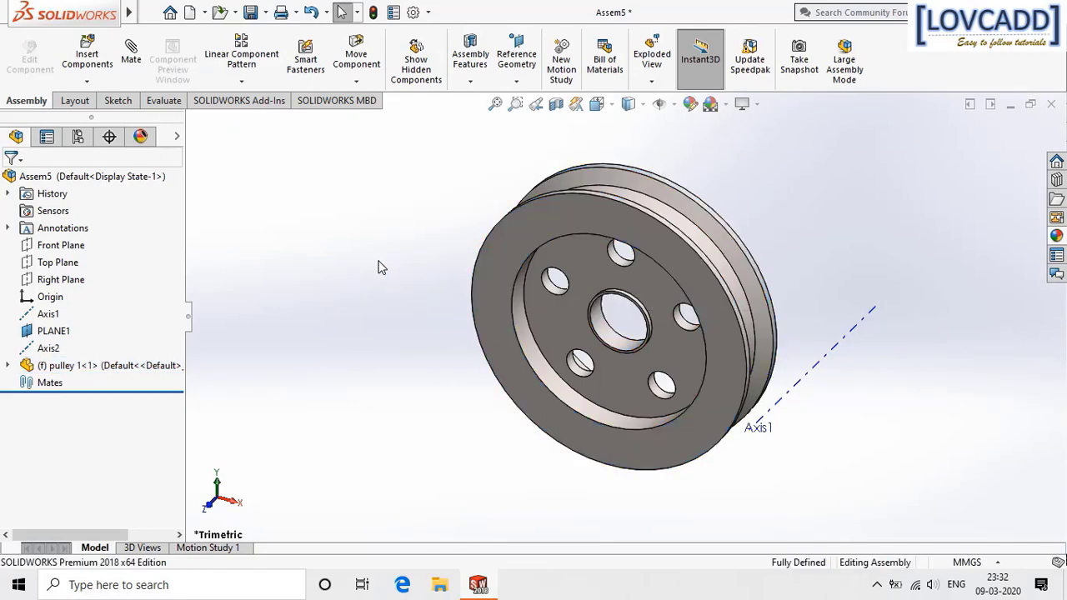
# Change pulley 1 from fixed to floating and shift it slightly to test its free movement.
pyautogui.rightClick(501, 257)
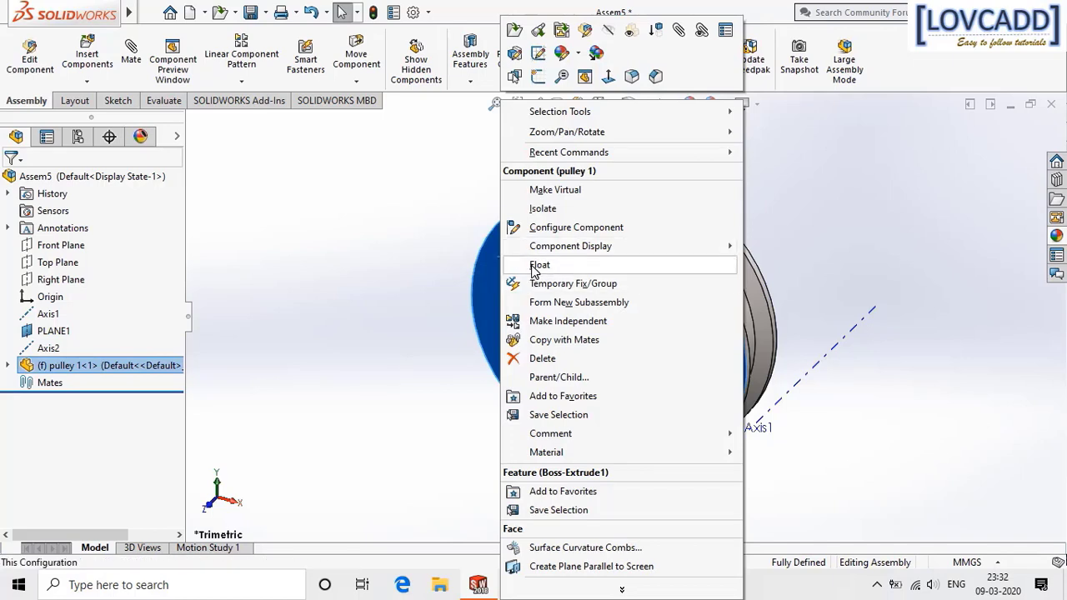
pyautogui.click(538, 265)
pyautogui.click(286, 286)
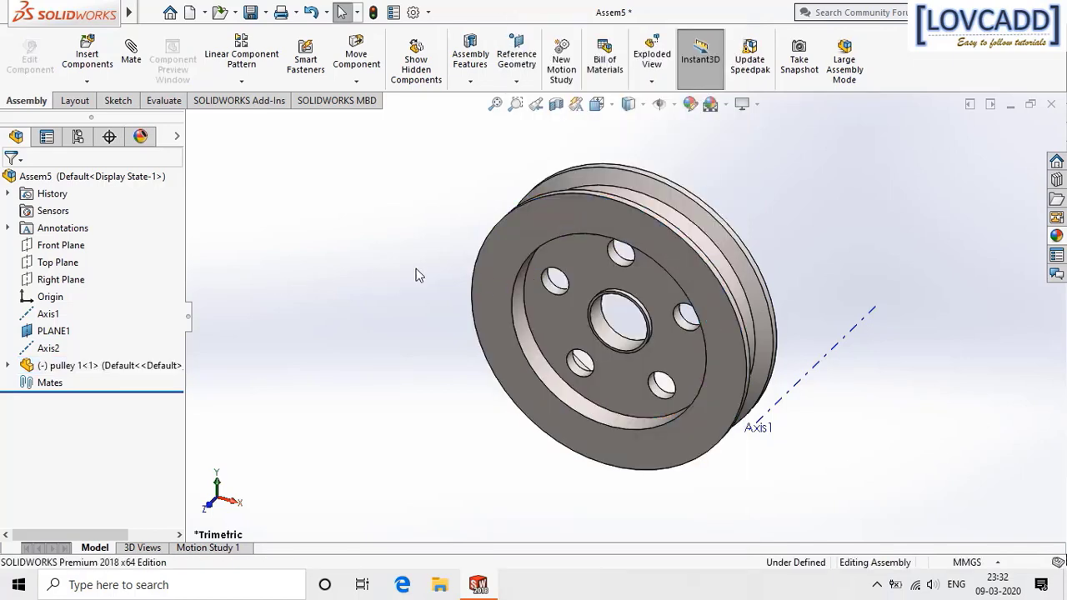
pyautogui.moveTo(492, 256)
pyautogui.mouseDown()
pyautogui.moveTo(567, 250)
pyautogui.moveTo(493, 245)
pyautogui.mouseUp()
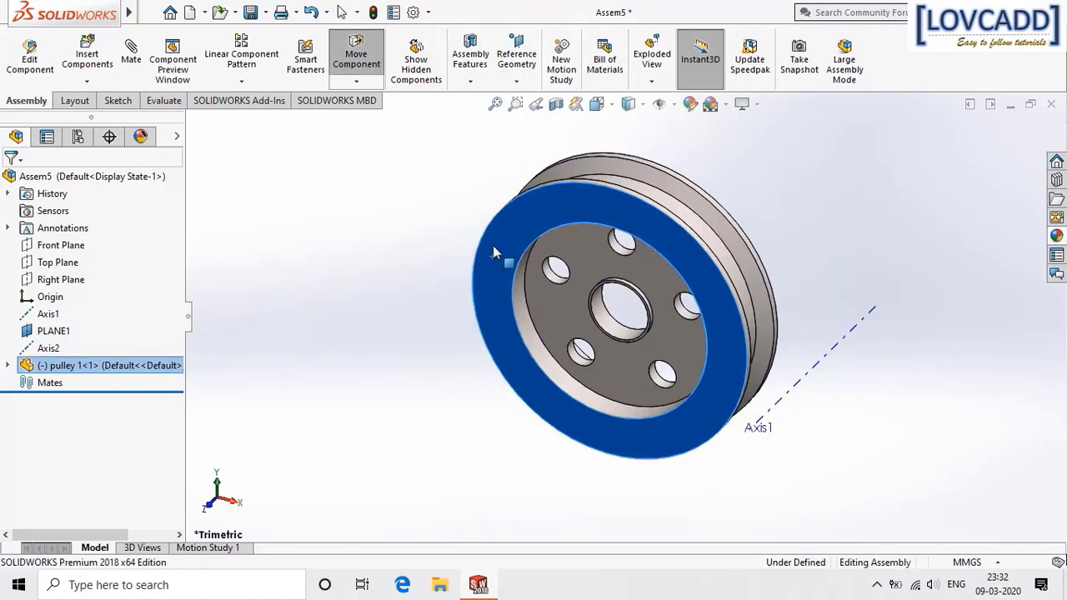
pyautogui.click(308, 324)
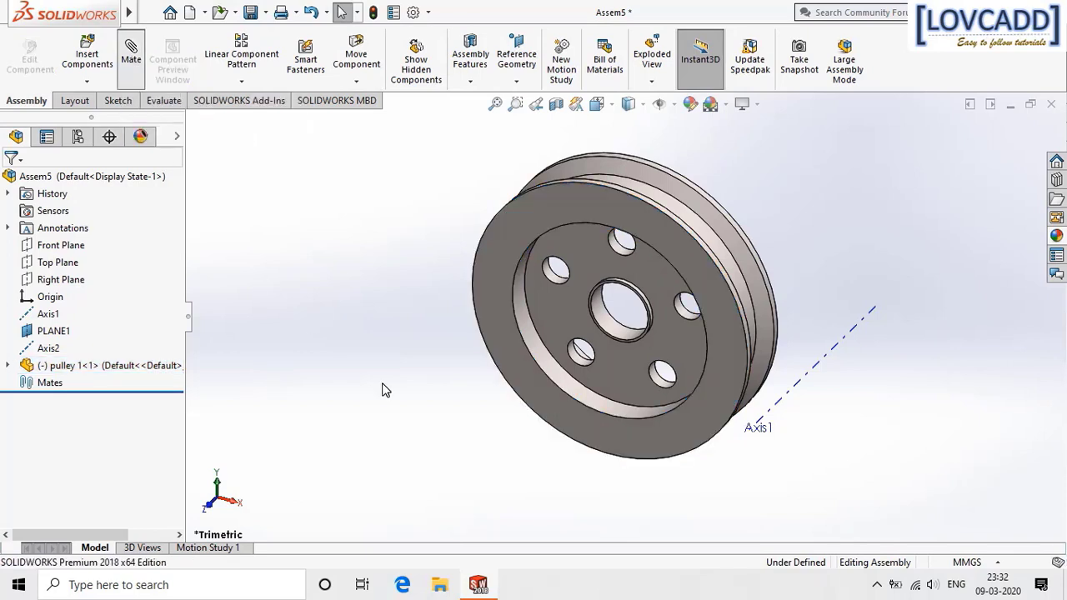
# Add a concentric mate between the central bore face of pulley 1 and Axis1.
pyautogui.click(613, 334)
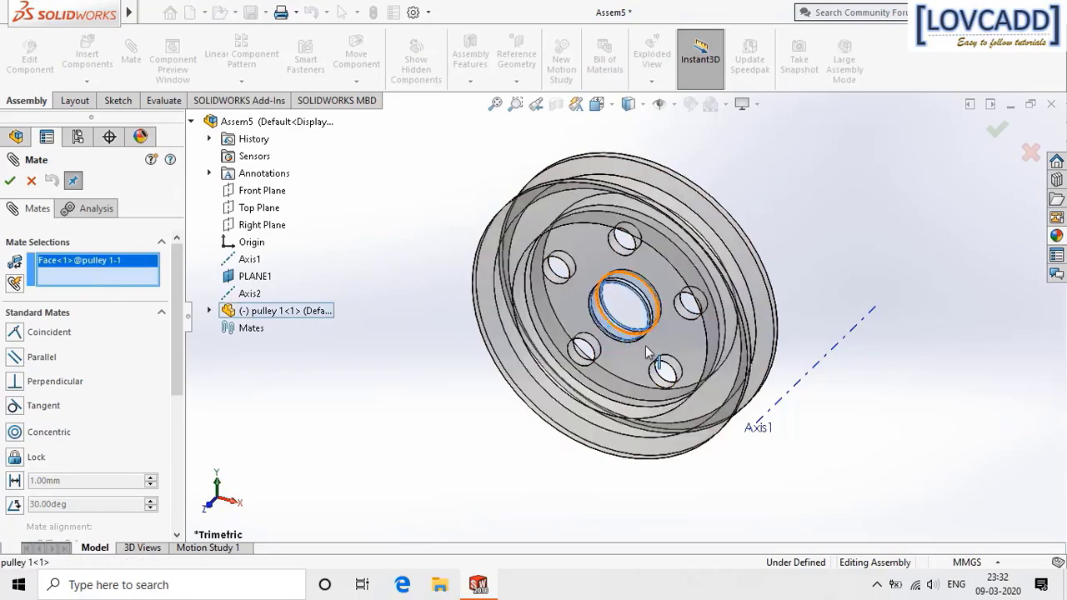
pyautogui.click(814, 376)
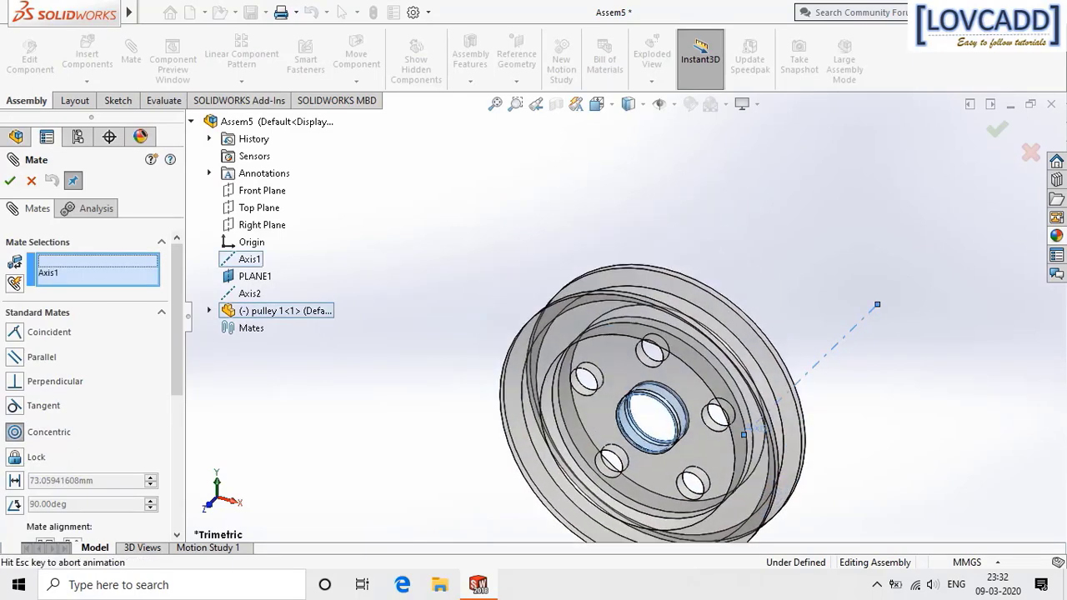
pyautogui.click(1025, 394)
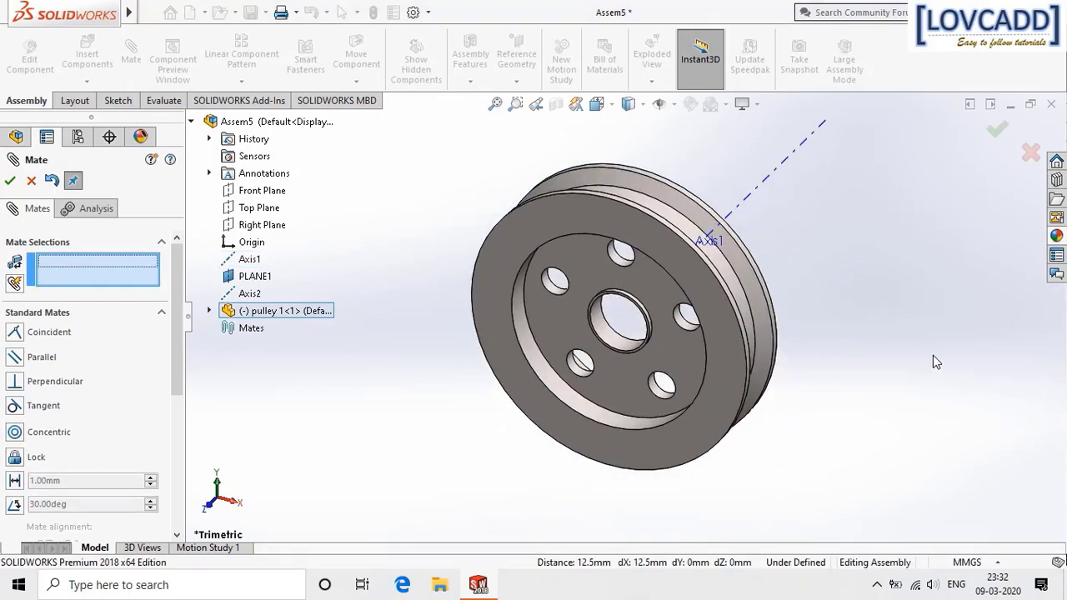
# Mate the front rim face of pulley 1 coincident with the assembly's Front Plane and test the pulley's rotation.
pyautogui.click(731, 408)
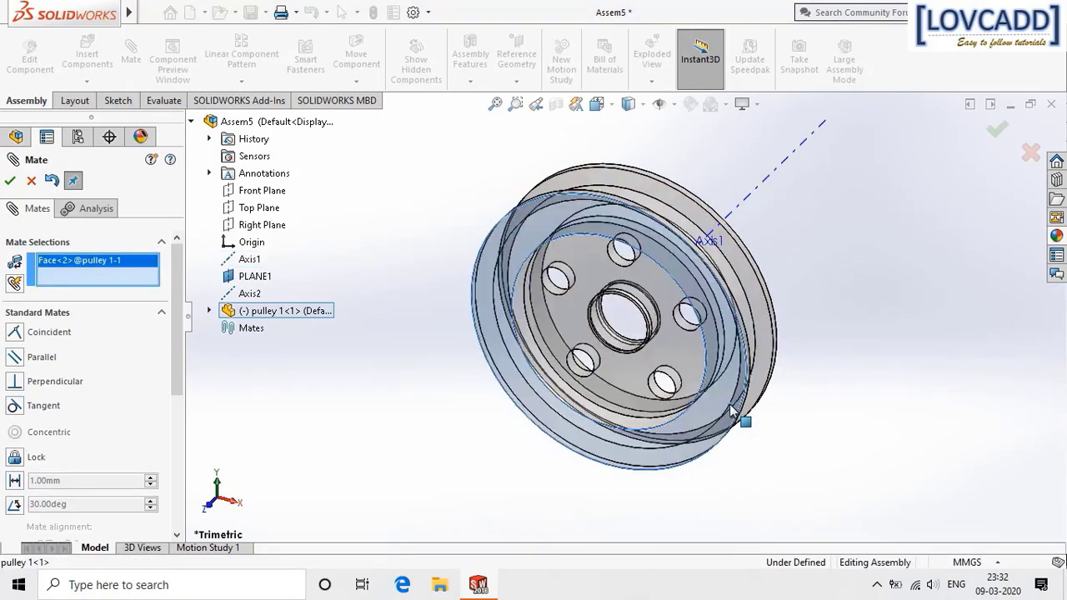
pyautogui.click(258, 197)
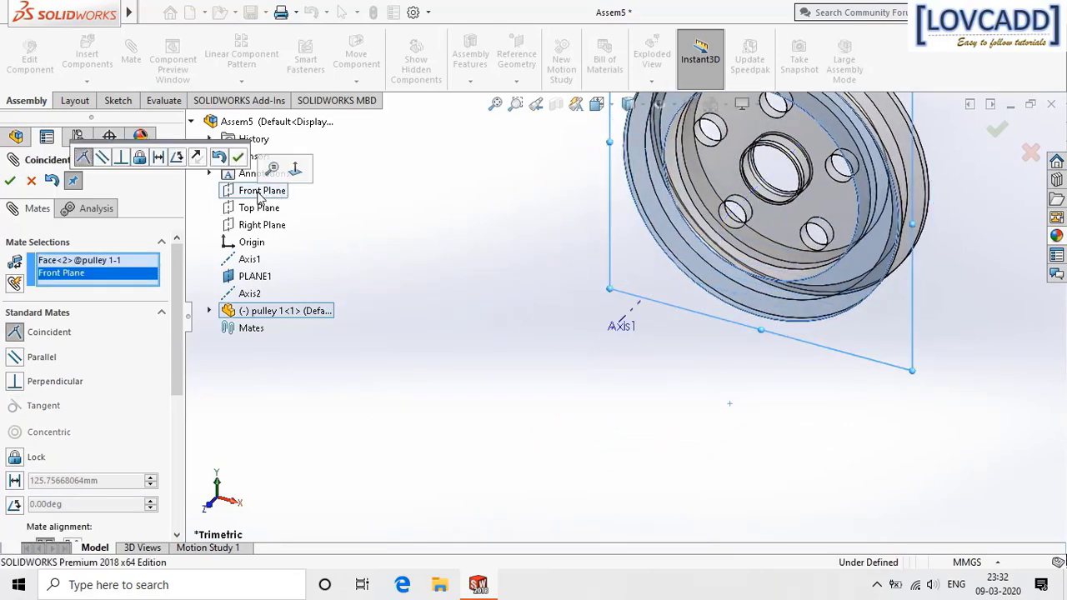
pyautogui.click(238, 158)
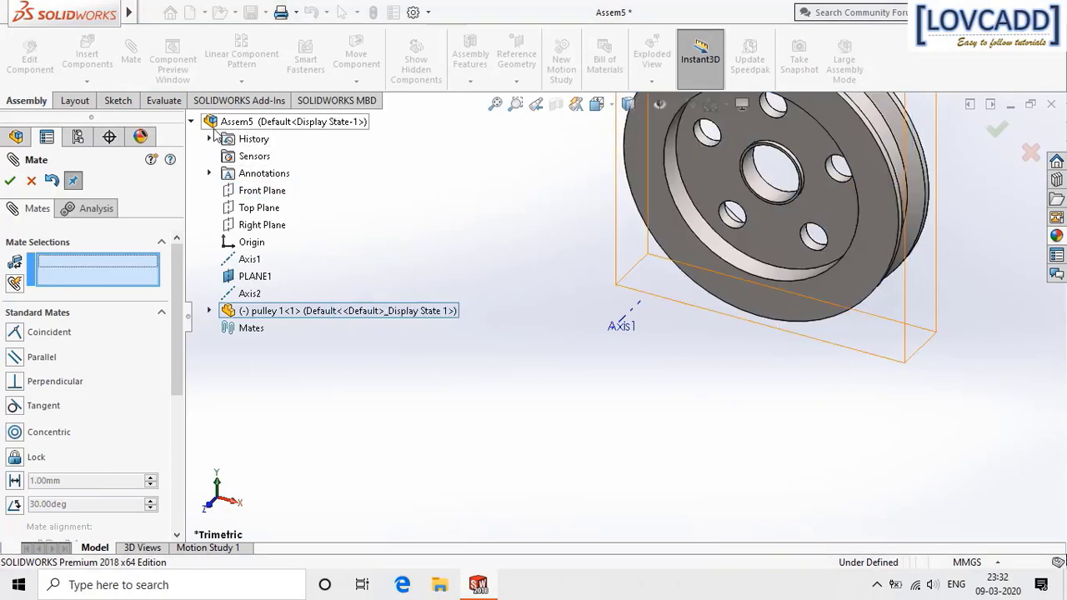
pyautogui.press('f')
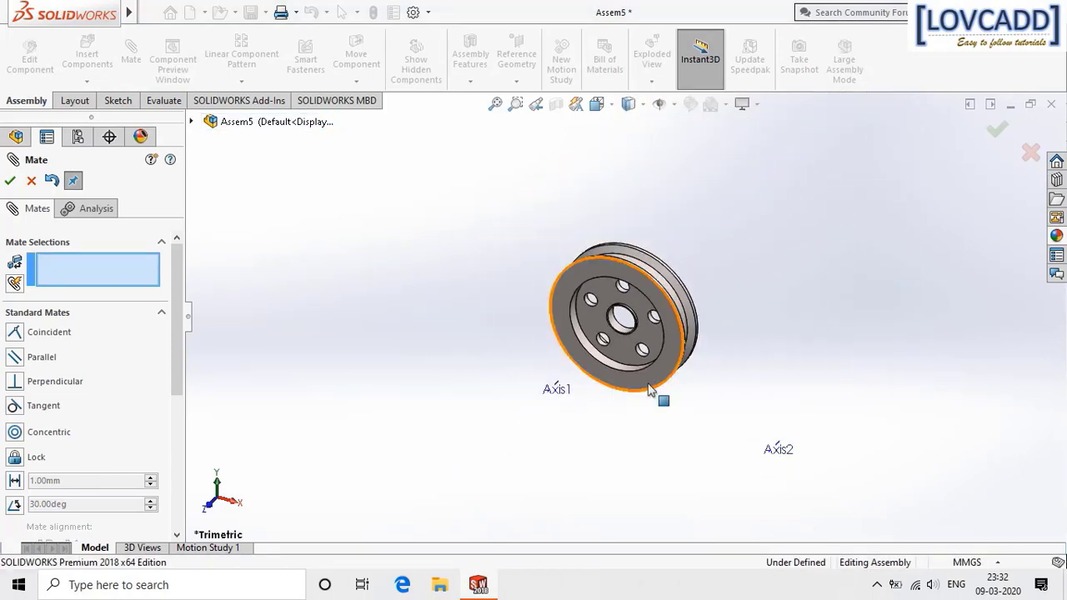
pyautogui.moveTo(670, 298); pyautogui.dragTo(699, 455)
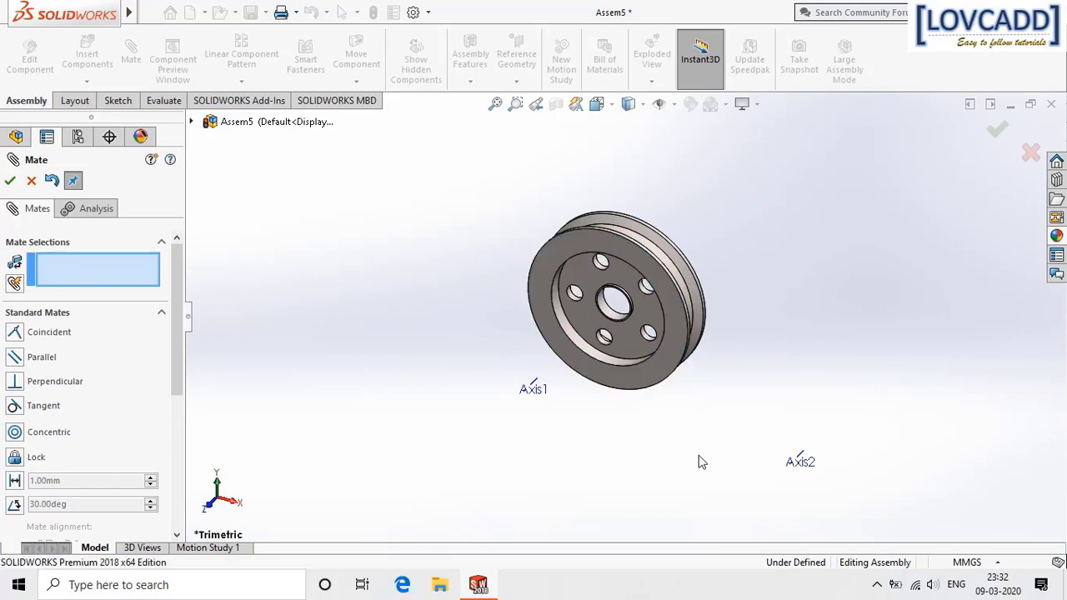
pyautogui.click(9, 181)
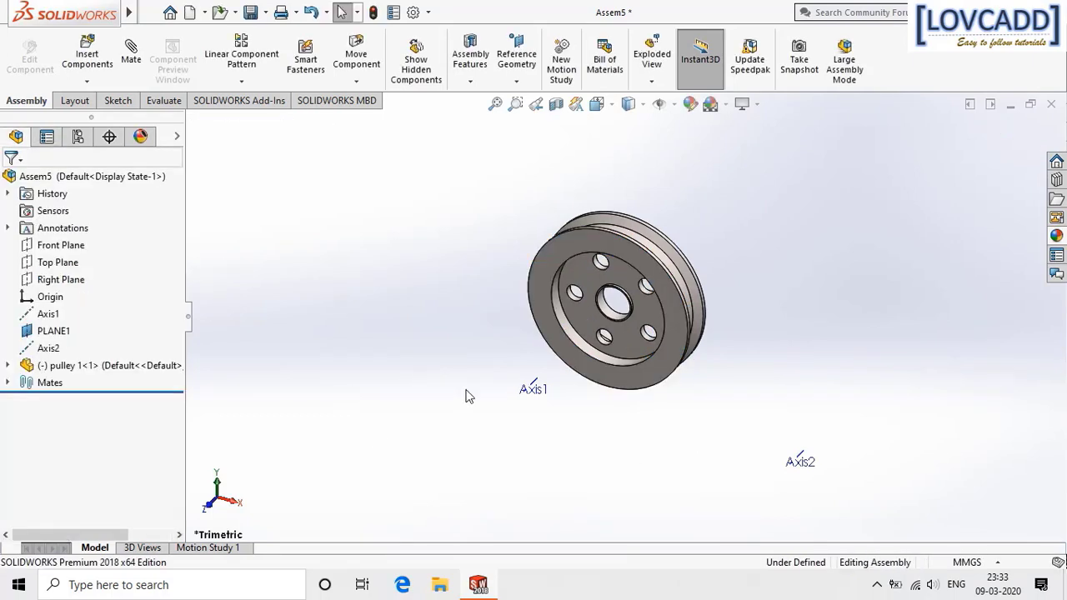
# Insert the part "pulley 2" from the Belt & pulley folder and place it near Axis2.
pyautogui.click(87, 53)
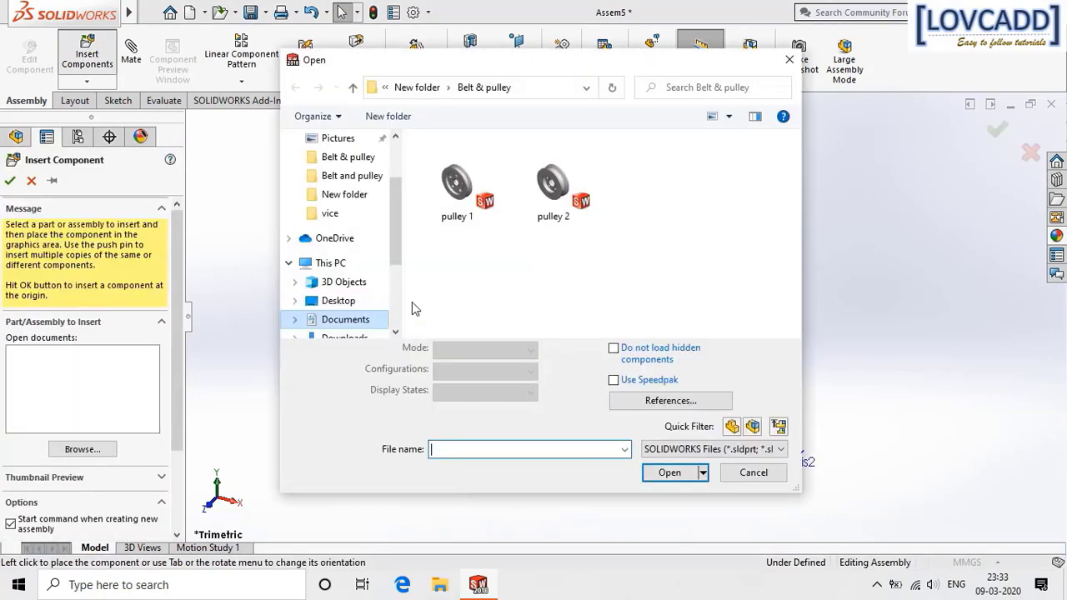
pyautogui.click(553, 186)
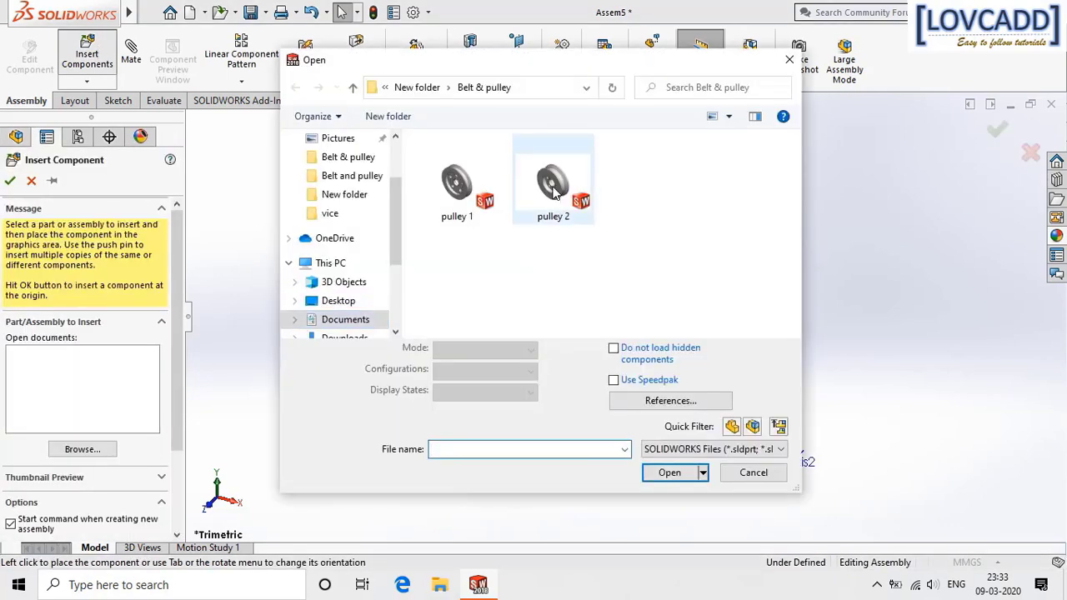
pyautogui.click(672, 454)
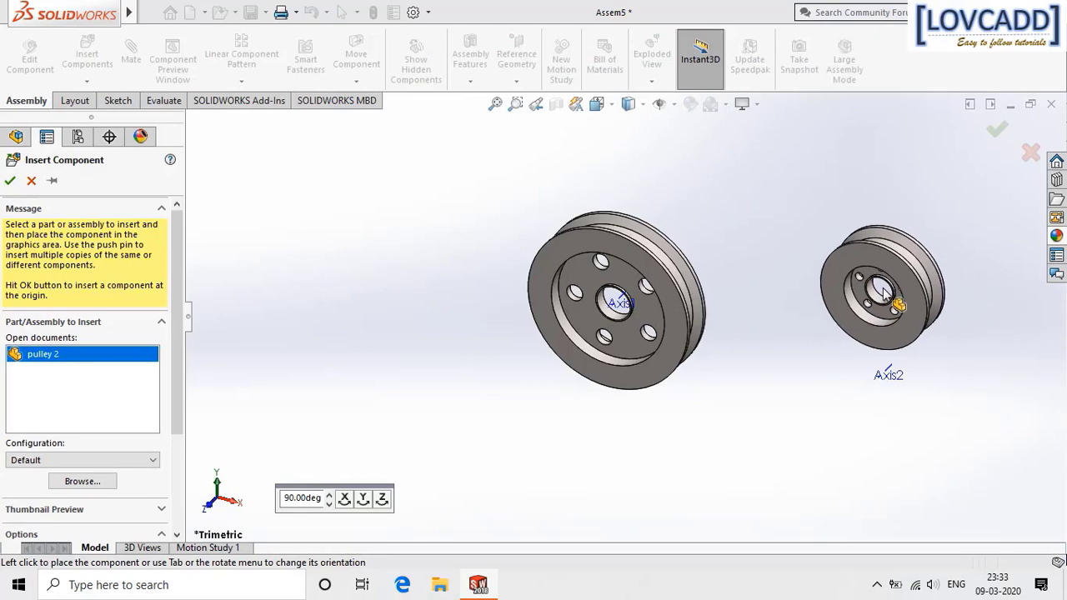
pyautogui.click(882, 290)
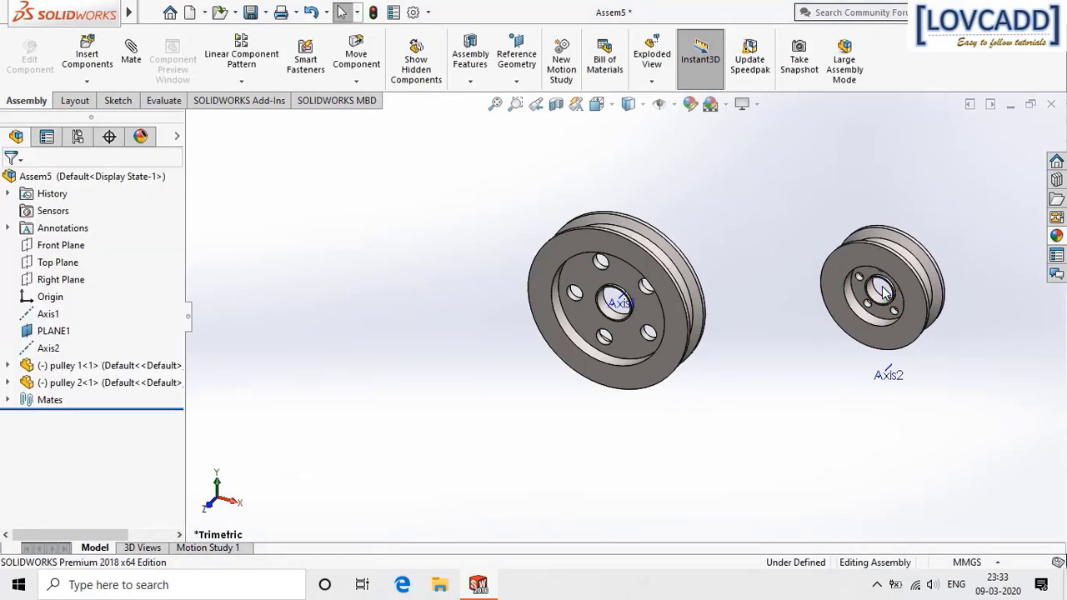
# Add a concentric mate between the central bore face of pulley 2 and Axis2.
pyautogui.click(131, 55)
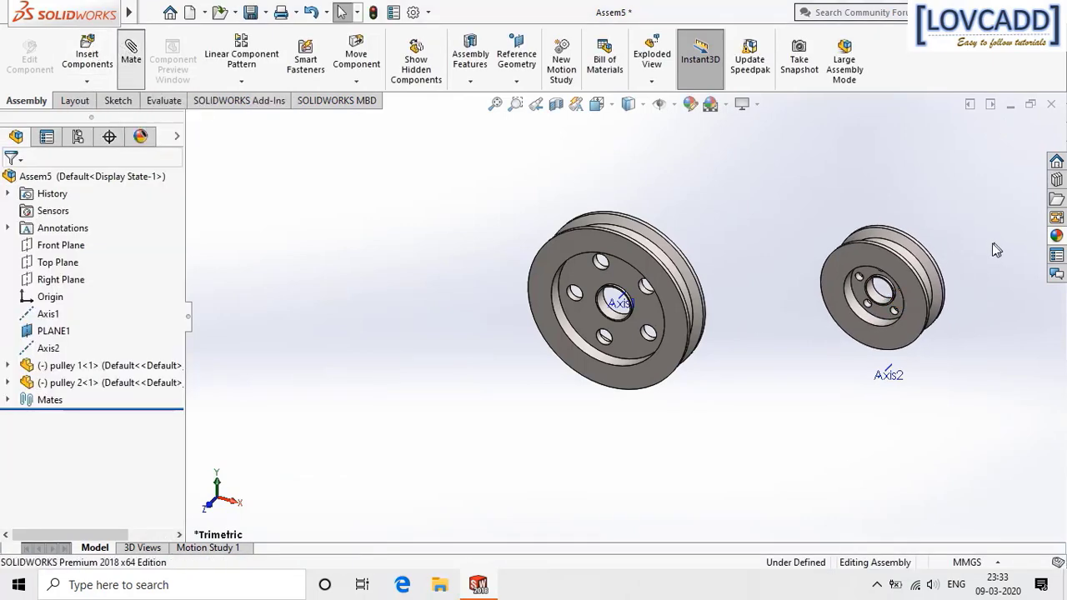
pyautogui.scroll(-2, 965, 272)
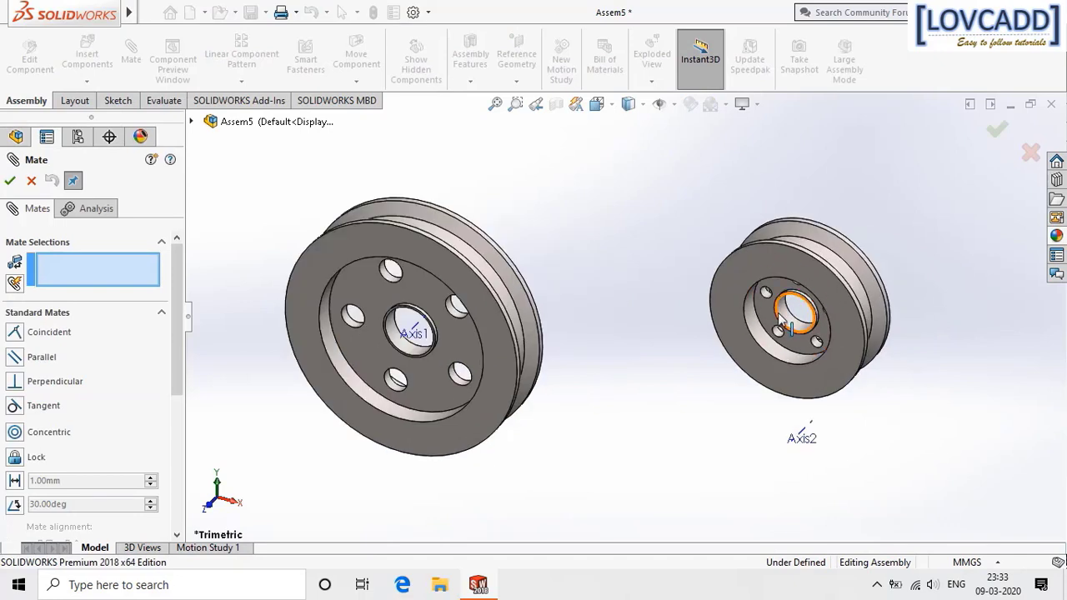
pyautogui.click(788, 325)
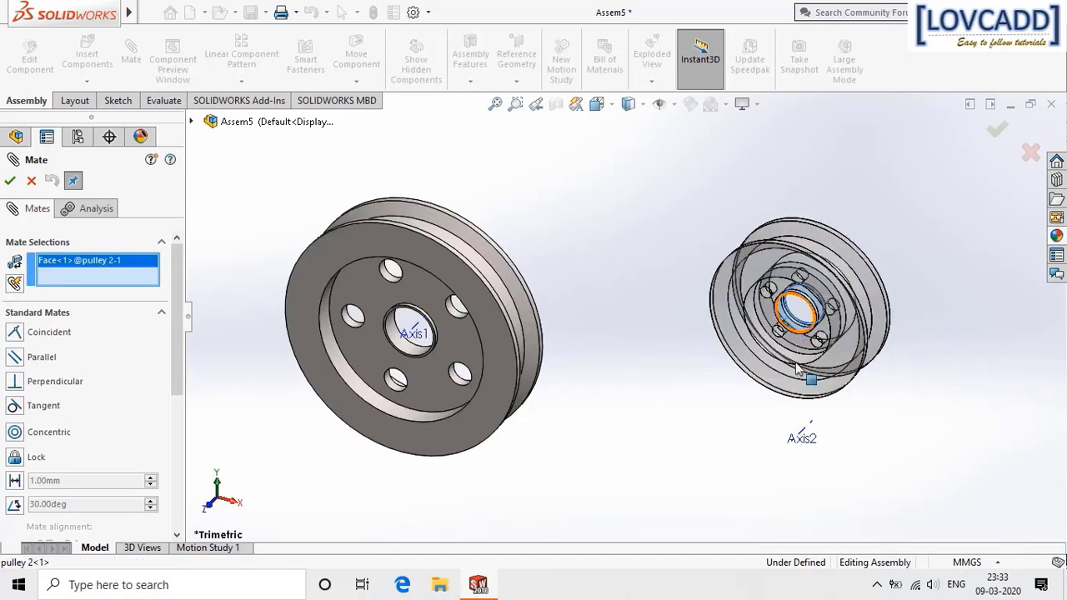
pyautogui.click(808, 432)
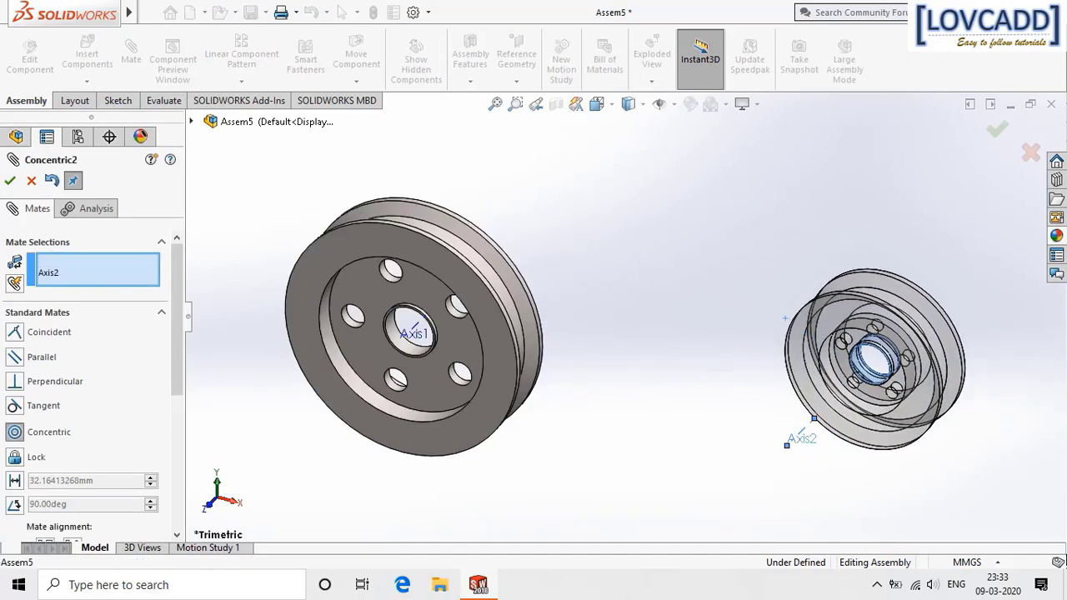
pyautogui.click(1021, 453)
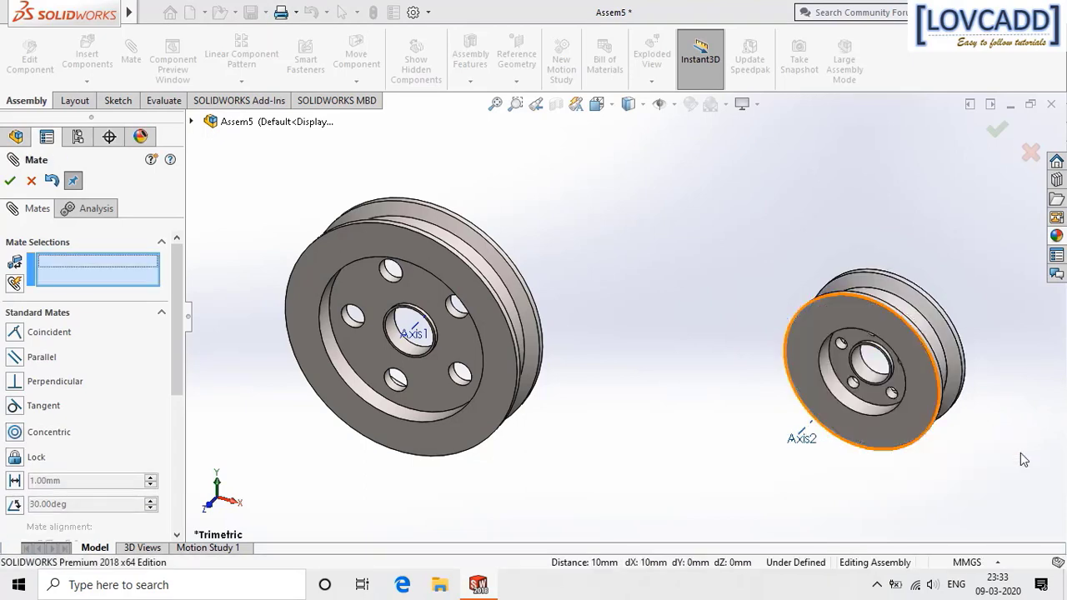
# Mate the front rim face of pulley 2 coincident with the front rim face of pulley 1 and finish mating.
pyautogui.click(868, 436)
pyautogui.click(450, 439)
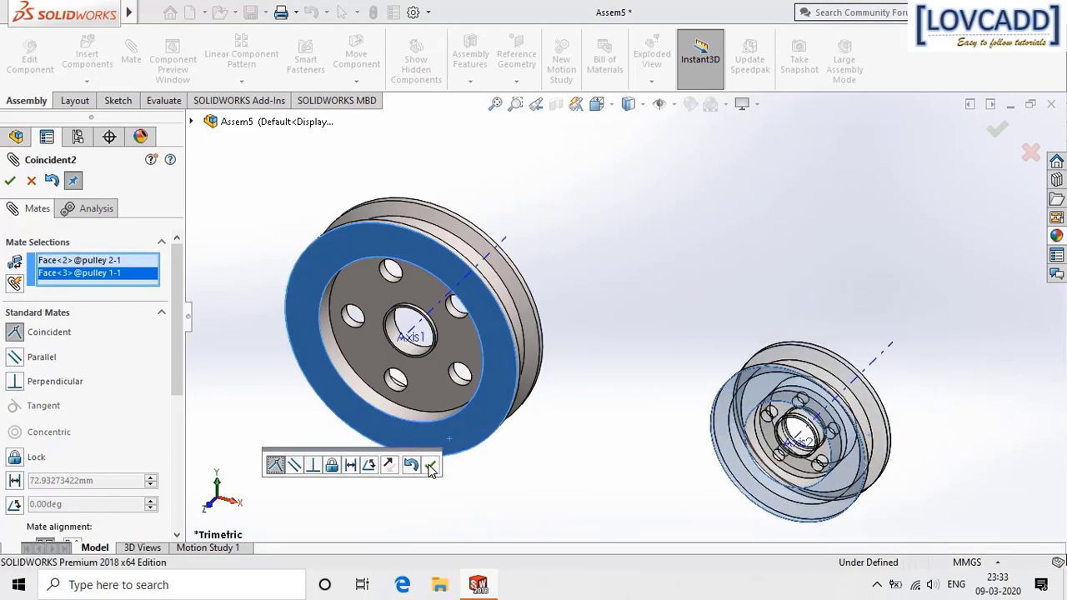
pyautogui.click(430, 464)
pyautogui.scroll(2, 594, 537)
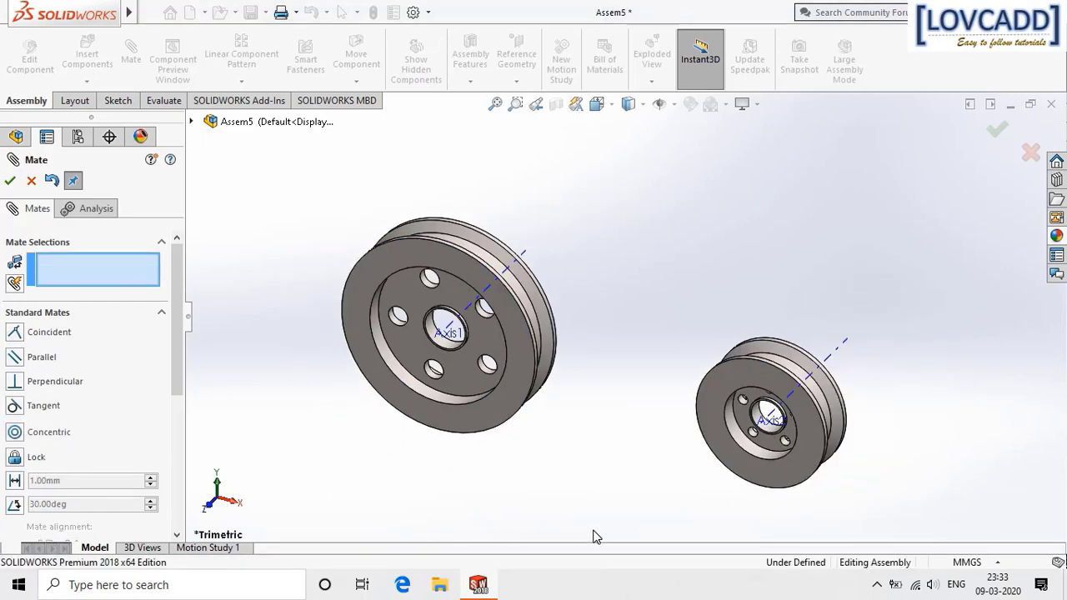
pyautogui.scroll(-1, 680, 517)
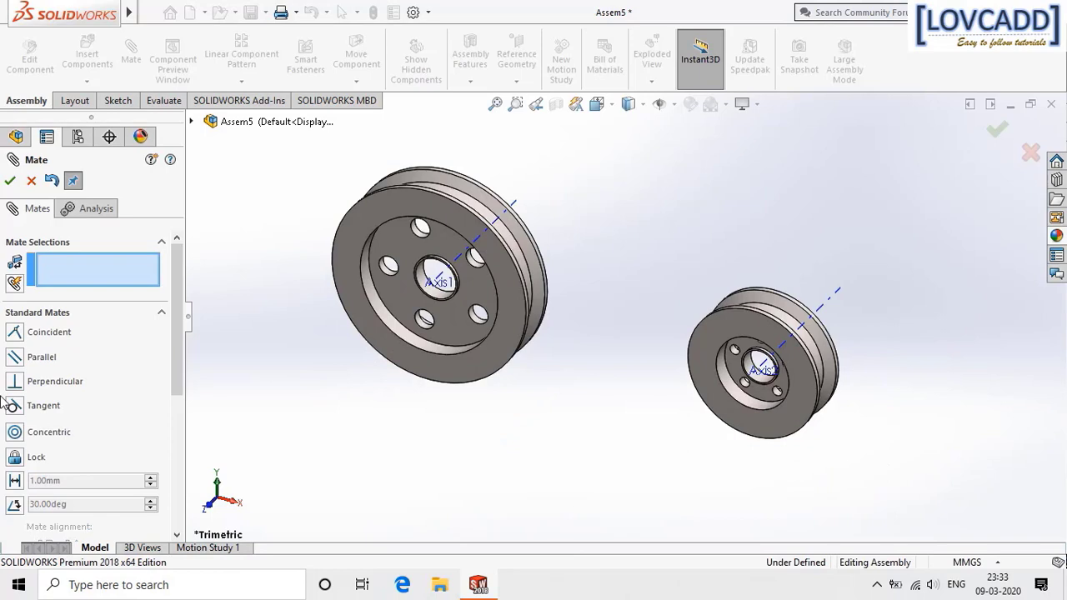
pyautogui.click(10, 181)
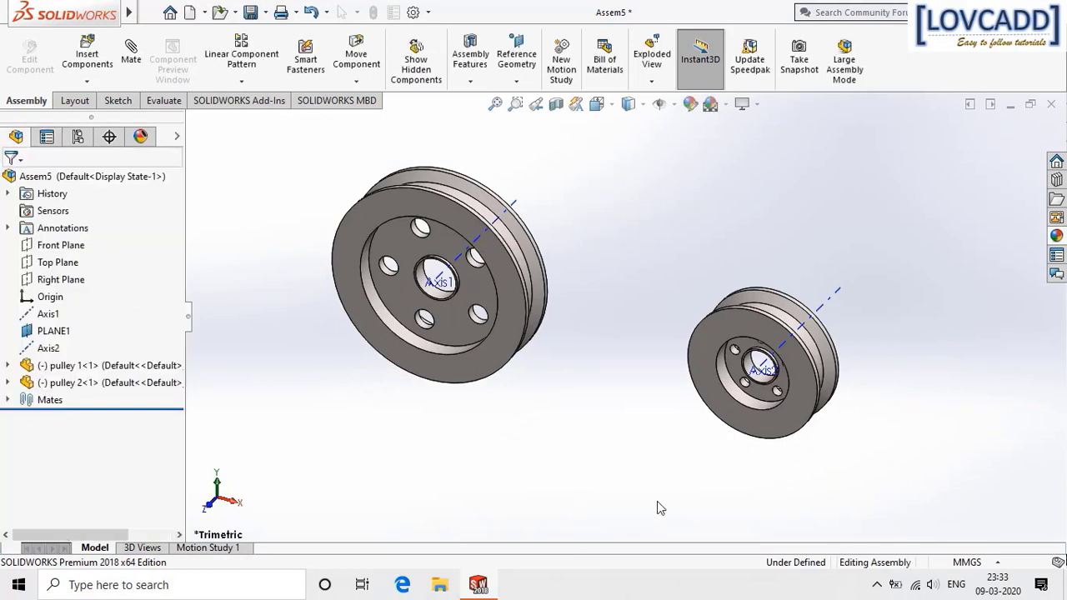
# Hide the reference axes Axis2 and Axis1 in the assembly.
pyautogui.rightClick(833, 300)
pyautogui.click(862, 270)
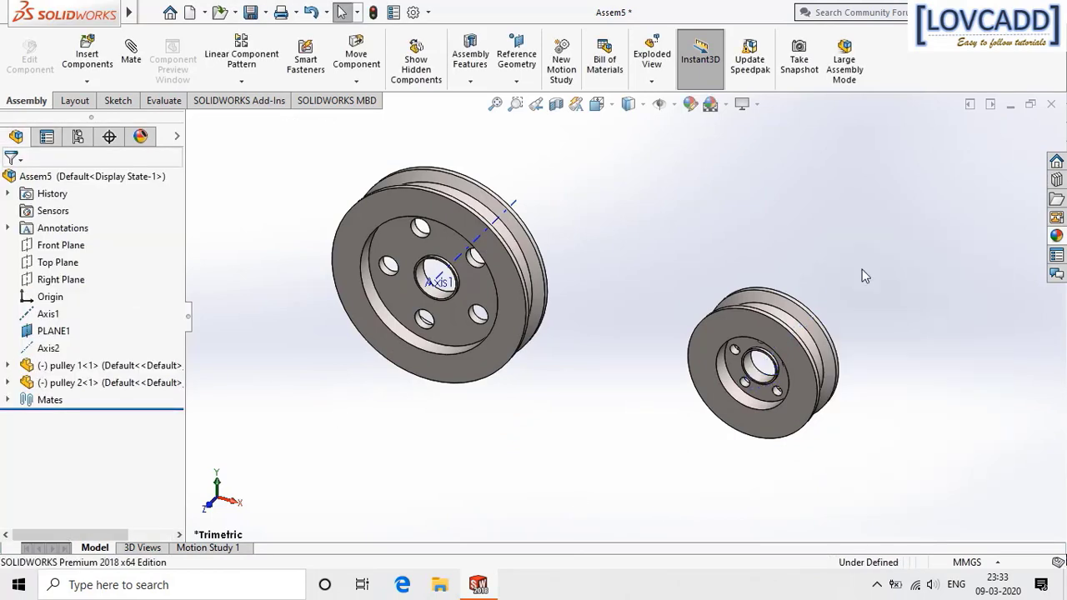
pyautogui.rightClick(515, 203)
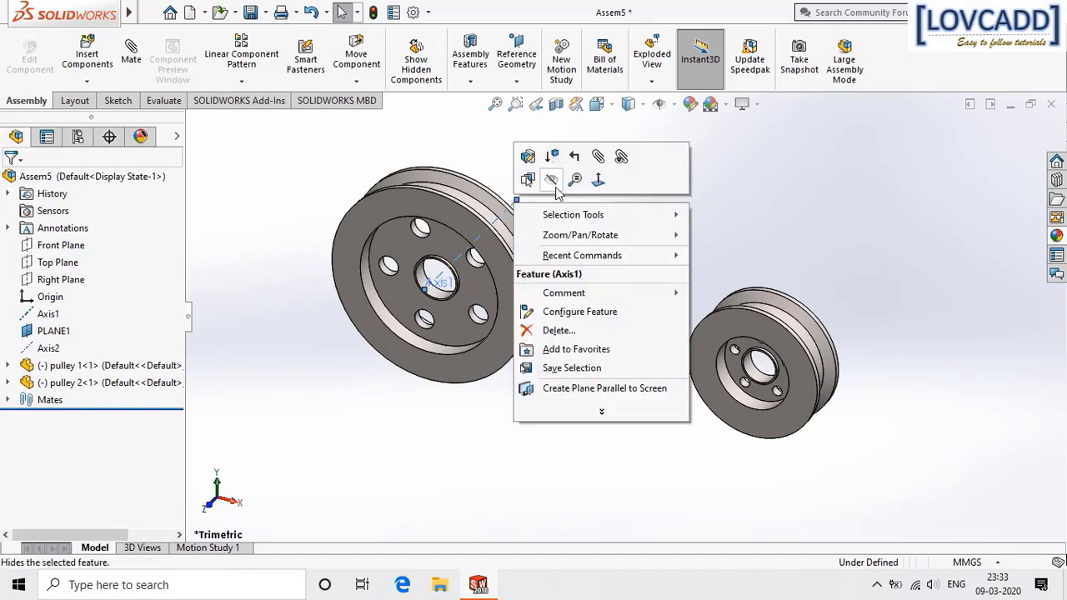
pyautogui.click(549, 176)
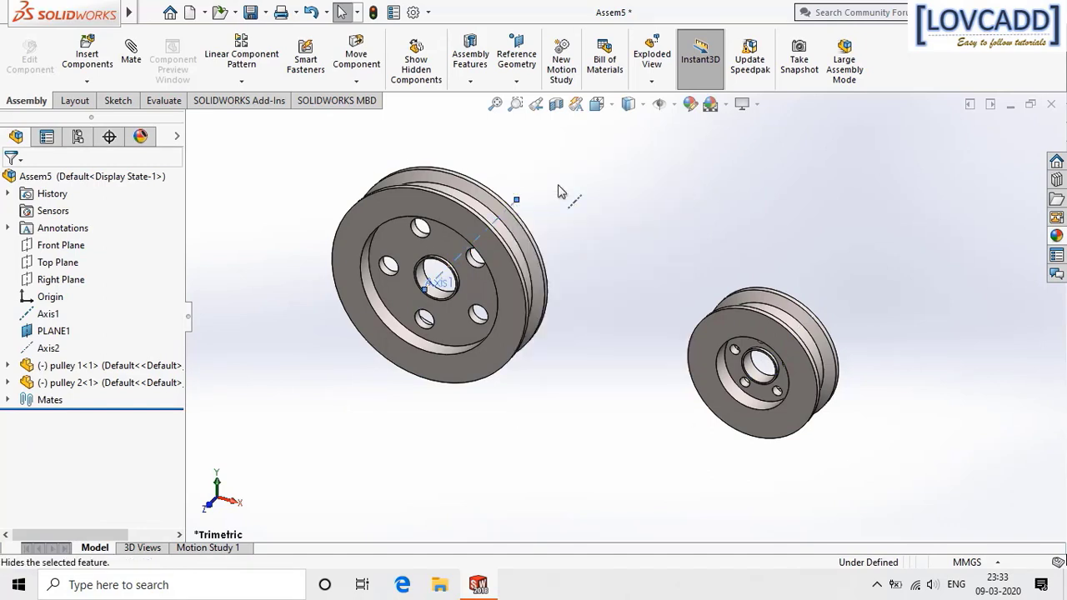
pyautogui.click(751, 325)
pyautogui.click(774, 501)
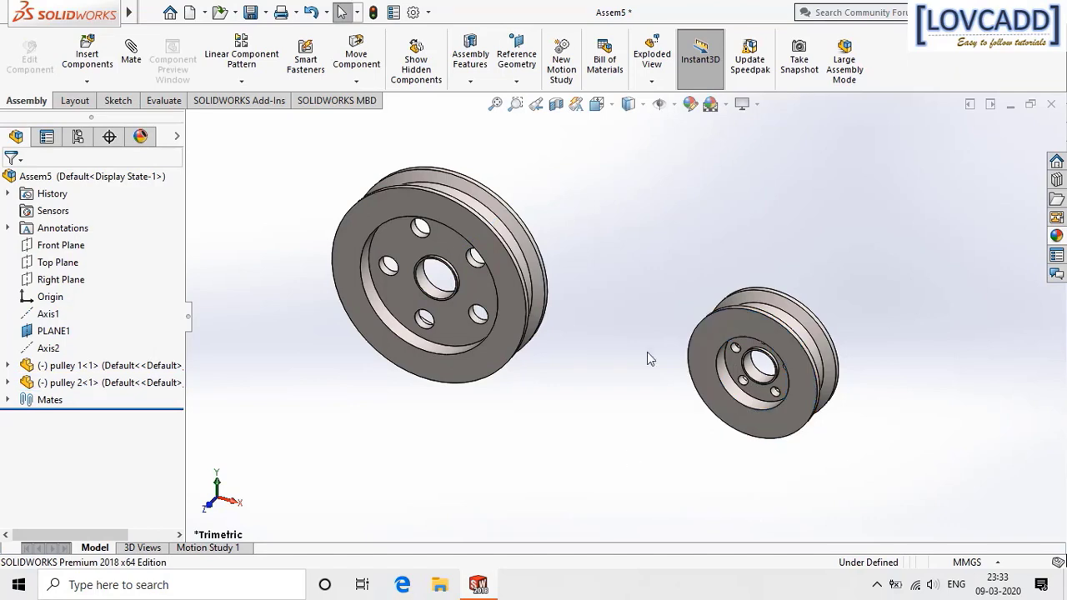
# Set up a Belt/Chain feature around the groove faces of pulley 1 and pulley 2, with Engage belt and Create belt part enabled.
pyautogui.moveTo(643, 241); pyautogui.dragTo(632, 264, button='middle')
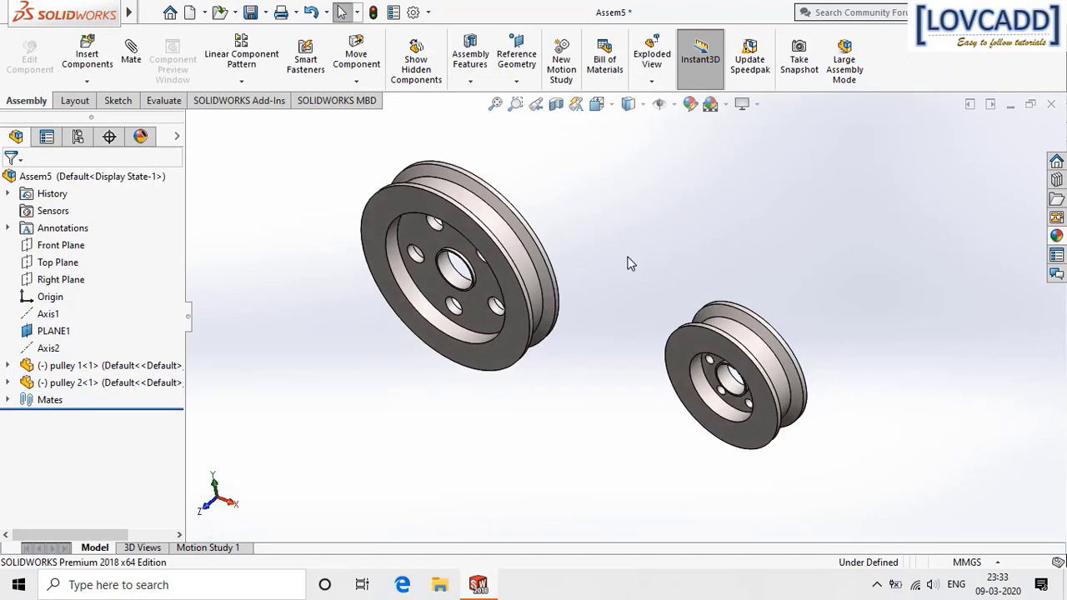
pyautogui.click(467, 83)
pyautogui.click(492, 269)
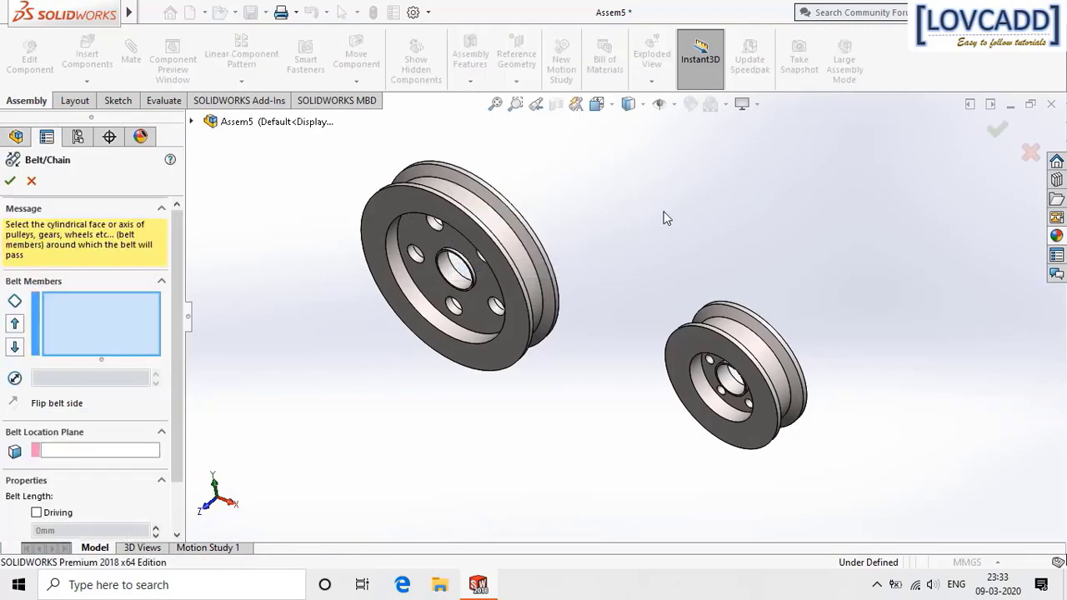
pyautogui.scroll(-3, 597, 223)
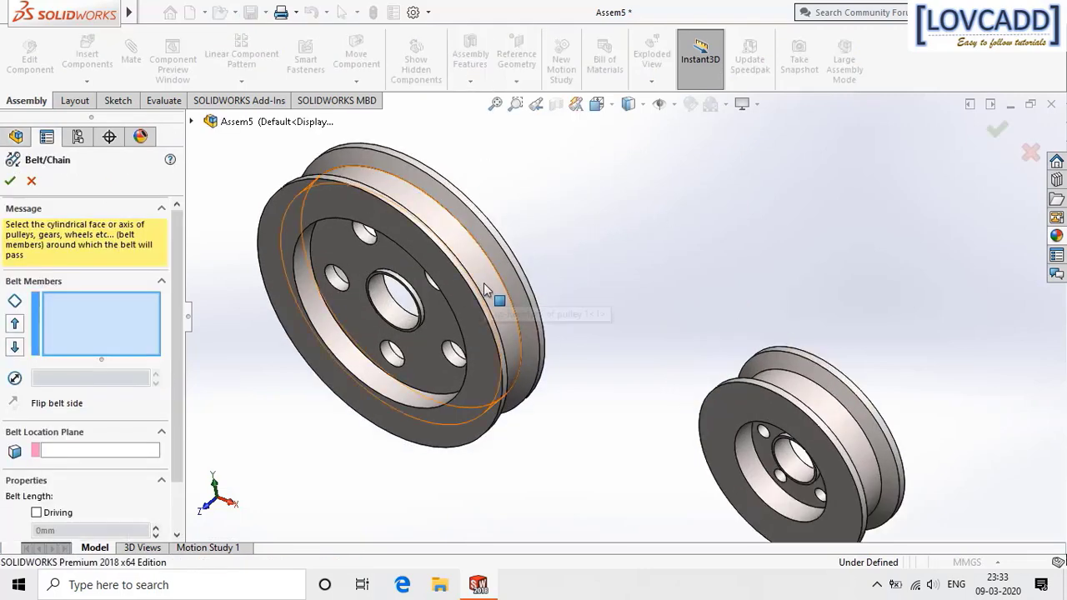
pyautogui.click(486, 290)
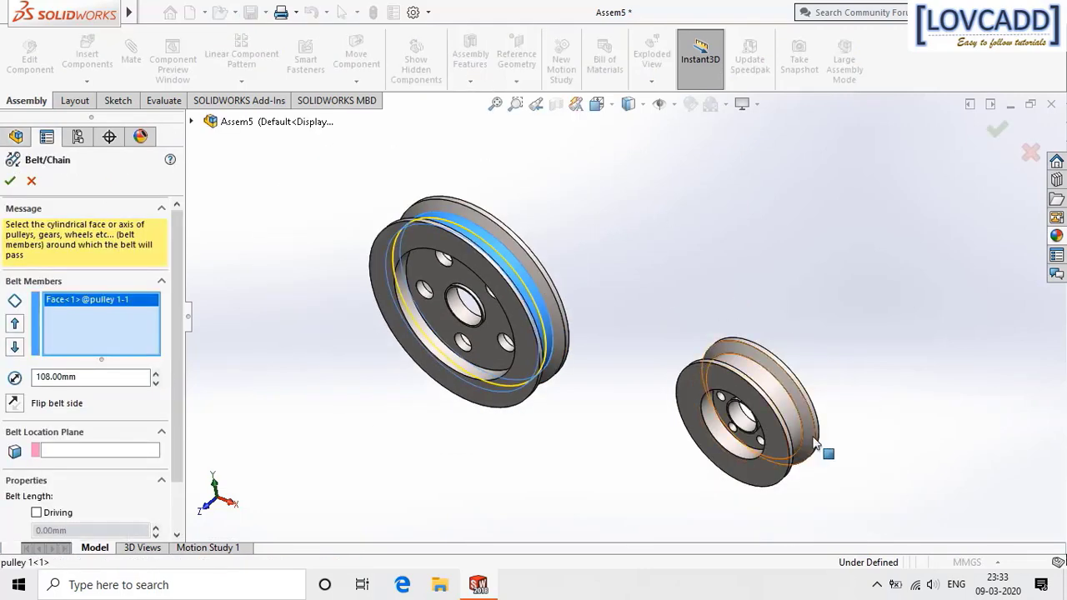
pyautogui.keyDown('ctrl'); pyautogui.moveTo(817, 444); pyautogui.dragTo(722, 383, button='middle'); pyautogui.keyUp('ctrl')
pyautogui.click(723, 383)
pyautogui.scroll(4, 722, 384)
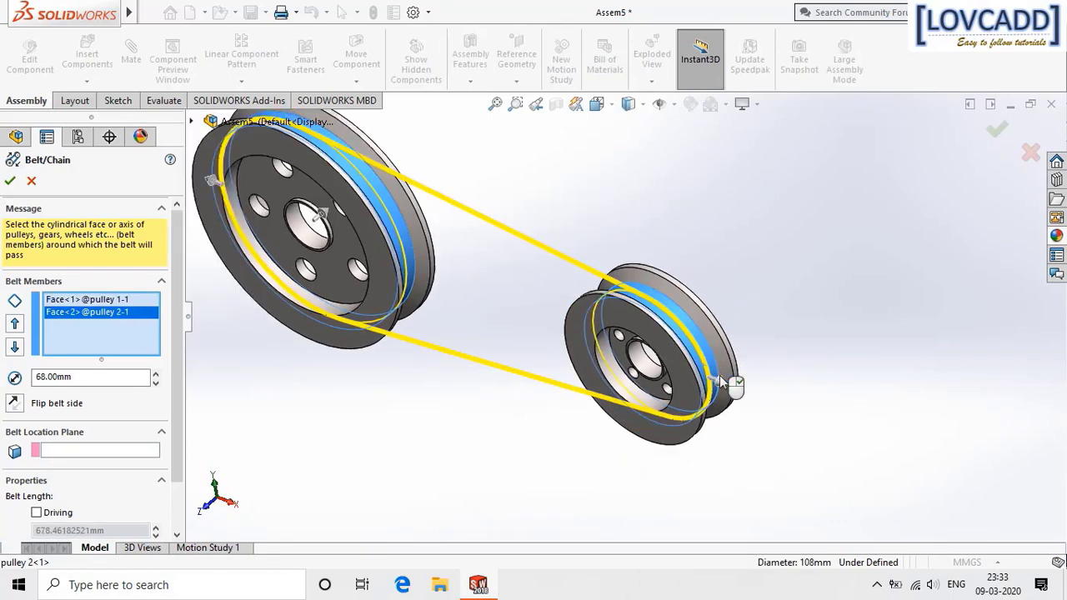
pyautogui.moveTo(535, 402); pyautogui.dragTo(414, 437, button='middle')
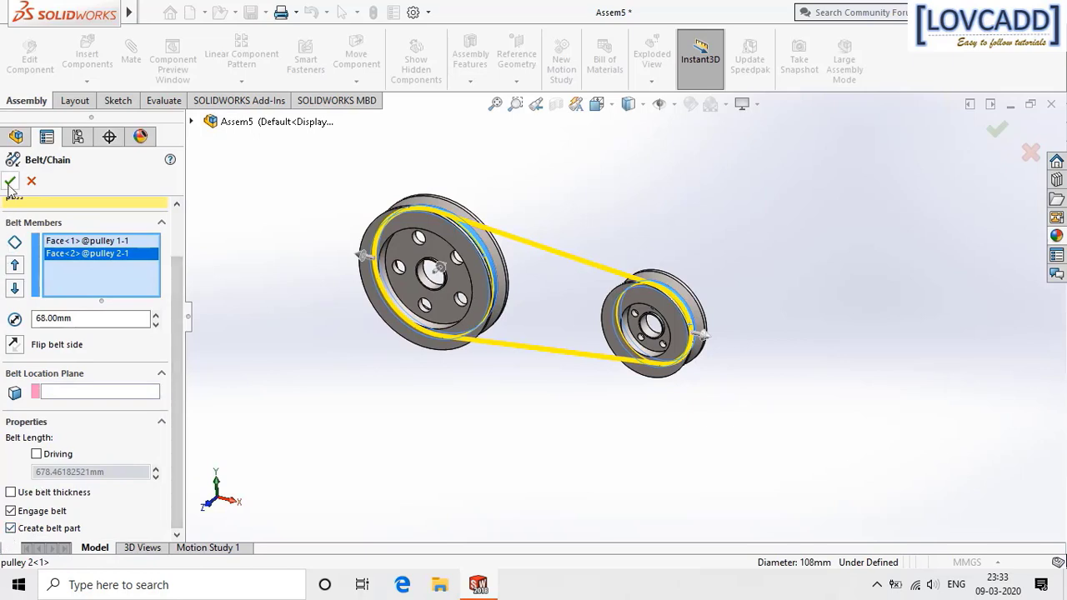
# Confirm the belt feature and save the assembly as "belt" in the Belt & pulley folder.
pyautogui.click(10, 182)
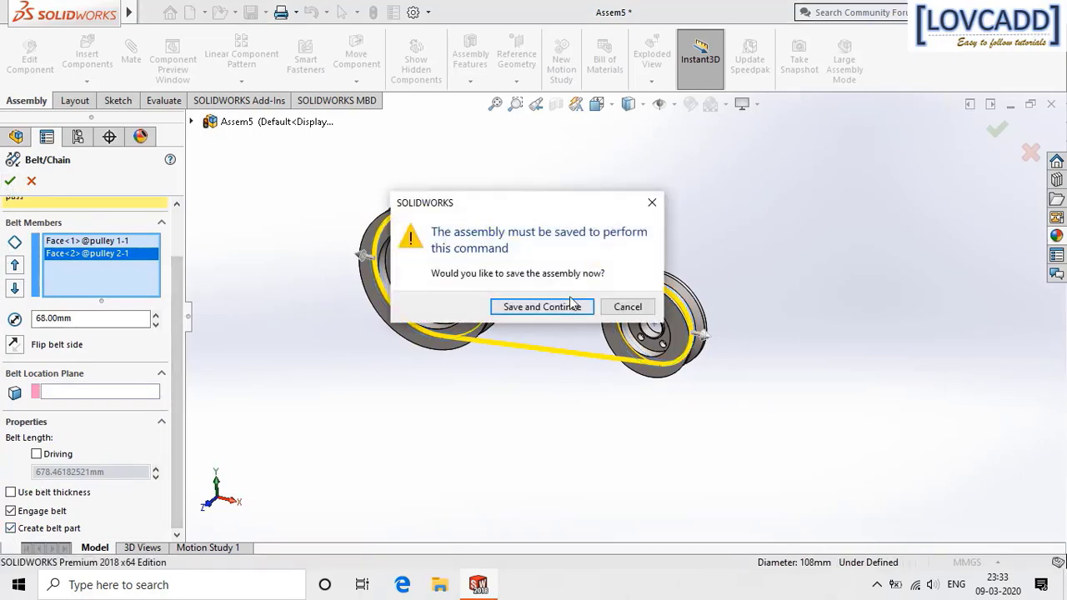
pyautogui.click(542, 307)
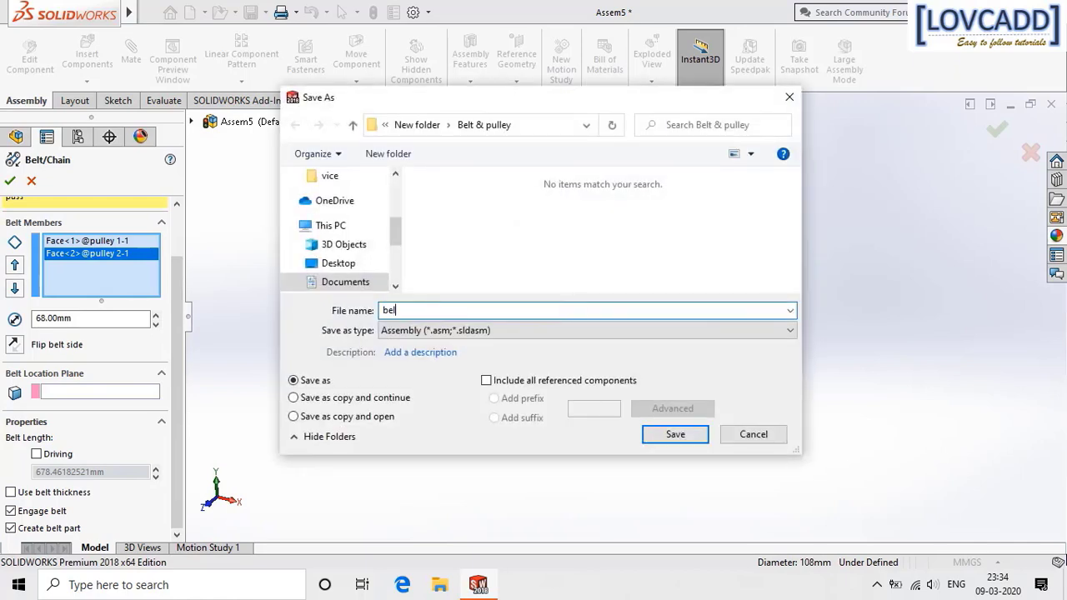
pyautogui.click(677, 433)
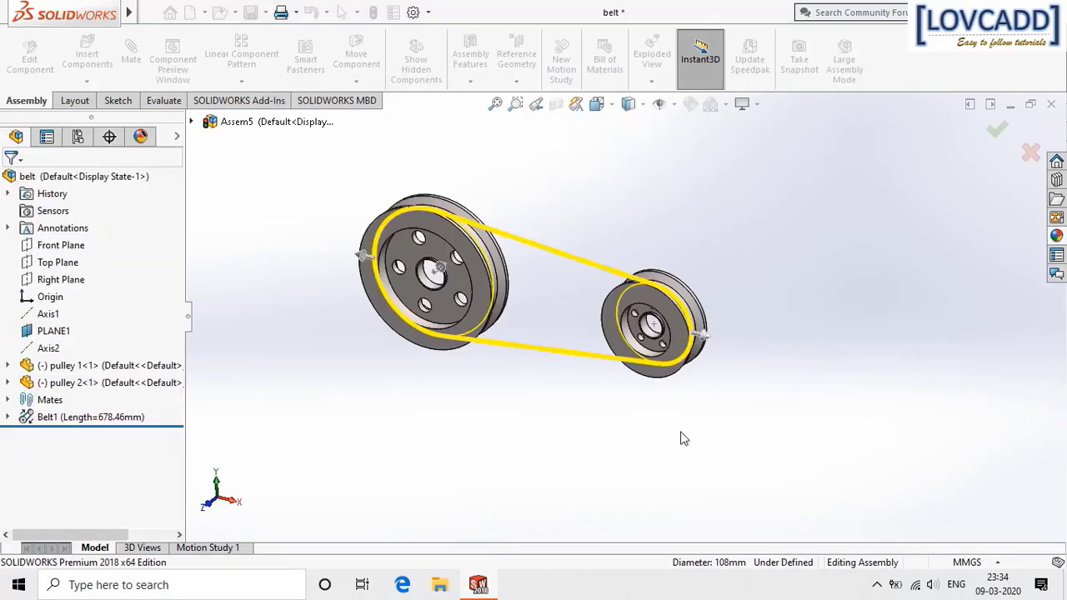
# Rotate pulley 2 to test whether the belt transfers its motion to pulley 1.
pyautogui.scroll(2, 584, 367)
pyautogui.scroll(-1, 562, 334)
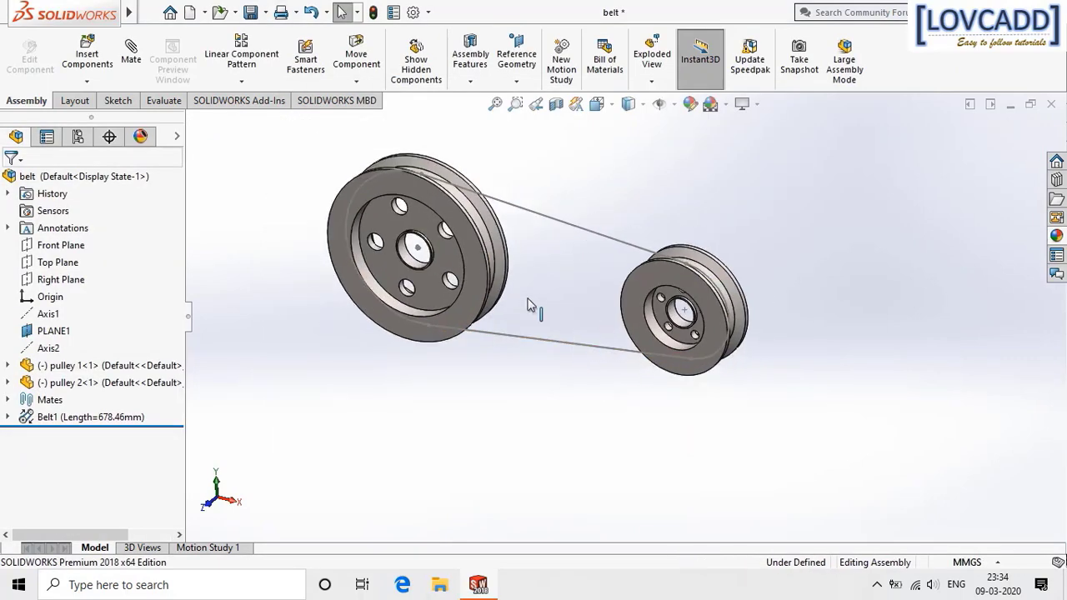
pyautogui.moveTo(860, 311); pyautogui.dragTo(865, 281, button='middle')
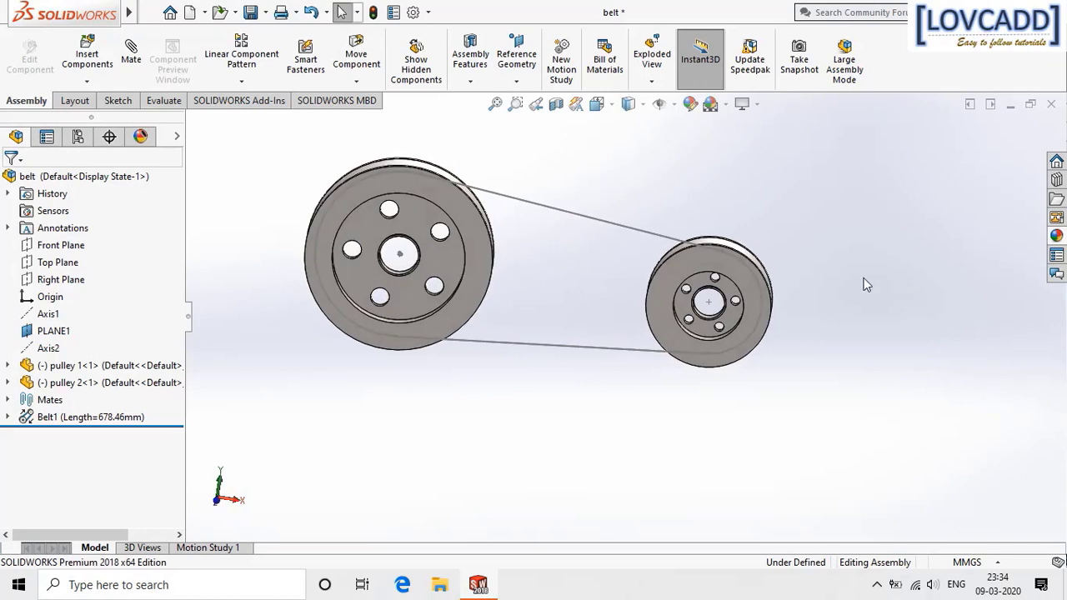
pyautogui.click(729, 261)
pyautogui.moveTo(730, 260); pyautogui.dragTo(870, 415)
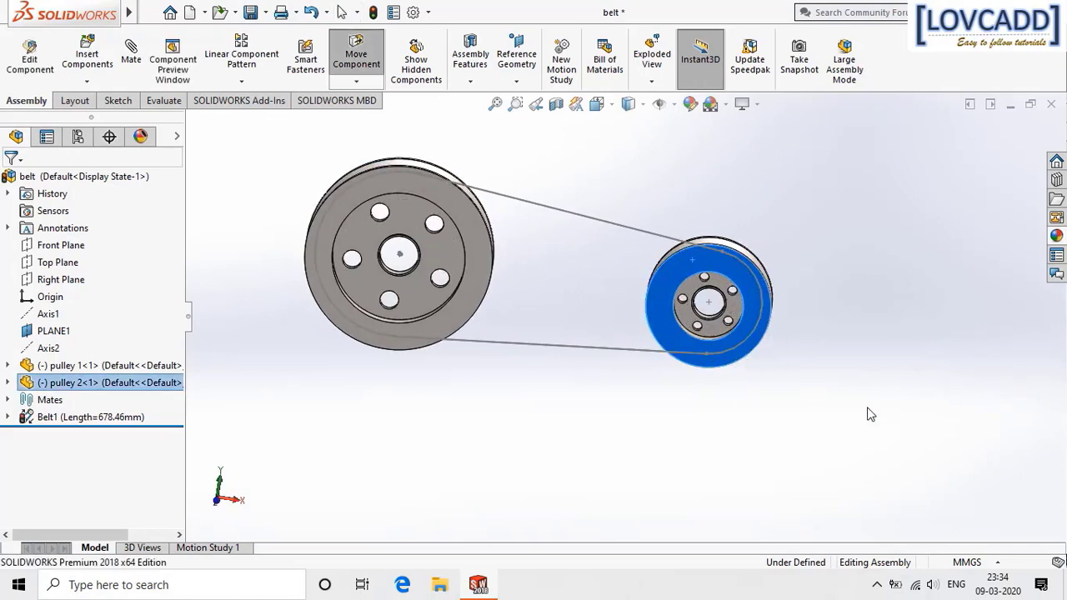
pyautogui.click(905, 324)
pyautogui.moveTo(902, 213); pyautogui.dragTo(873, 258, button='middle')
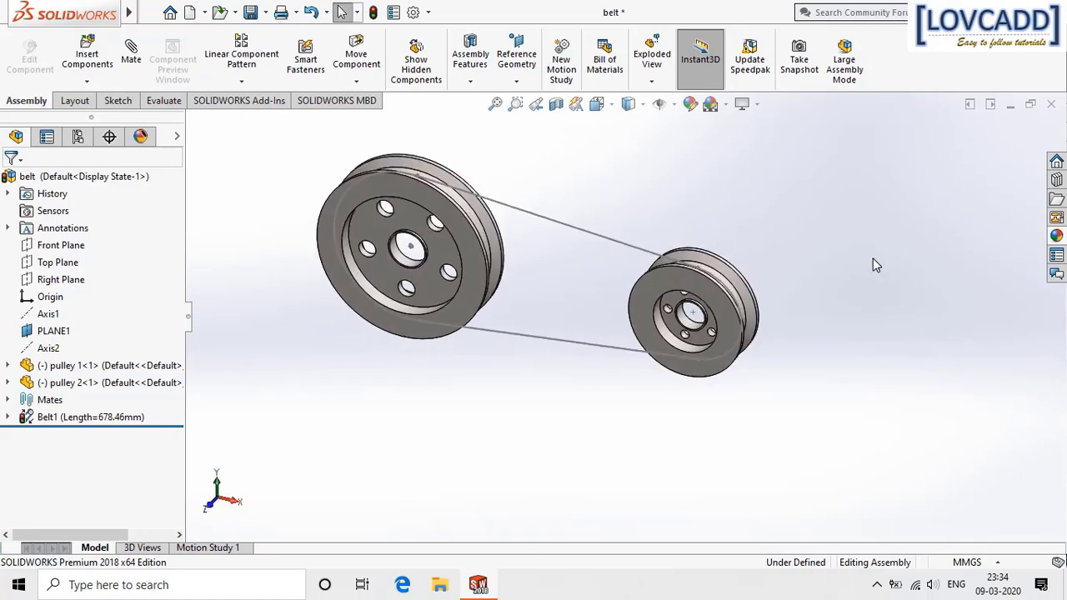
# Open the belt part contained in the Belt1 feature in its own window and fit its sketch to the view.
pyautogui.click(8, 418)
pyautogui.click(68, 451)
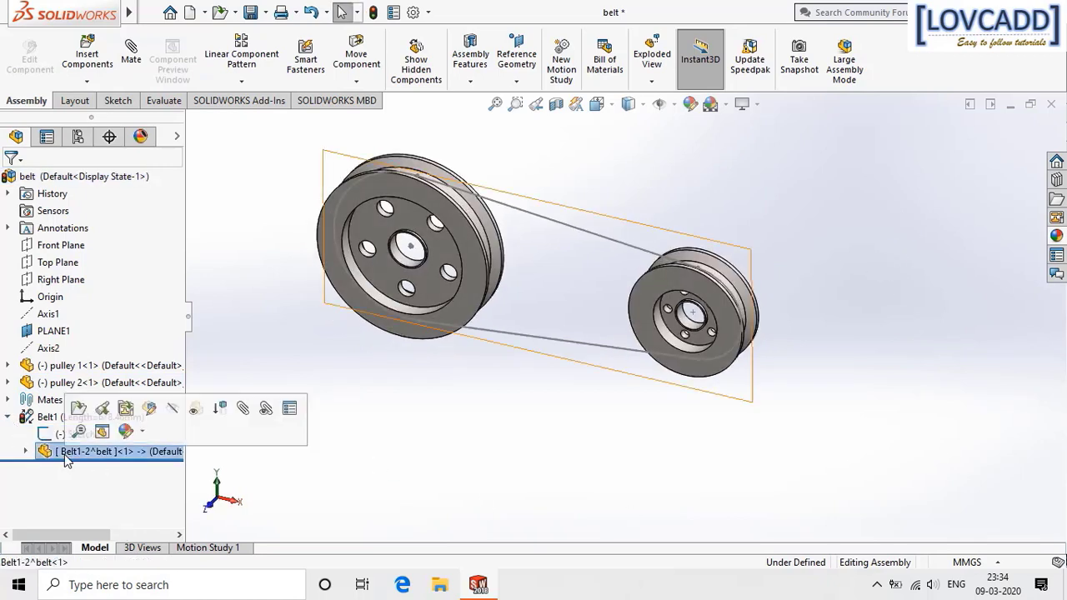
pyautogui.click(87, 415)
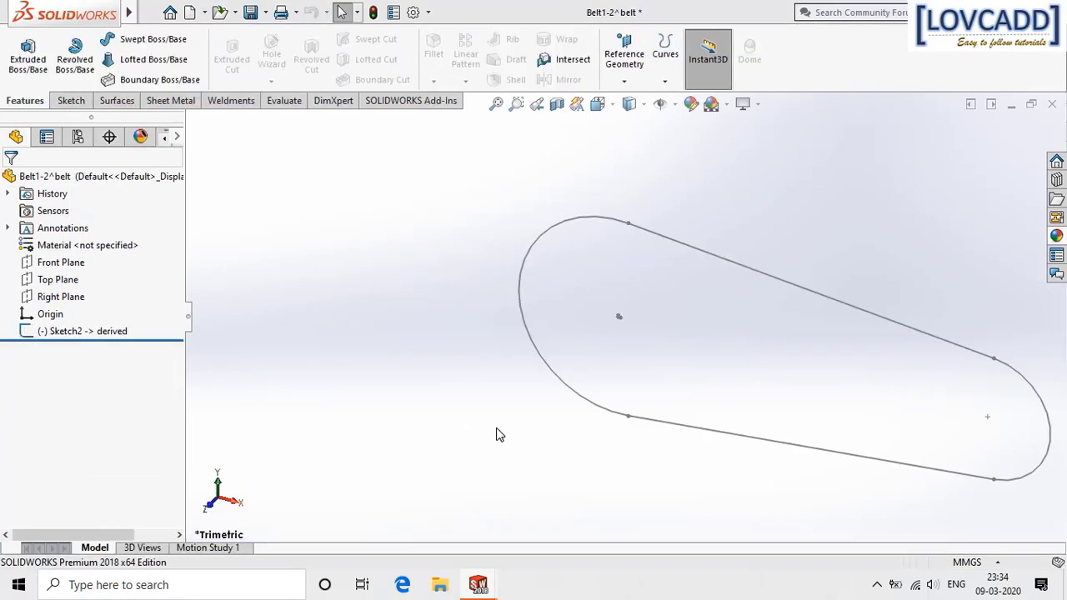
pyautogui.press('f')
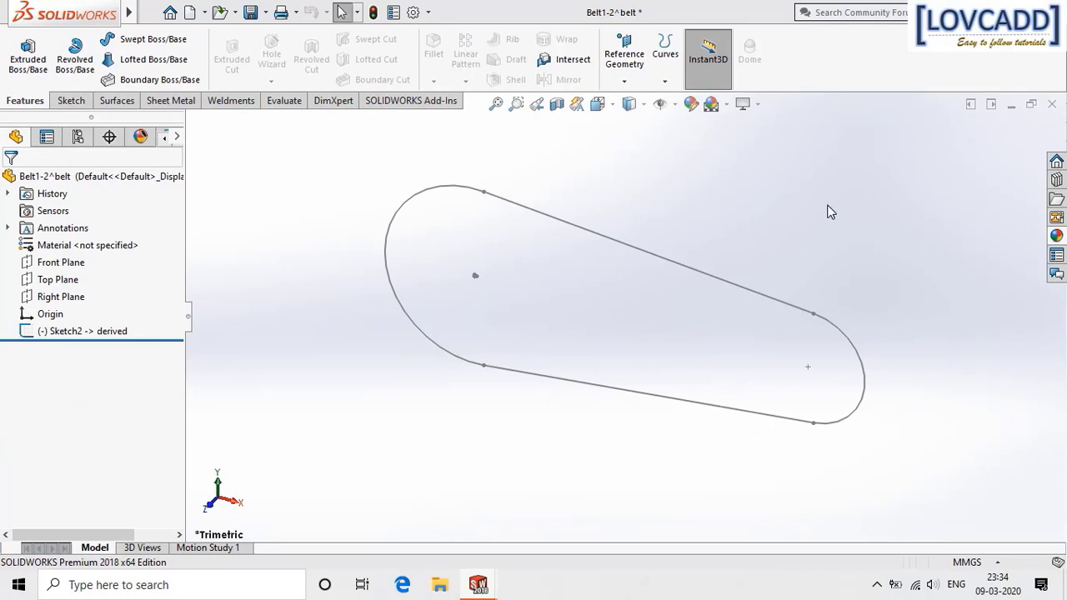
# Create a reference plane parallel to the Right Plane through the belt sketch's upper tangent point on the larger arc.
pyautogui.click(625, 83)
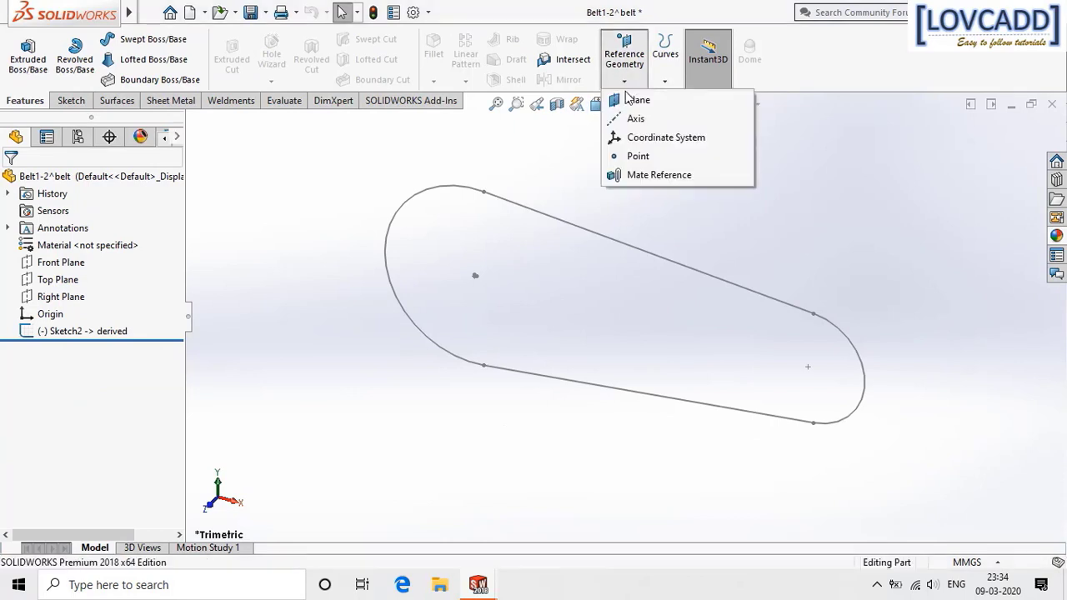
pyautogui.click(617, 101)
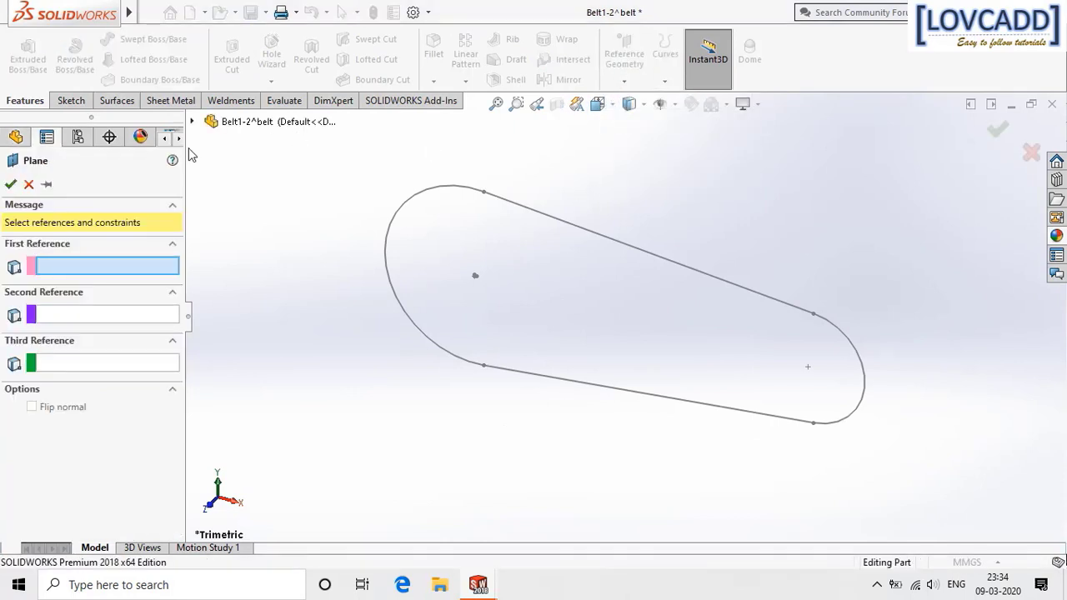
pyautogui.click(192, 122)
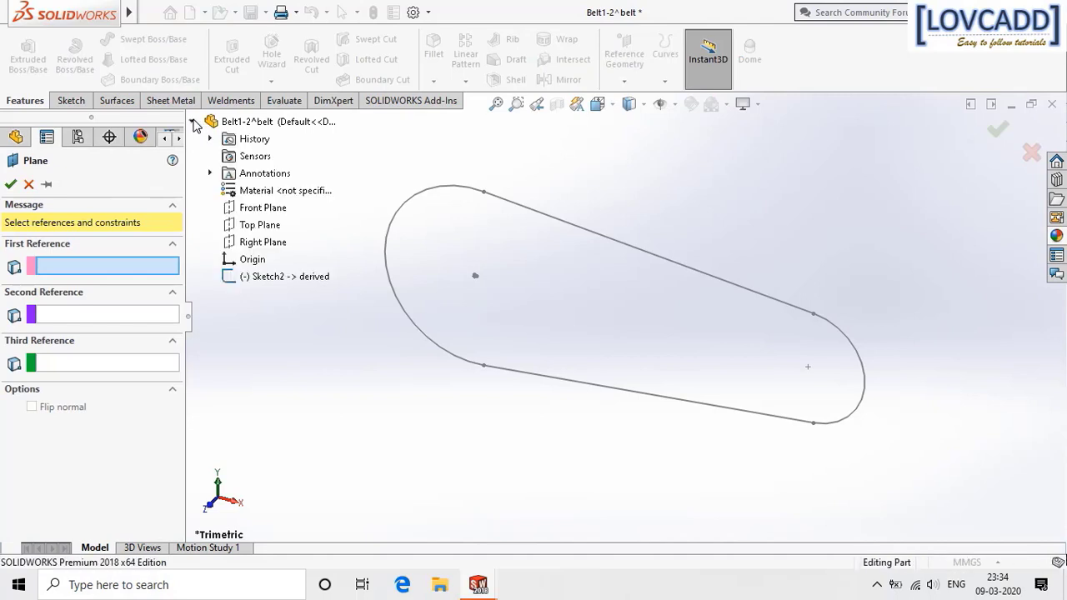
pyautogui.click(255, 241)
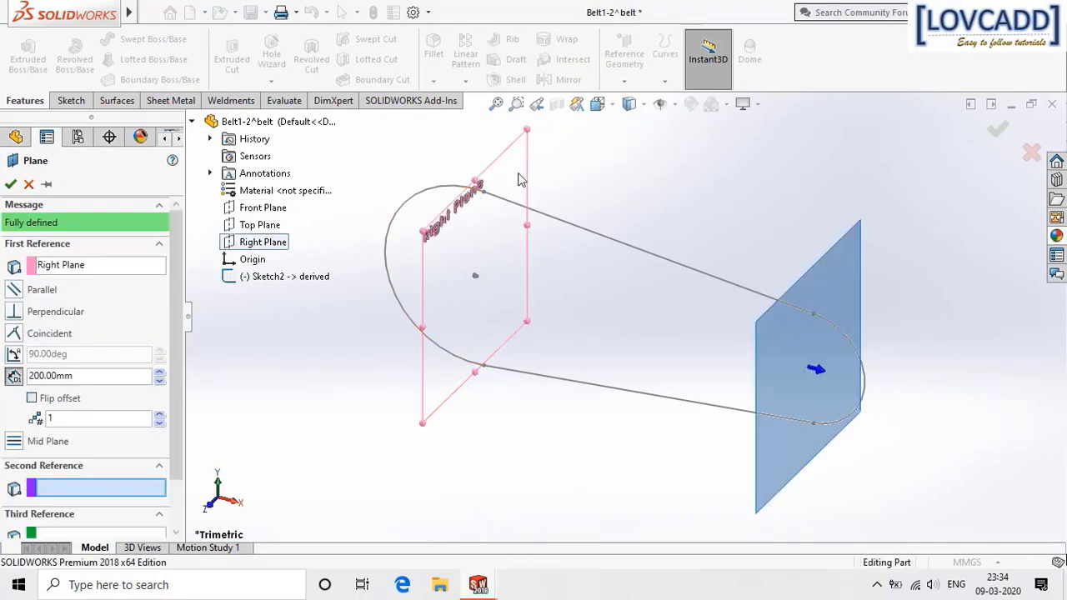
pyautogui.scroll(-3, 503, 241)
pyautogui.click(476, 254)
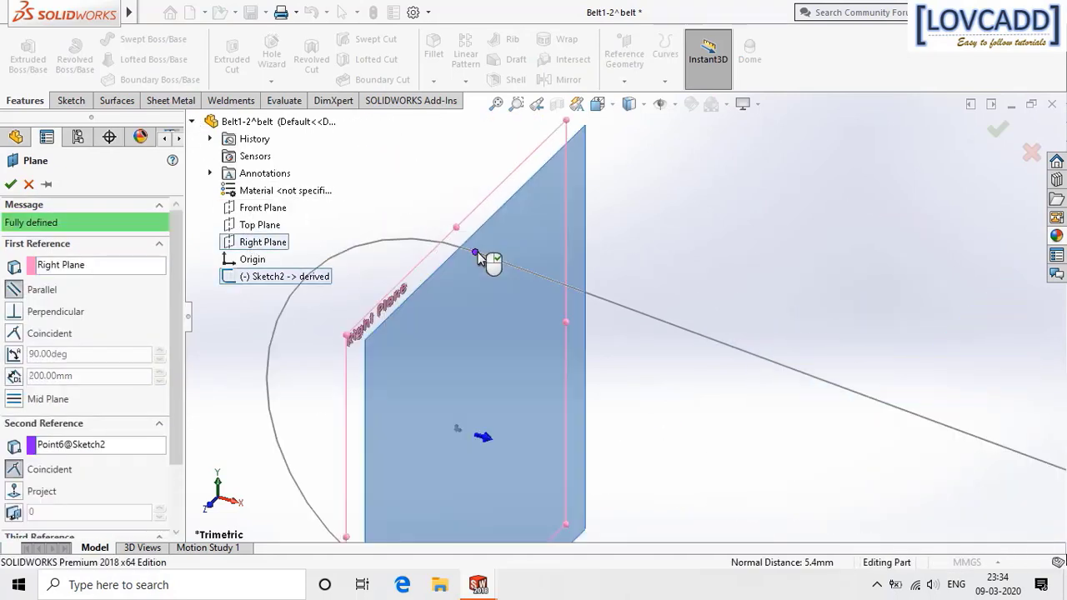
pyautogui.rightClick(479, 258)
pyautogui.press('f')
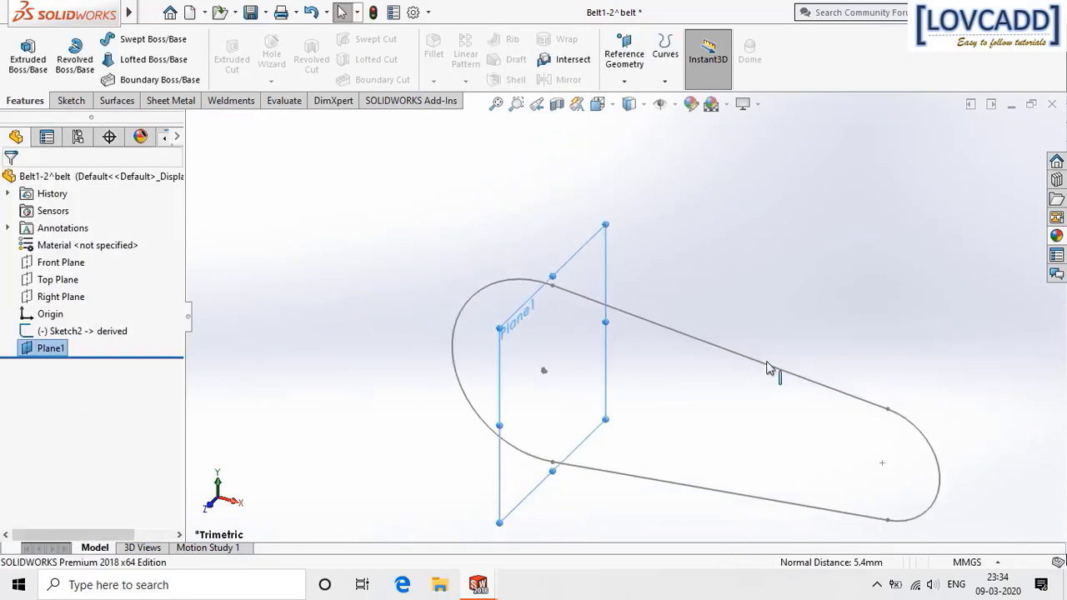
# Sketch a closed trapezoid on Plane1 beside the belt path, about 23 mm wide above, 13 mm wide below and 10 mm high.
pyautogui.rightClick(602, 274)
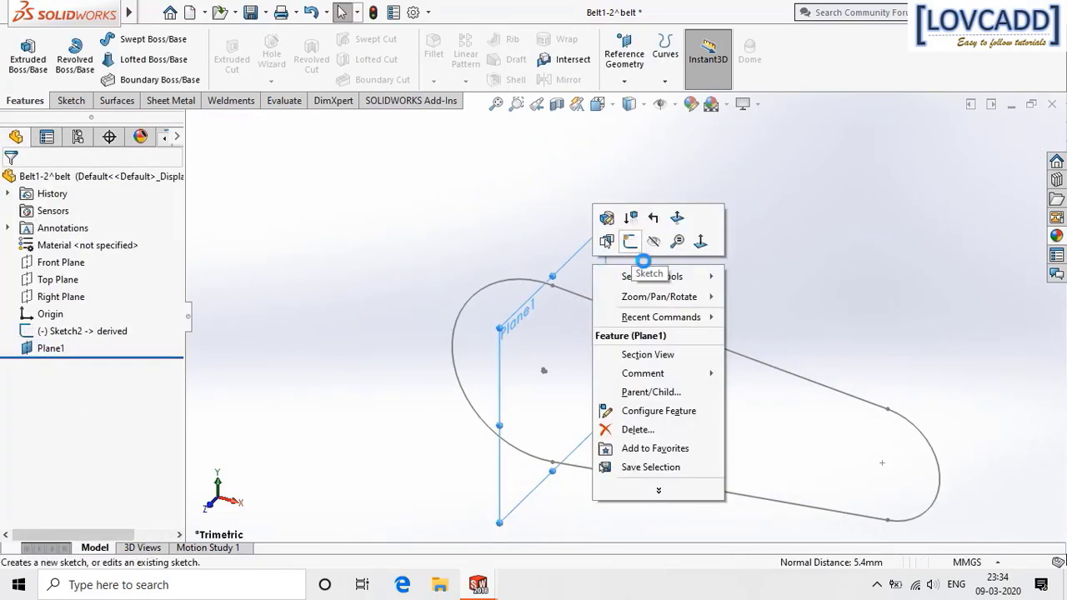
pyautogui.click(630, 241)
pyautogui.click(781, 51)
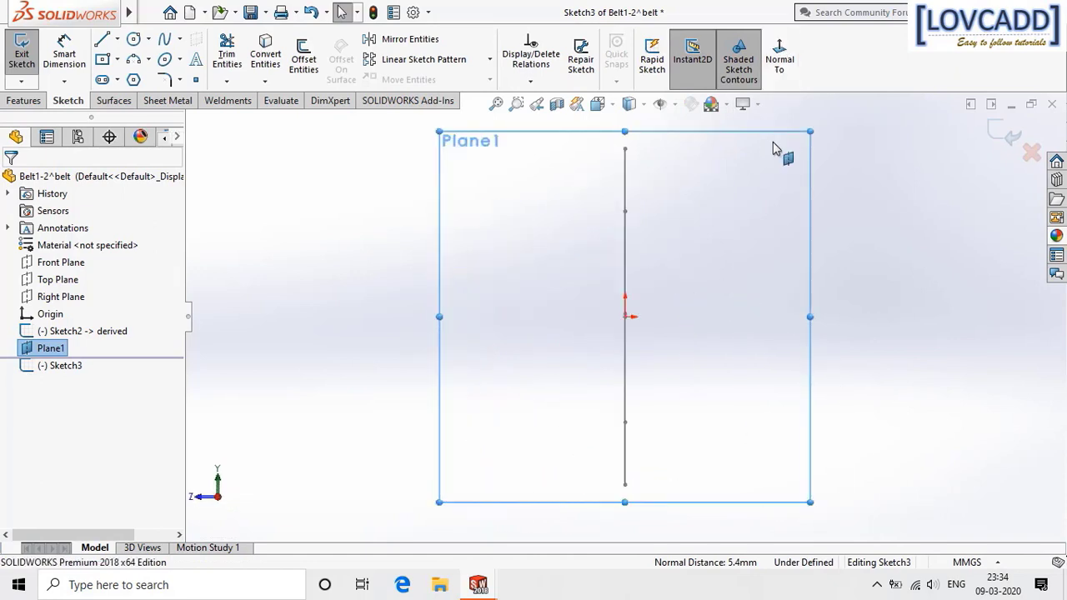
pyautogui.moveTo(635, 170); pyautogui.dragTo(640, 143)
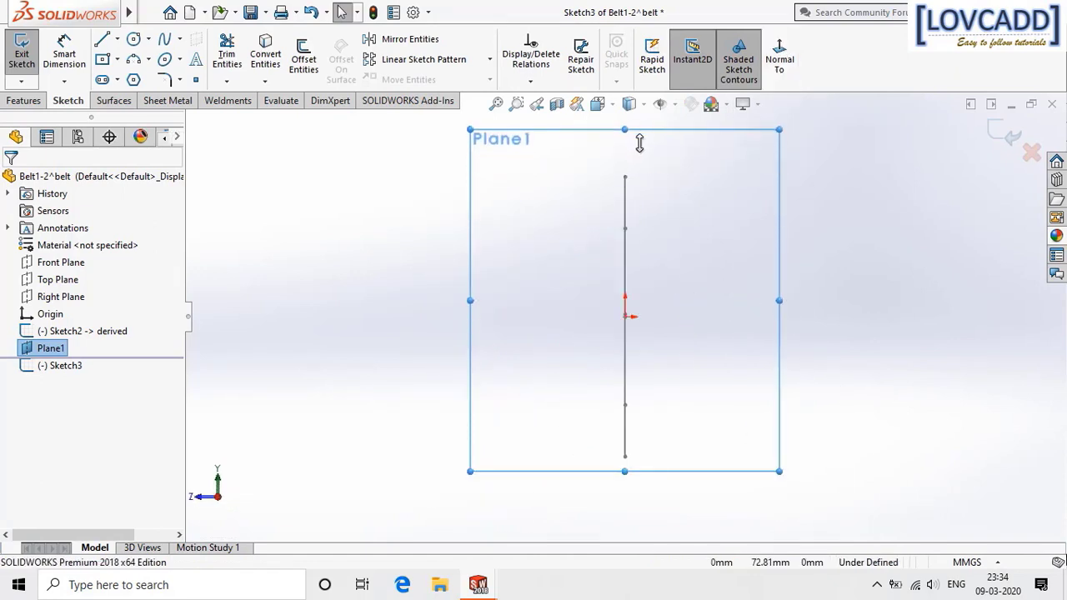
pyautogui.click(102, 41)
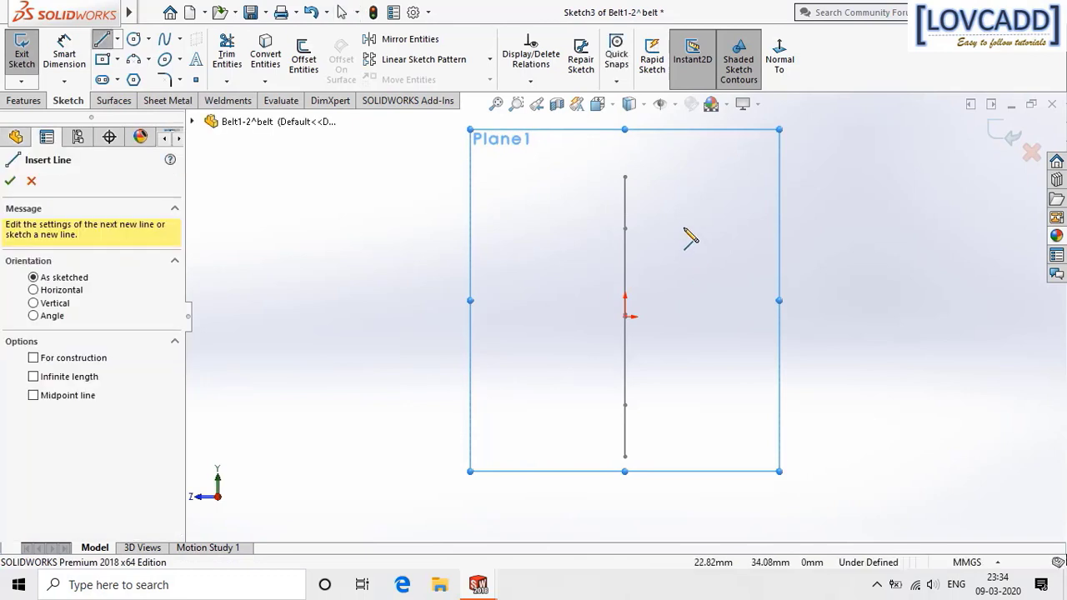
pyautogui.click(680, 219)
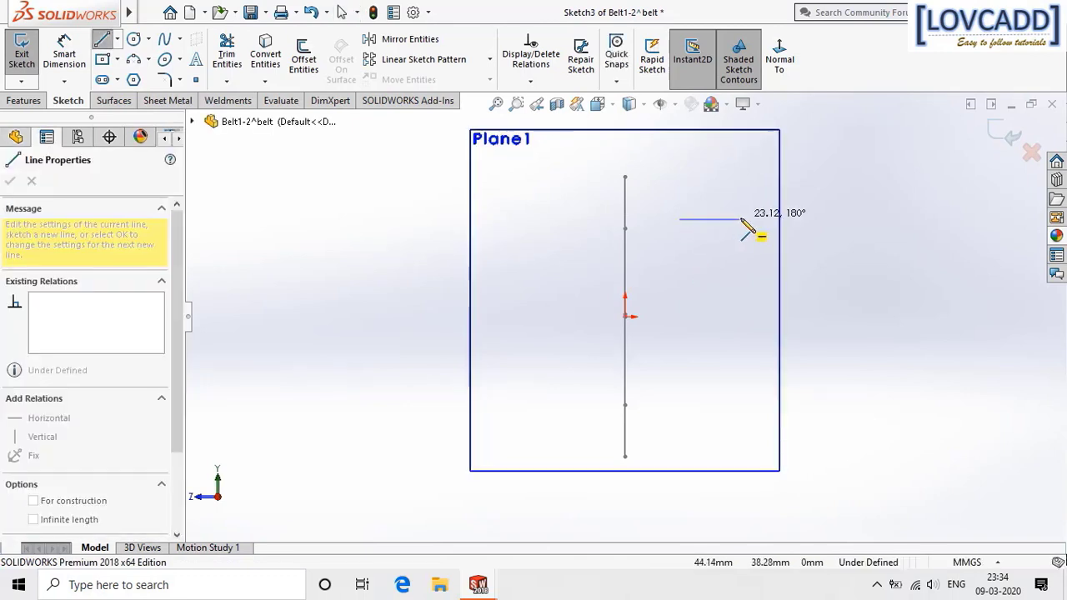
pyautogui.click(739, 219)
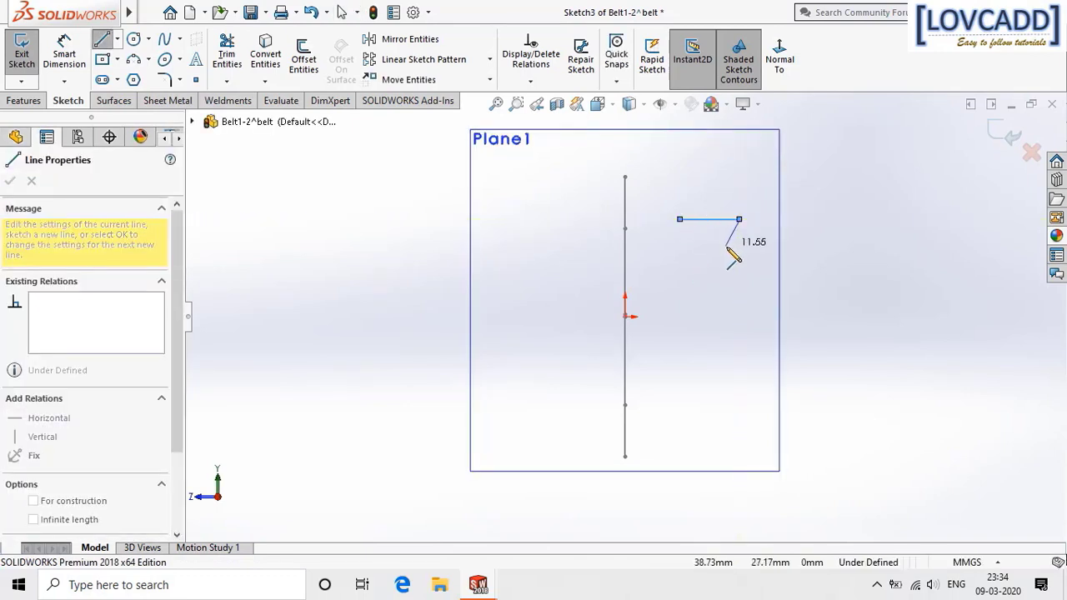
pyautogui.click(726, 244)
pyautogui.click(692, 245)
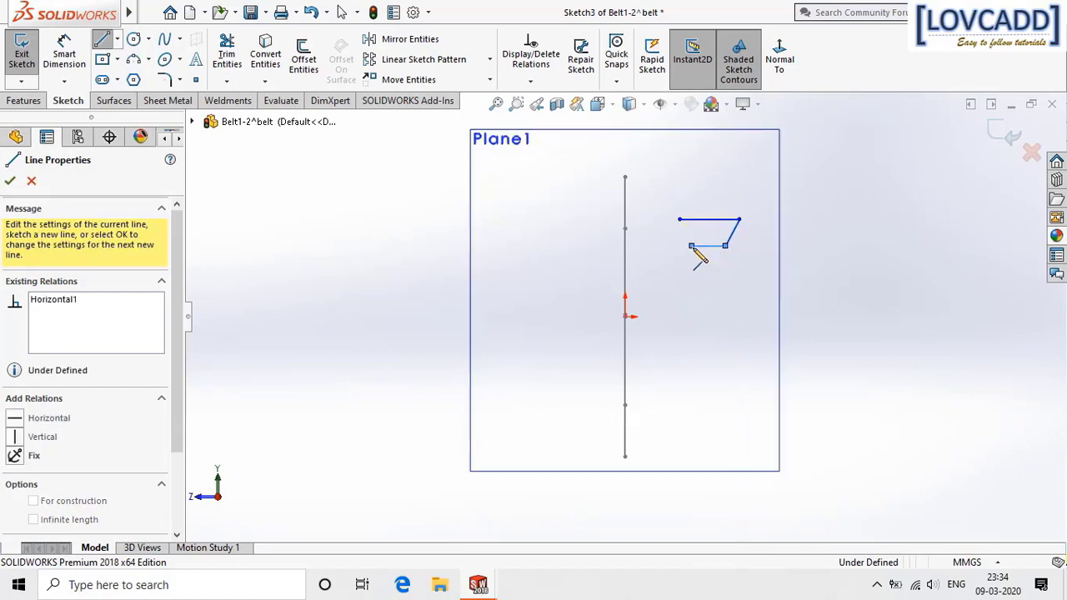
pyautogui.click(680, 220)
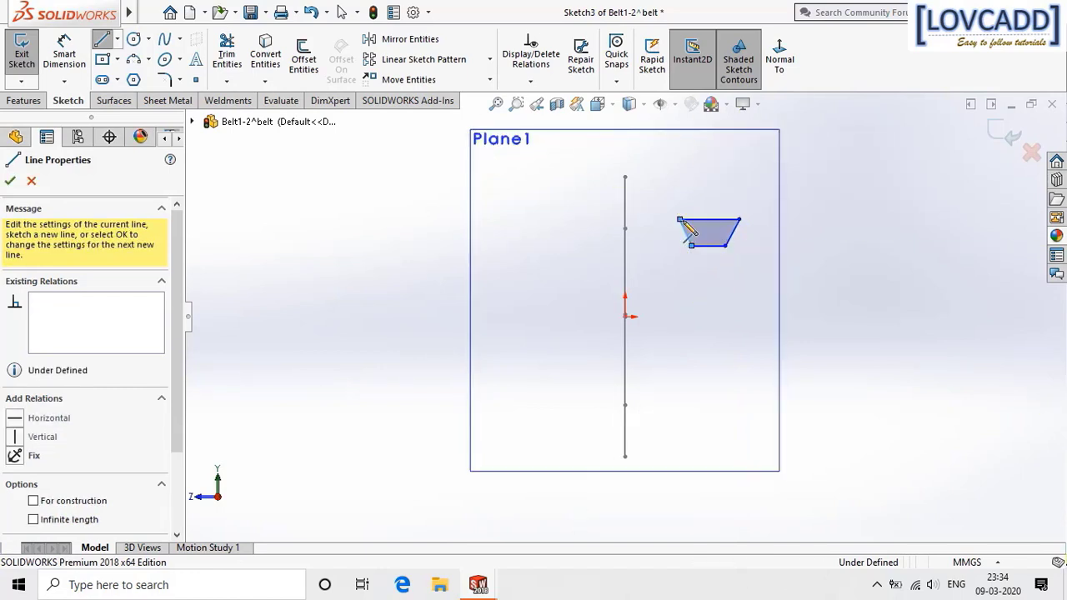
# Dimension the trapezoid's height between its two horizontal edges as 6 mm.
pyautogui.scroll(-3, 680, 228)
pyautogui.click(71, 42)
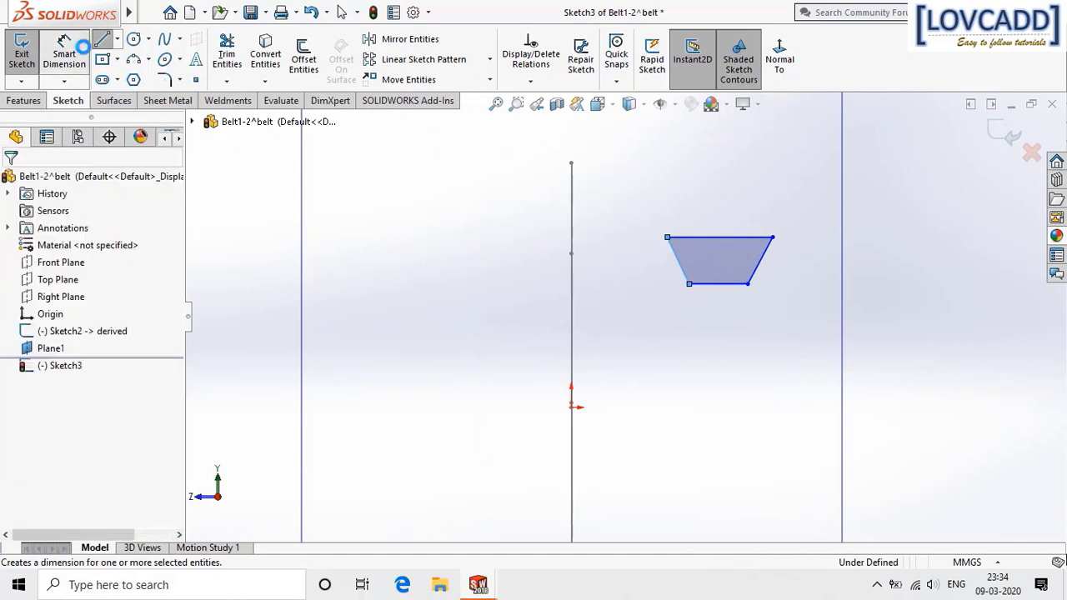
pyautogui.click(714, 239)
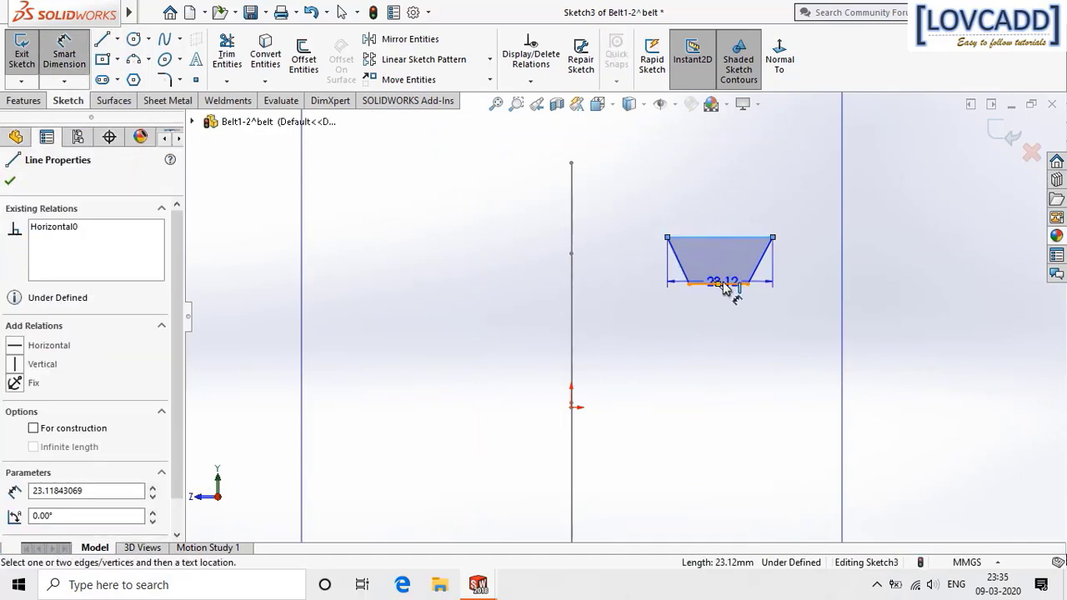
pyautogui.click(730, 285)
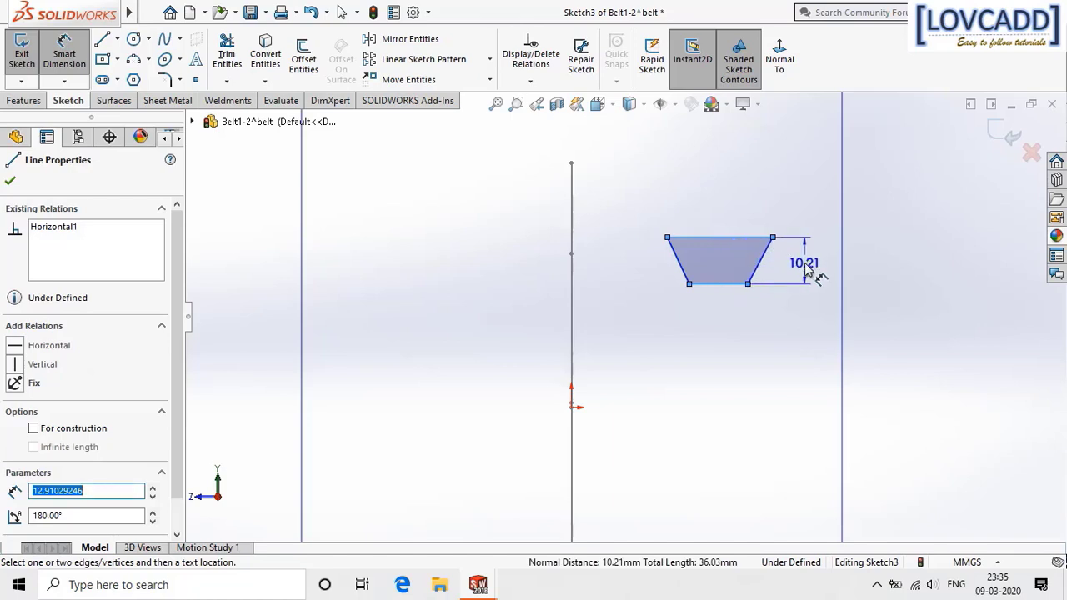
pyautogui.click(806, 269)
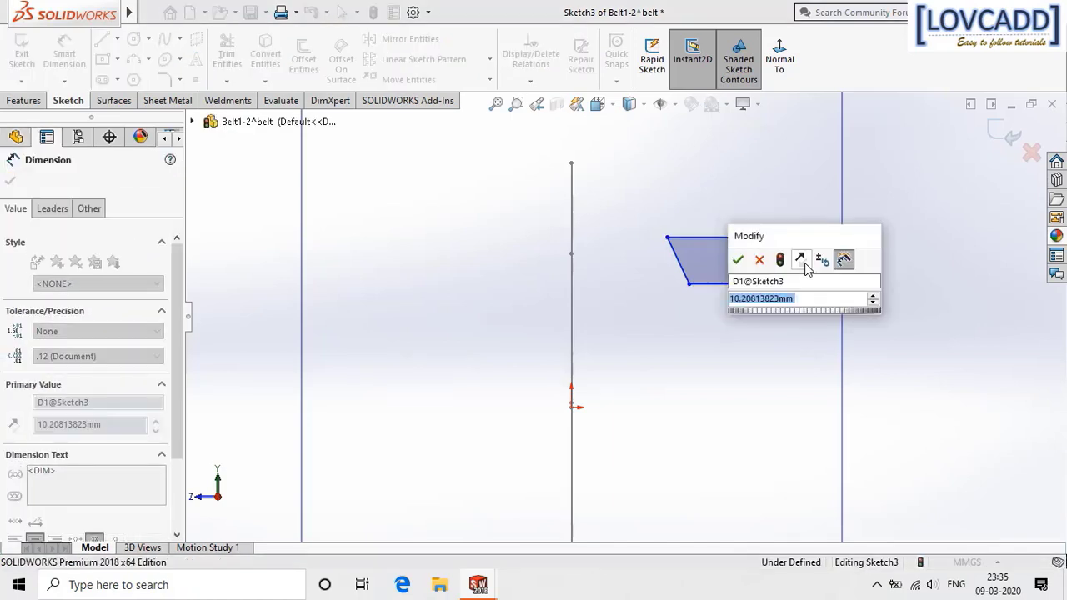
pyautogui.write('6')
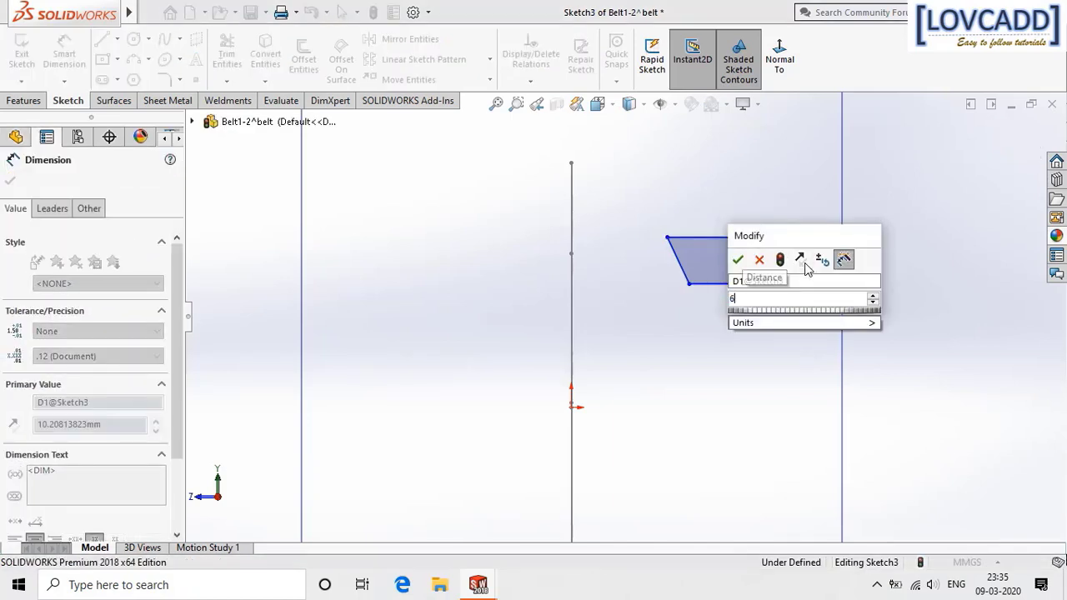
pyautogui.press('Return')
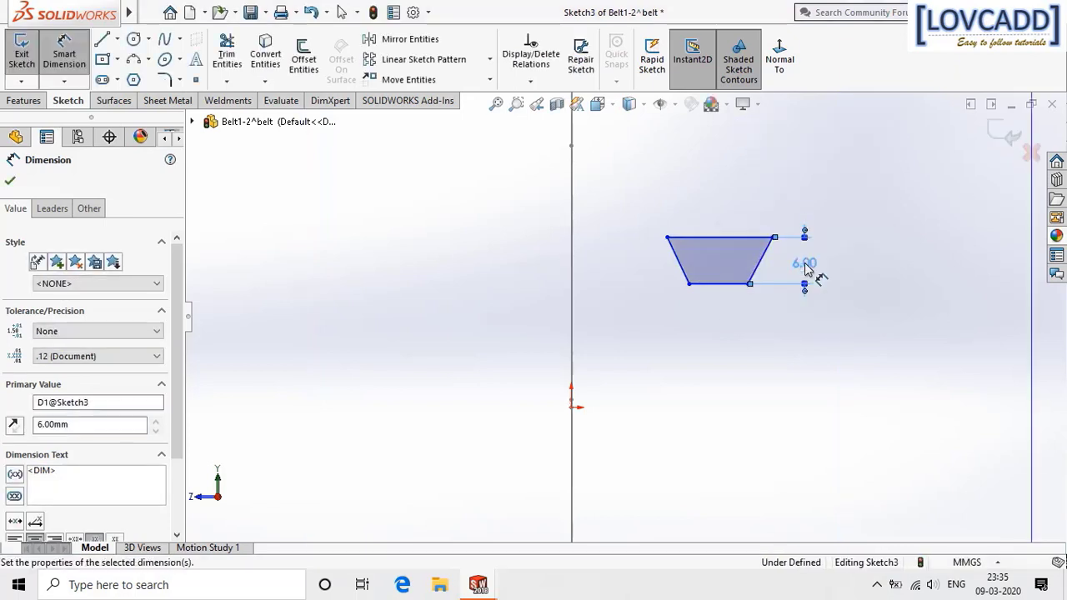
# Dimension the trapezoid's lower edge to a length of 12.07 mm.
pyautogui.click(718, 285)
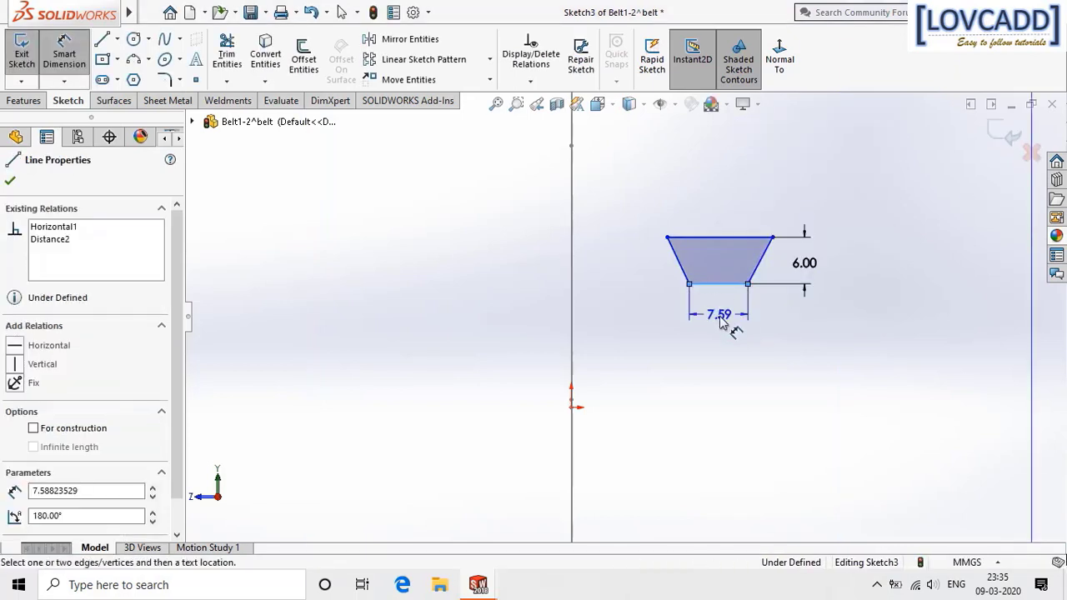
pyautogui.click(723, 323)
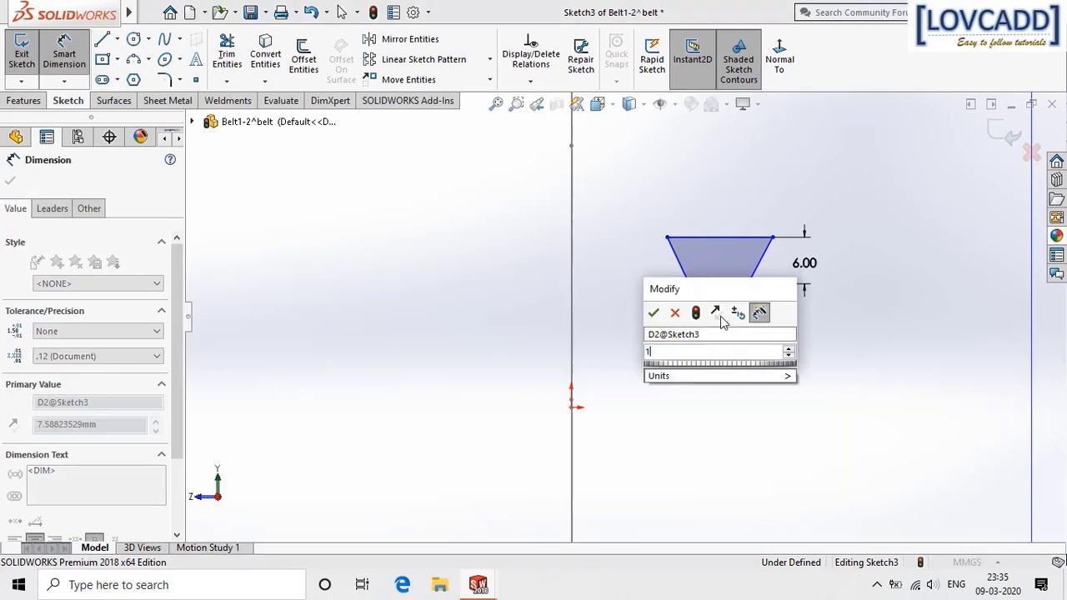
pyautogui.write('12.0')
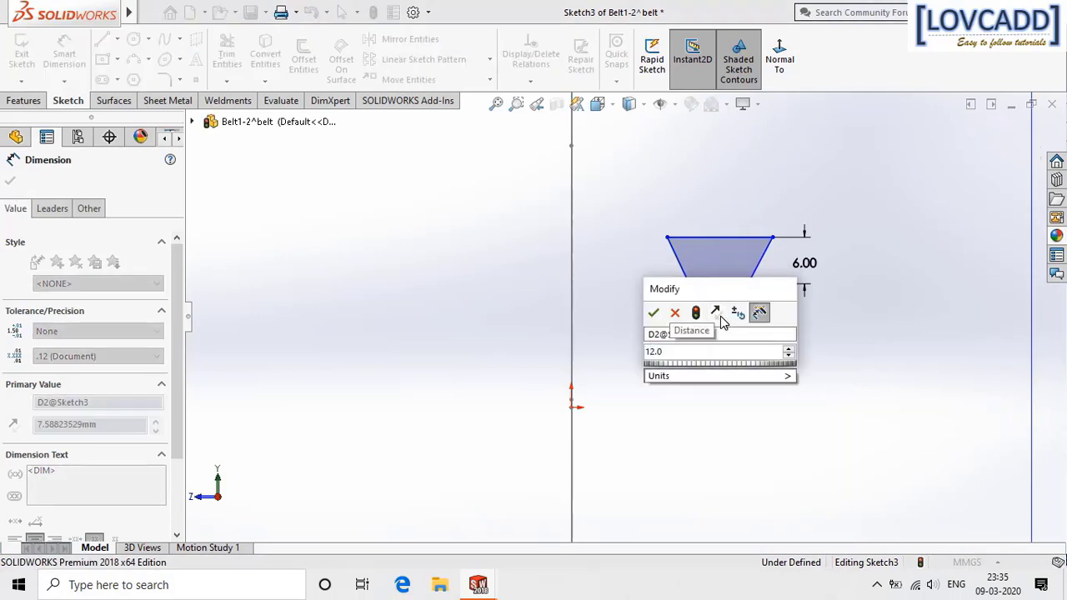
pyautogui.write('7')
pyautogui.press('Return')
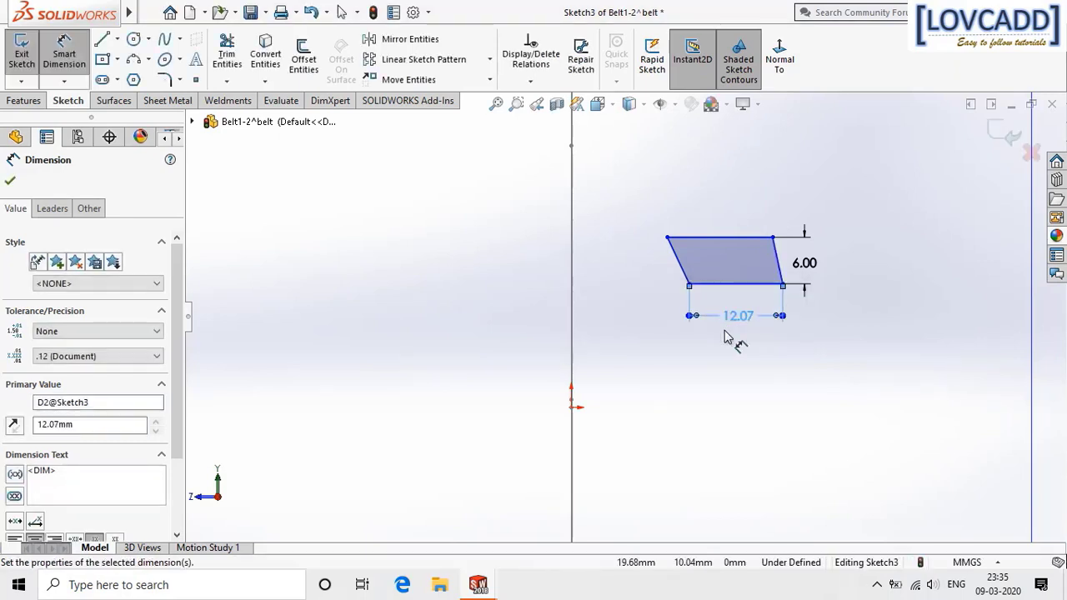
# Set the angle between the trapezoid's left slanted side and its upper edge to 60°.
pyautogui.click(677, 259)
pyautogui.click(692, 238)
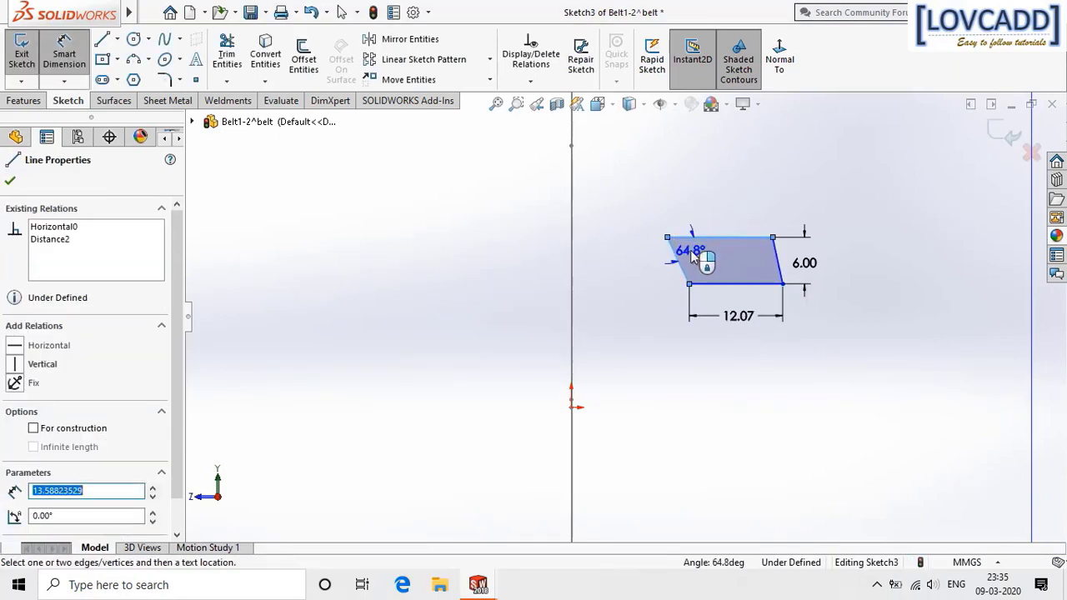
pyautogui.click(691, 251)
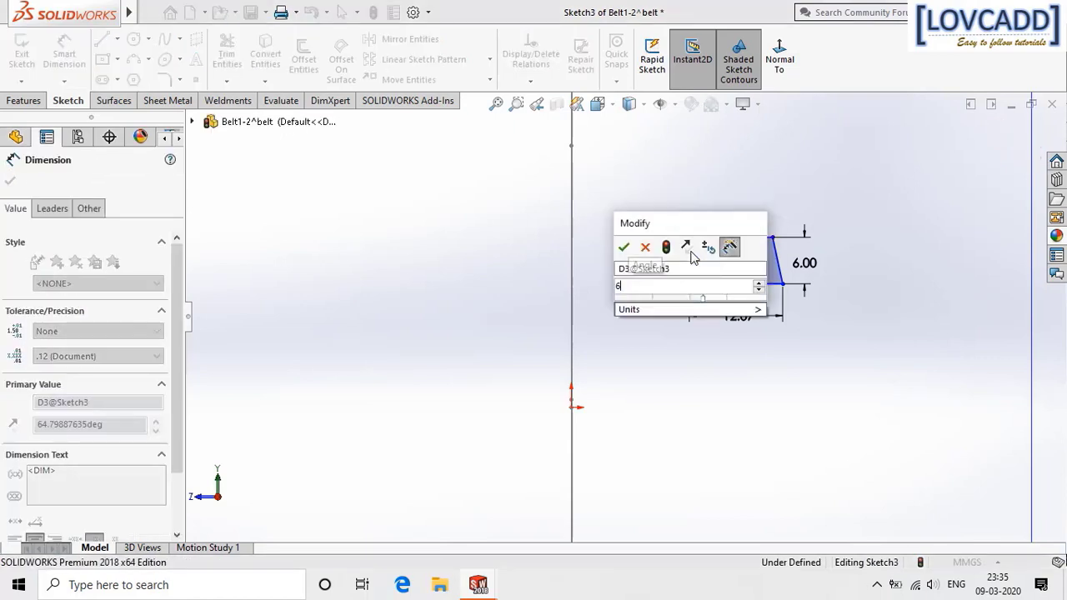
pyautogui.write('60')
pyautogui.press('Return')
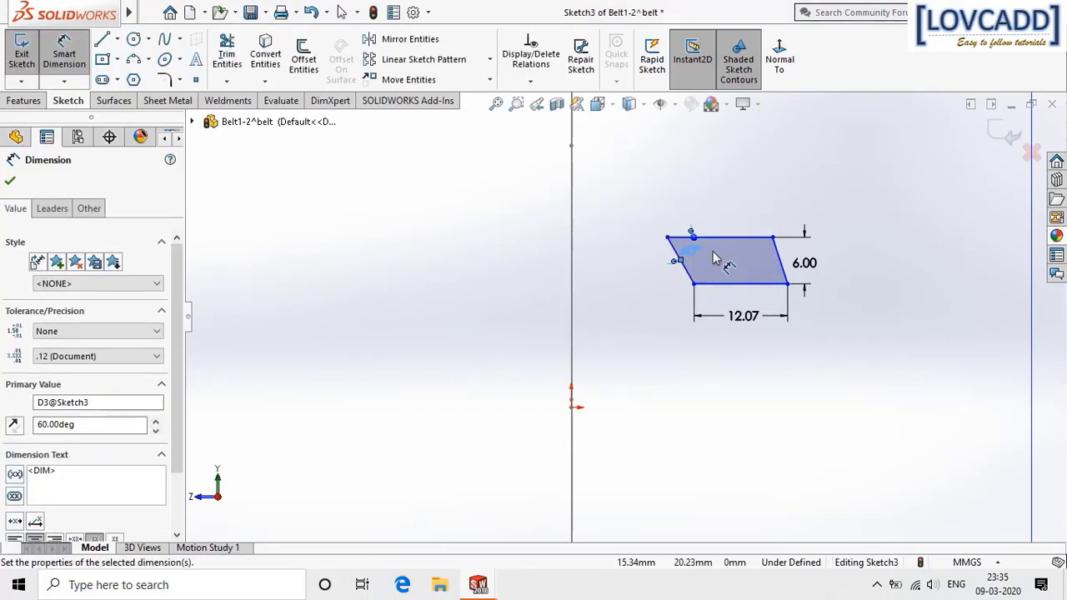
# Set the angle between the trapezoid's right slanted side and its upper edge to 60° and finish dimensioning.
pyautogui.scroll(-1, 798, 254)
pyautogui.scroll(-1, 799, 255)
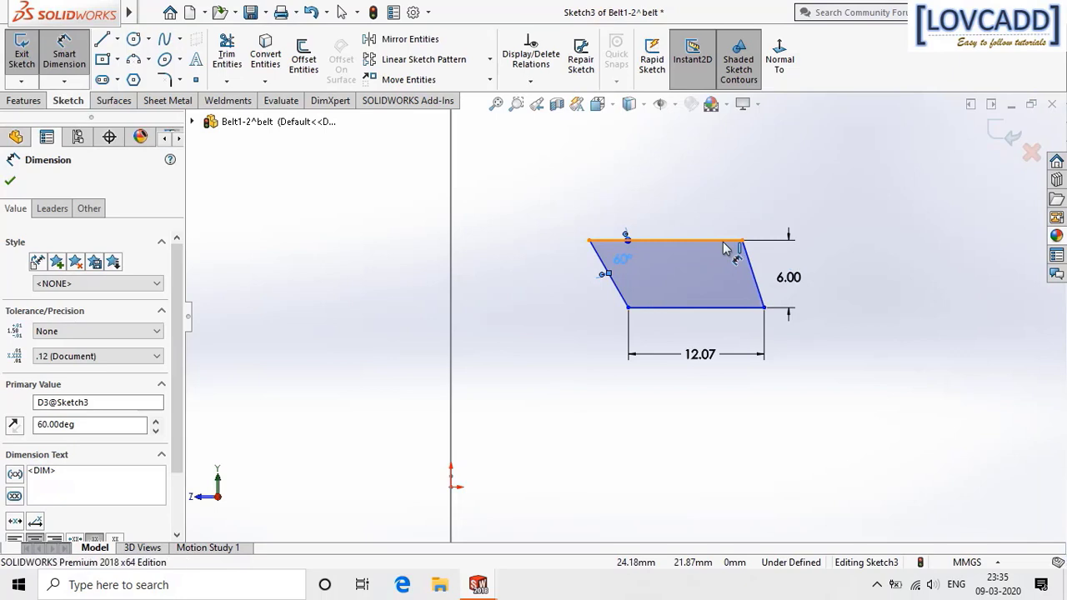
pyautogui.click(734, 243)
pyautogui.click(751, 265)
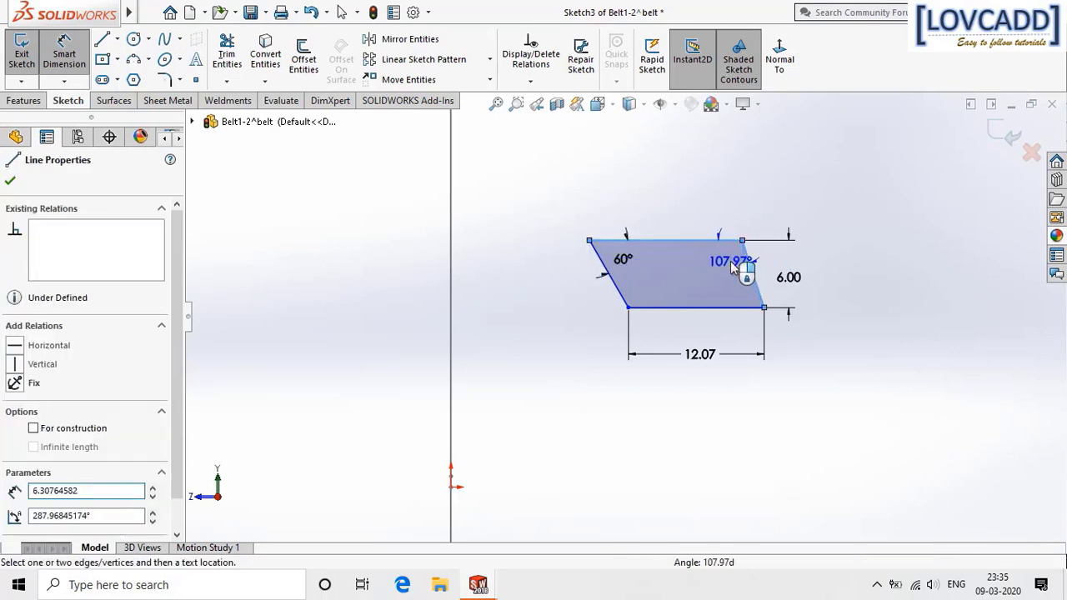
pyautogui.click(732, 267)
pyautogui.write('60')
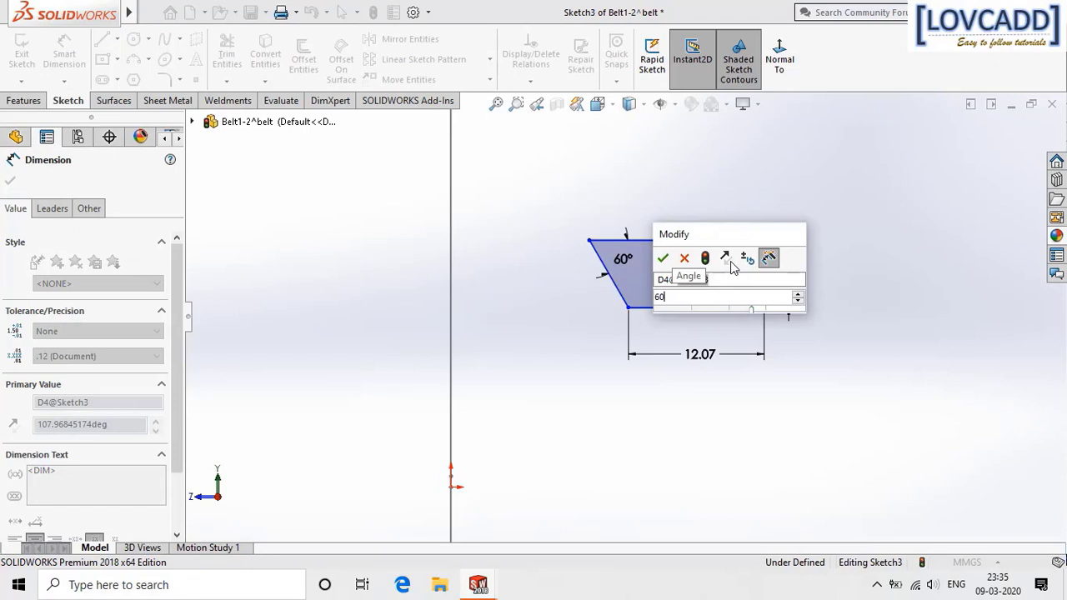
pyautogui.press('Return')
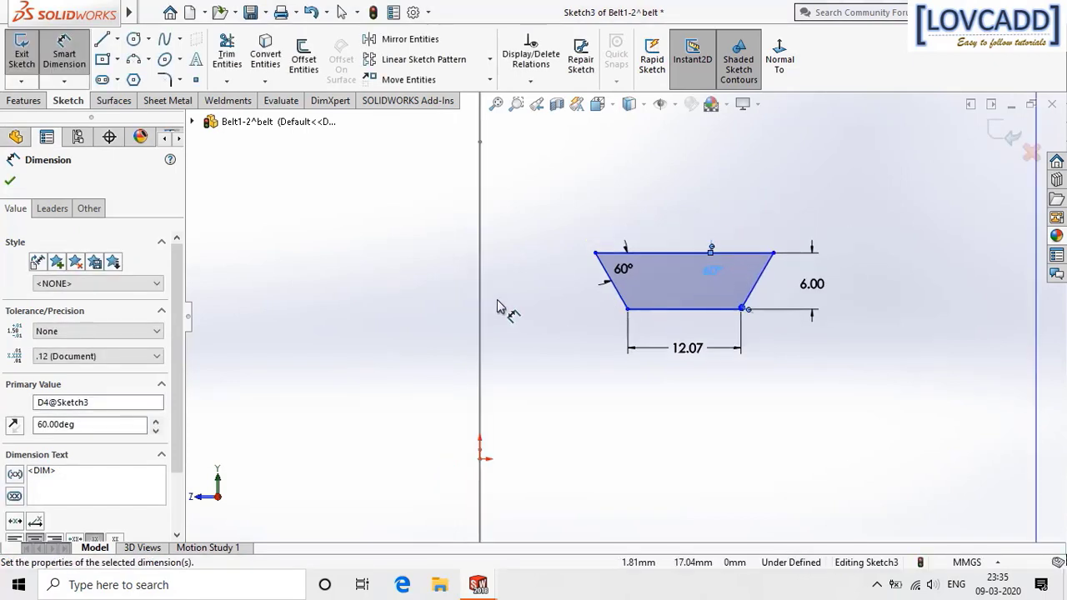
pyautogui.press('Escape')
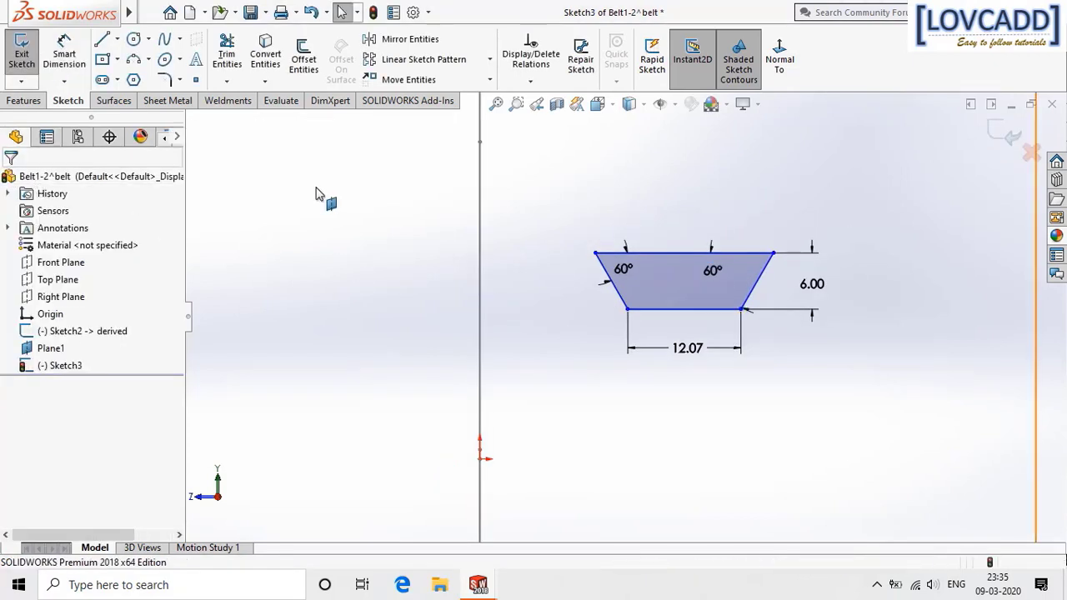
# Place a sketch point at the midpoint of the trapezoid's lower edge.
pyautogui.click(195, 79)
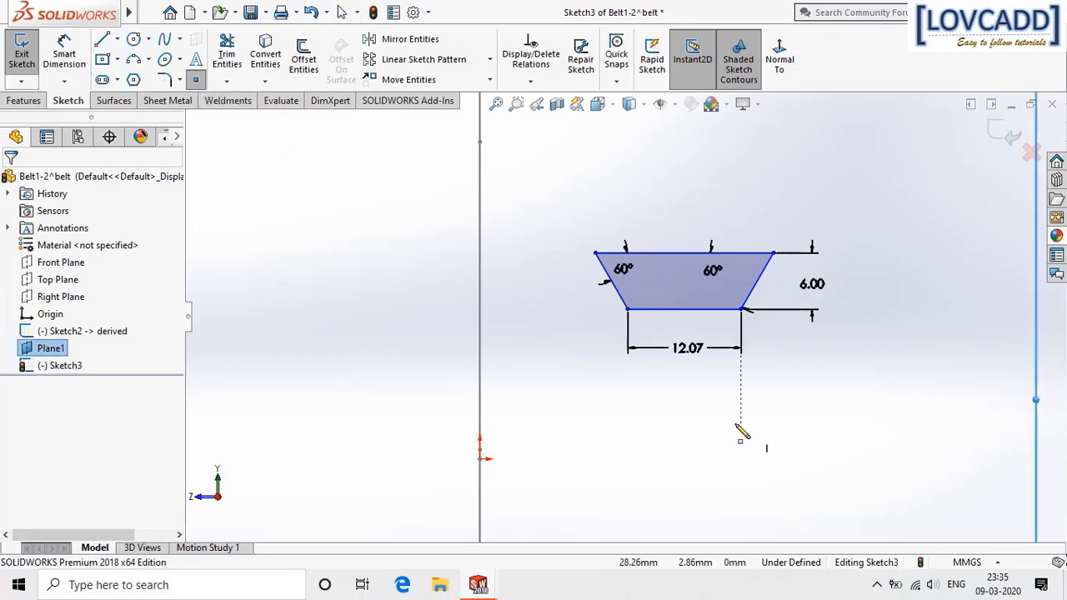
pyautogui.scroll(-2, 699, 328)
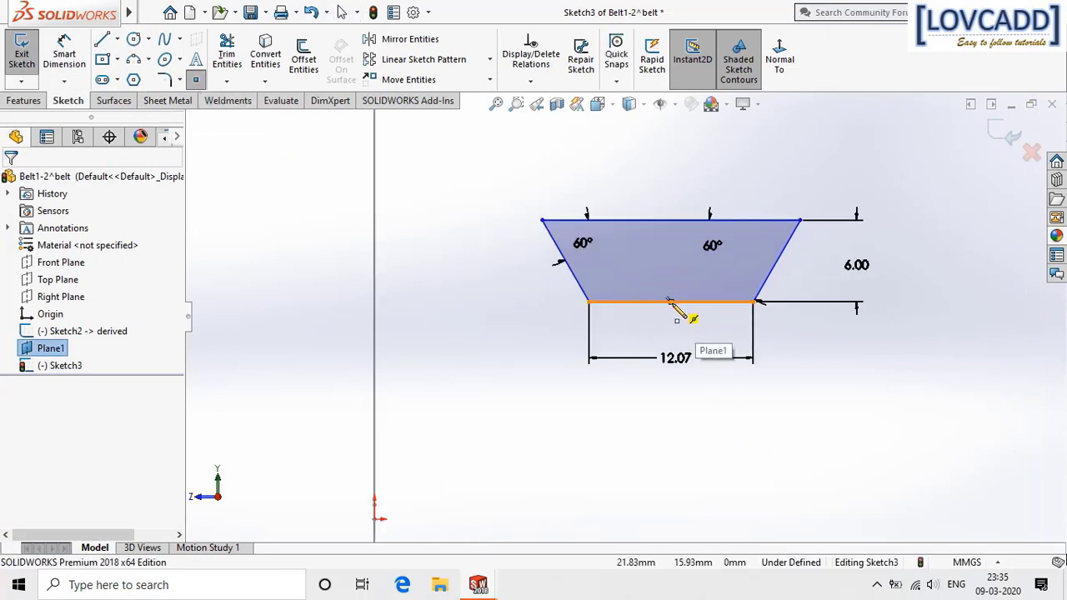
pyautogui.click(672, 302)
pyautogui.rightClick(672, 303)
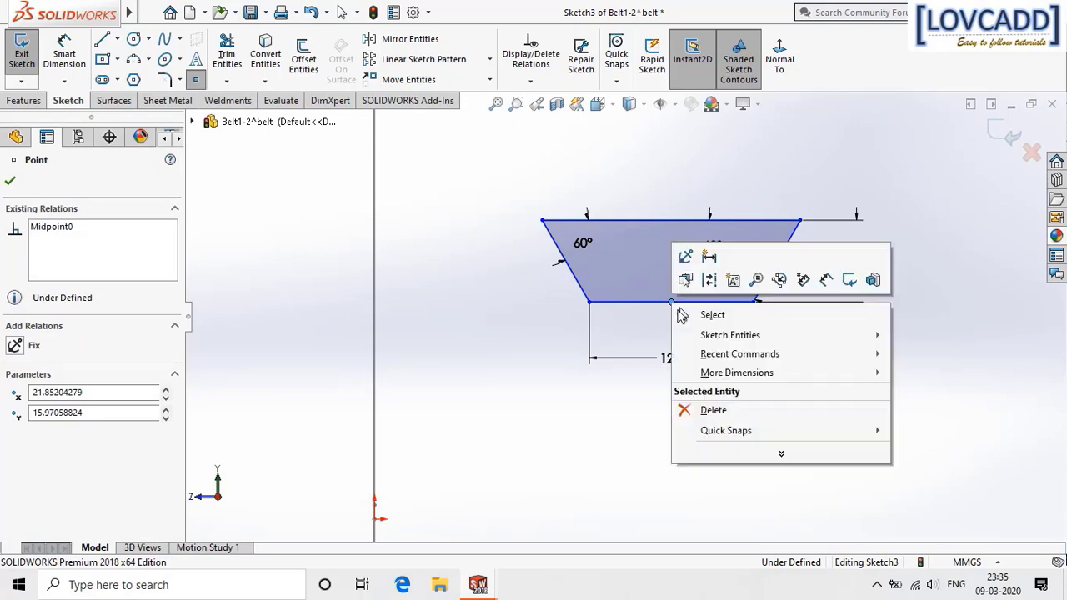
pyautogui.click(688, 312)
# Make the lower edge's midpoint coincident with the belt path's upper tangent point on the larger arc.
pyautogui.scroll(2, 686, 316)
pyautogui.scroll(2, 687, 319)
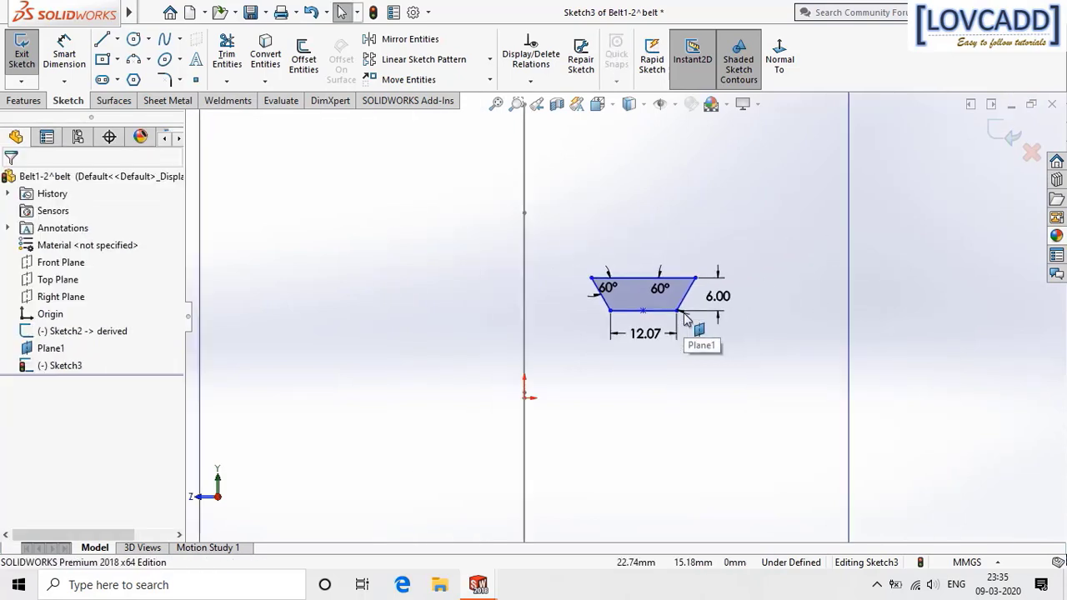
pyautogui.moveTo(752, 265); pyautogui.dragTo(780, 268, button='middle')
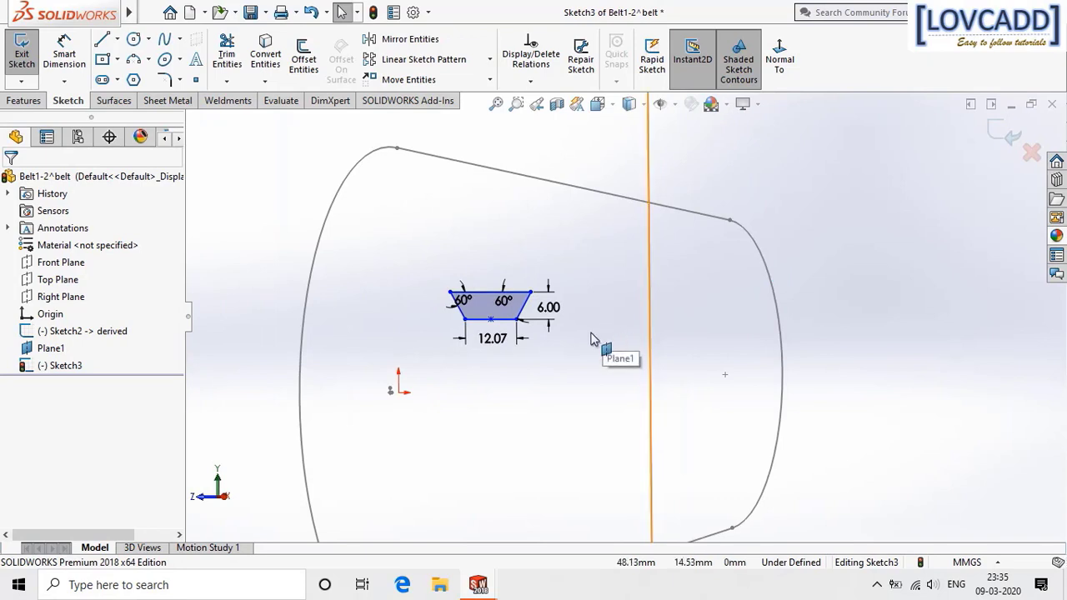
pyautogui.click(491, 322)
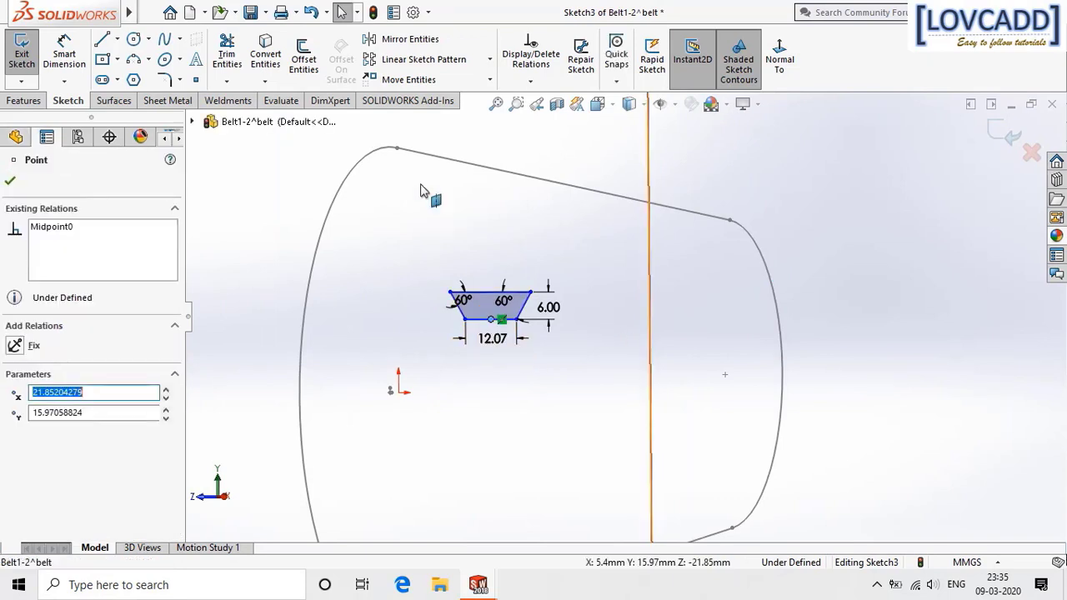
pyautogui.keyDown('ctrl'); pyautogui.click(398, 149); pyautogui.keyUp('ctrl')
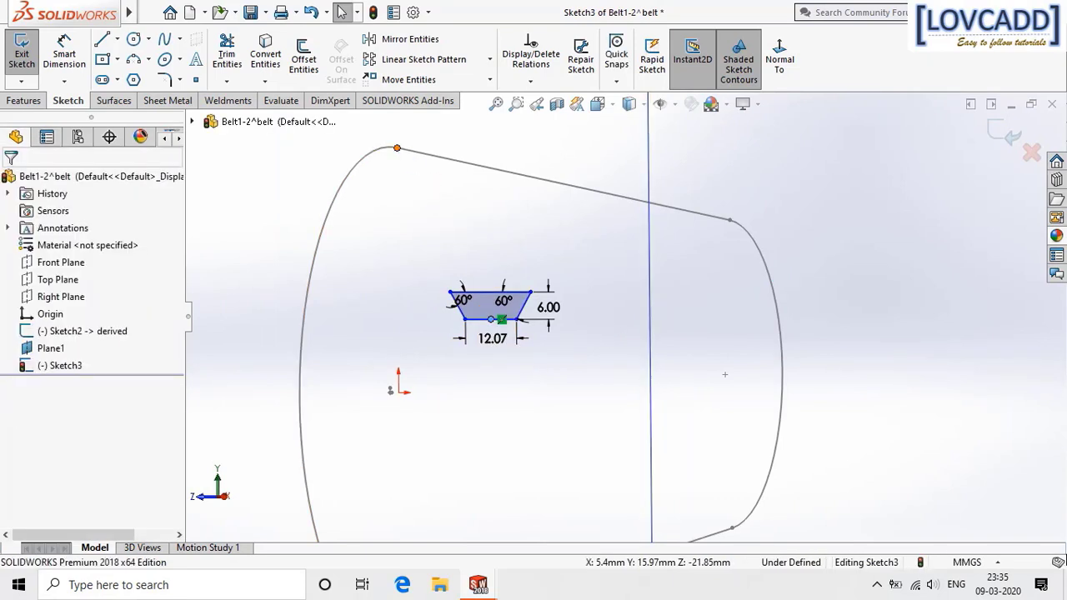
pyautogui.click(33, 472)
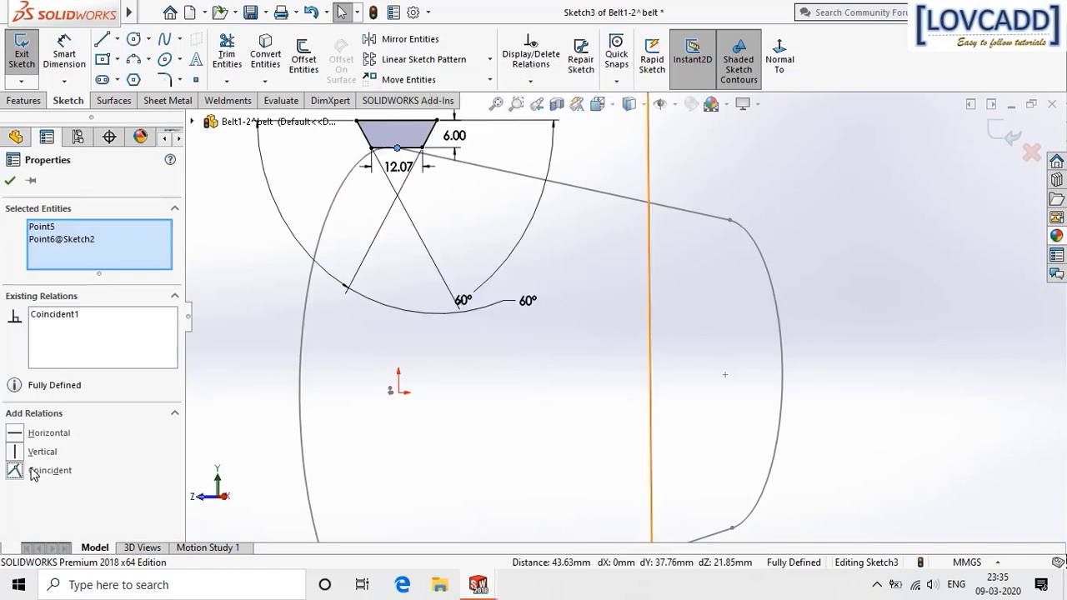
pyautogui.click(10, 183)
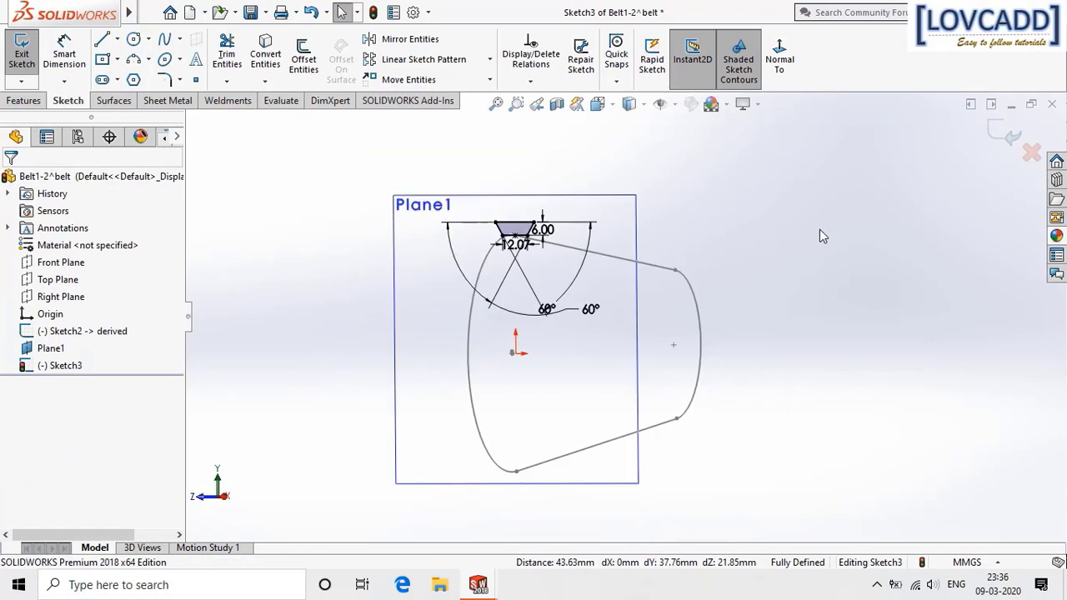
# Finish the trapezoid profile sketch and hide Plane1.
pyautogui.rightClick(477, 205)
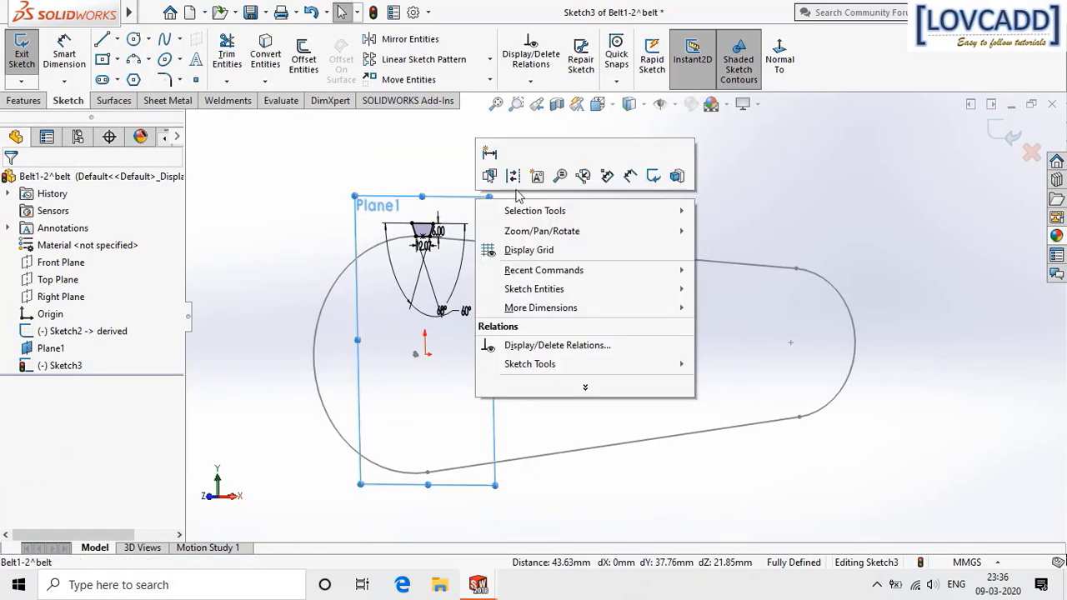
pyautogui.click(982, 158)
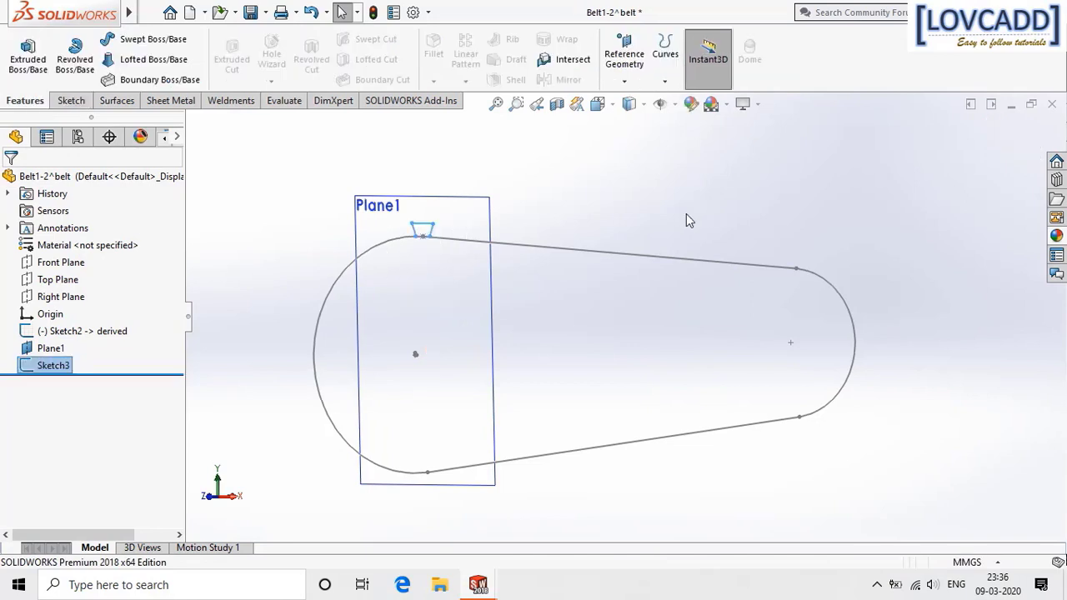
pyautogui.rightClick(489, 230)
pyautogui.click(526, 192)
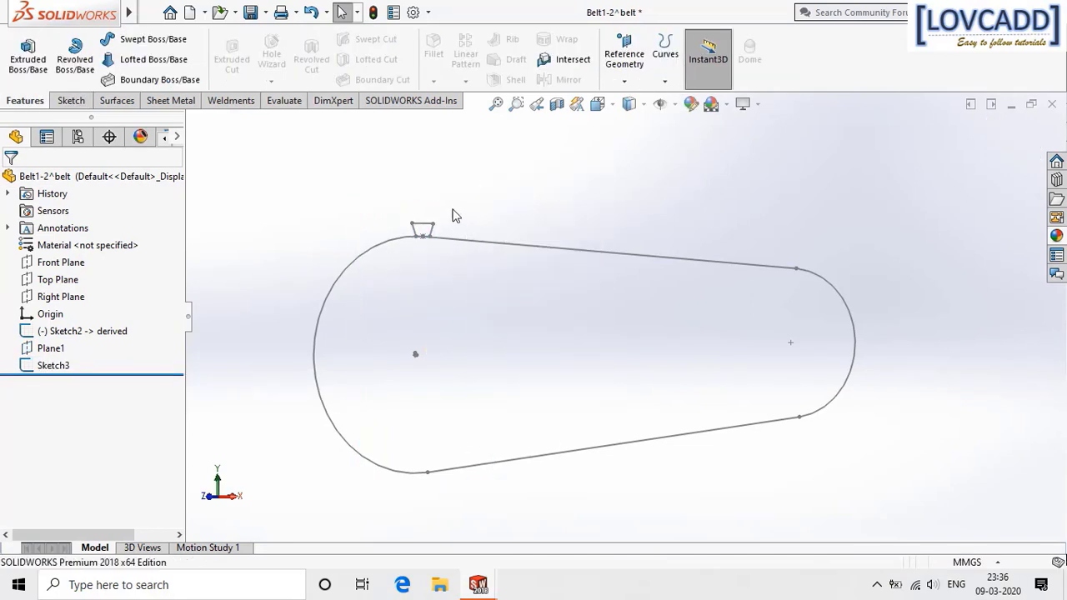
# Create a Swept Boss/Base using the trapezoid sketch as the profile and the closed belt sketch as the path.
pyautogui.scroll(-2, 459, 215)
pyautogui.scroll(1, 463, 215)
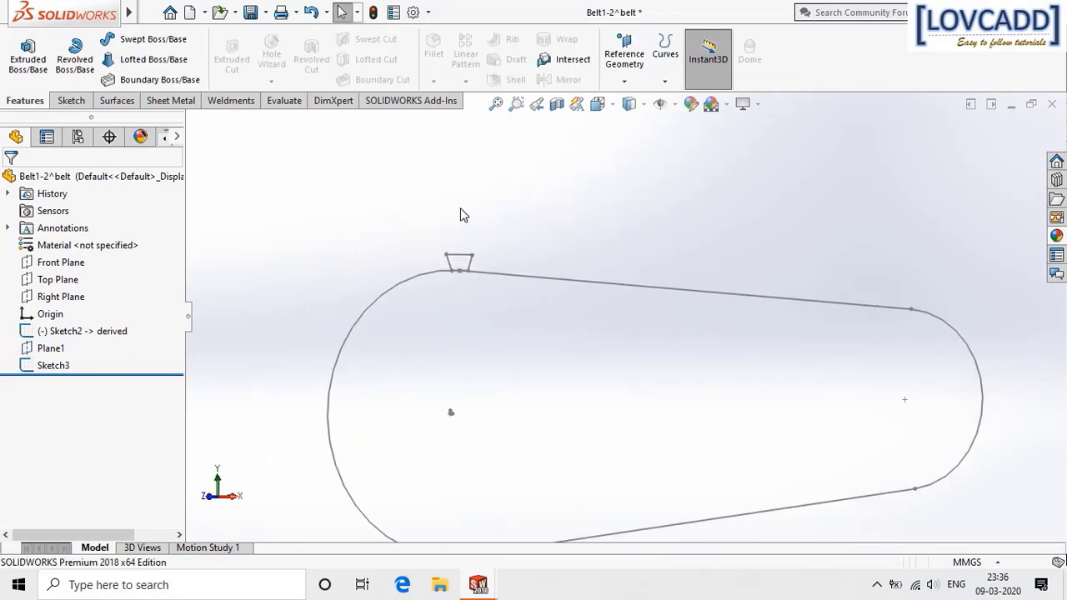
pyautogui.click(148, 39)
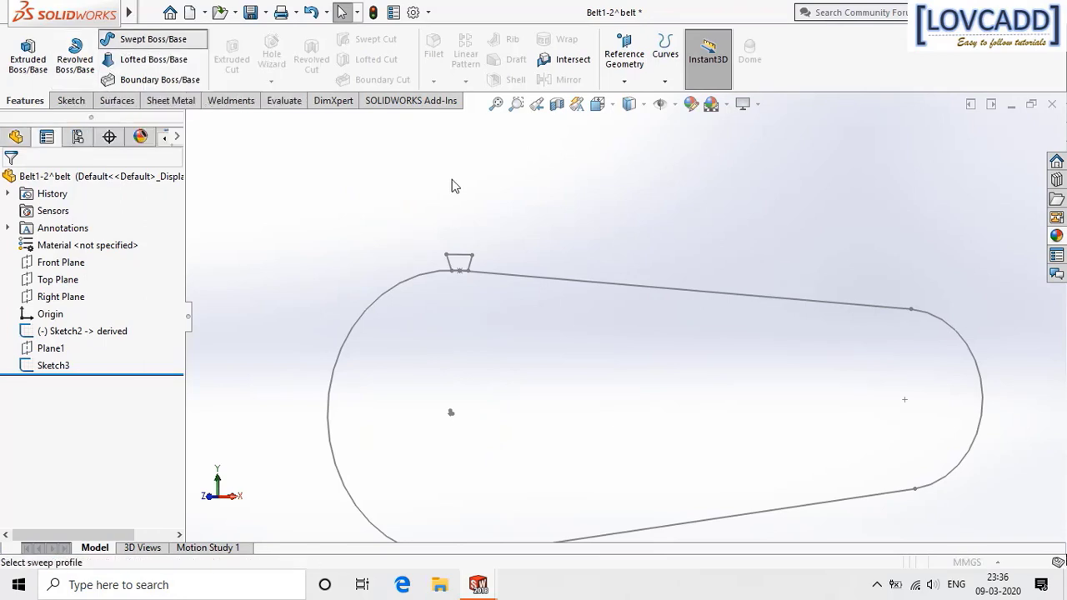
pyautogui.click(458, 261)
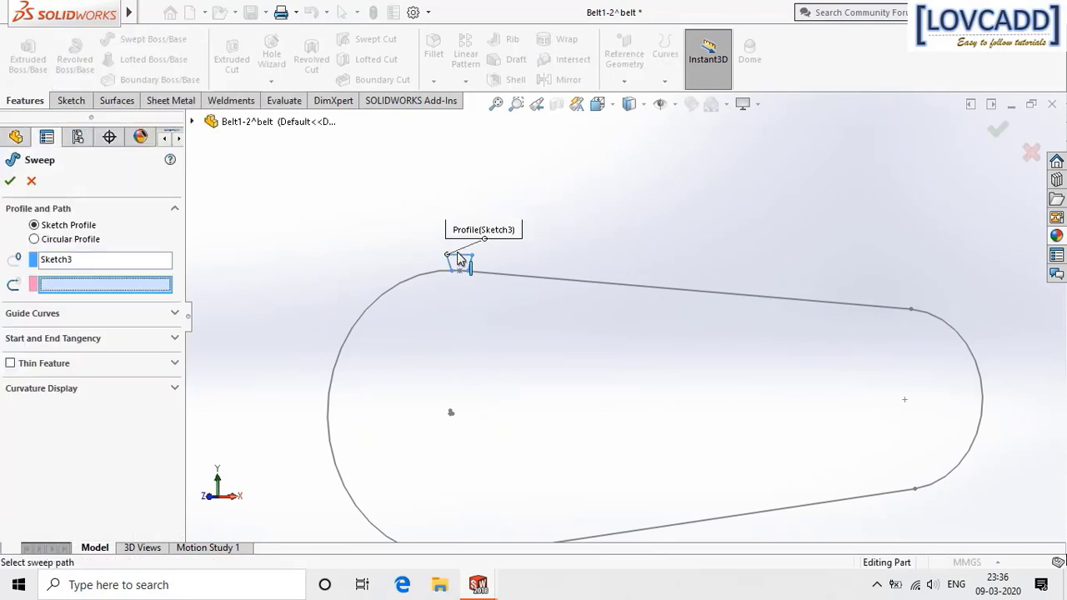
pyautogui.click(538, 285)
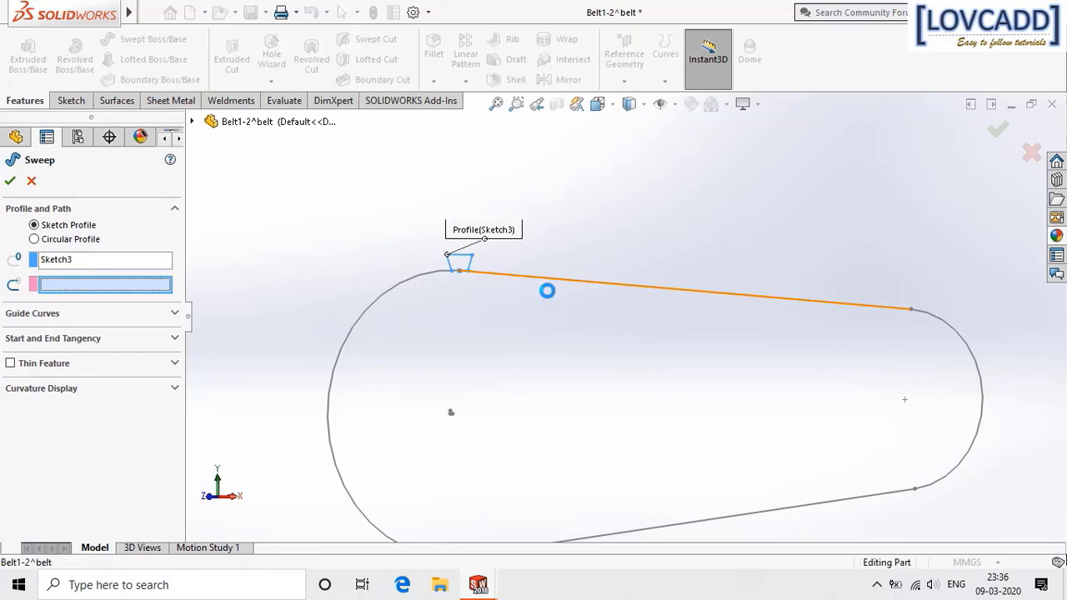
pyautogui.click(9, 183)
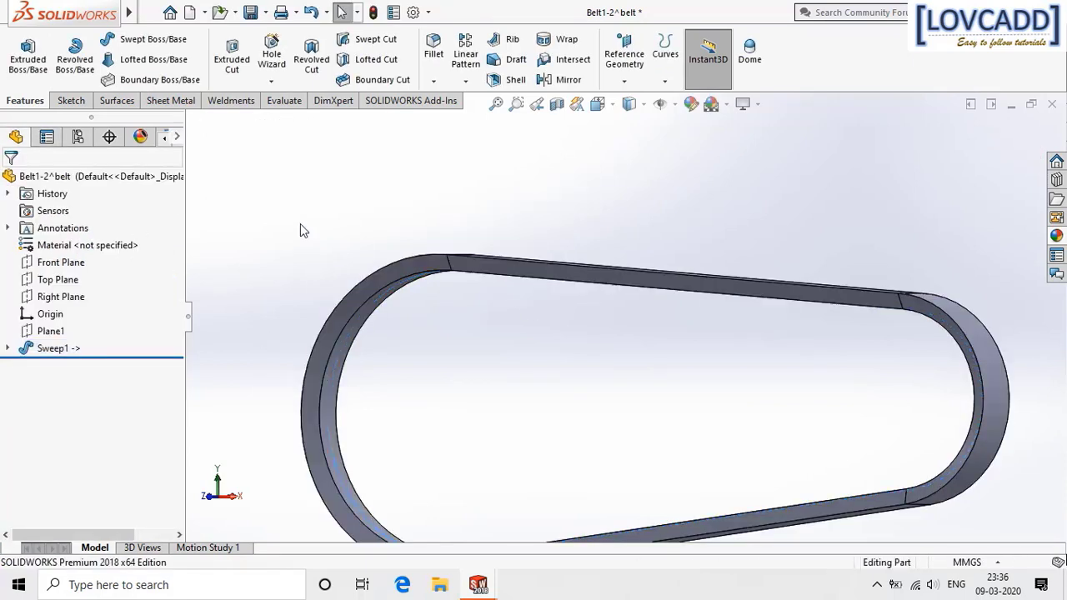
# Apply the burgundy cotton appearance from the Fabric Cloth category to the whole belt part.
pyautogui.press('f')
pyautogui.moveTo(587, 518); pyautogui.dragTo(905, 357, button='middle')
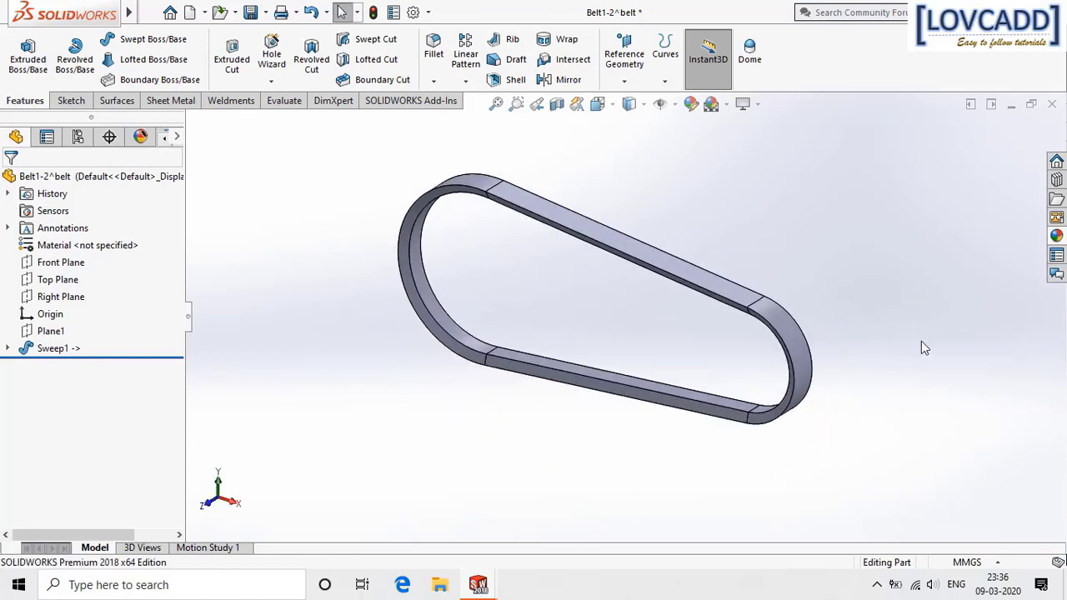
pyautogui.click(690, 105)
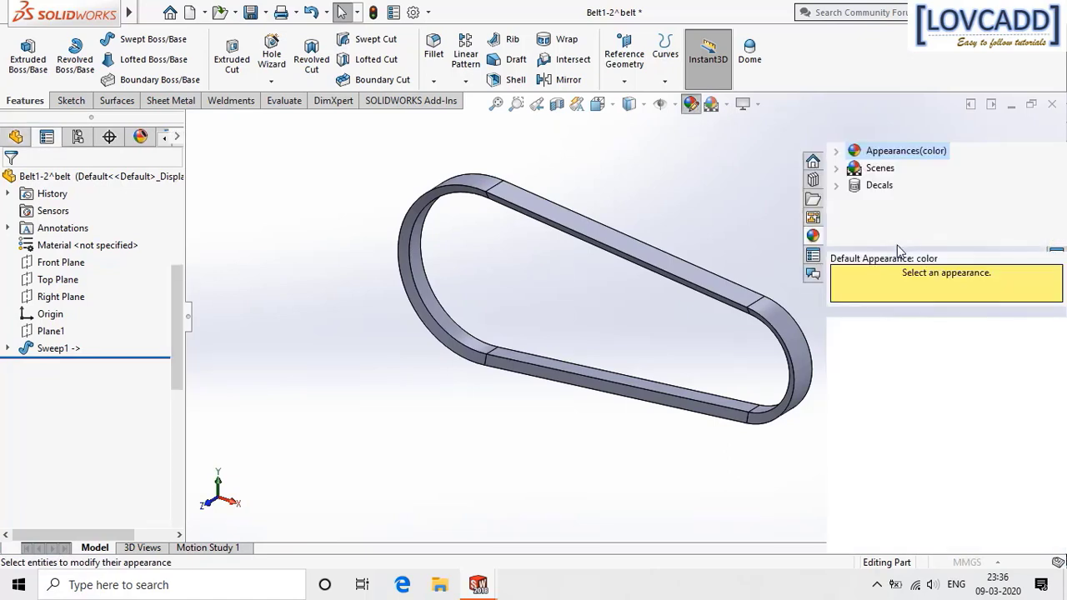
pyautogui.click(837, 151)
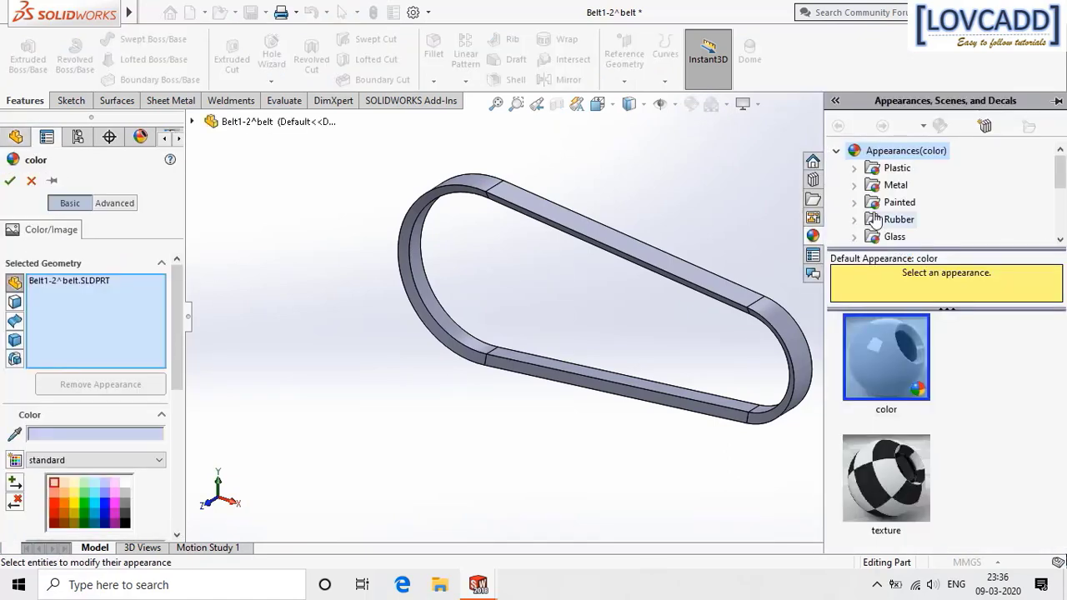
pyautogui.scroll(-1, 876, 219)
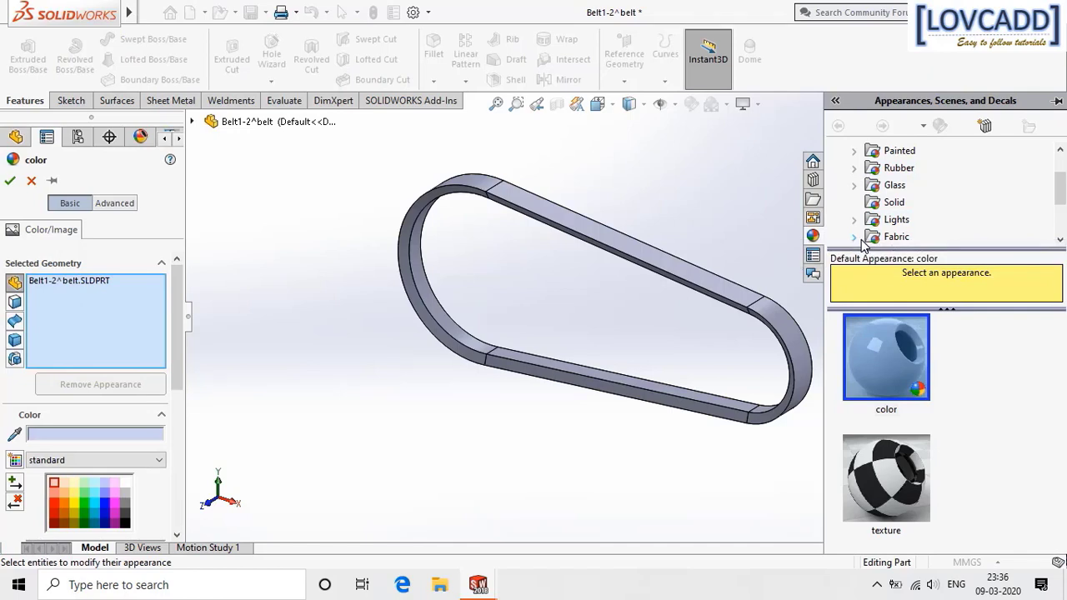
pyautogui.click(855, 238)
pyautogui.click(909, 221)
pyautogui.scroll(-2, 983, 406)
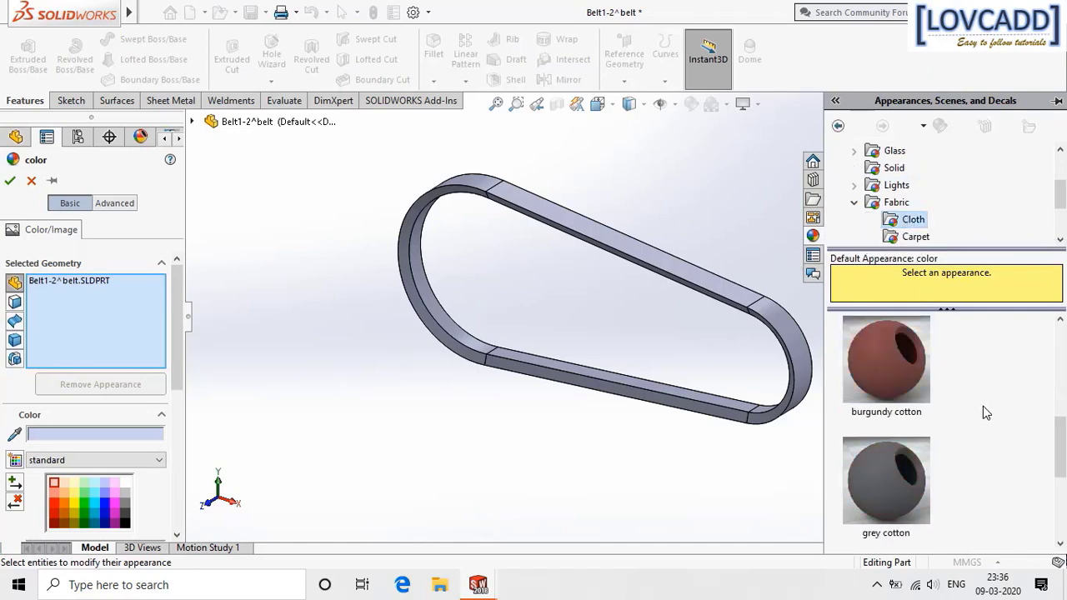
pyautogui.scroll(1, 983, 407)
pyautogui.click(900, 390)
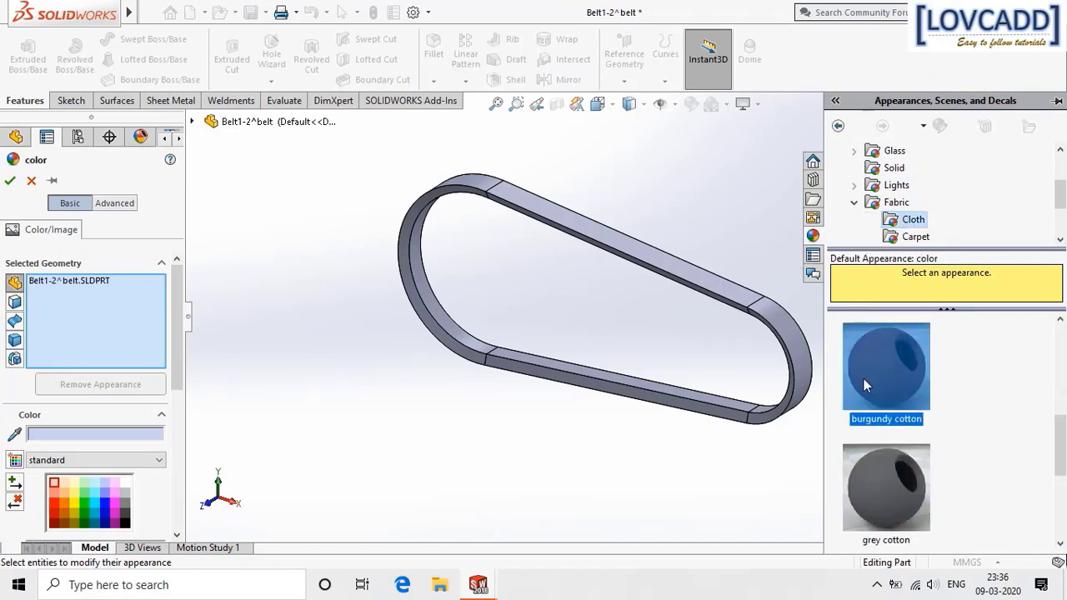
pyautogui.click(10, 180)
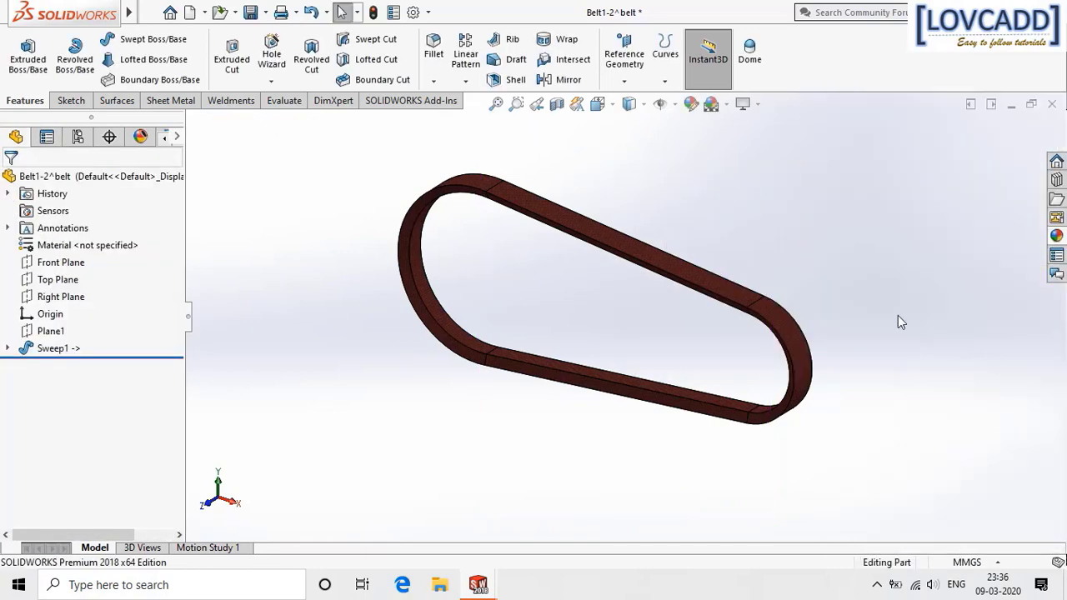
# Return to the belt assembly document and decline the assembly rebuild.
pyautogui.moveTo(898, 317); pyautogui.dragTo(917, 327, button='middle')
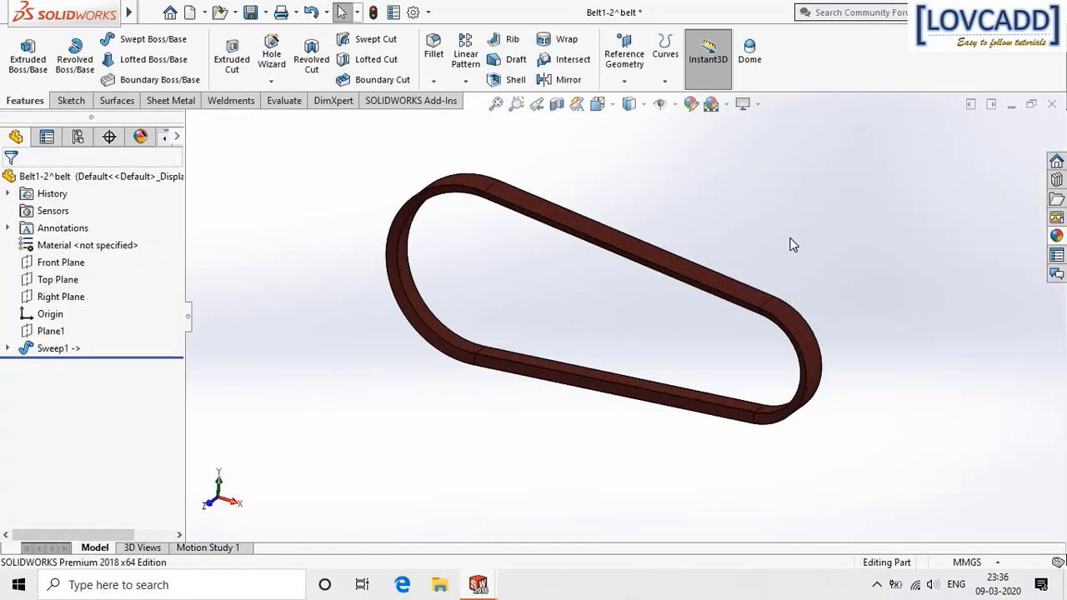
pyautogui.press('Left')
pyautogui.press('Left')
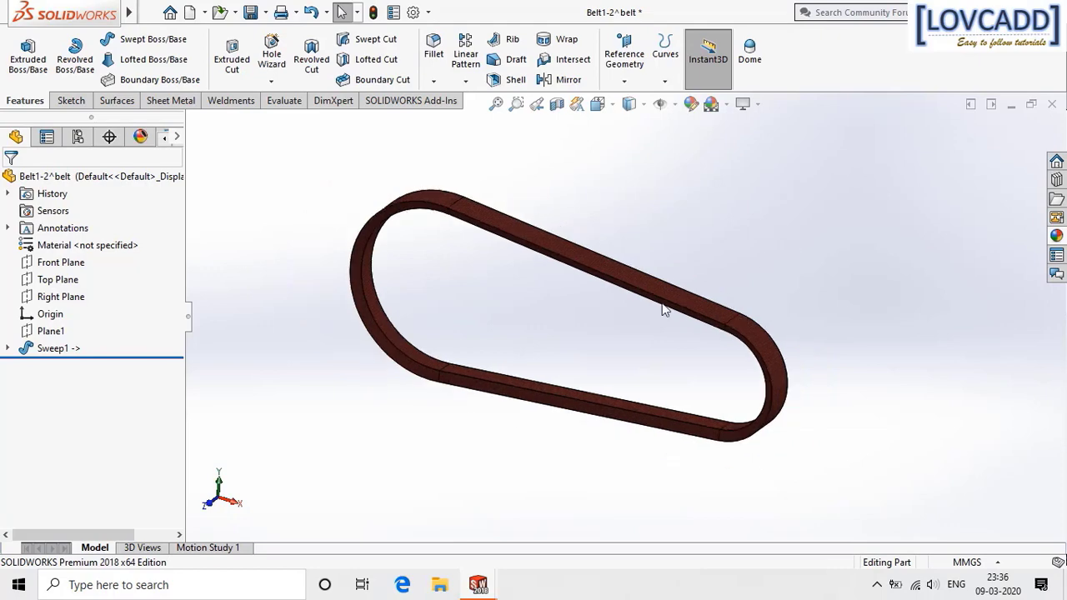
pyautogui.moveTo(479, 586)
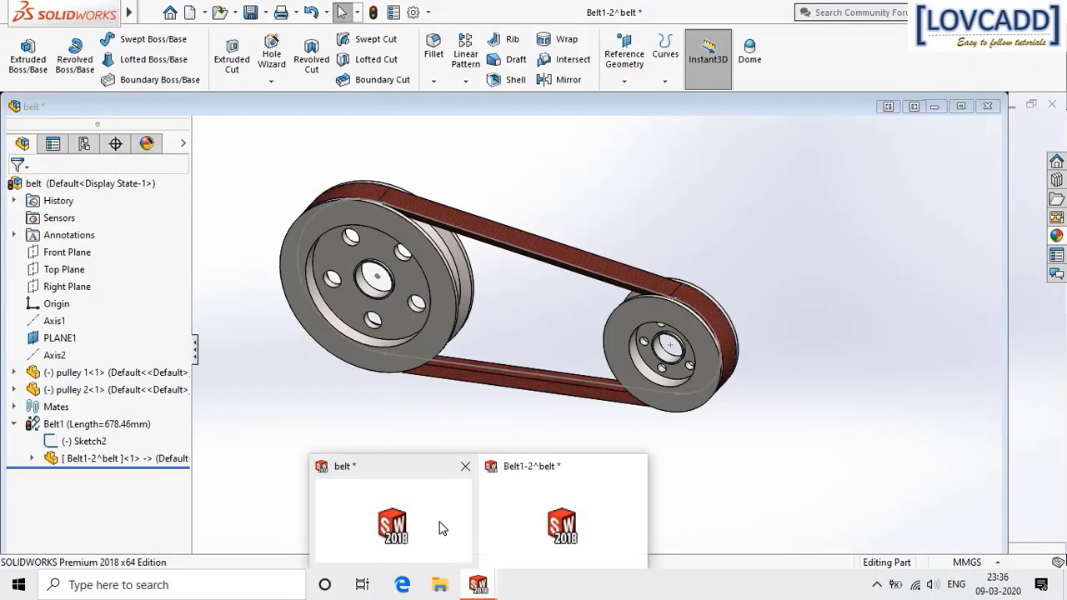
pyautogui.click(440, 528)
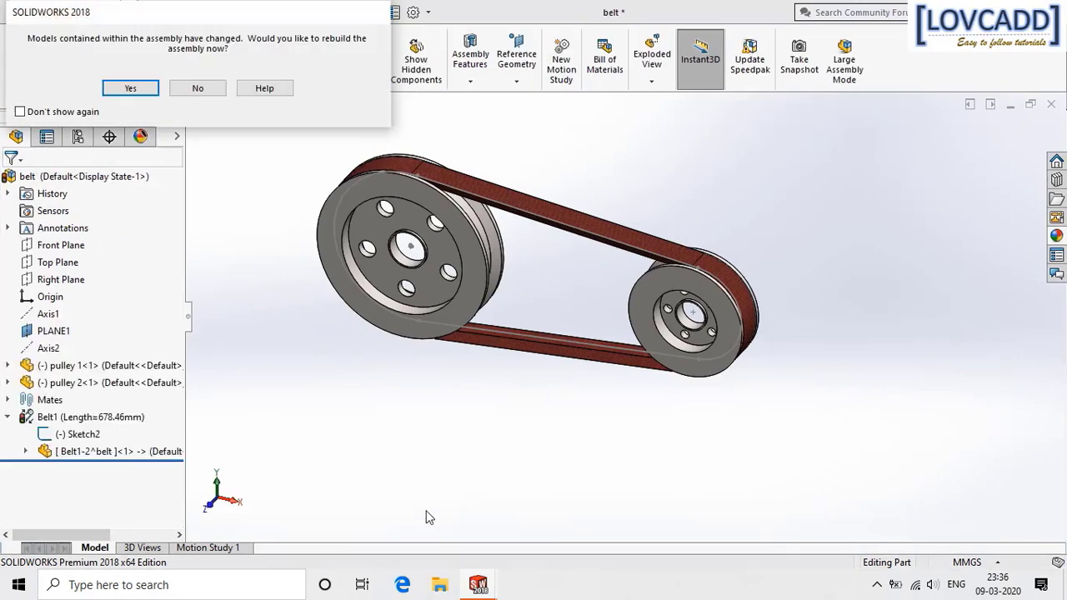
pyautogui.click(200, 90)
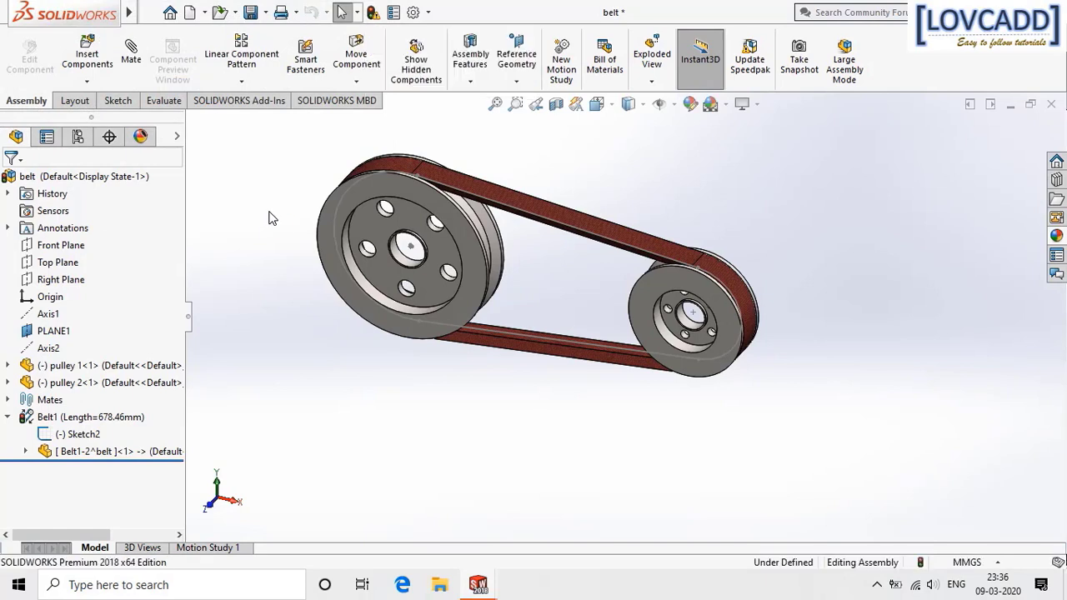
# Hide the belt path sketch, Sketch2, in the assembly.
pyautogui.rightClick(532, 217)
pyautogui.press('Escape')
pyautogui.click(690, 156)
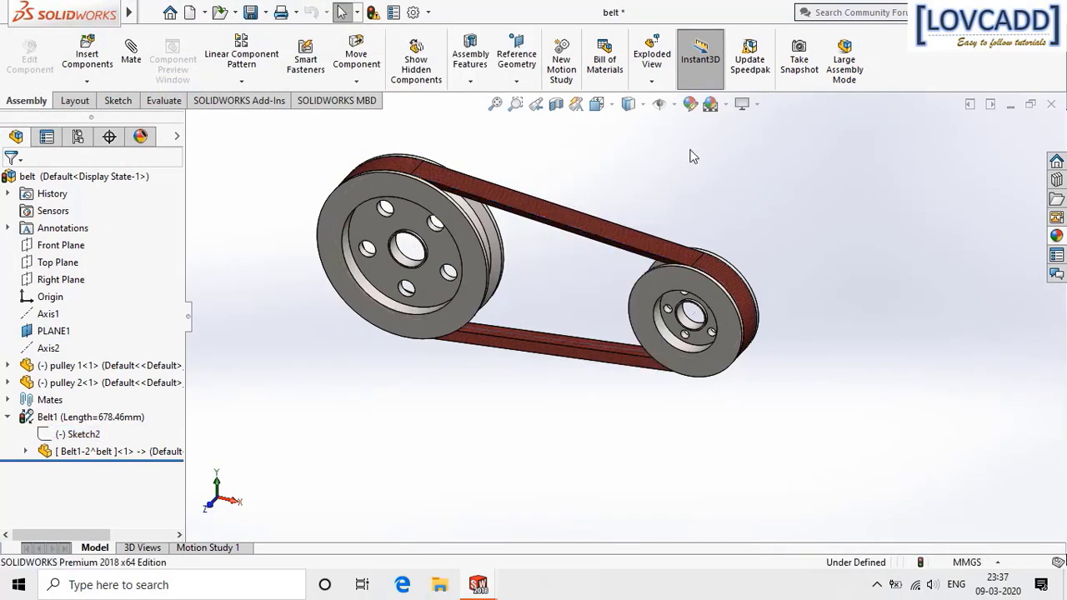
# Rotate the smaller pulley by hand to test the belt-coupled motion of both pulleys.
pyautogui.moveTo(738, 191); pyautogui.dragTo(757, 191, button='middle')
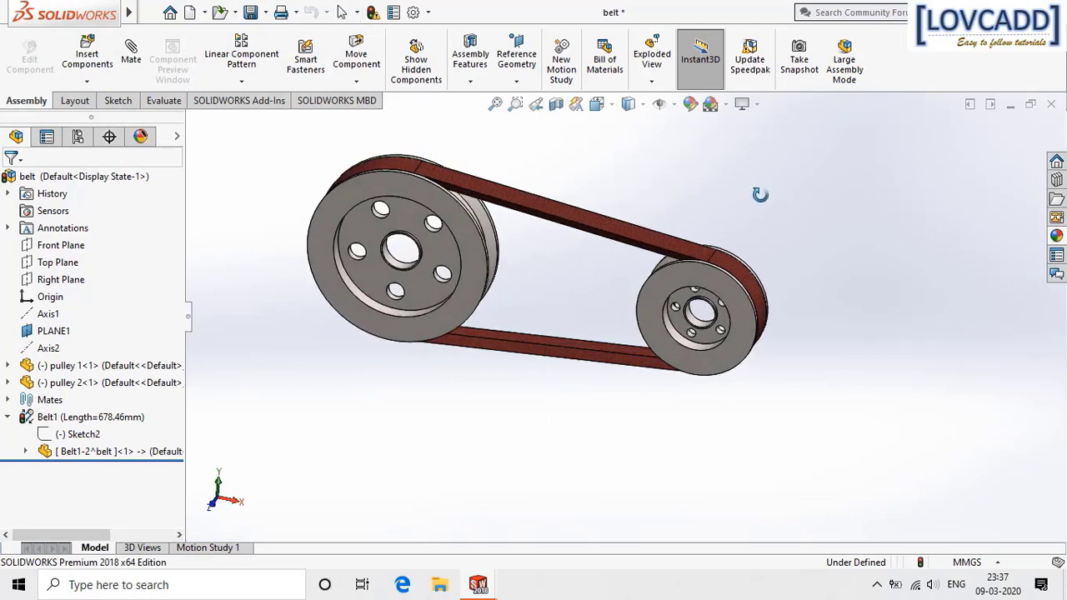
pyautogui.moveTo(676, 275)
pyautogui.mouseDown()
pyautogui.moveTo(753, 350)
pyautogui.moveTo(718, 359)
pyautogui.moveTo(659, 292)
pyautogui.moveTo(745, 362)
pyautogui.moveTo(675, 316)
pyautogui.moveTo(688, 284)
pyautogui.mouseUp()
pyautogui.click(880, 230)
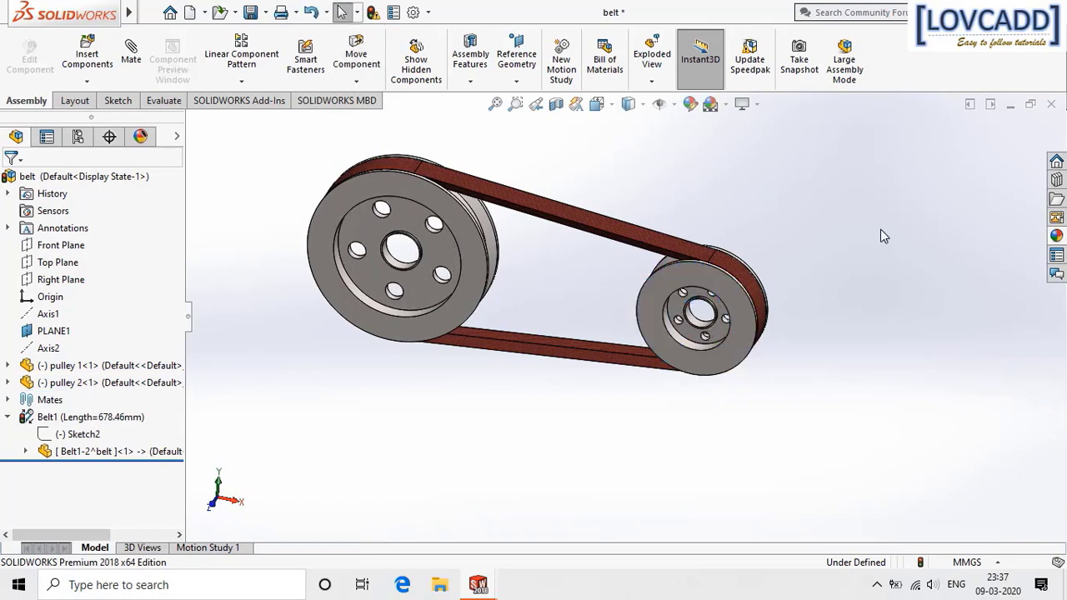
# Open Motion Study 1 and set its animation rate to 30 frames per second.
pyautogui.click(221, 551)
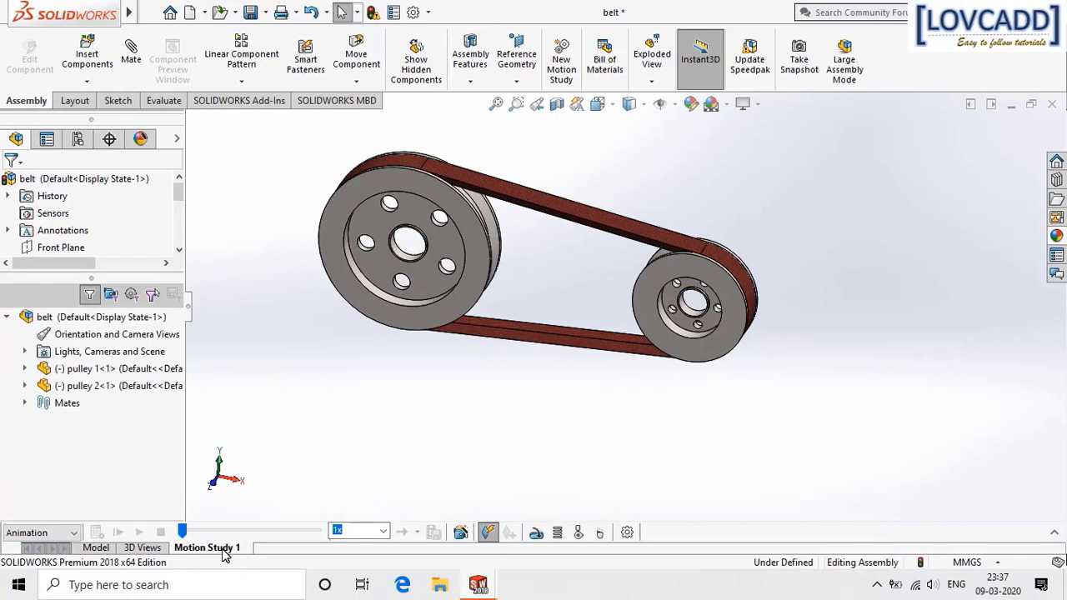
pyautogui.click(628, 534)
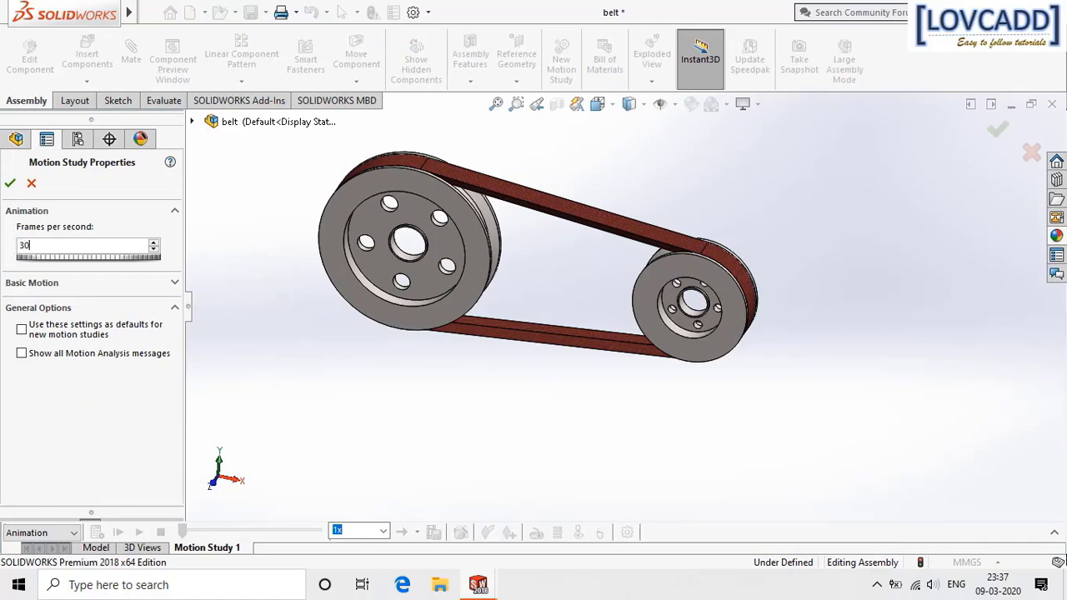
pyautogui.moveTo(30, 245); pyautogui.dragTo(9, 251)
pyautogui.click(10, 183)
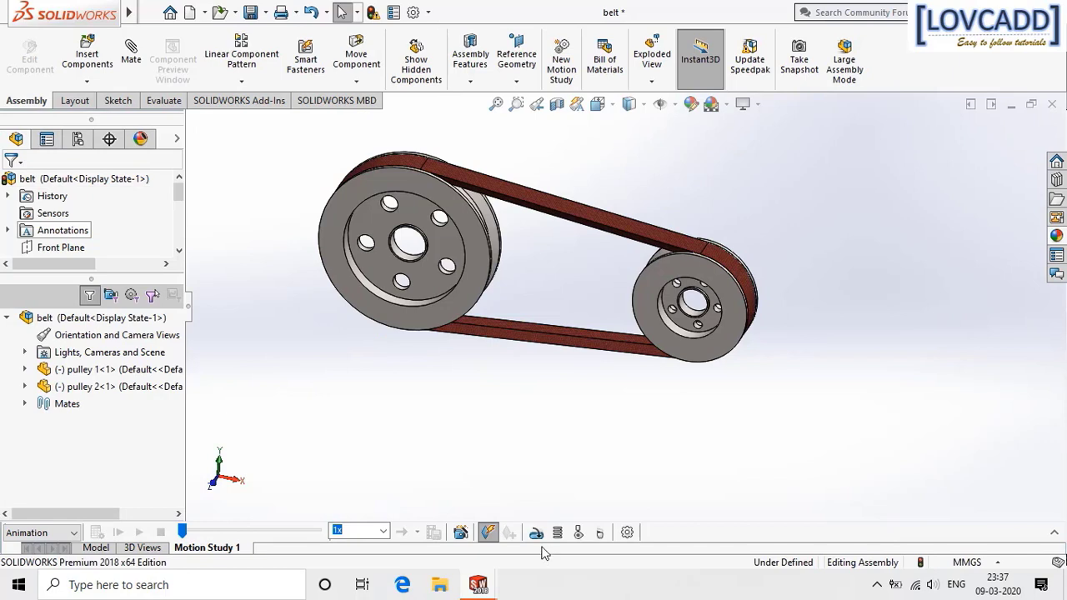
# Start a constant-speed rotary motor on the larger pulley's central bore face and open its speed for editing.
pyautogui.click(536, 533)
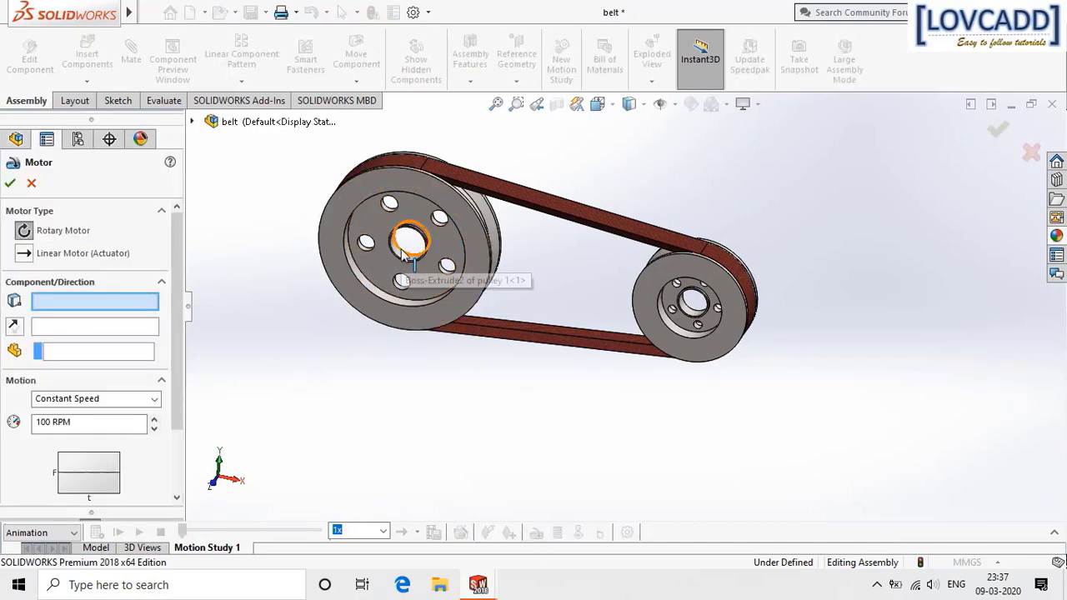
pyautogui.scroll(-2, 400, 254)
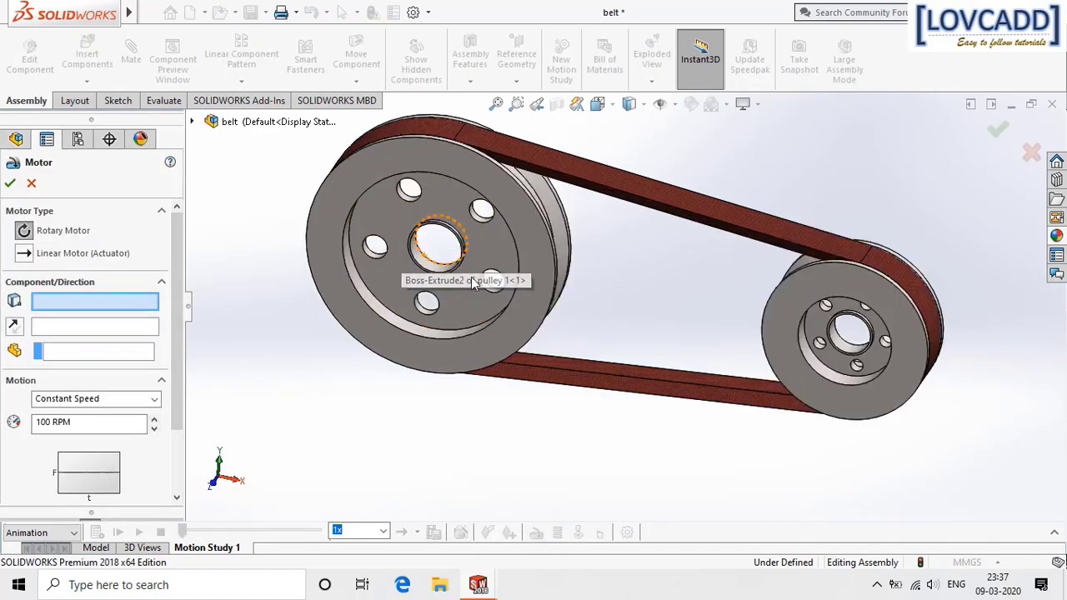
pyautogui.click(422, 266)
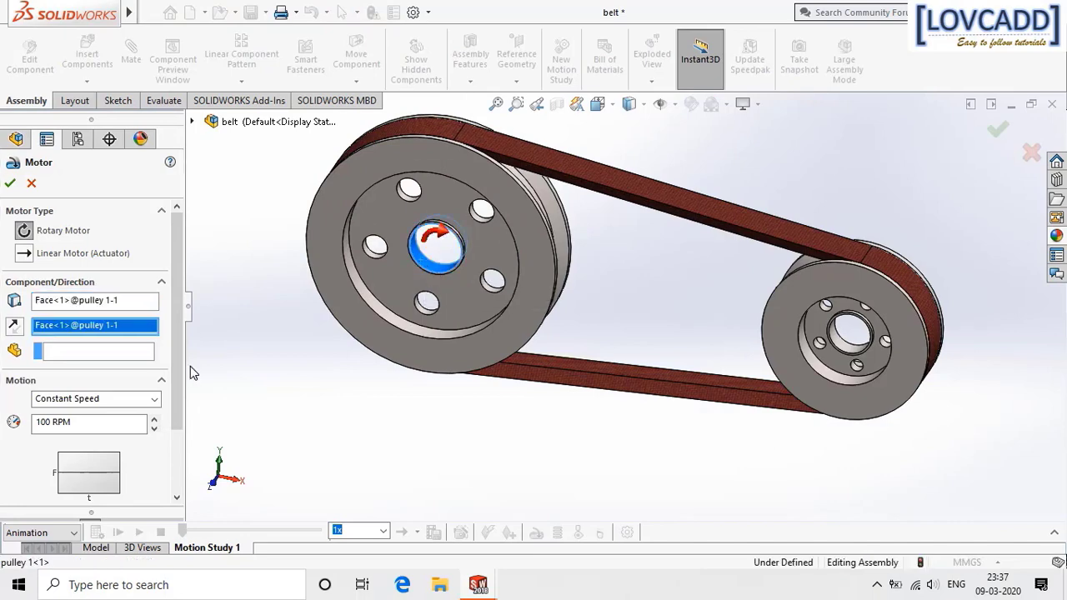
pyautogui.doubleClick(36, 424)
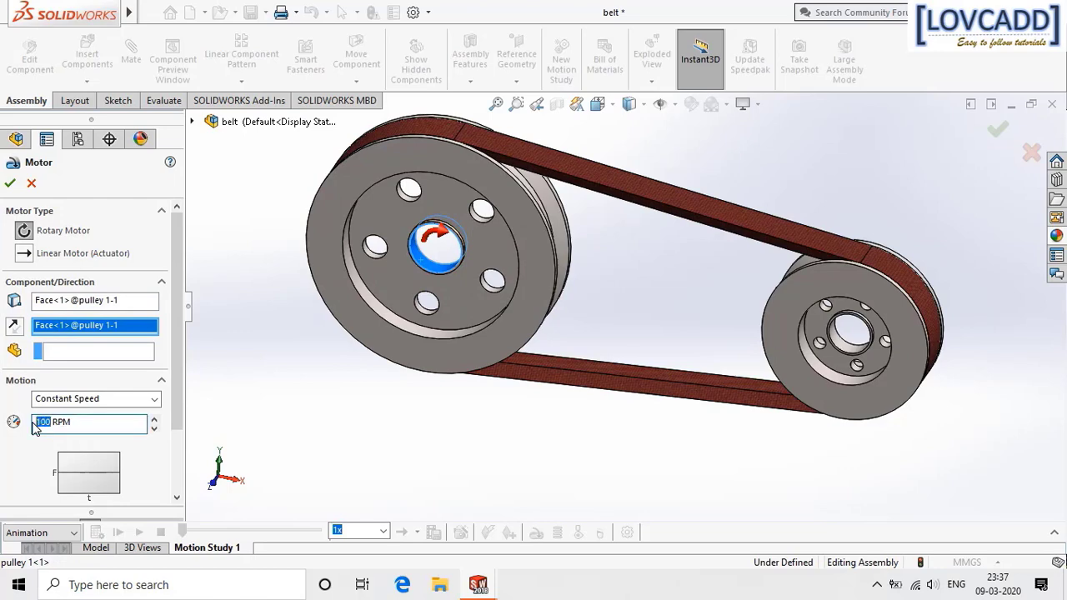